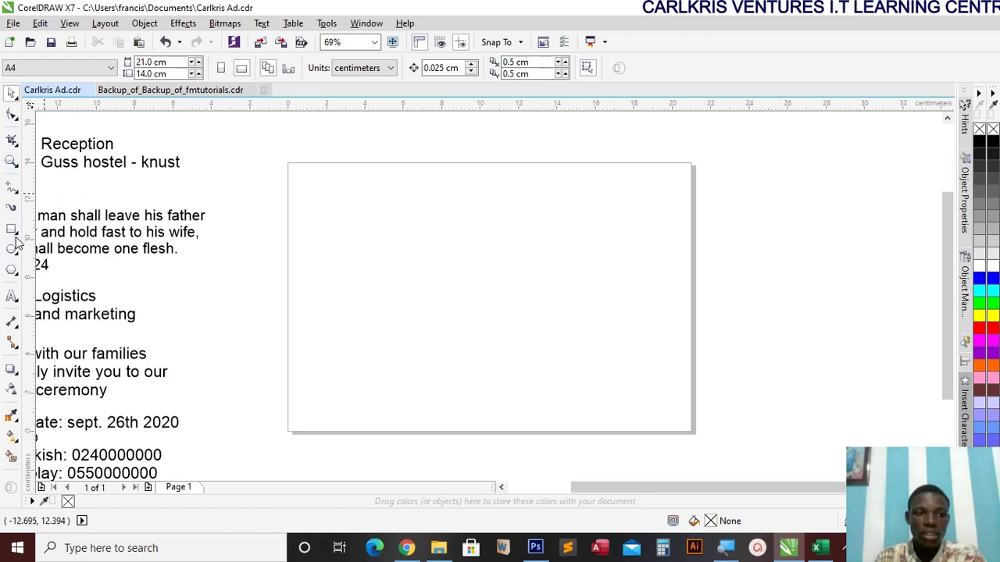
Draw a tall rectangle about 7 cm wide and 12.7 cm high on the left half of the page
{"action": "left_click", "coordinate": [11, 231]}
{"action": "mouse_move", "coordinate": [336, 172]}
{"action": "left_mouse_down"}
{"action": "mouse_move", "coordinate": [433, 368]}
{"action": "mouse_move", "coordinate": [472, 417]}
{"action": "left_mouse_up"}
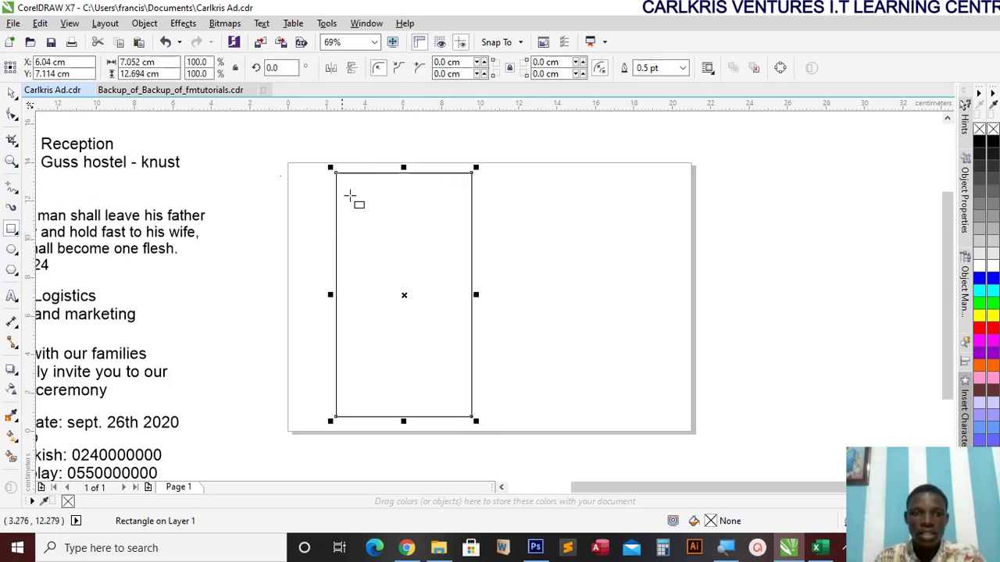
{"action": "left_click", "coordinate": [11, 94]}
{"action": "left_click", "coordinate": [542, 182]}
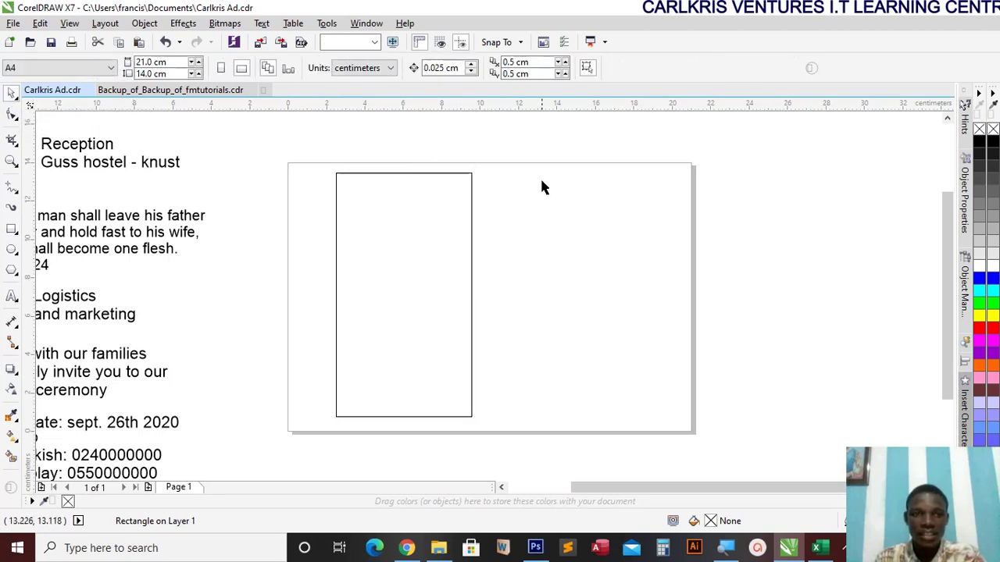
Keep the document units in centimeters and resize the rectangle to 8 cm wide by 14 cm high
{"action": "left_click", "coordinate": [353, 69]}
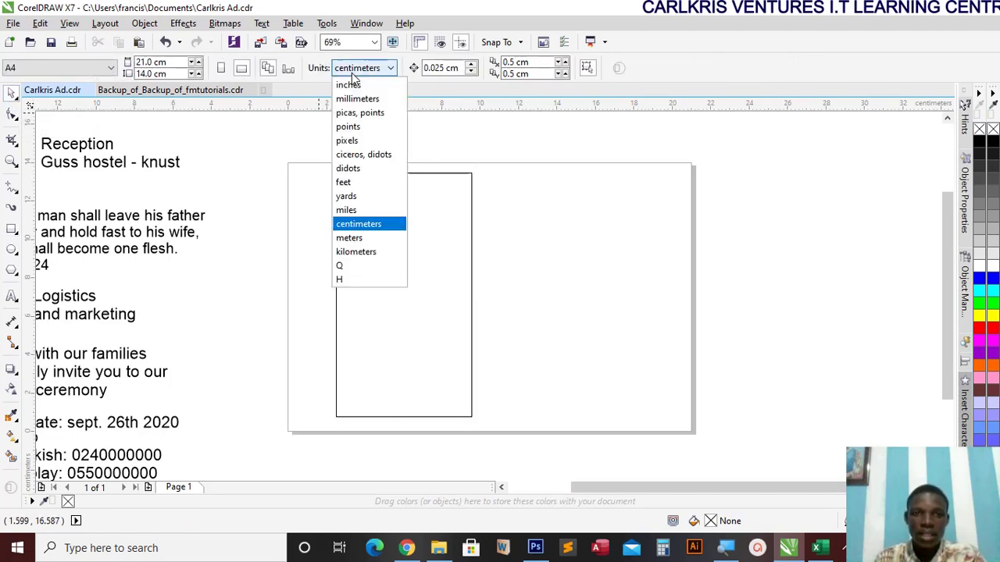
{"action": "left_click", "coordinate": [362, 228]}
{"action": "left_click", "coordinate": [365, 186]}
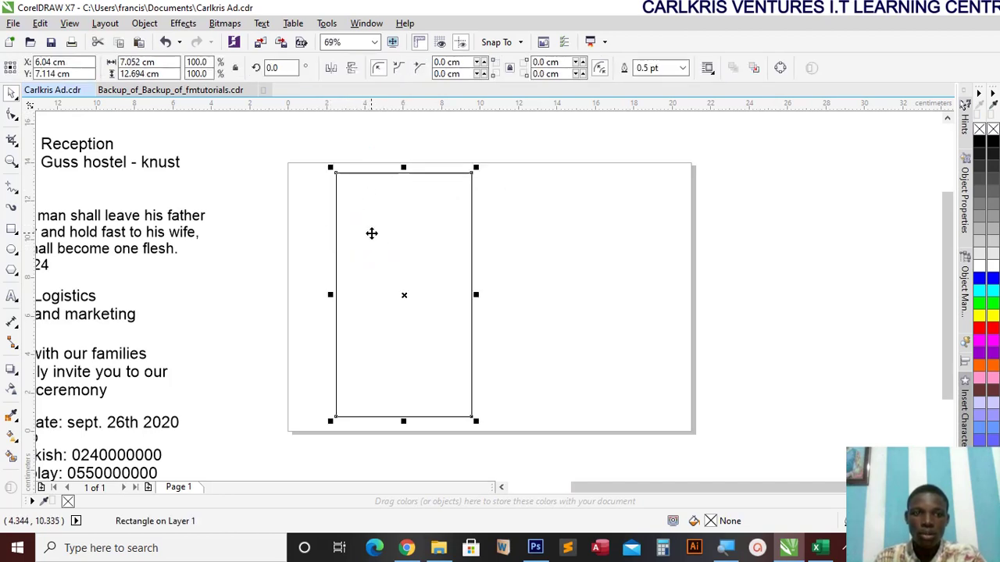
{"action": "left_click", "coordinate": [167, 62]}
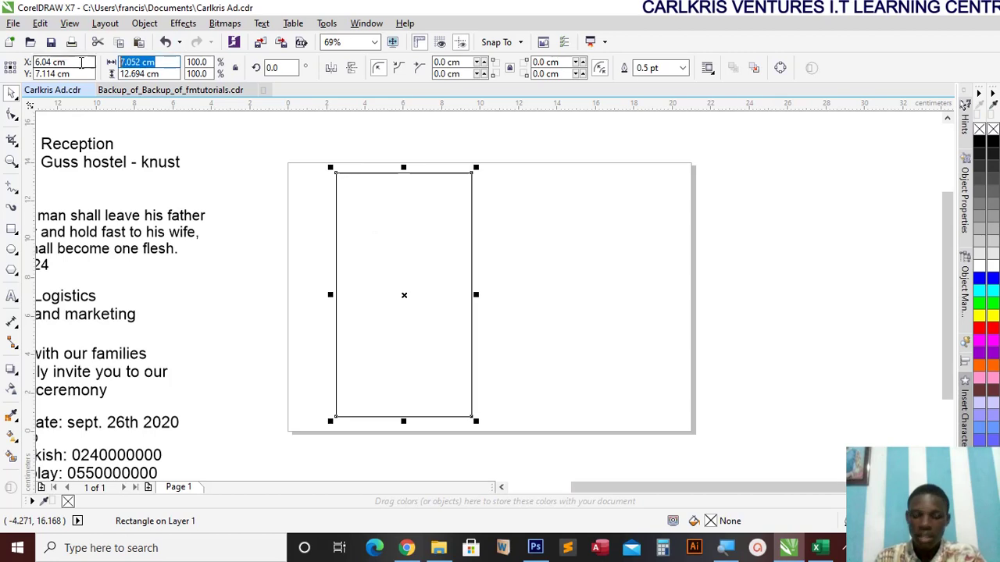
{"action": "key", "text": "Up"}
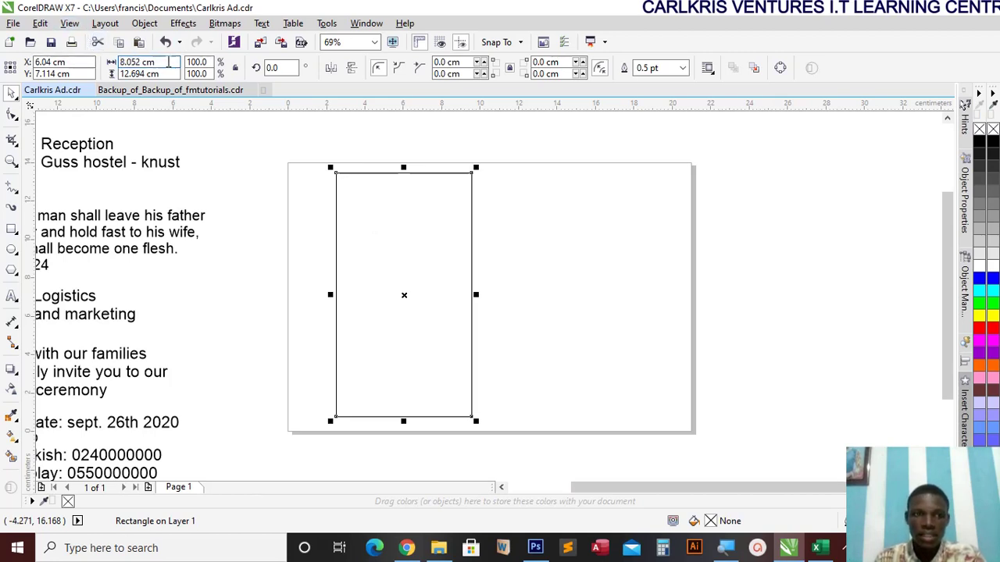
{"action": "left_click", "coordinate": [168, 62]}
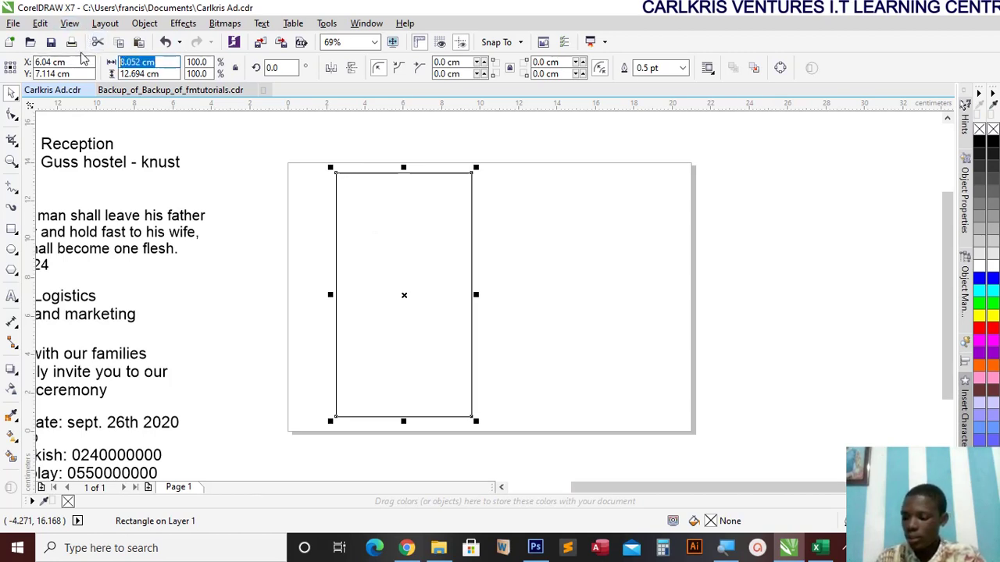
{"action": "left_click", "coordinate": [149, 74]}
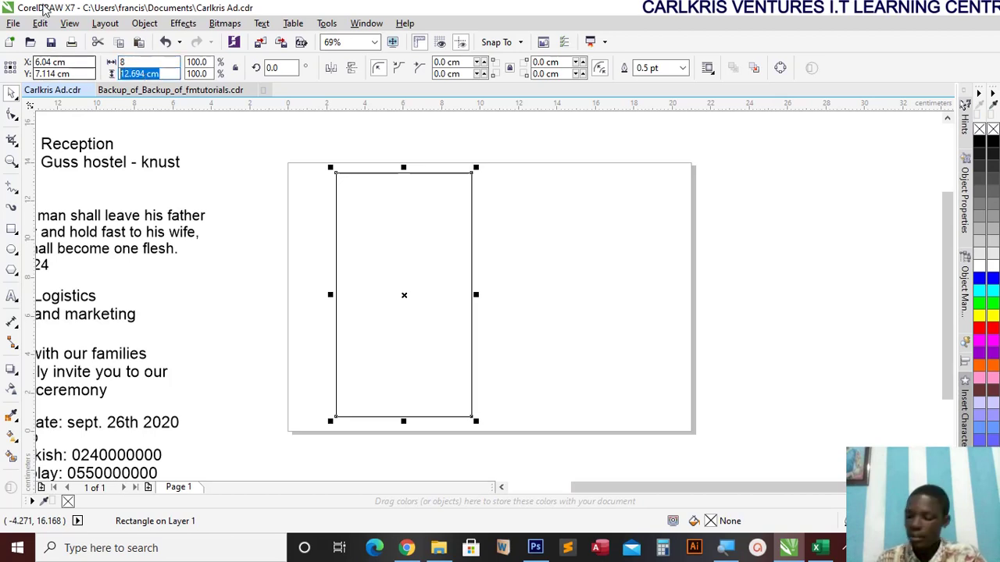
{"action": "type", "text": "14"}
{"action": "key", "text": "Return"}
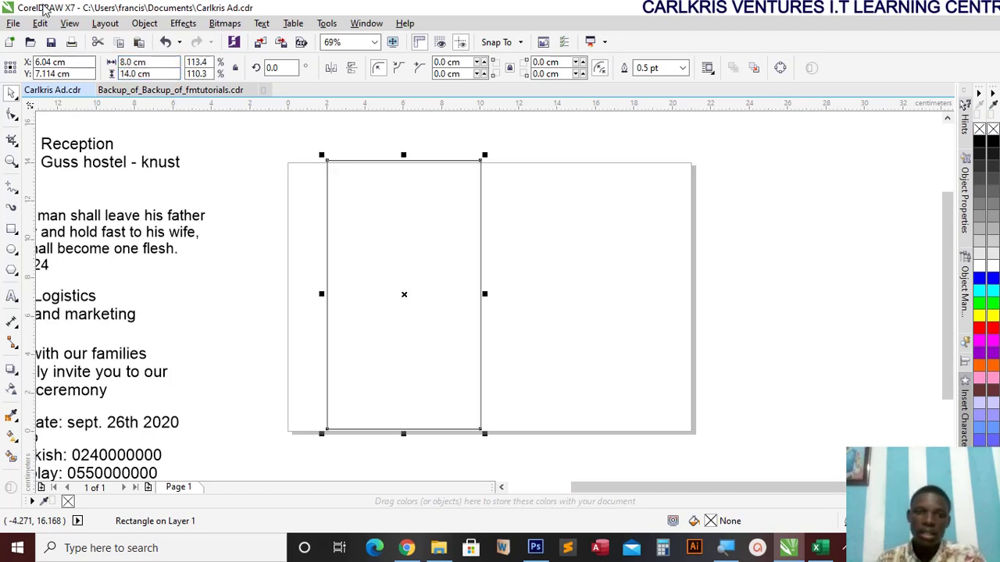
Nudge the rectangle slightly downward to line up with the page's upper and lower edges
{"action": "left_click", "coordinate": [263, 244]}
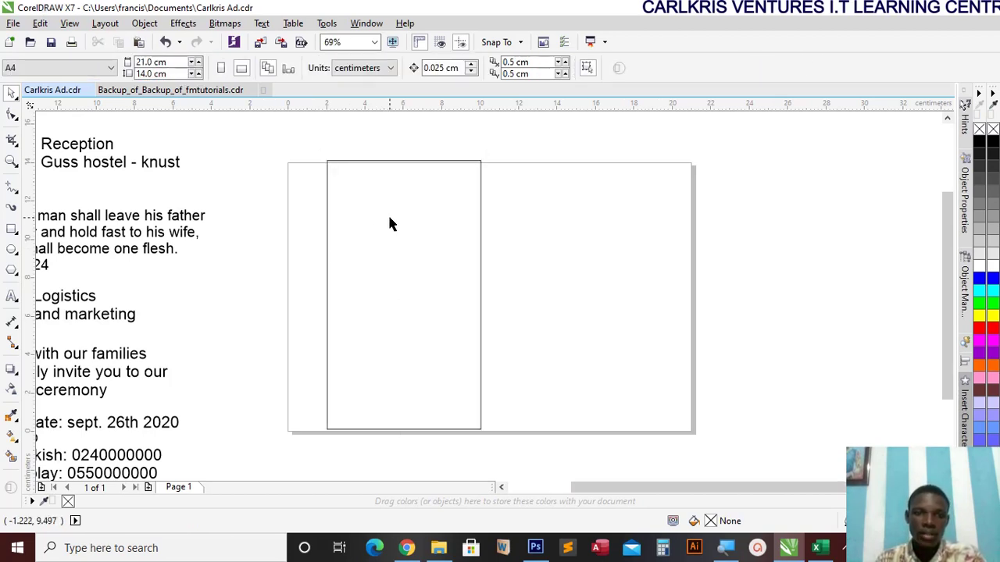
{"action": "left_click", "coordinate": [389, 221]}
{"action": "key", "text": "Down"}
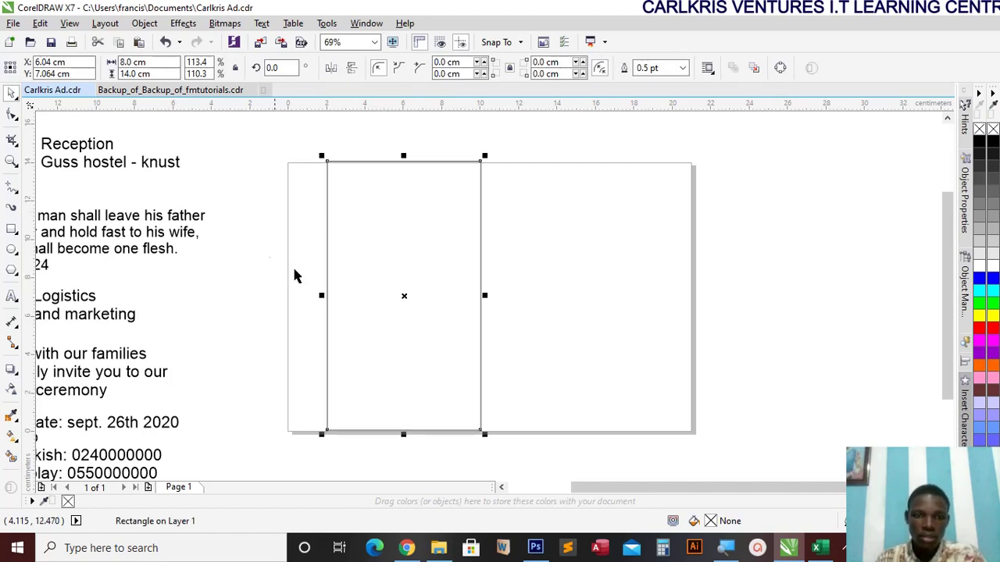
{"action": "left_click", "coordinate": [609, 228]}
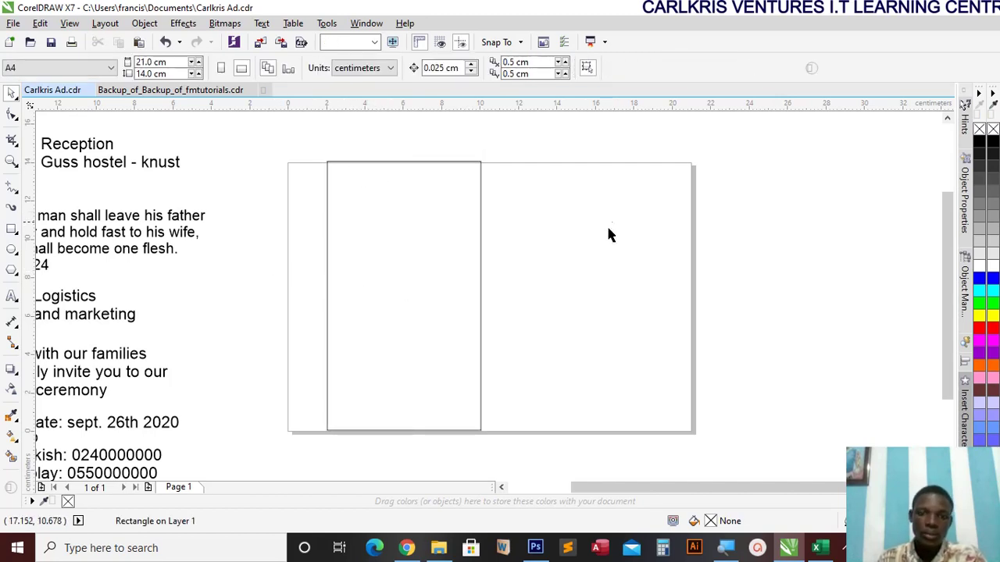
Switch to Chrome and rerun the Google Images search for "wedding templates"
{"action": "left_click", "coordinate": [408, 548]}
{"action": "scroll", "coordinate": [362, 244], "scroll_direction": "up", "scroll_amount": 10}
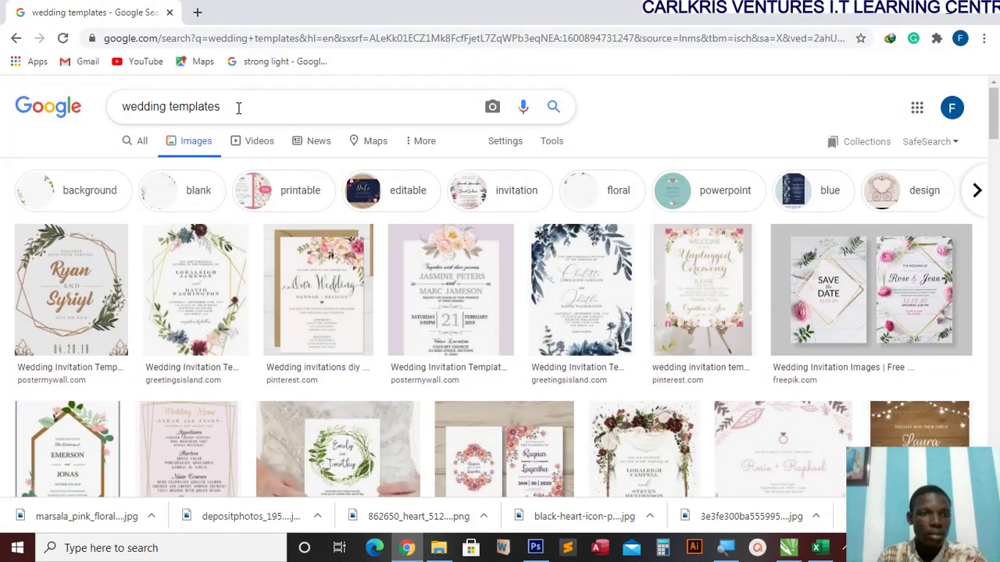
{"action": "left_click_drag", "start_coordinate": [238, 108], "coordinate": [116, 106]}
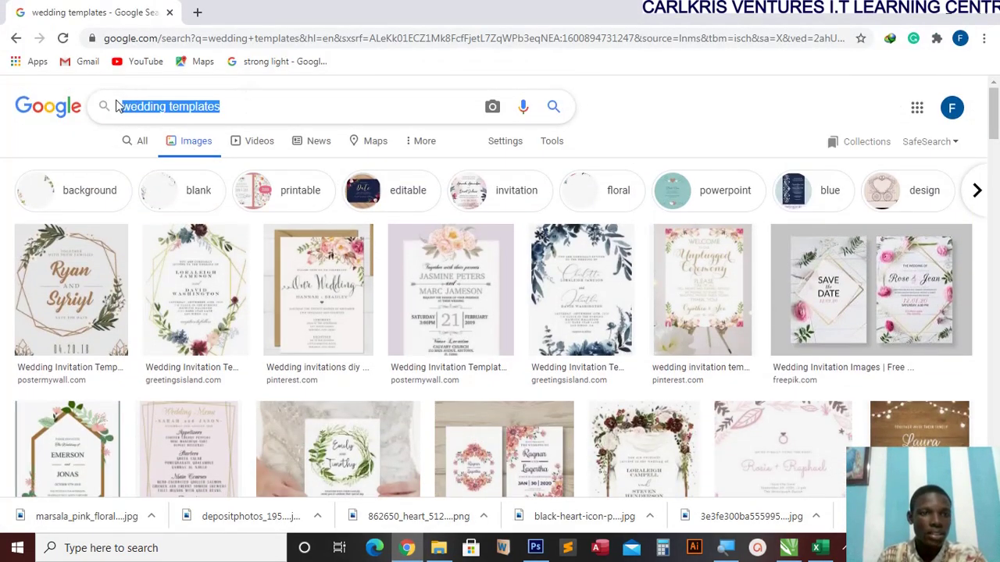
{"action": "key", "text": "BackSpace"}
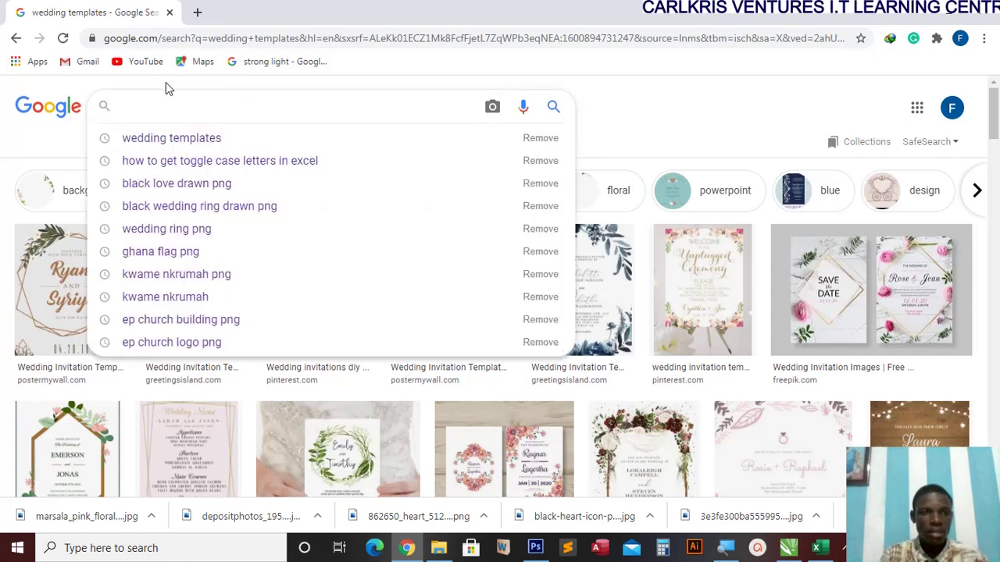
{"action": "left_click", "coordinate": [195, 139]}
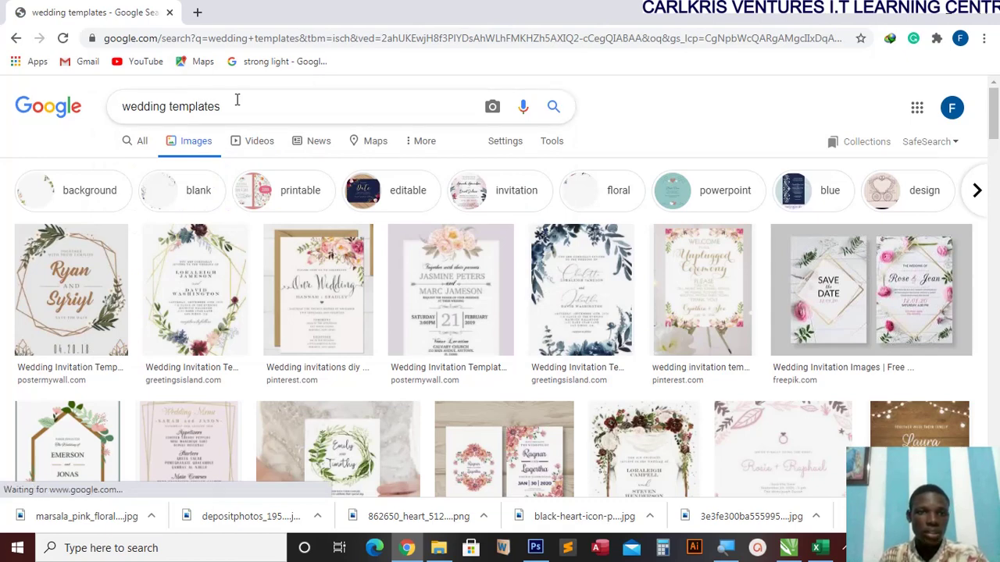
Browse the image results and preview the greenery wedding invitation template from depositphotos.com
{"action": "scroll", "coordinate": [365, 207], "scroll_direction": "down", "scroll_amount": 1}
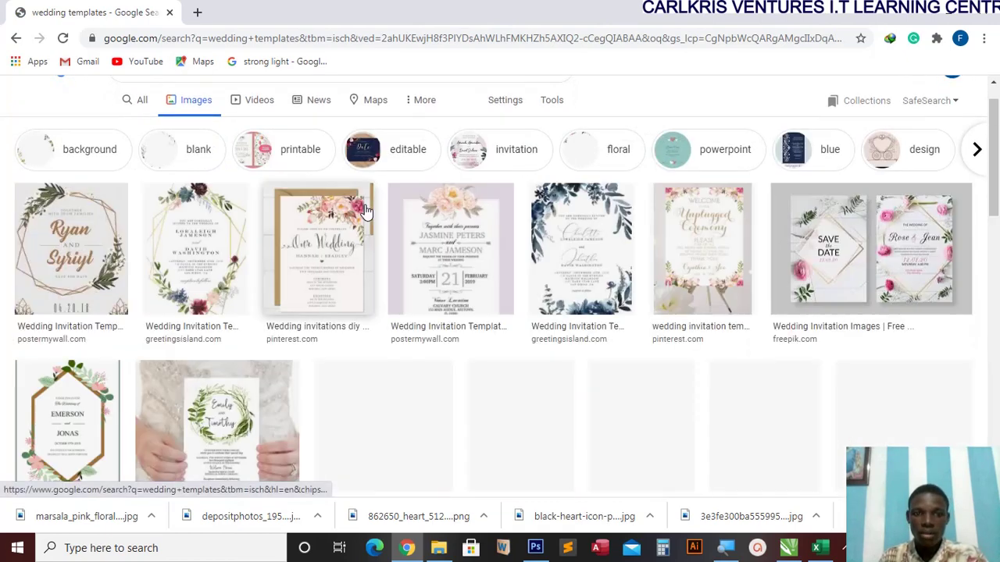
{"action": "scroll", "coordinate": [676, 219], "scroll_direction": "down", "scroll_amount": 2}
{"action": "scroll", "coordinate": [755, 179], "scroll_direction": "down", "scroll_amount": 4}
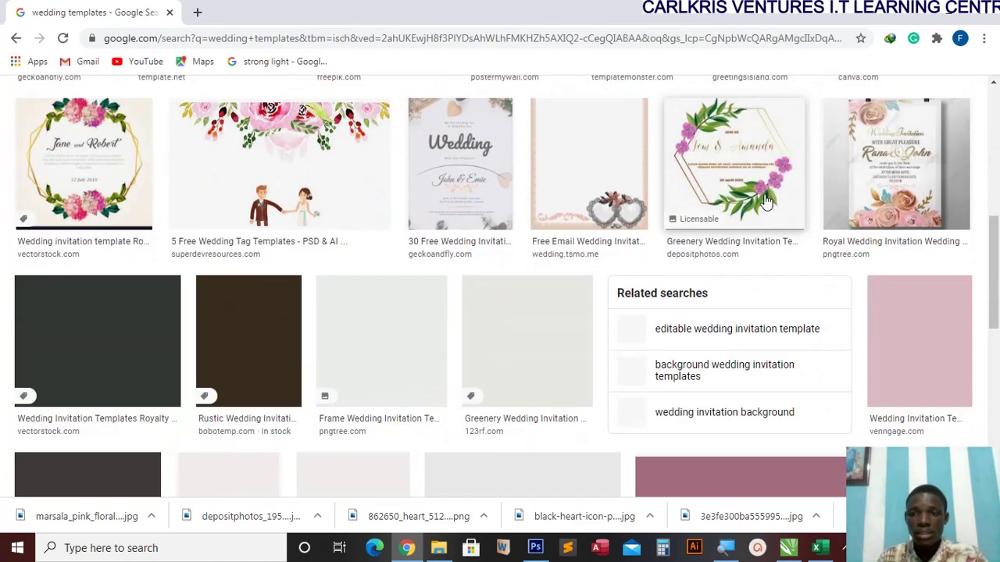
{"action": "left_click", "coordinate": [766, 198]}
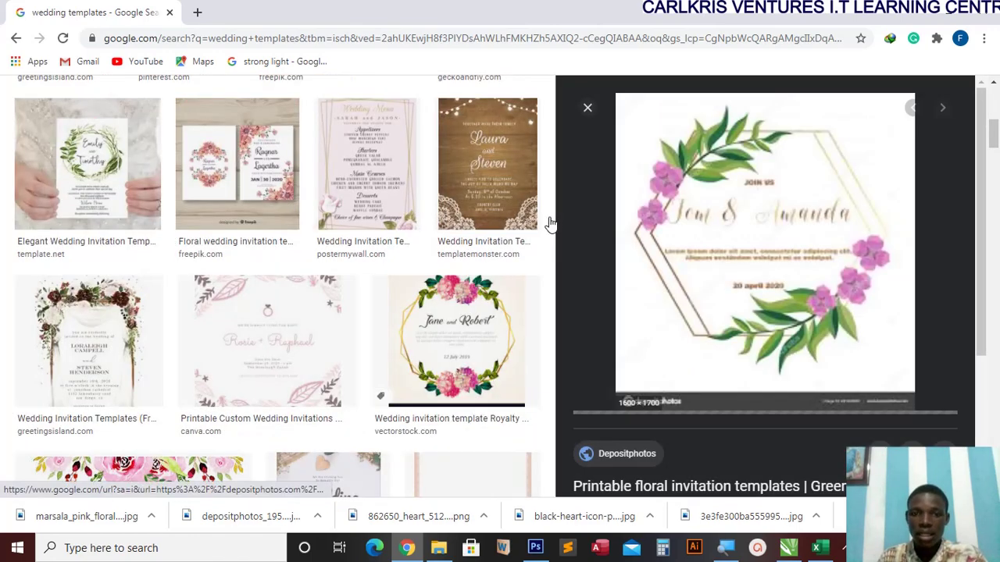
Look through the related images and preview the VectorStock floral wedding invitation template
{"action": "scroll", "coordinate": [583, 221], "scroll_direction": "down", "scroll_amount": 4}
{"action": "scroll", "coordinate": [722, 247], "scroll_direction": "down", "scroll_amount": 6}
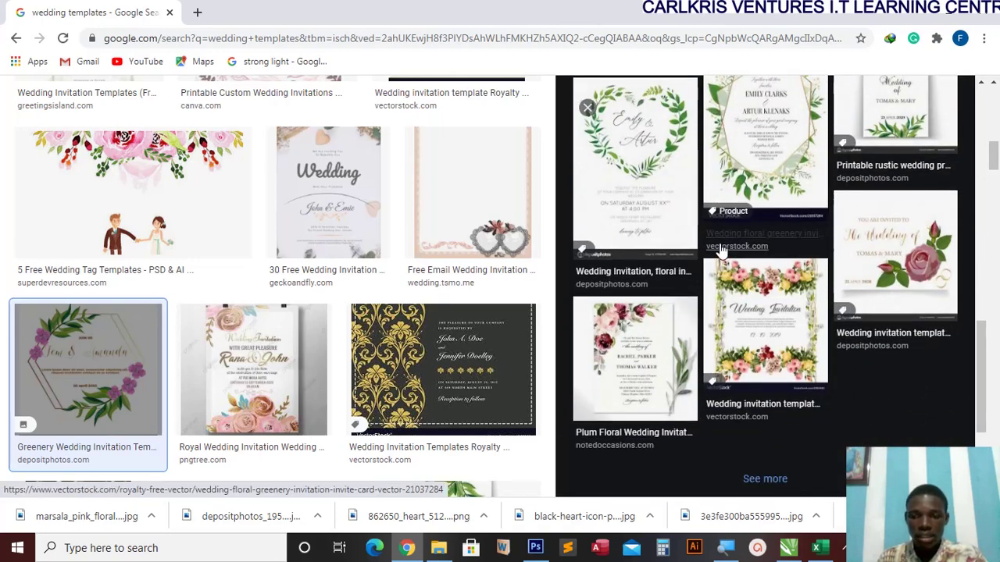
{"action": "scroll", "coordinate": [722, 252], "scroll_direction": "down", "scroll_amount": 3}
{"action": "scroll", "coordinate": [719, 253], "scroll_direction": "up", "scroll_amount": 8}
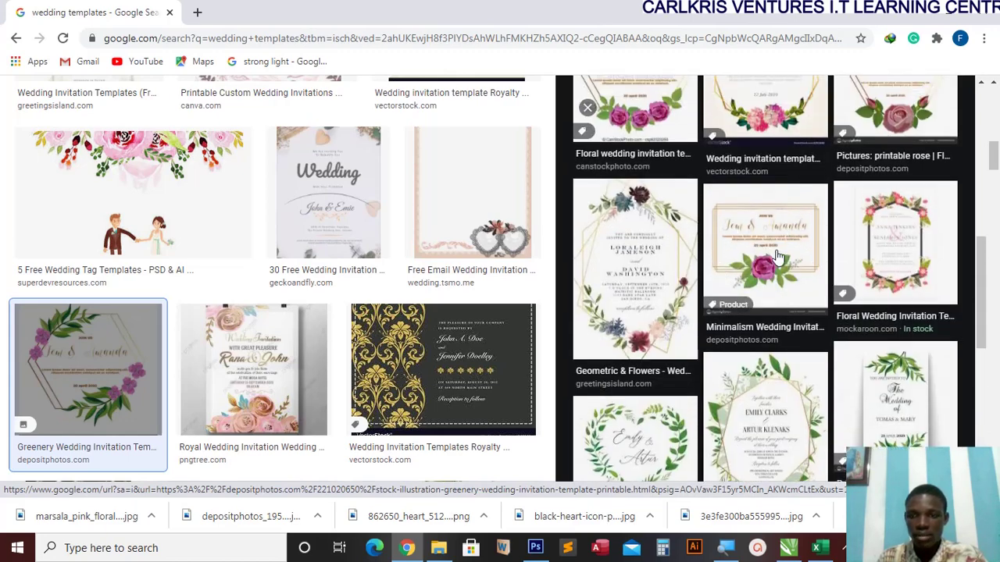
{"action": "scroll", "coordinate": [769, 238], "scroll_direction": "up", "scroll_amount": 3}
{"action": "left_click", "coordinate": [766, 261]}
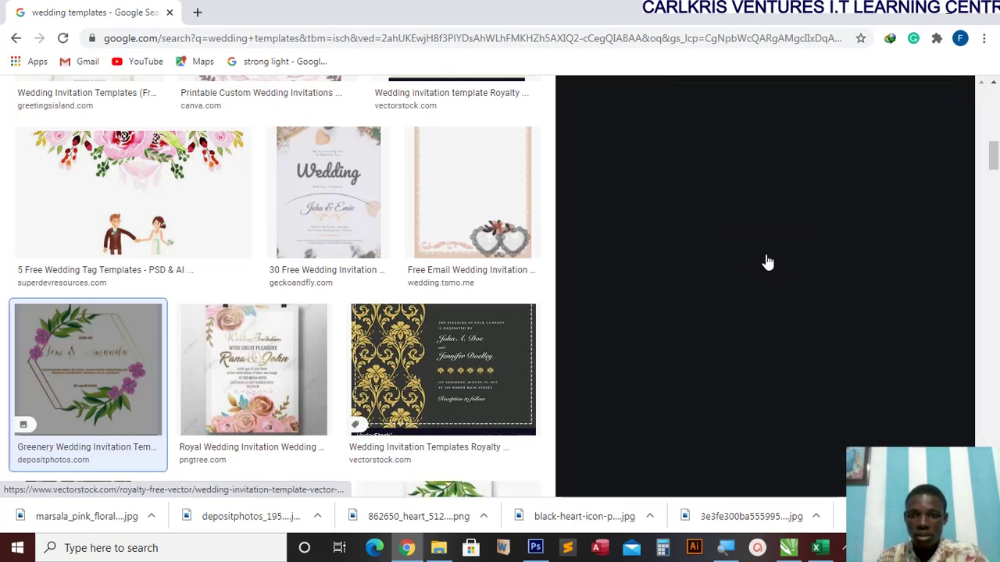
{"action": "scroll", "coordinate": [739, 255], "scroll_direction": "down", "scroll_amount": 3}
{"action": "scroll", "coordinate": [734, 234], "scroll_direction": "up", "scroll_amount": 2}
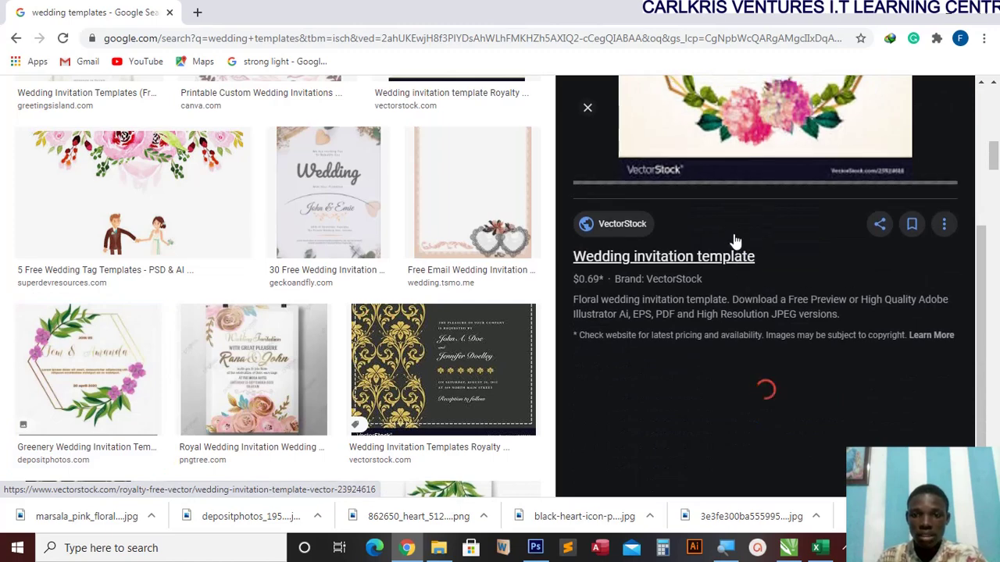
{"action": "right_click", "coordinate": [730, 167]}
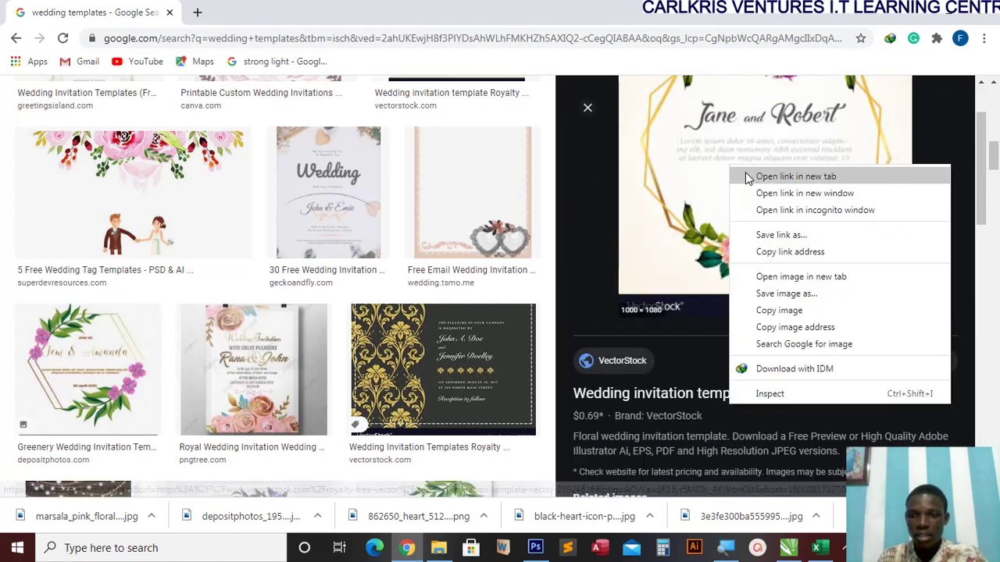
{"action": "left_click", "coordinate": [794, 294]}
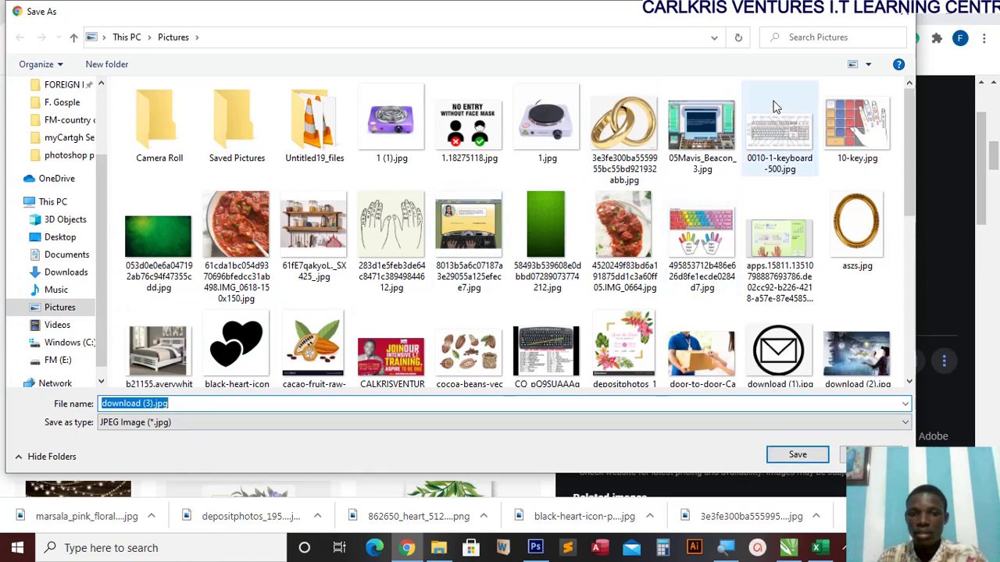
{"action": "left_click", "coordinate": [898, 10]}
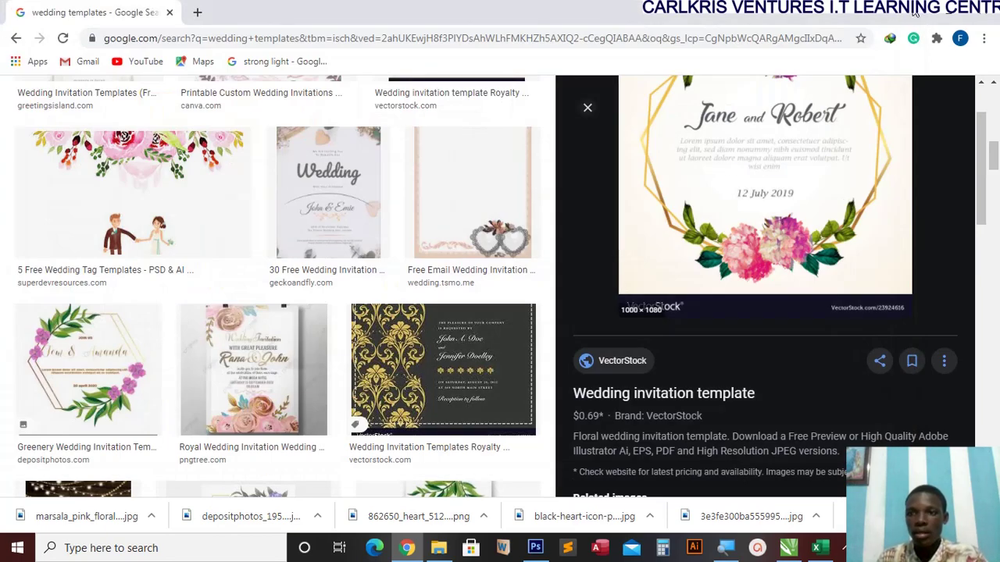
Switch to the Pictures folder in File Explorer and place the depositphotos wedding invitation image in the CorelDRAW document, right of the rectangle
{"action": "left_click", "coordinate": [911, 11]}
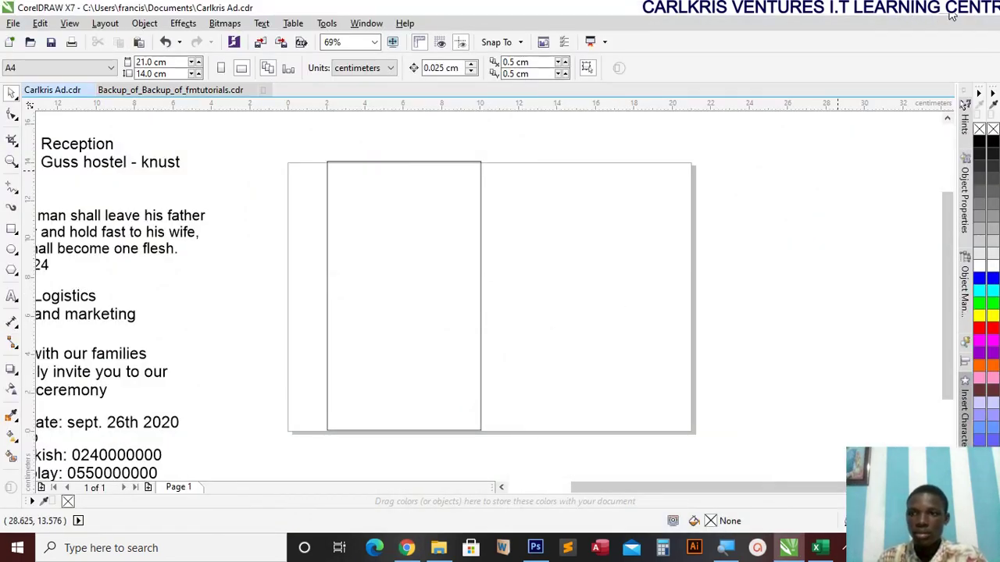
{"action": "left_click", "coordinate": [952, 15]}
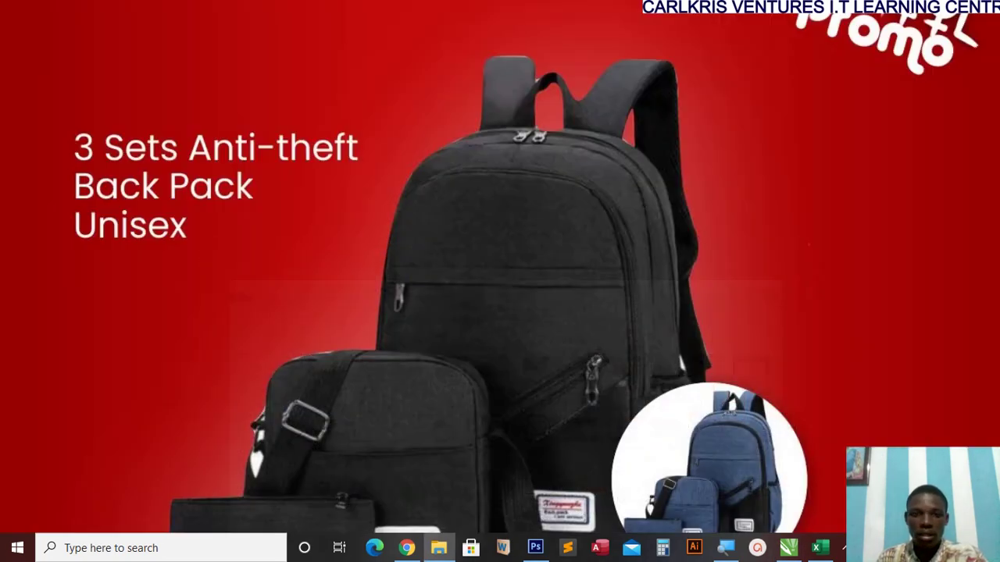
{"action": "left_click", "coordinate": [920, 11]}
{"action": "left_click", "coordinate": [439, 549]}
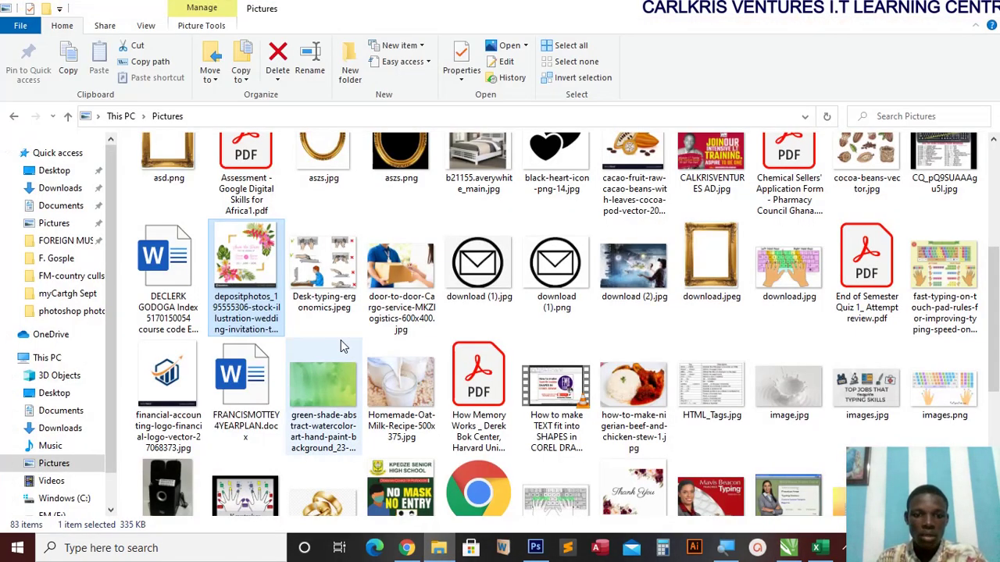
{"action": "left_click_drag", "start_coordinate": [251, 288], "coordinate": [637, 261]}
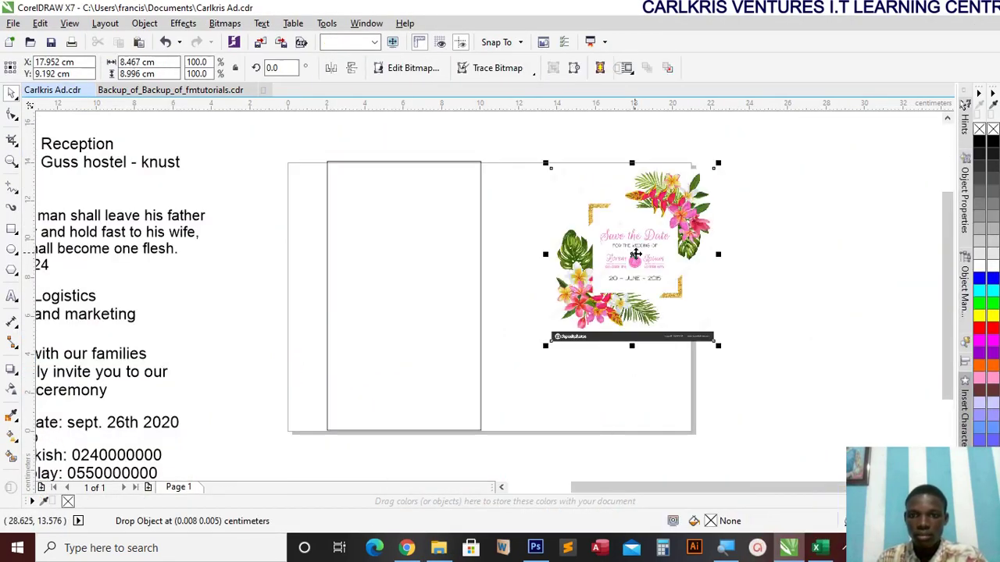
Crop the upper part of the floral image with the Shape tool, lowering the top edge to just above the lower-left monstera leaf
{"action": "left_click", "coordinate": [12, 115]}
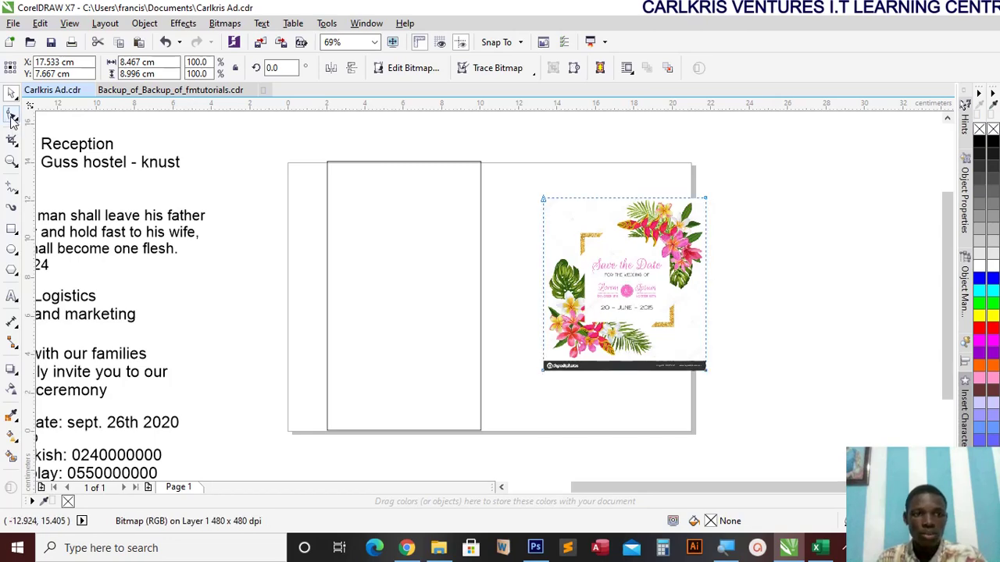
{"action": "scroll", "coordinate": [703, 211], "scroll_direction": "up", "scroll_amount": 2}
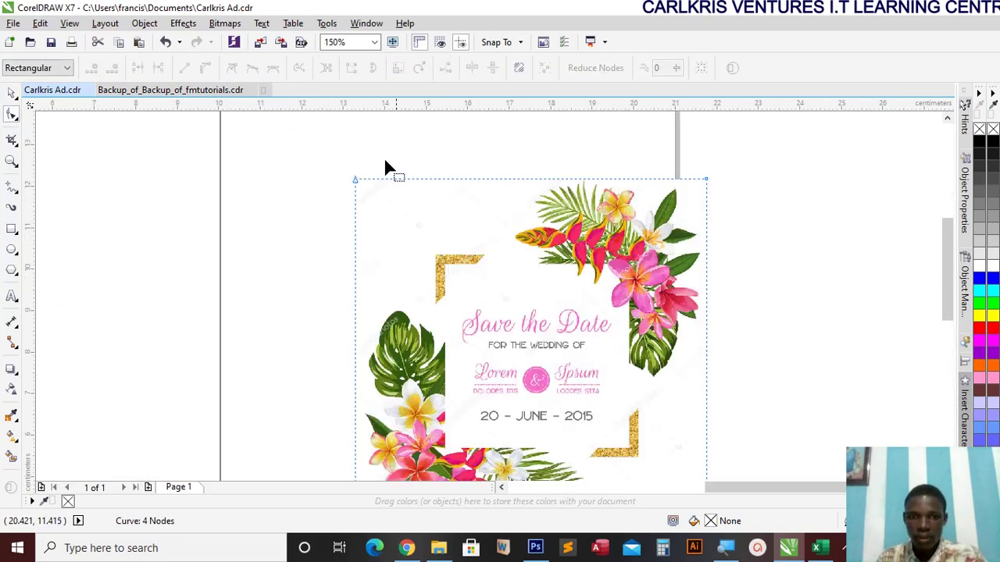
{"action": "scroll", "coordinate": [425, 379], "scroll_direction": "down", "scroll_amount": 2}
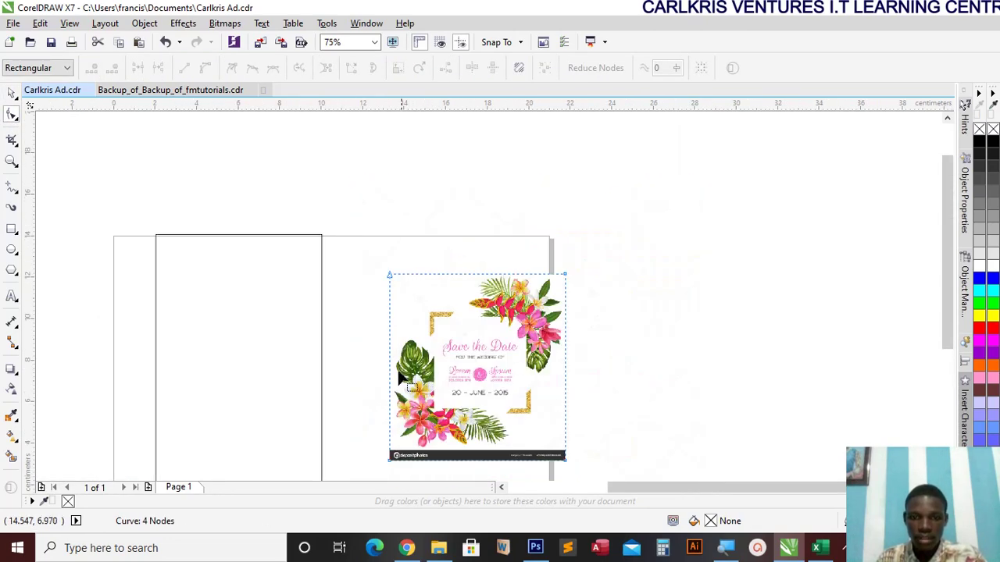
{"action": "scroll", "coordinate": [444, 319], "scroll_direction": "up", "scroll_amount": 2}
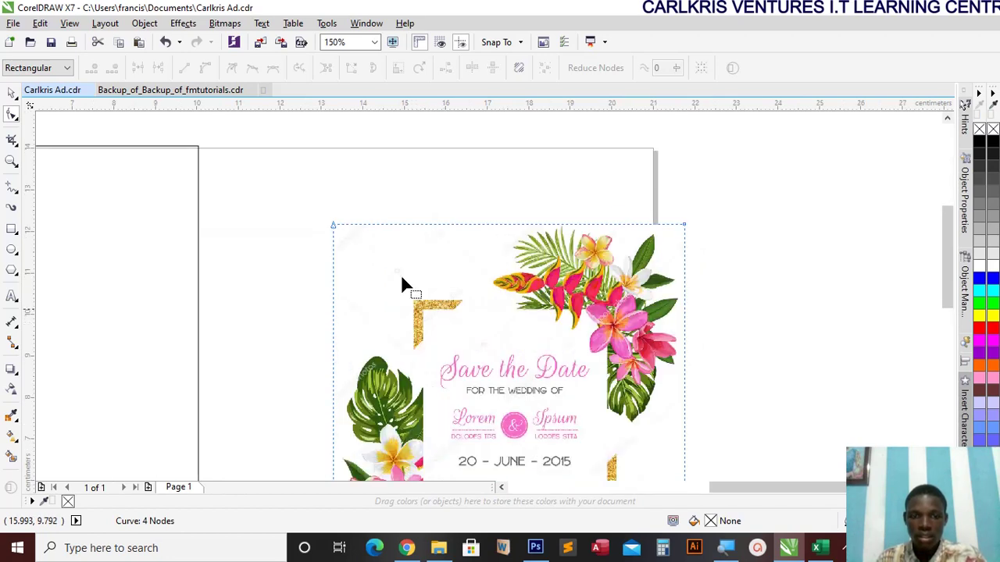
{"action": "left_click_drag", "start_coordinate": [314, 208], "coordinate": [682, 217]}
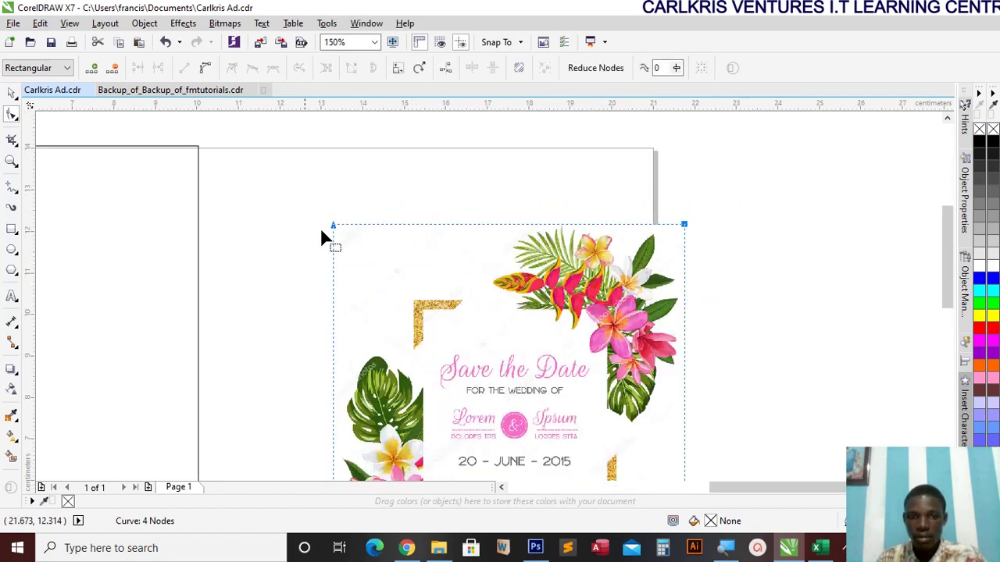
{"action": "left_click_drag", "start_coordinate": [587, 263], "coordinate": [782, 285]}
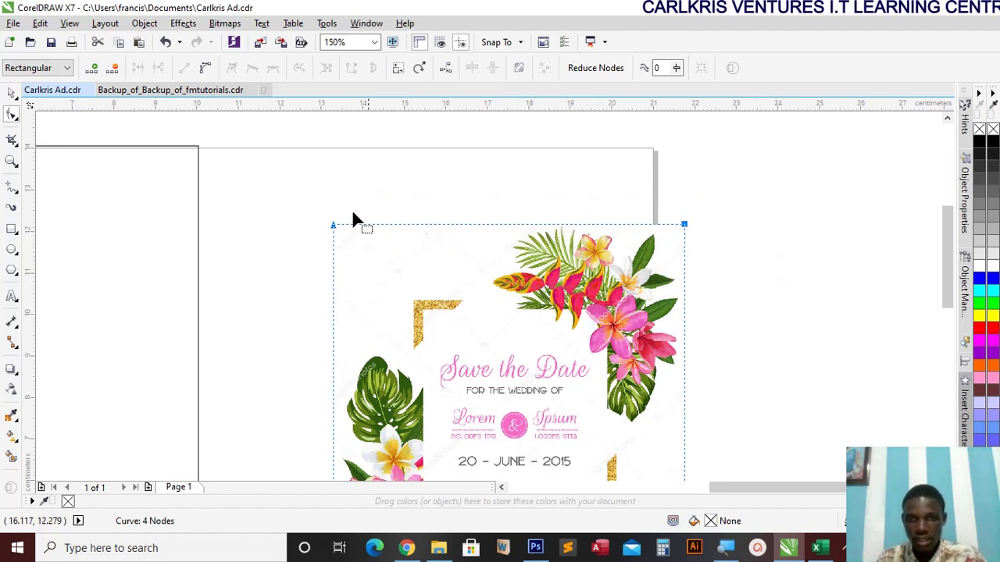
{"action": "left_click_drag", "start_coordinate": [613, 275], "coordinate": [684, 270]}
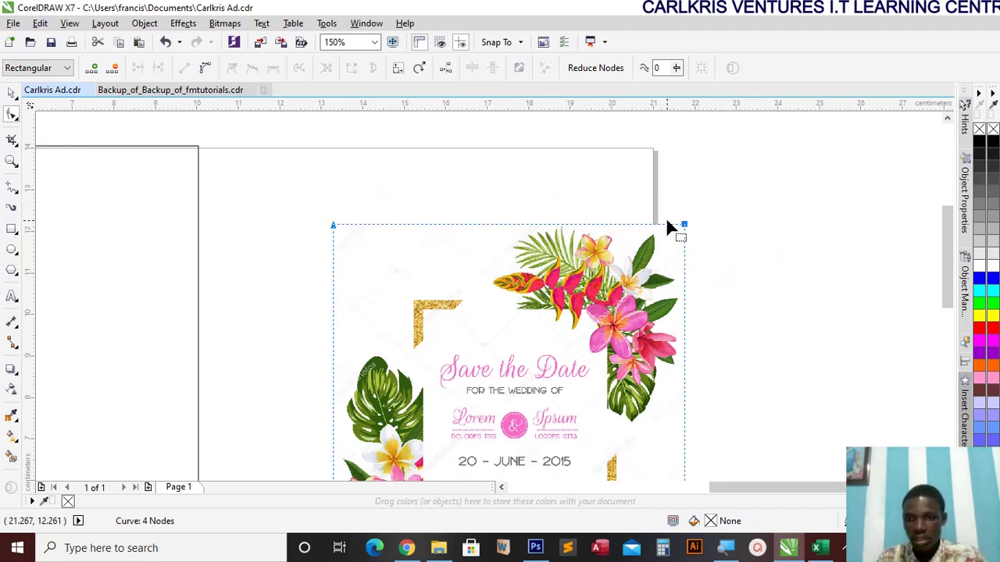
{"action": "left_click_drag", "start_coordinate": [685, 226], "coordinate": [685, 355]}
{"action": "left_click_drag", "start_coordinate": [940, 277], "coordinate": [932, 331]}
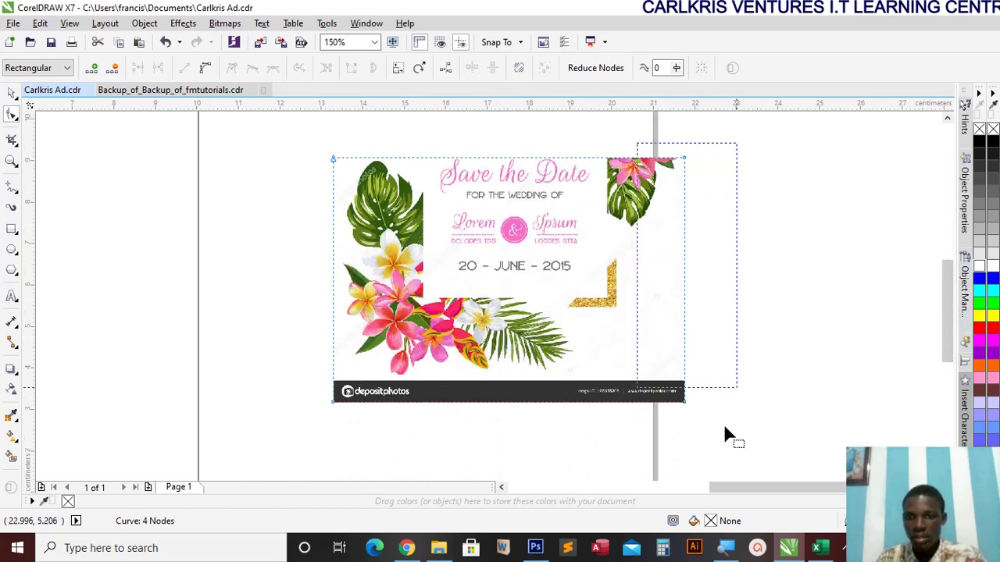
Crop the image's right side to just beyond the lower palm leaf and cut off the depositphotos banner along the bottom
{"action": "left_click_drag", "start_coordinate": [685, 404], "coordinate": [576, 407]}
{"action": "left_click_drag", "start_coordinate": [283, 383], "coordinate": [421, 419]}
{"action": "left_click_drag", "start_coordinate": [635, 429], "coordinate": [635, 431]}
{"action": "left_click_drag", "start_coordinate": [576, 405], "coordinate": [583, 380]}
Add nodes to the image's top edge and reshape it down the inner side of the monstera leaf and flowers to the inside corner
{"action": "scroll", "coordinate": [450, 152], "scroll_direction": "up", "scroll_amount": 1}
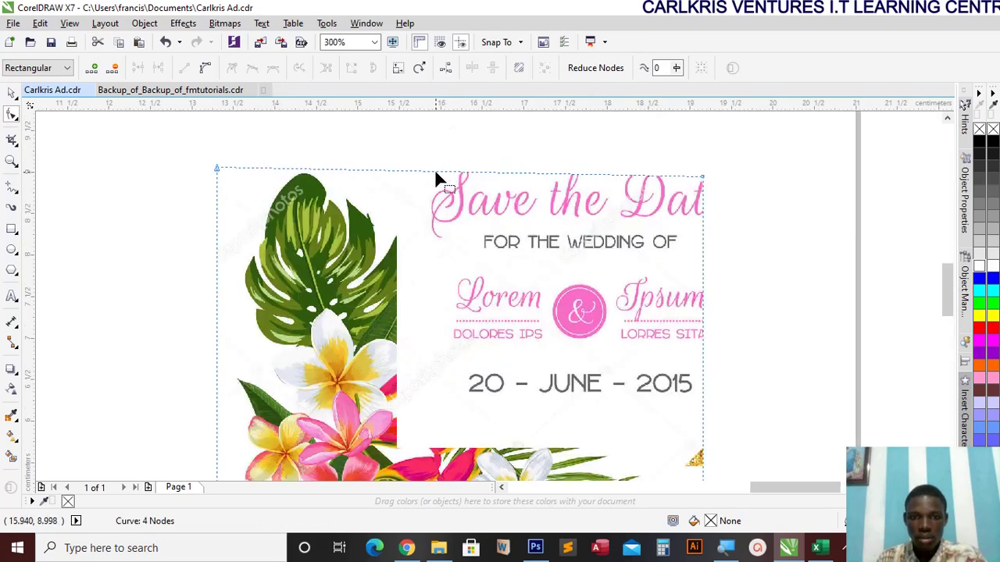
{"action": "left_click_drag", "start_coordinate": [433, 173], "coordinate": [401, 220]}
{"action": "double_click", "coordinate": [439, 181]}
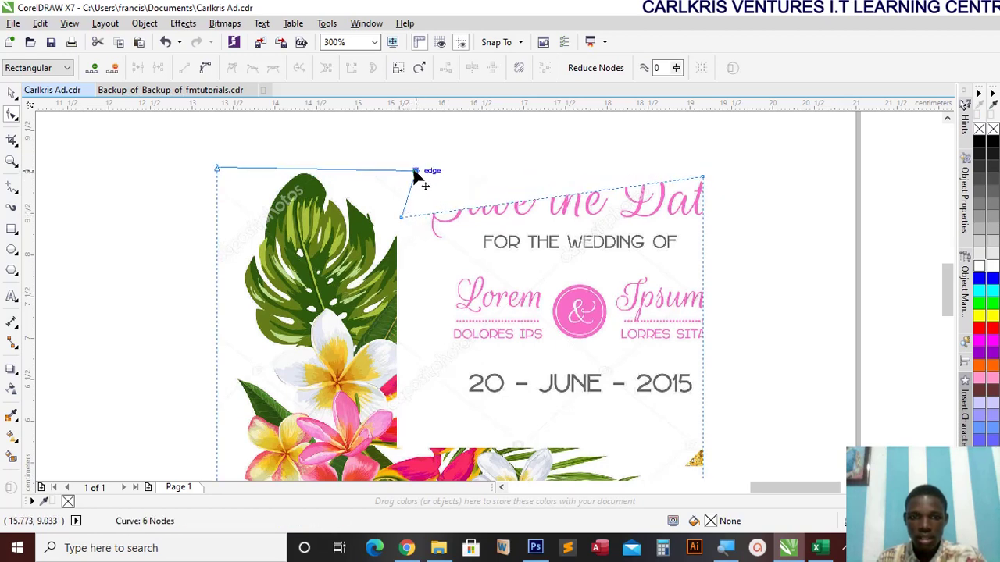
{"action": "left_click_drag", "start_coordinate": [416, 172], "coordinate": [388, 175]}
{"action": "left_click", "coordinate": [459, 210]}
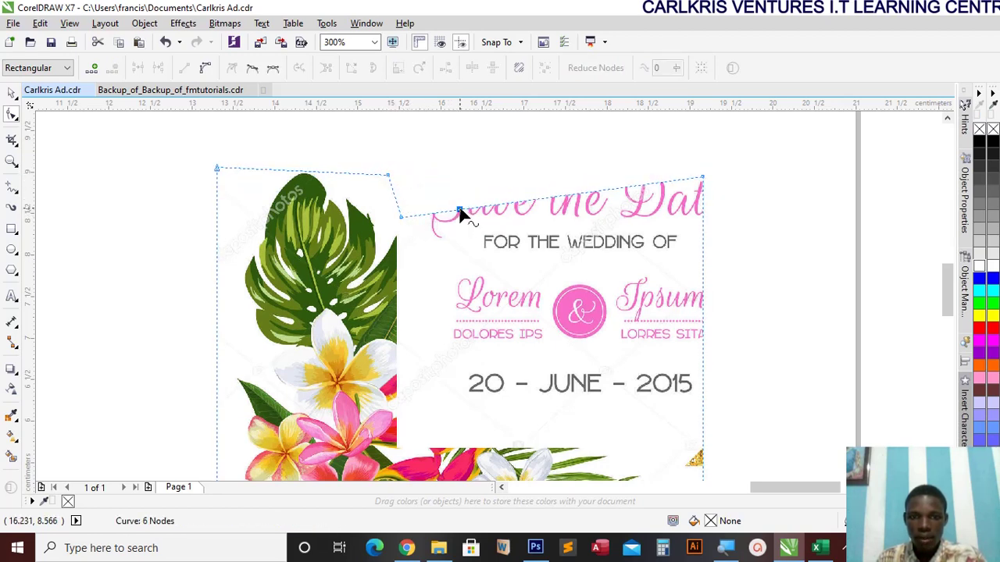
{"action": "left_click_drag", "start_coordinate": [461, 216], "coordinate": [412, 368]}
{"action": "double_click", "coordinate": [465, 272]}
{"action": "left_click_drag", "start_coordinate": [456, 342], "coordinate": [408, 447]}
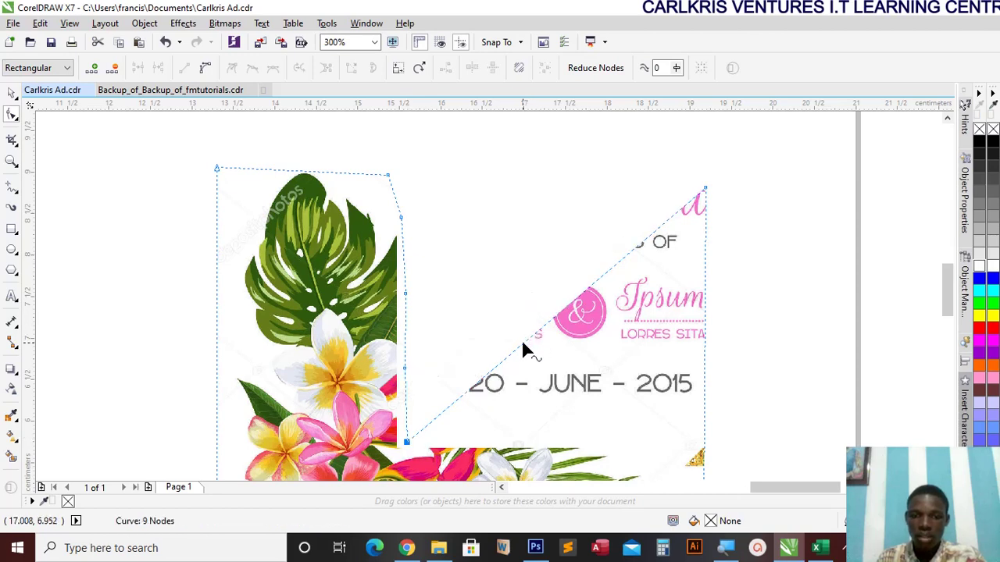
Add nodes along the slanted edge and pull them down to the top of the bottom flowers and palm leaf, removing the remaining invitation text
{"action": "double_click", "coordinate": [516, 345]}
{"action": "left_click_drag", "start_coordinate": [518, 349], "coordinate": [528, 447]}
{"action": "left_click_drag", "start_coordinate": [703, 195], "coordinate": [686, 375]}
{"action": "key", "text": "ctrl+z"}
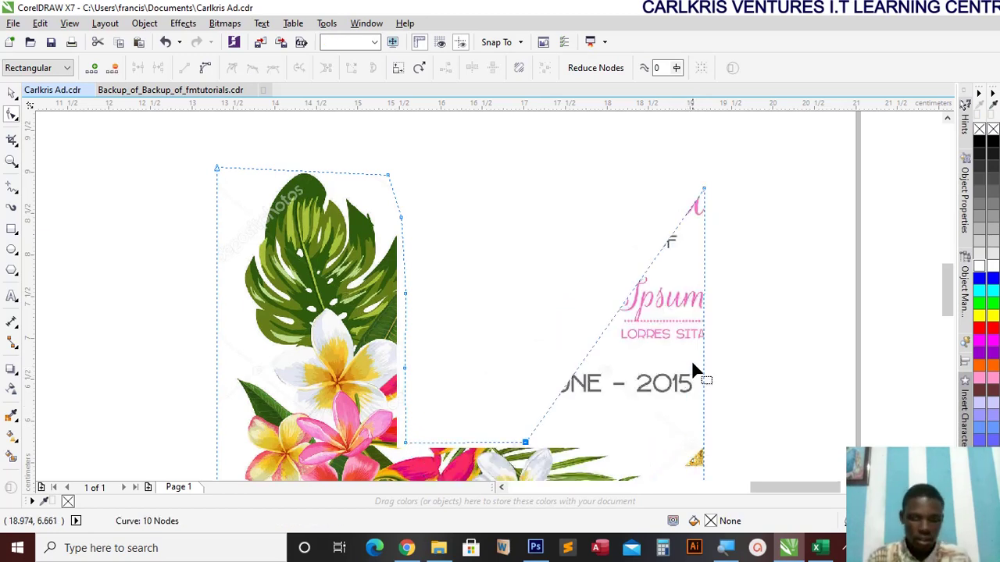
{"action": "double_click", "coordinate": [673, 232]}
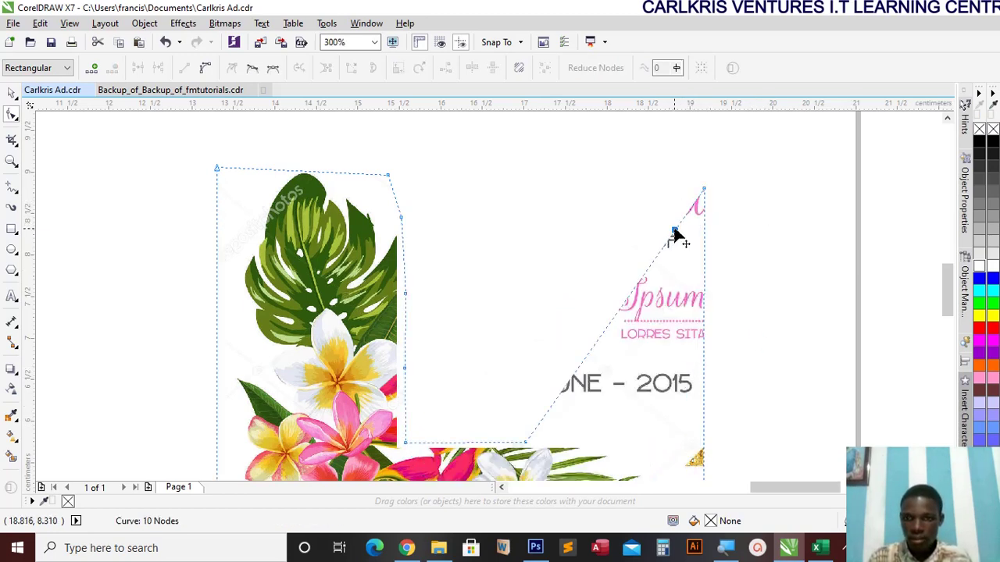
{"action": "left_click_drag", "start_coordinate": [674, 232], "coordinate": [615, 443]}
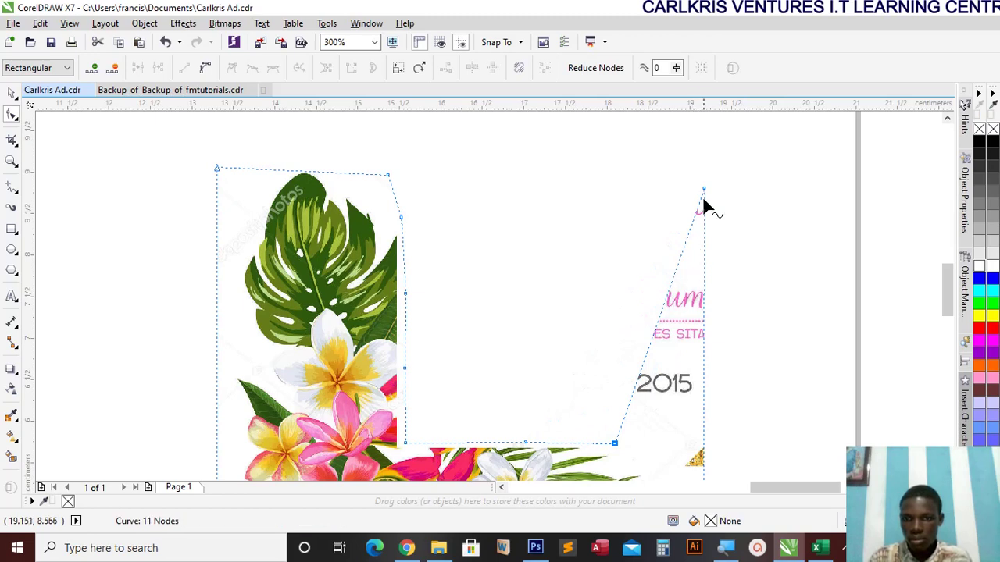
{"action": "left_click_drag", "start_coordinate": [704, 190], "coordinate": [642, 454]}
Add a node on the outline's right edge and pull it outward so the whole palm leaf tip is included
{"action": "scroll", "coordinate": [936, 299], "scroll_direction": "down", "scroll_amount": 3}
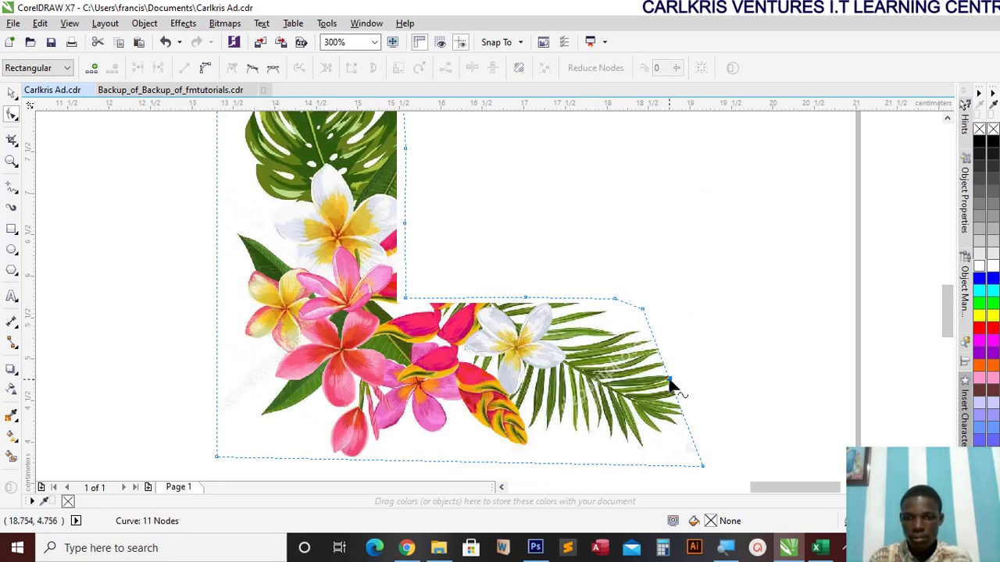
{"action": "double_click", "coordinate": [671, 385]}
{"action": "left_click_drag", "start_coordinate": [675, 385], "coordinate": [701, 373]}
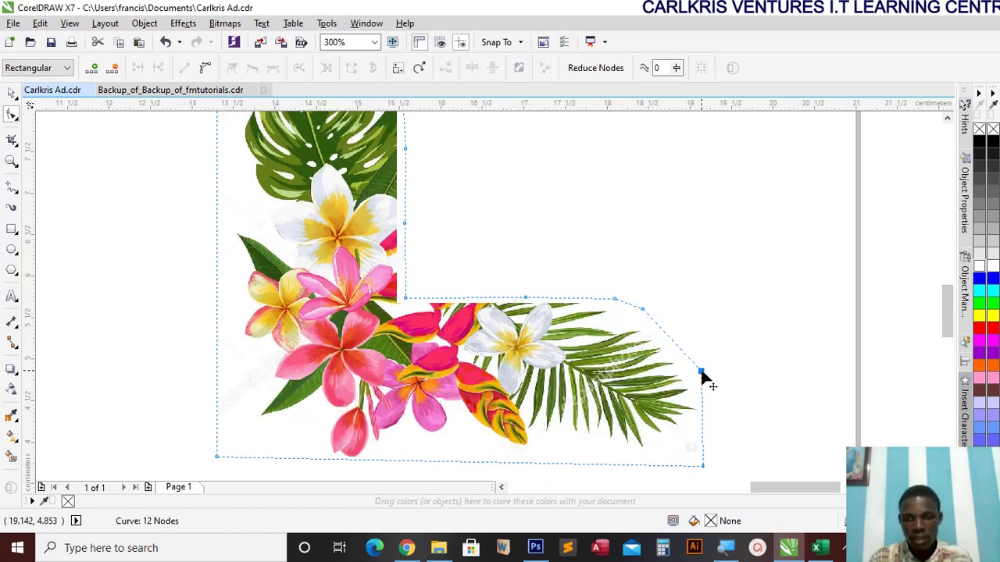
{"action": "scroll", "coordinate": [223, 430], "scroll_direction": "down", "scroll_amount": 3}
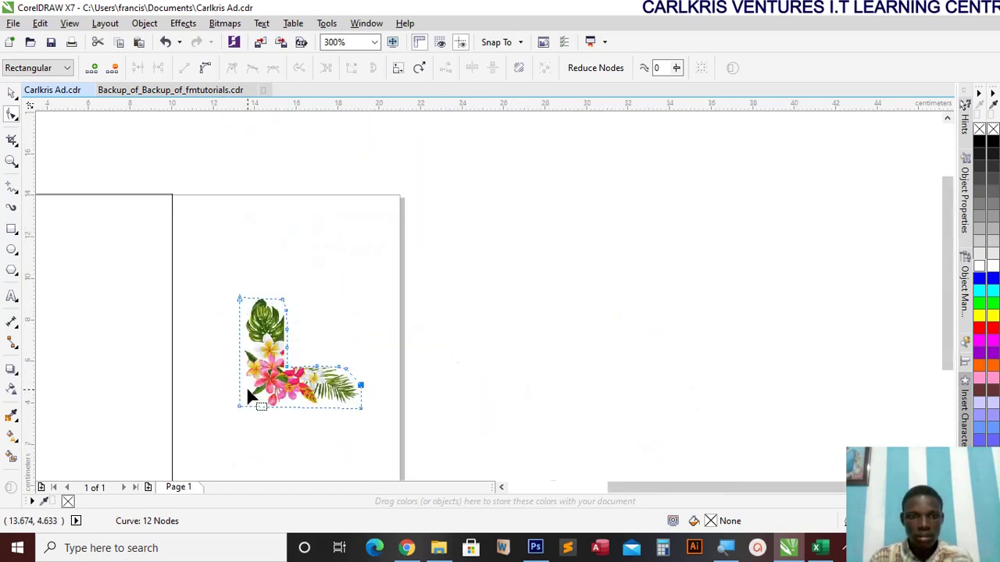
{"action": "scroll", "coordinate": [247, 387], "scroll_direction": "down", "scroll_amount": 1}
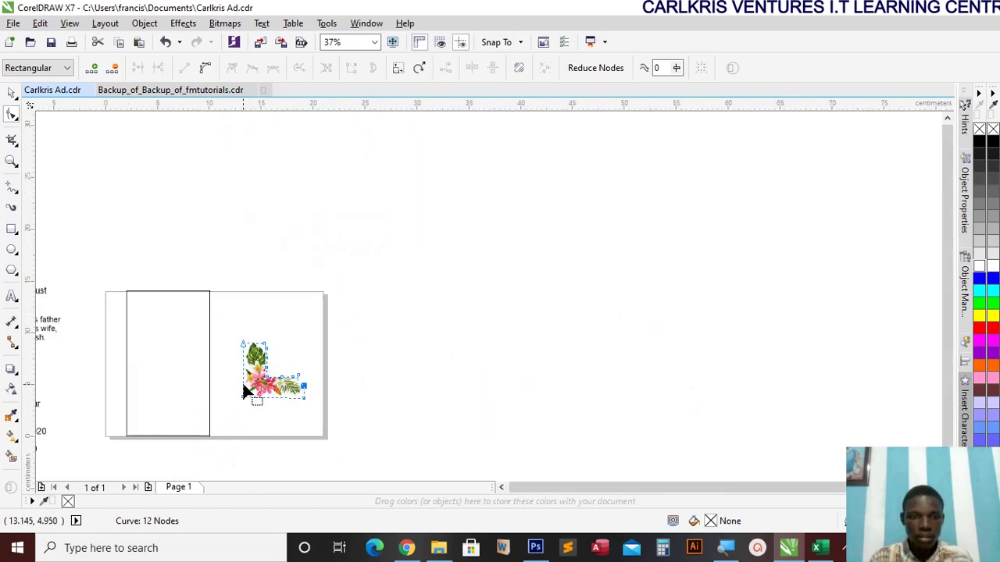
Move the trimmed floral piece over the rectangle's bottom-left corner and send it to the back of the page
{"action": "left_click", "coordinate": [11, 92]}
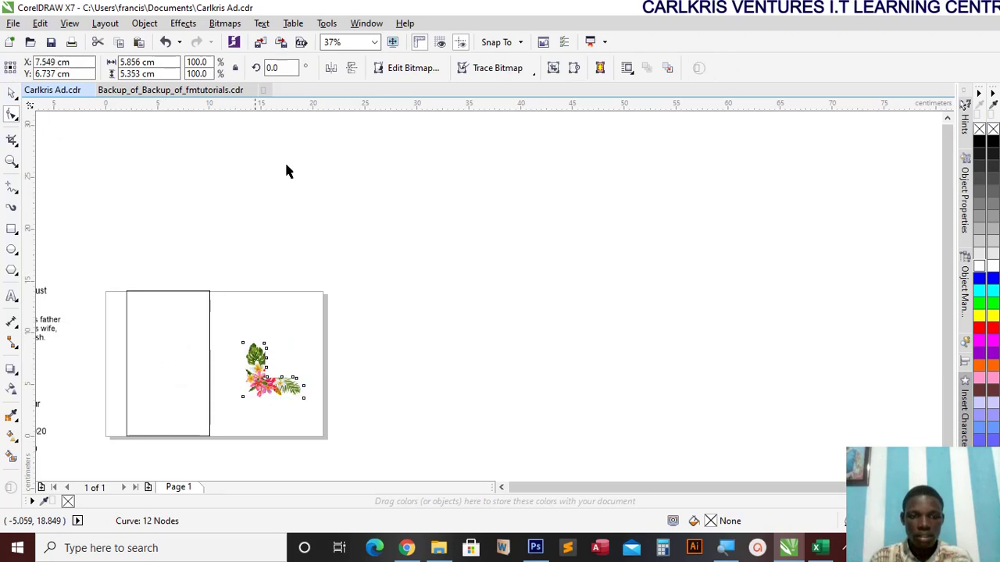
{"action": "left_click", "coordinate": [375, 44]}
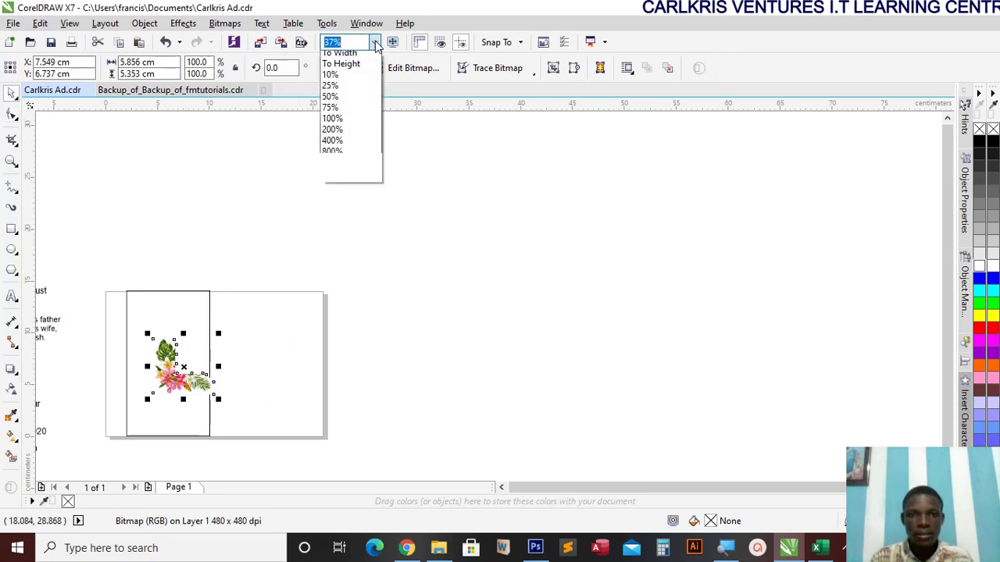
{"action": "left_click", "coordinate": [350, 103]}
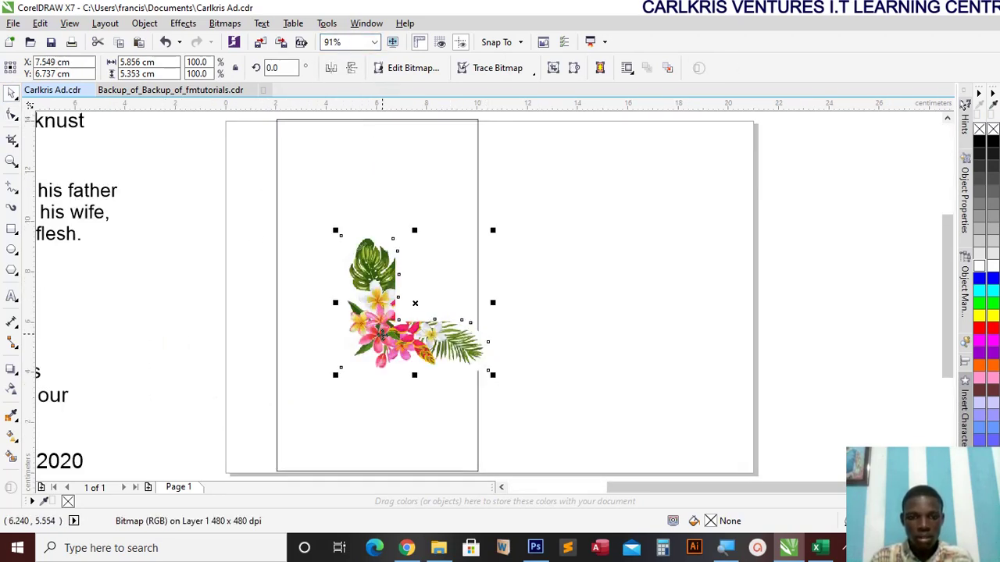
{"action": "left_click_drag", "start_coordinate": [380, 327], "coordinate": [295, 443]}
{"action": "right_click", "coordinate": [293, 444]}
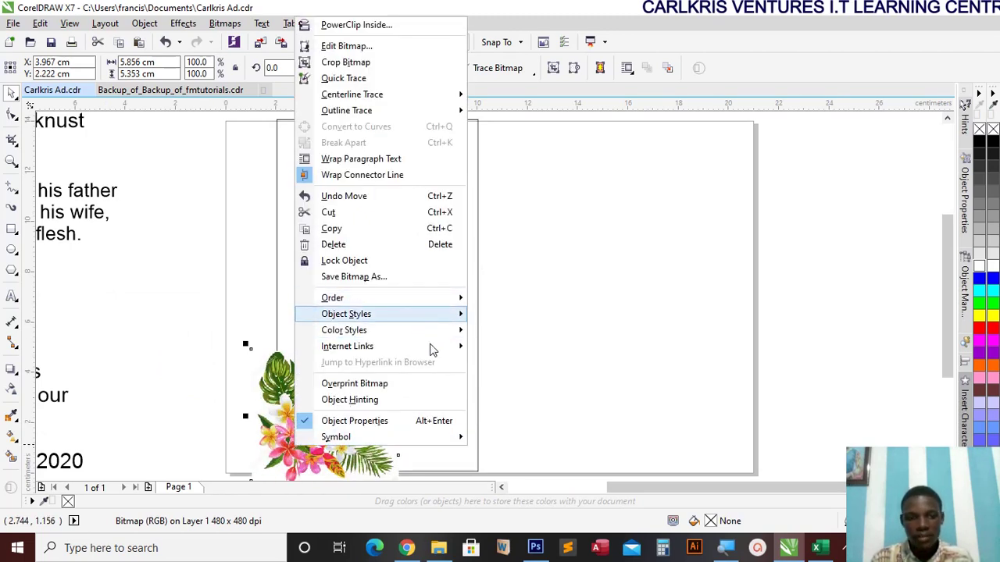
{"action": "mouse_move", "coordinate": [426, 300]}
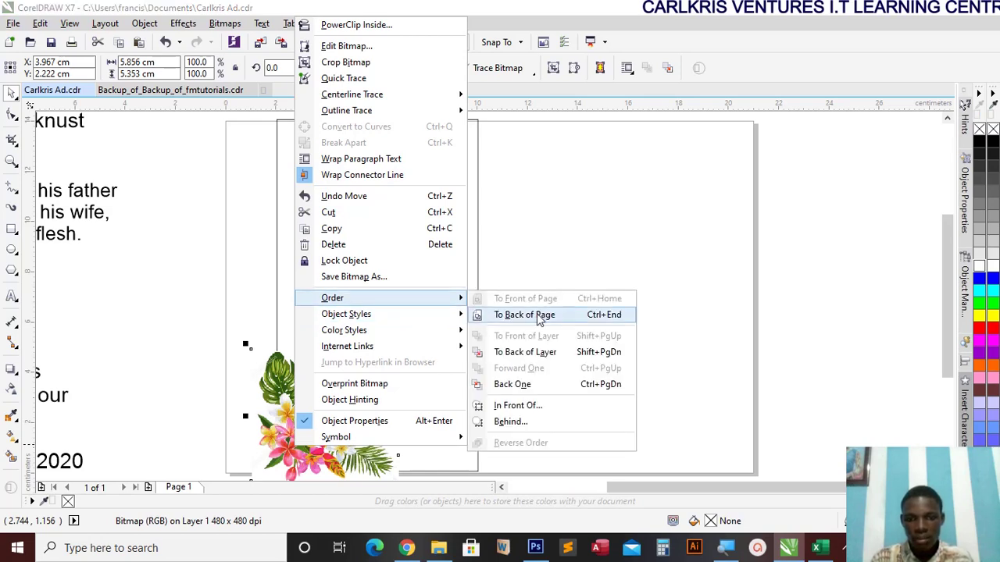
{"action": "left_click", "coordinate": [538, 317]}
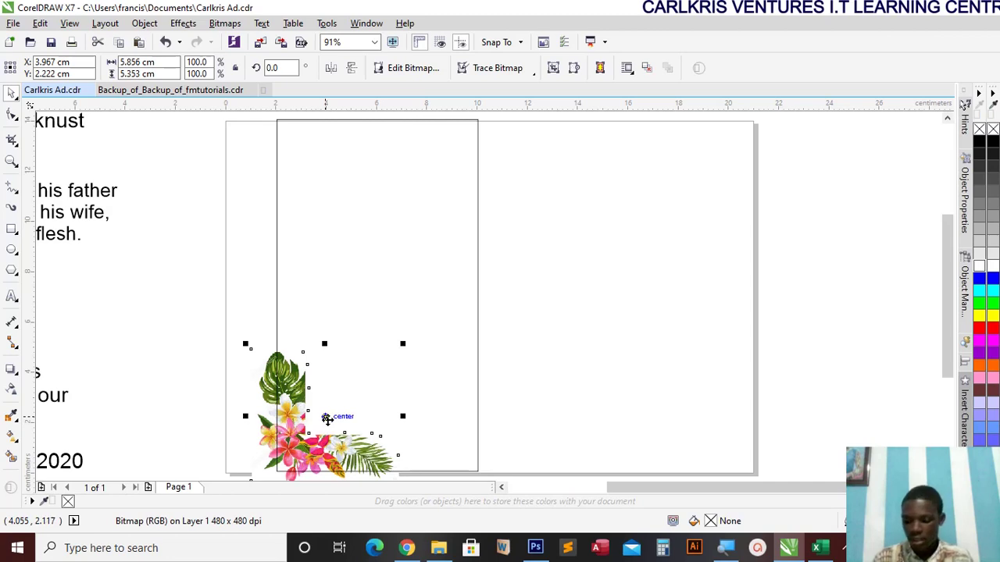
Nudge the floral piece slightly left and further down over the rectangle's bottom-left corner, to about X 3.738 cm, Y 1.74 cm
{"action": "key", "text": "Left"}
{"action": "key", "text": "Left"}
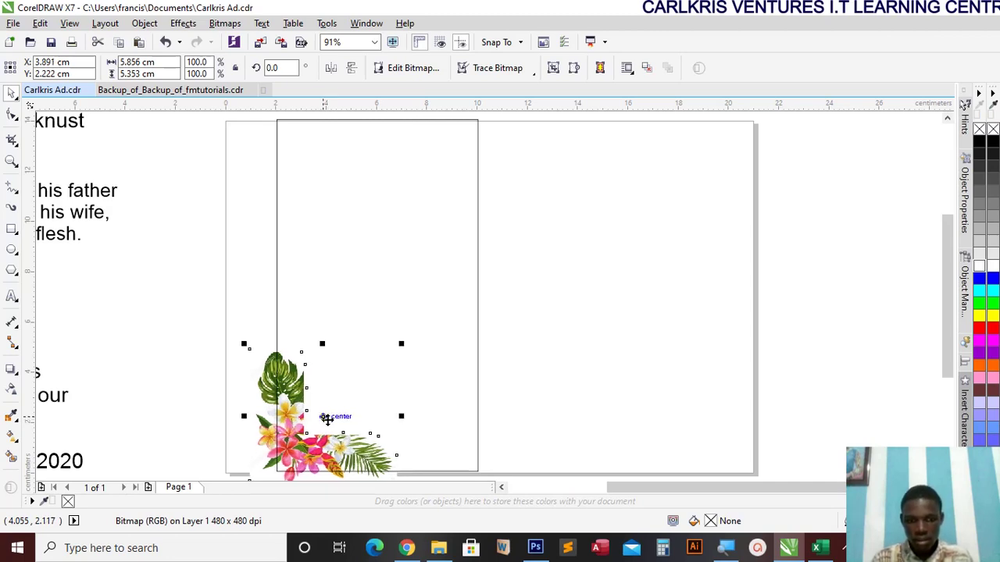
{"action": "key", "text": "Down"}
{"action": "key", "text": "Down"}
{"action": "key", "text": "Down"}
{"action": "key", "text": "Down"}
{"action": "key", "text": "Down"}
{"action": "key", "text": "Down"}
{"action": "key", "text": "Down"}
{"action": "key", "text": "Down"}
{"action": "key", "text": "Down"}
{"action": "key", "text": "Down"}
{"action": "key", "text": "Down"}
{"action": "key", "text": "Down"}
{"action": "key", "text": "Down"}
{"action": "key", "text": "Down"}
{"action": "key", "text": "Down"}
{"action": "key", "text": "Down"}
{"action": "key", "text": "Down"}
{"action": "key", "text": "Down"}
{"action": "key", "text": "Down"}
{"action": "key", "text": "Down"}
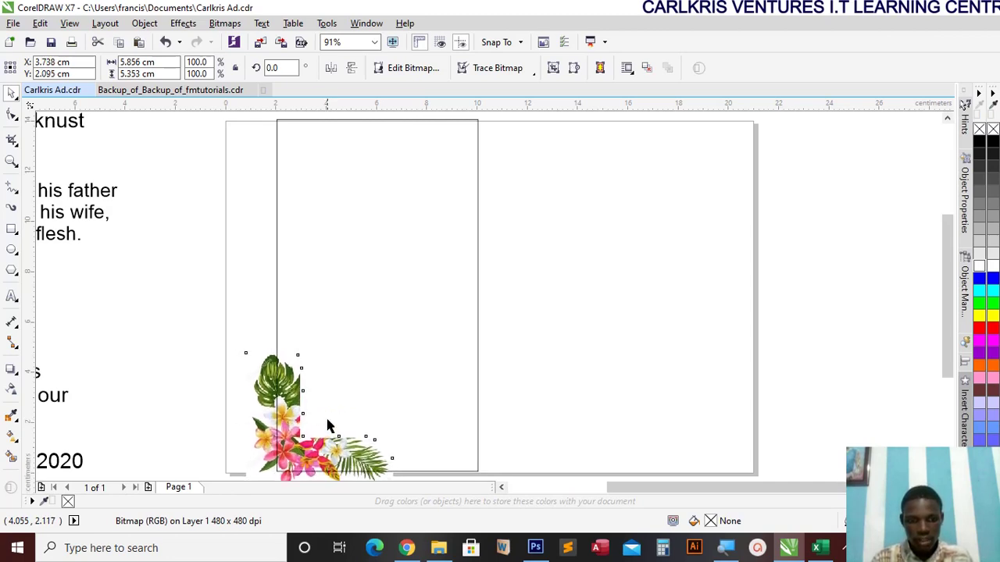
{"action": "key", "text": "Down"}
{"action": "key", "text": "Down"}
{"action": "key", "text": "Down"}
{"action": "key", "text": "Down"}
{"action": "key", "text": "Down"}
{"action": "key", "text": "Down"}
{"action": "key", "text": "Down"}
{"action": "key", "text": "Down"}
{"action": "key", "text": "Down"}
{"action": "key", "text": "Down"}
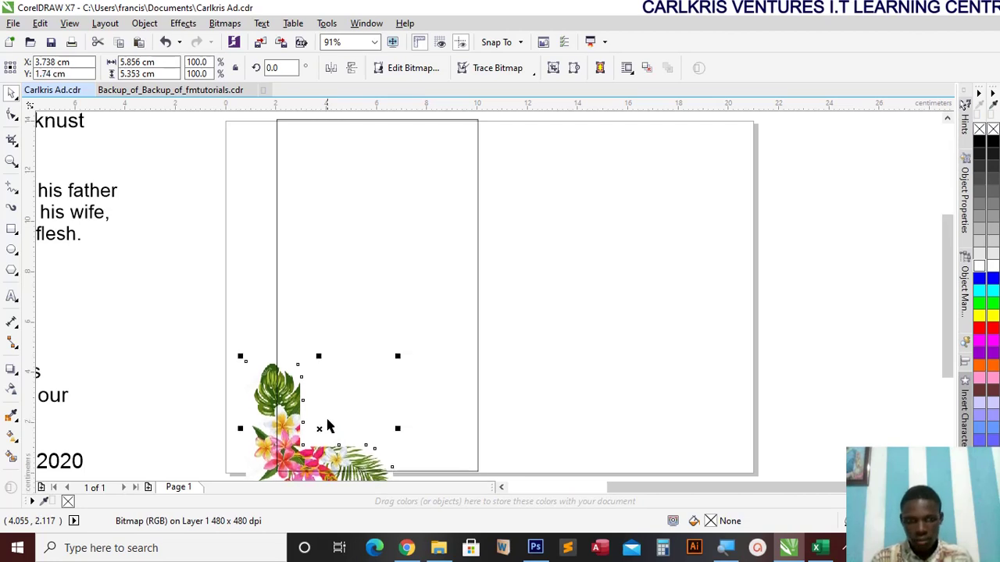
Set the rectangle's height to 12 cm
{"action": "left_click", "coordinate": [550, 250]}
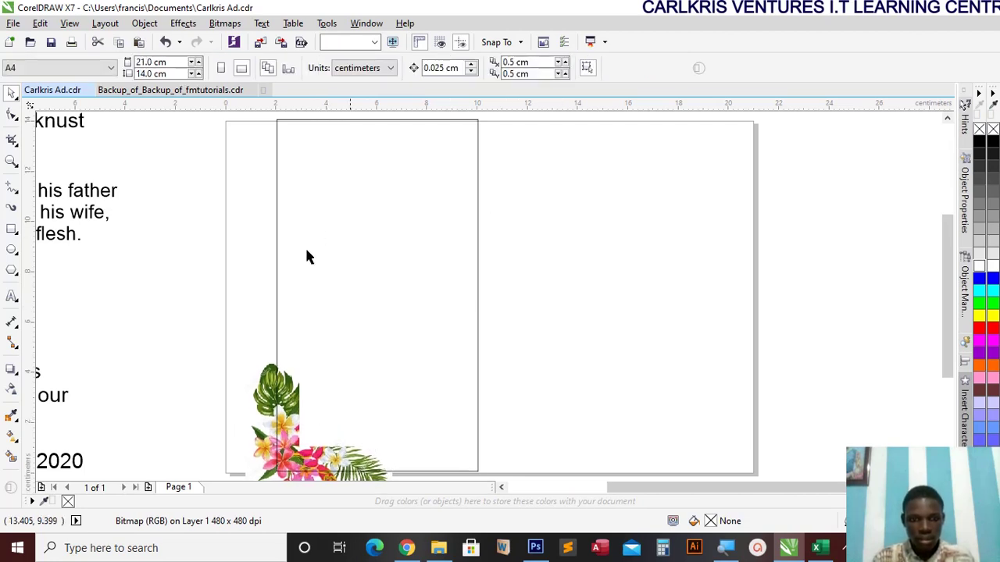
{"action": "left_click", "coordinate": [473, 241]}
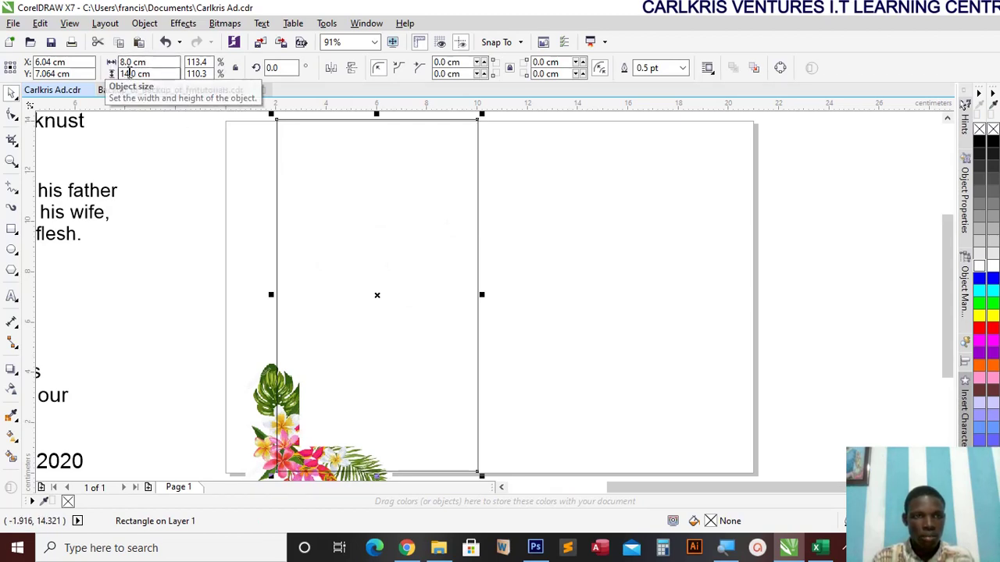
{"action": "left_click_drag", "start_coordinate": [131, 73], "coordinate": [115, 74]}
{"action": "type", "text": "12"}
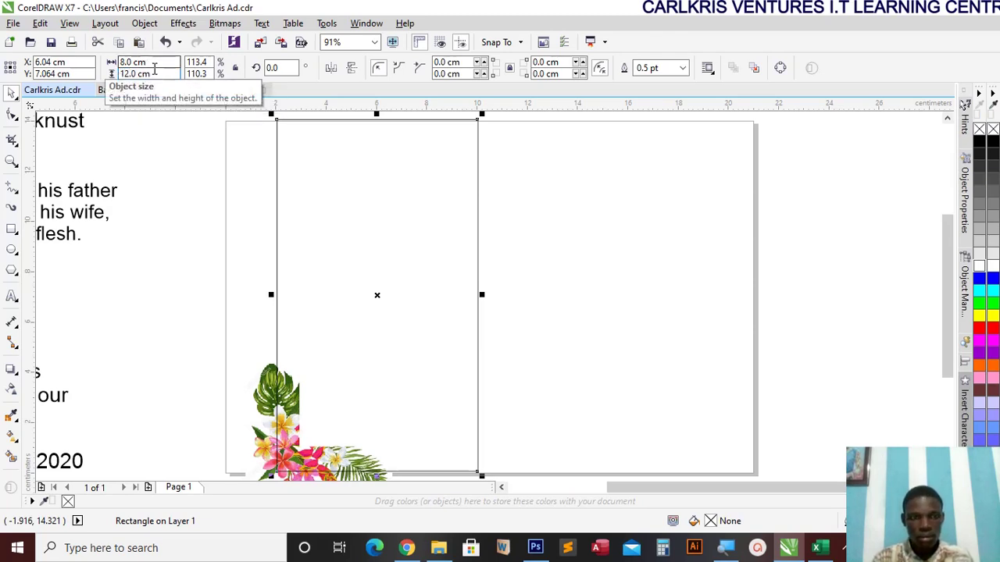
{"action": "key", "text": "Return"}
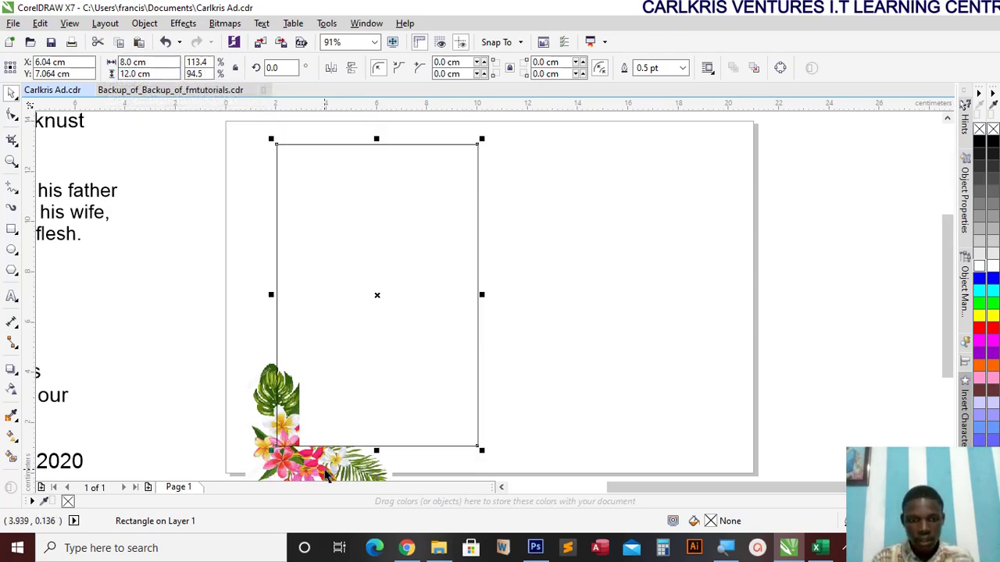
Realign the floral piece with the resized rectangle's bottom-left corner and place a copy of it at the rectangle's top-right corner
{"action": "left_click_drag", "start_coordinate": [325, 468], "coordinate": [325, 443]}
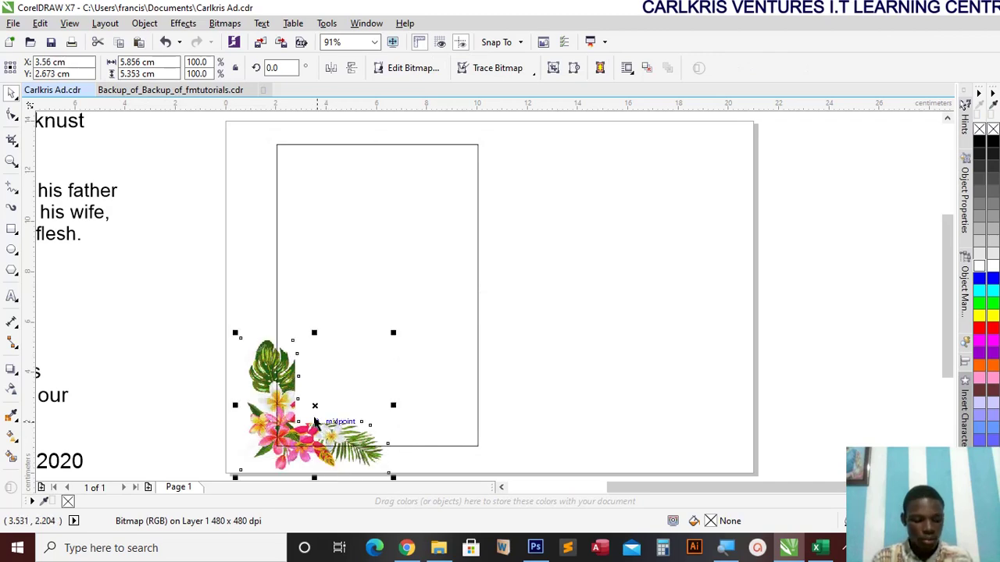
{"action": "left_click_drag", "start_coordinate": [310, 412], "coordinate": [452, 221]}
{"action": "key", "text": "ctrl+z"}
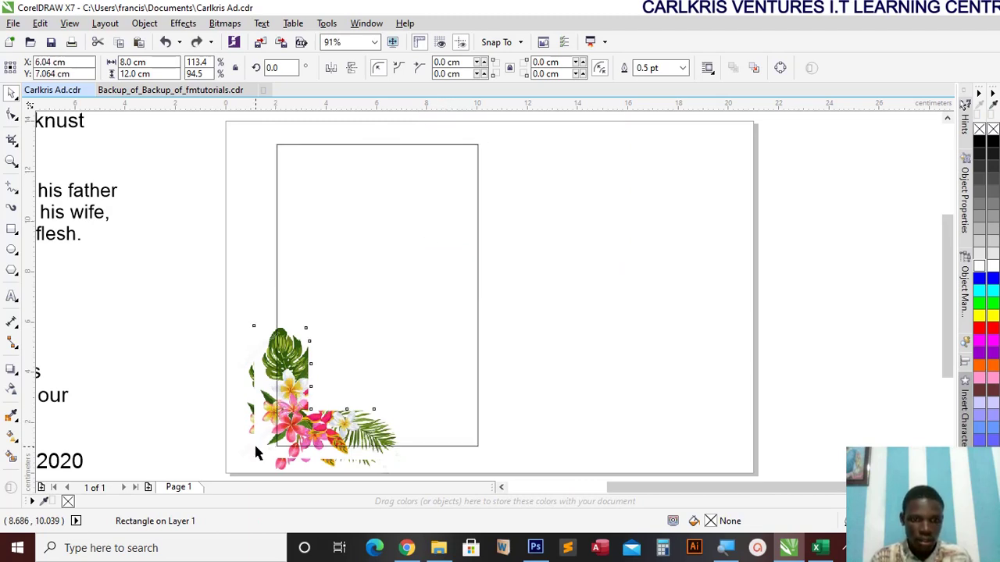
{"action": "left_click_drag", "start_coordinate": [253, 443], "coordinate": [411, 219]}
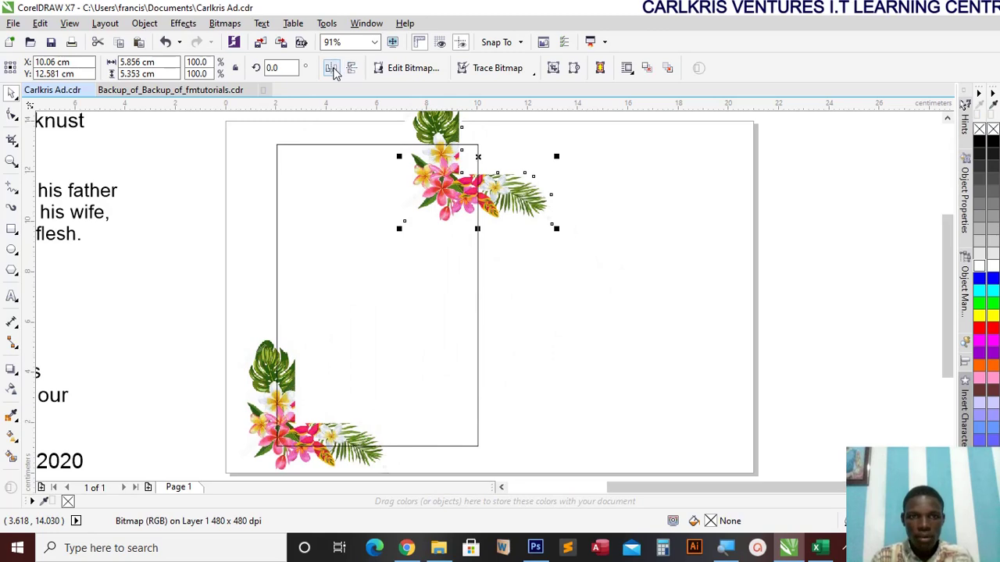
Mirror the floral copy horizontally and vertically, and move it onto the rectangle's top-right corner
{"action": "left_click", "coordinate": [330, 68]}
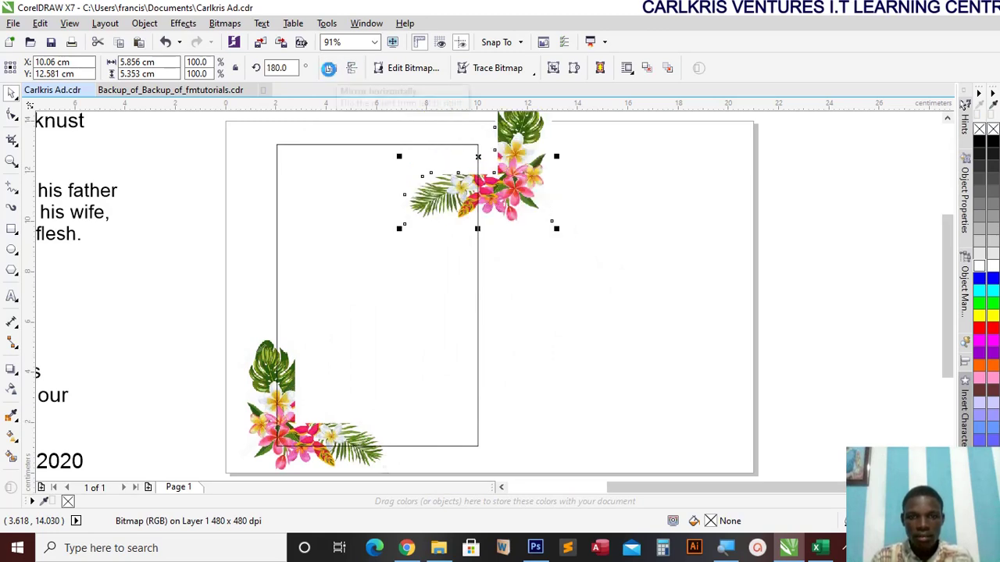
{"action": "left_click", "coordinate": [350, 69]}
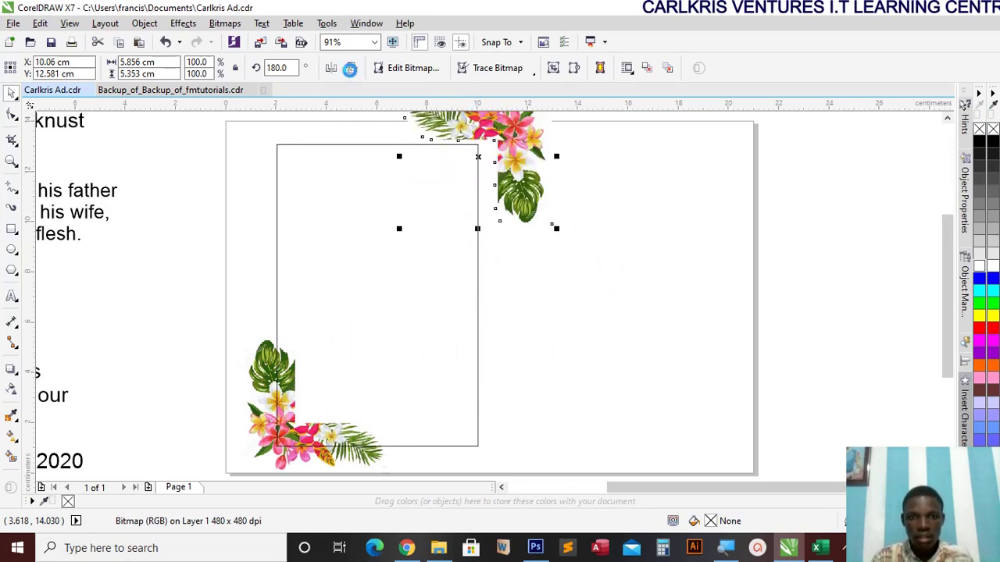
{"action": "left_click_drag", "start_coordinate": [515, 167], "coordinate": [464, 197]}
Nudge the mirrored floral copy further right and up over the rectangle's top-right corner, to about X 8.667 cm, Y 11.743 cm
{"action": "key", "text": "Right"}
{"action": "key", "text": "Right"}
{"action": "key", "text": "Right"}
{"action": "key", "text": "Right"}
{"action": "key", "text": "Right"}
{"action": "key", "text": "Right"}
{"action": "key", "text": "Right"}
{"action": "key", "text": "Right"}
{"action": "key", "text": "Right"}
{"action": "key", "text": "Right"}
{"action": "key", "text": "Right"}
{"action": "key", "text": "Right"}
{"action": "key", "text": "Right"}
{"action": "key", "text": "Right"}
{"action": "key", "text": "Right"}
{"action": "key", "text": "Right"}
{"action": "key", "text": "Right"}
{"action": "key", "text": "Right"}
{"action": "key", "text": "Right"}
{"action": "key", "text": "Right"}
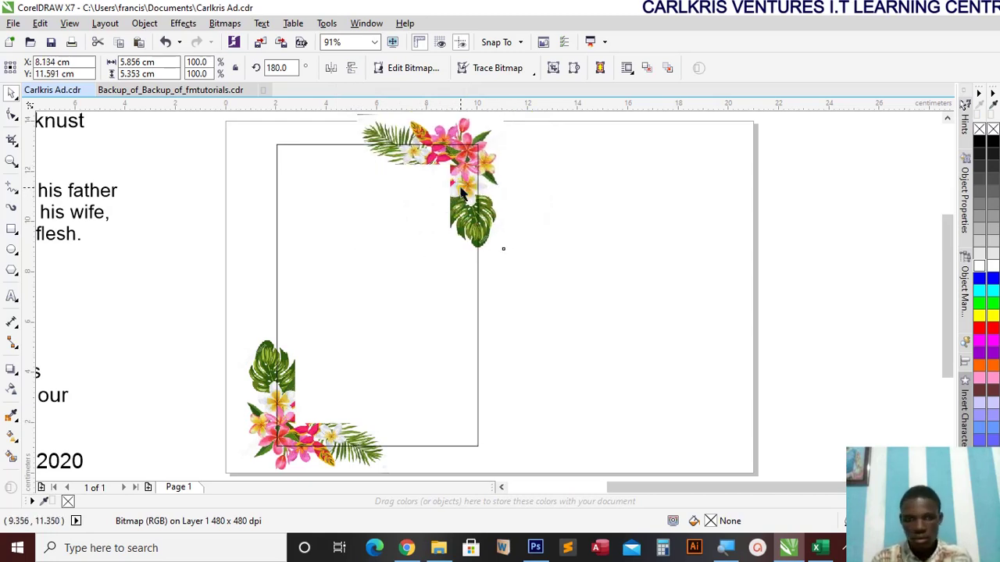
{"action": "key", "text": "Right"}
{"action": "key", "text": "Right"}
{"action": "key", "text": "Right"}
{"action": "key", "text": "Right"}
{"action": "key", "text": "Right"}
{"action": "key", "text": "Right"}
{"action": "key", "text": "Right"}
{"action": "key", "text": "Right"}
{"action": "key", "text": "Right"}
{"action": "key", "text": "Right"}
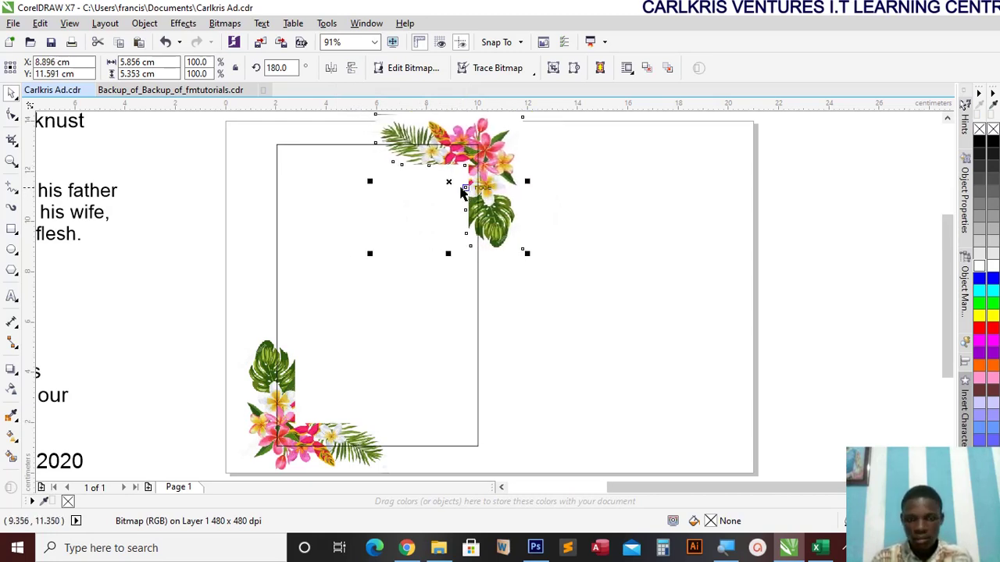
{"action": "key", "text": "Up"}
{"action": "key", "text": "Up"}
{"action": "key", "text": "Up"}
{"action": "key", "text": "Left"}
{"action": "key", "text": "Left"}
{"action": "key", "text": "Left"}
{"action": "key", "text": "Left"}
{"action": "key", "text": "Left"}
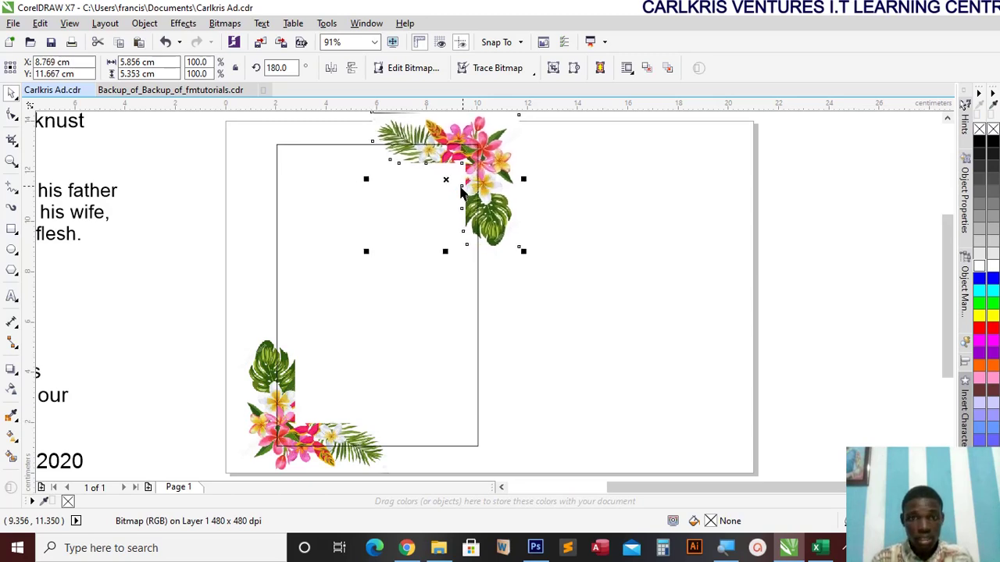
{"action": "key", "text": "Up"}
{"action": "key", "text": "Up"}
{"action": "key", "text": "Left"}
{"action": "key", "text": "Left"}
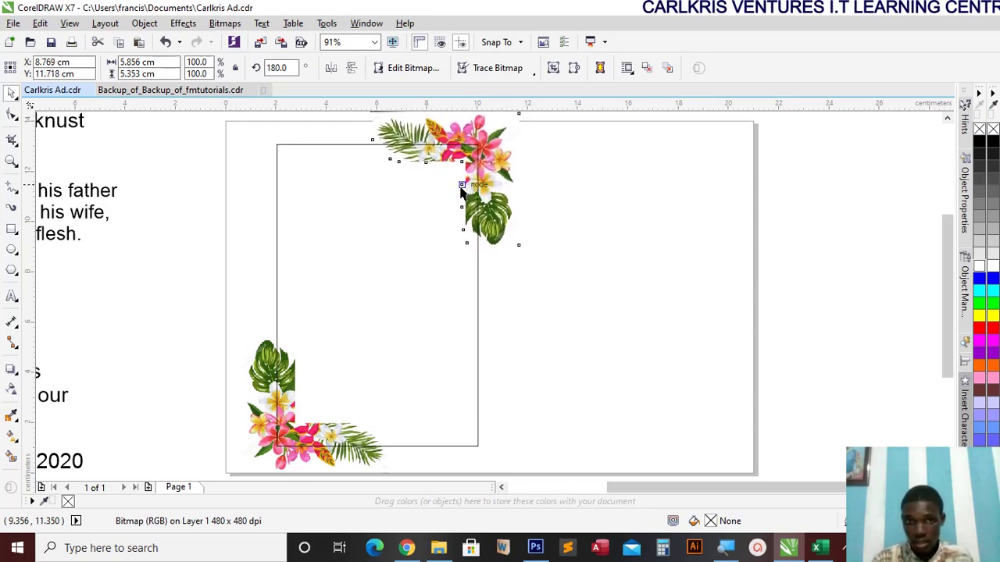
{"action": "key", "text": "Down"}
{"action": "key", "text": "Left"}
{"action": "key", "text": "Left"}
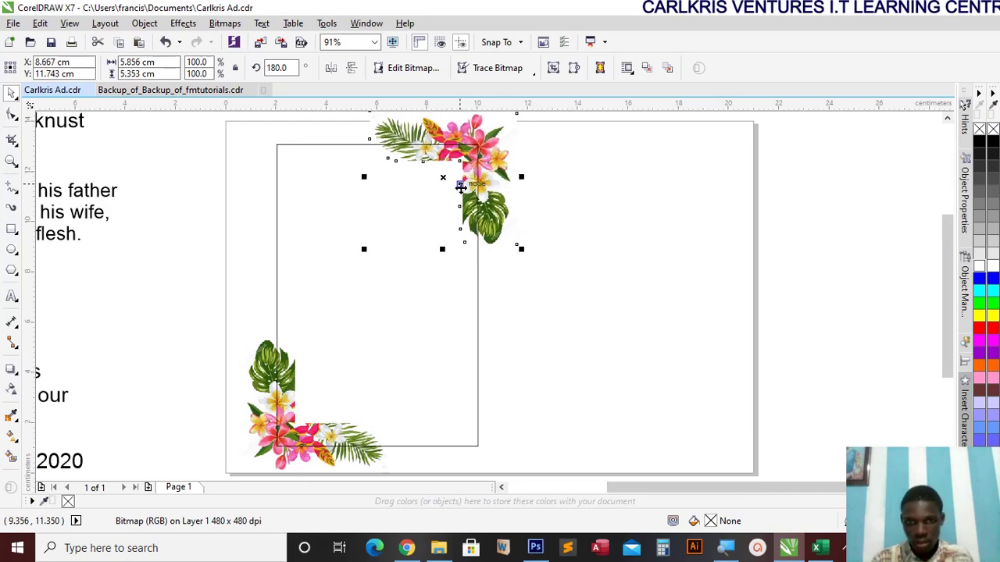
Nudge the bottom-left floral piece further left and down over its corner, to about X 3.23 cm, Y 2.521 cm
{"action": "left_click", "coordinate": [252, 444]}
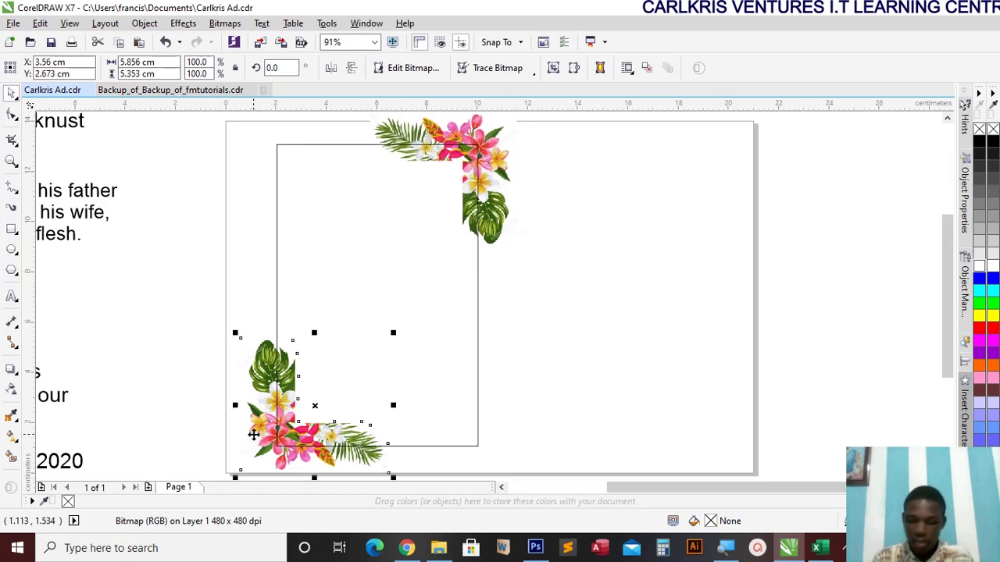
{"action": "key", "text": "Left"}
{"action": "key", "text": "Left"}
{"action": "key", "text": "Left"}
{"action": "key", "text": "Left"}
{"action": "key", "text": "Left"}
{"action": "key", "text": "Left"}
{"action": "key", "text": "Left"}
{"action": "key", "text": "Left"}
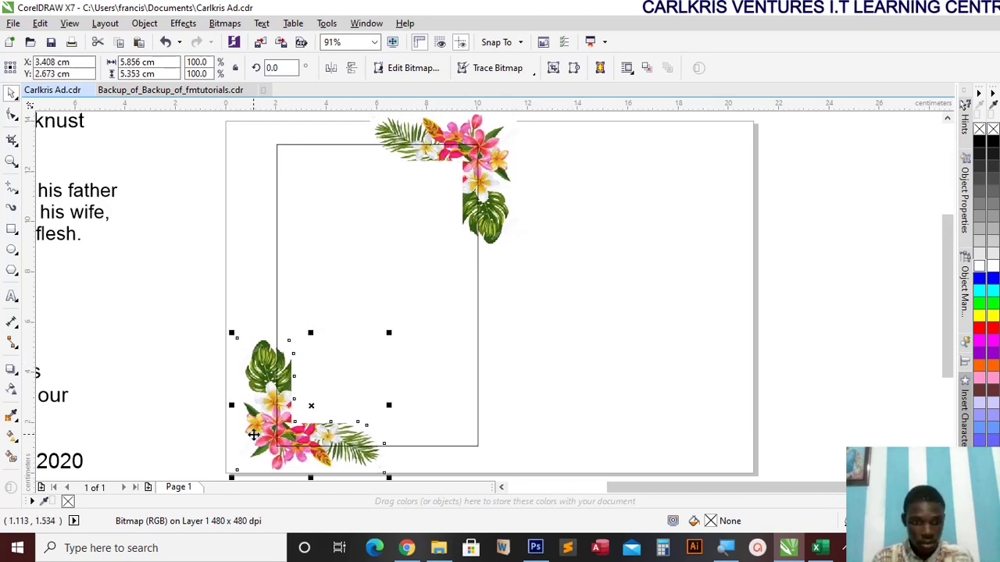
{"action": "key", "text": "Left"}
{"action": "key", "text": "Left"}
{"action": "key", "text": "Left"}
{"action": "key", "text": "Left"}
{"action": "key", "text": "Left"}
{"action": "key", "text": "Down"}
{"action": "key", "text": "Down"}
{"action": "key", "text": "Down"}
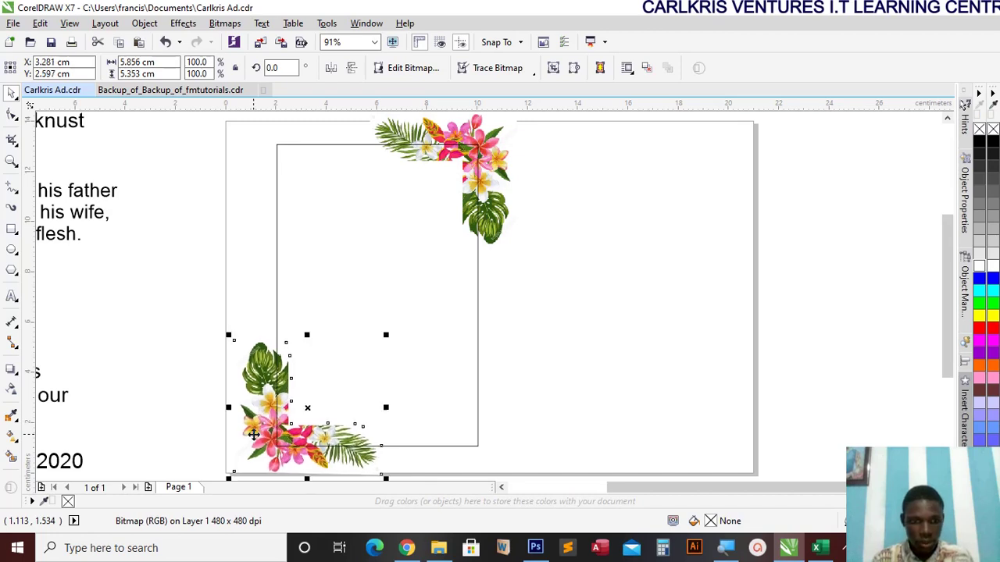
{"action": "key", "text": "Down"}
{"action": "key", "text": "Down"}
{"action": "key", "text": "Down"}
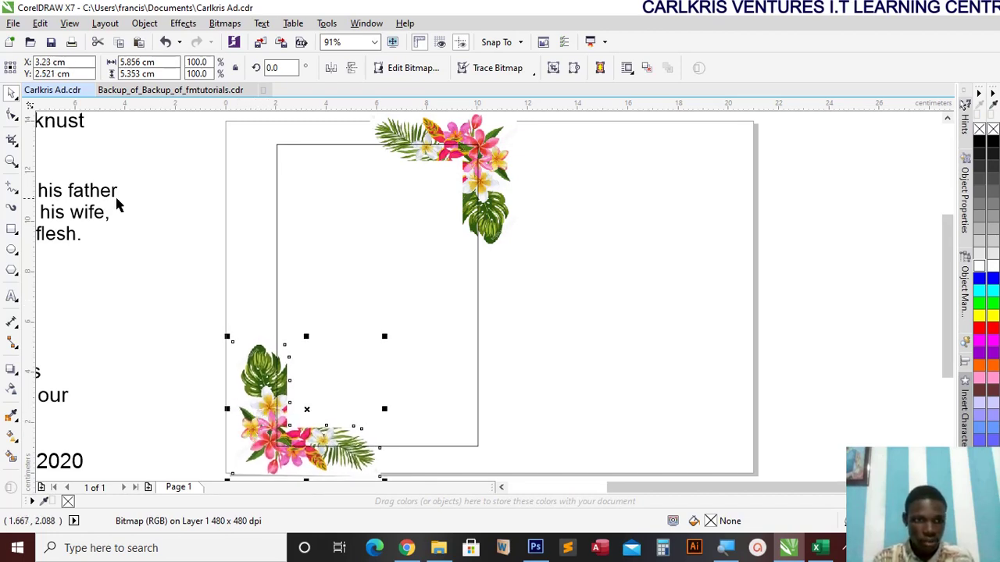
Shift the reception text closer to the page and move the Genesis 2:24 verse beside the rectangle, to about X 16.994 cm, Y 8.705 cm
{"action": "scroll", "coordinate": [129, 221], "scroll_direction": "down", "scroll_amount": 3}
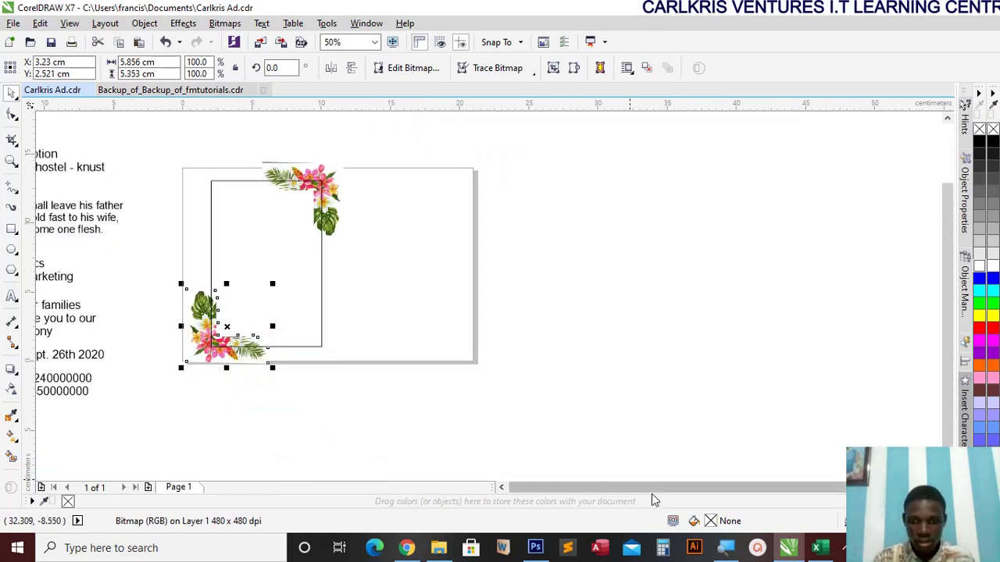
{"action": "left_click", "coordinate": [73, 160]}
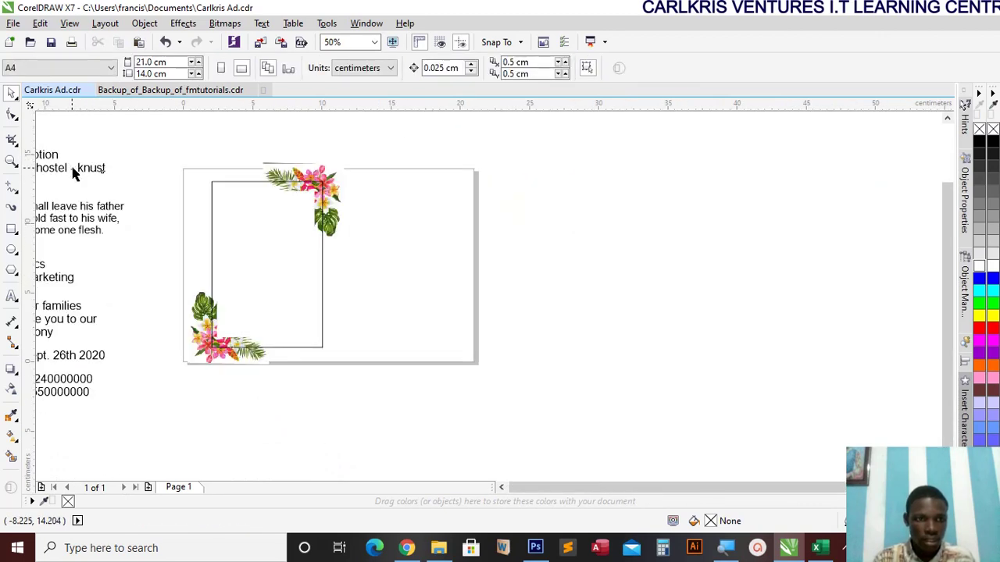
{"action": "left_click_drag", "start_coordinate": [72, 168], "coordinate": [568, 282]}
{"action": "left_click", "coordinate": [107, 213]}
{"action": "scroll", "coordinate": [241, 177], "scroll_direction": "up", "scroll_amount": 1}
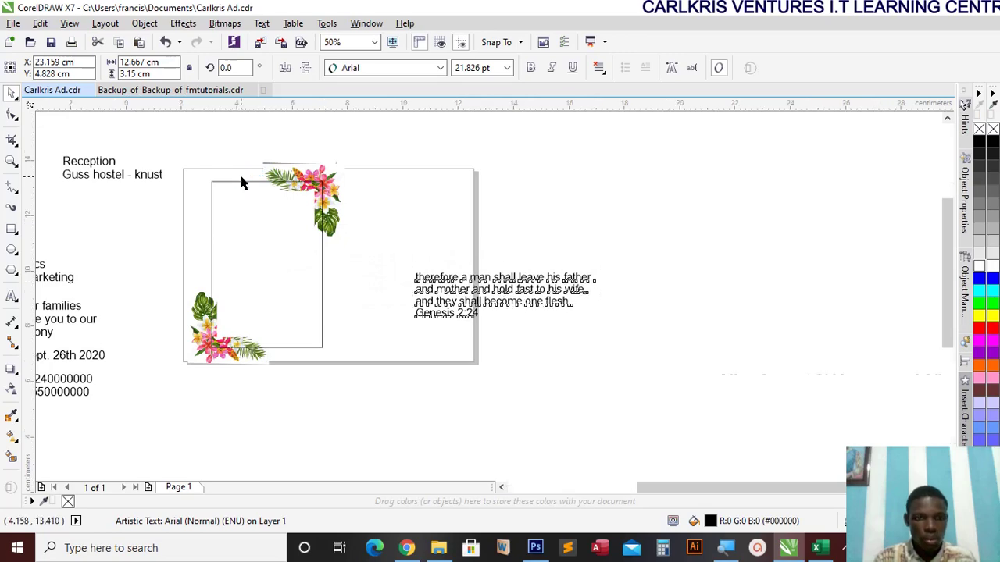
{"action": "scroll", "coordinate": [241, 177], "scroll_direction": "down", "scroll_amount": 1}
{"action": "left_click_drag", "start_coordinate": [498, 306], "coordinate": [295, 235]}
{"action": "scroll", "coordinate": [215, 188], "scroll_direction": "up", "scroll_amount": 1}
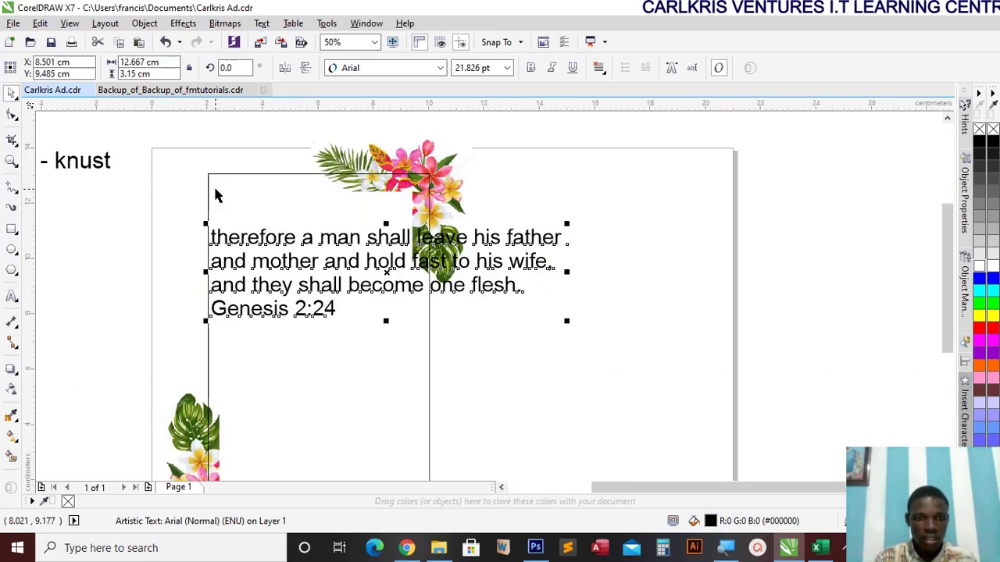
{"action": "left_click_drag", "start_coordinate": [387, 275], "coordinate": [622, 296]}
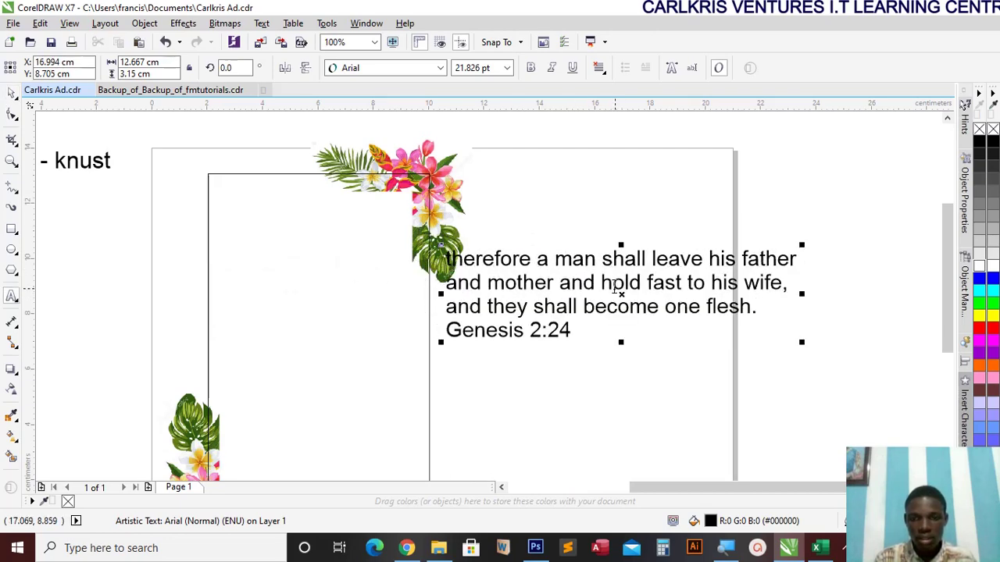
Change all of the Genesis 2:24 verse text to uppercase
{"action": "left_click", "coordinate": [610, 285]}
{"action": "key", "text": "ctrl+a"}
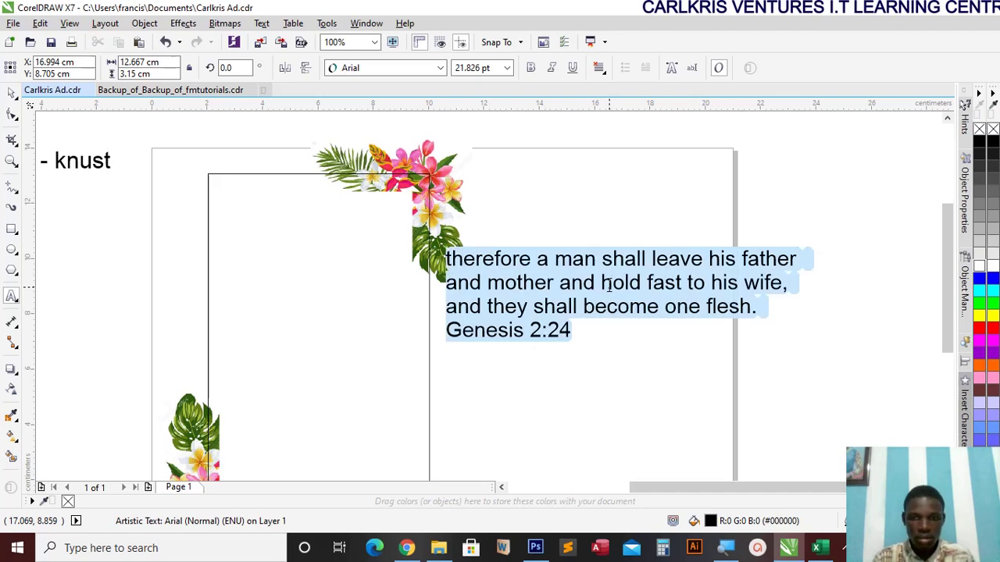
{"action": "right_click", "coordinate": [601, 283]}
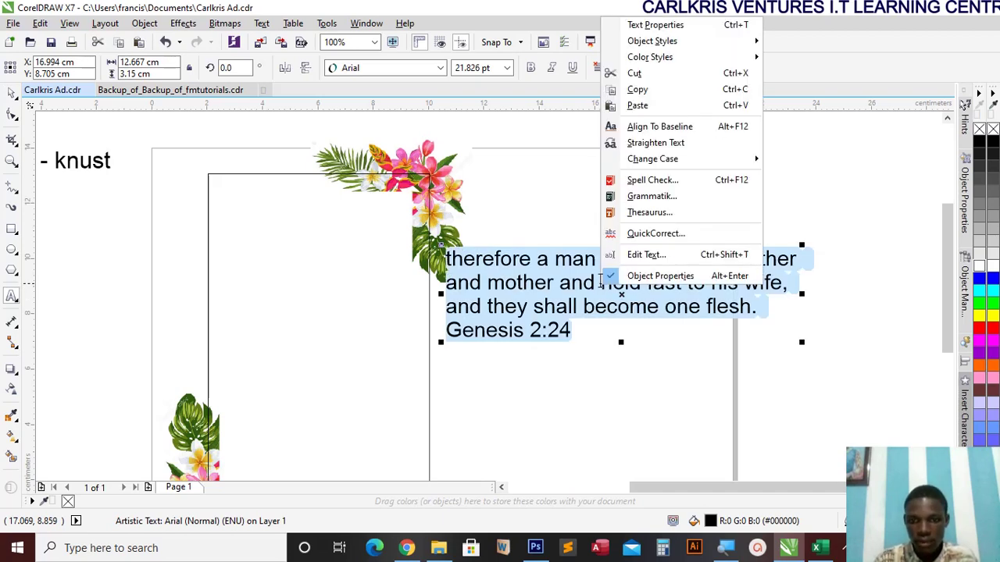
{"action": "mouse_move", "coordinate": [667, 161]}
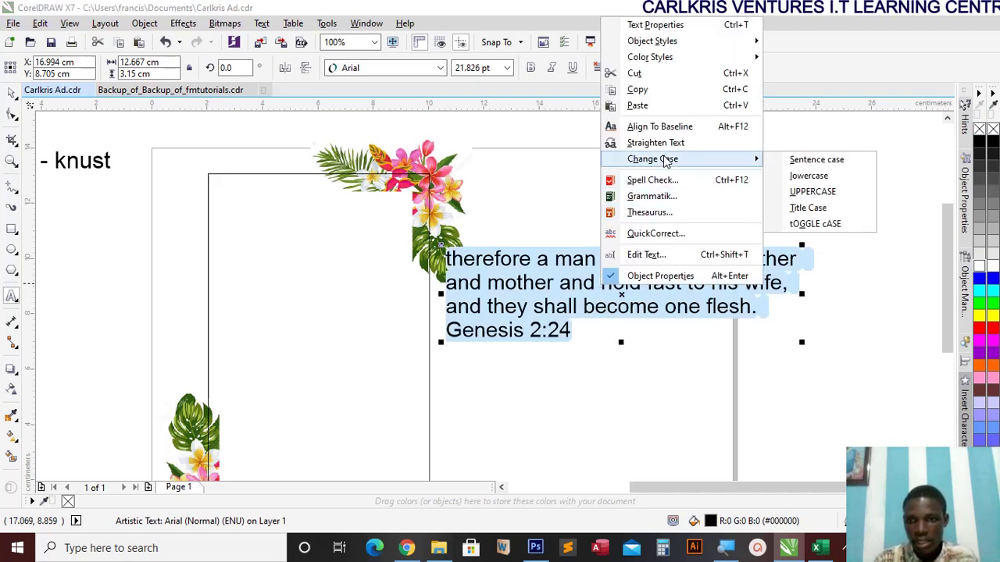
{"action": "left_click", "coordinate": [817, 192]}
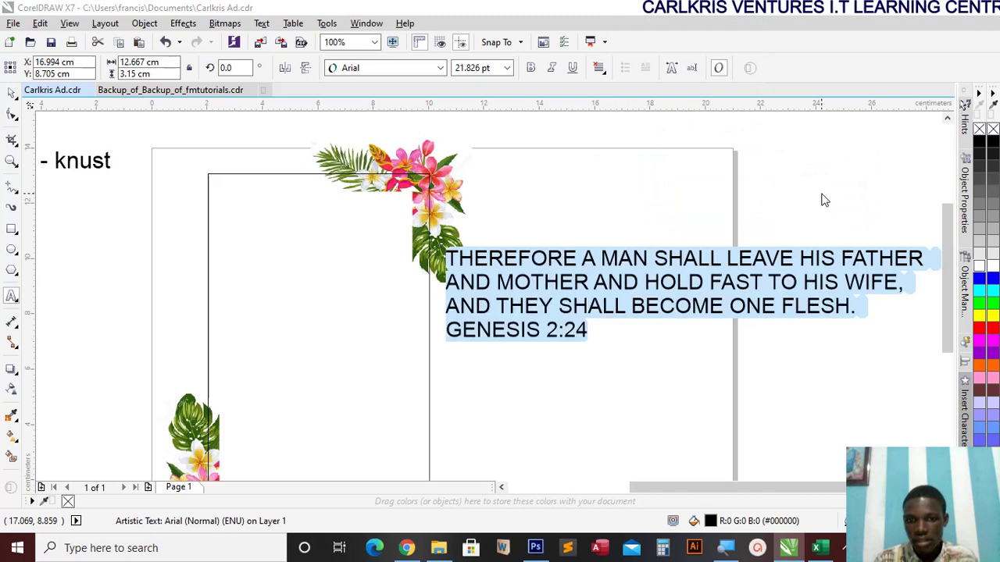
Set the font of the whole verse text to Poppins Medium
{"action": "left_click", "coordinate": [440, 69]}
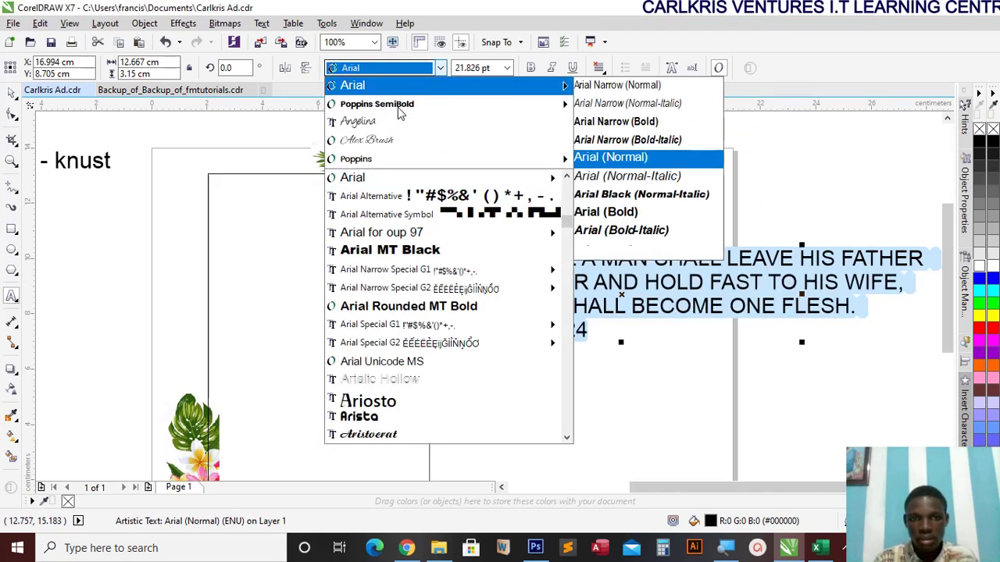
{"action": "mouse_move", "coordinate": [400, 112]}
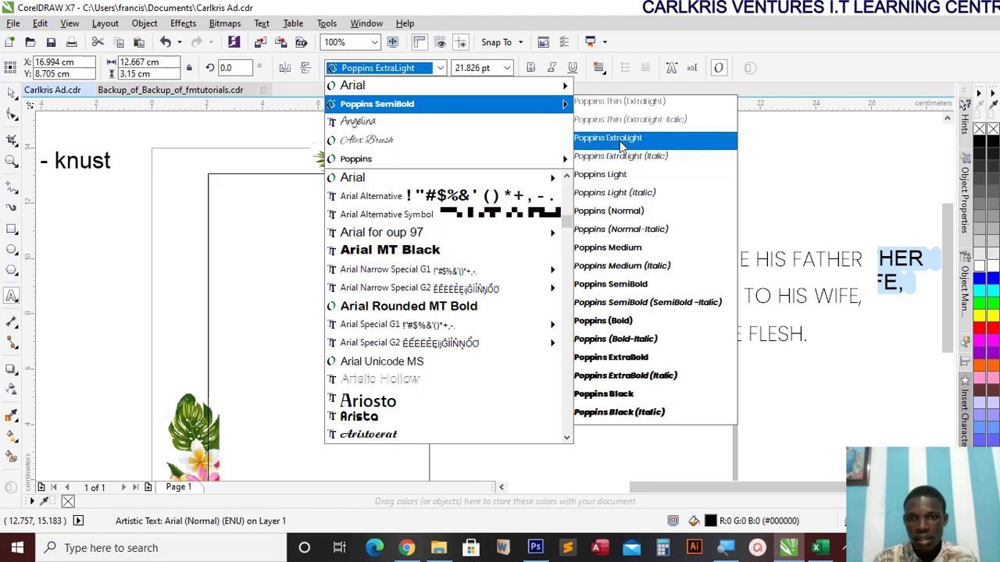
{"action": "left_click", "coordinate": [630, 248]}
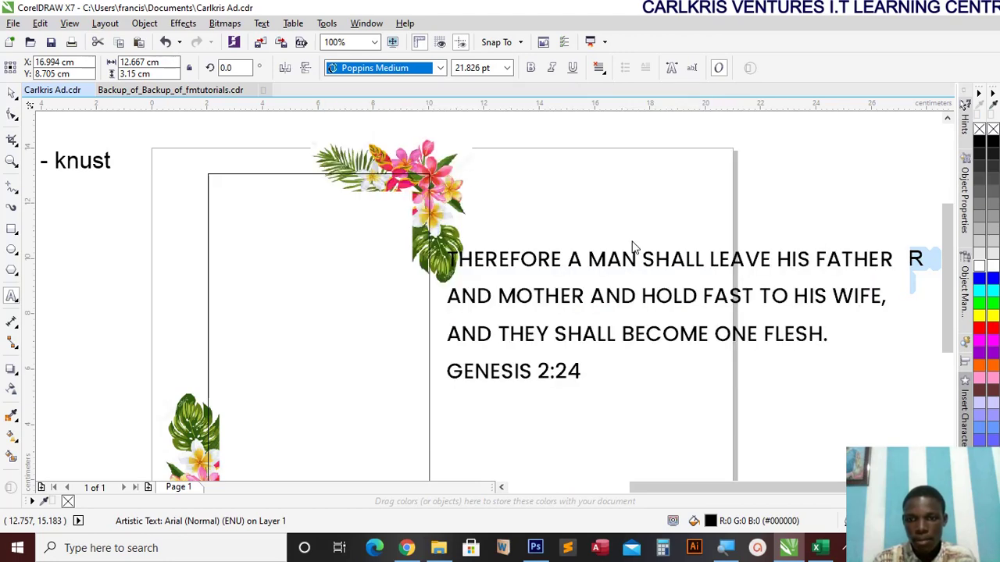
Tighten the verse's line spacing with the Shape tool until the text block is about 3.44 cm high
{"action": "left_click", "coordinate": [570, 281]}
{"action": "key", "text": "ctrl+a"}
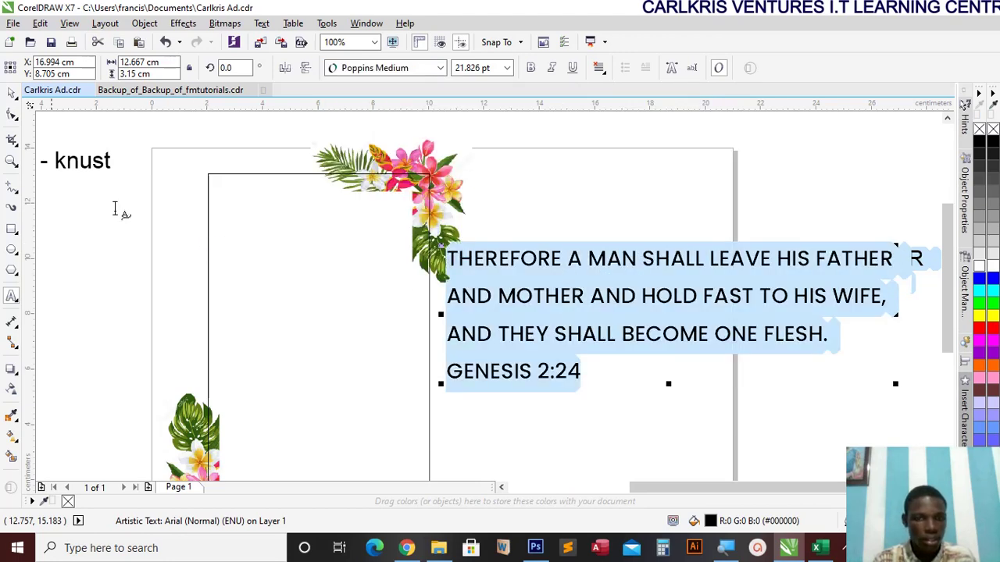
{"action": "left_click", "coordinate": [14, 117]}
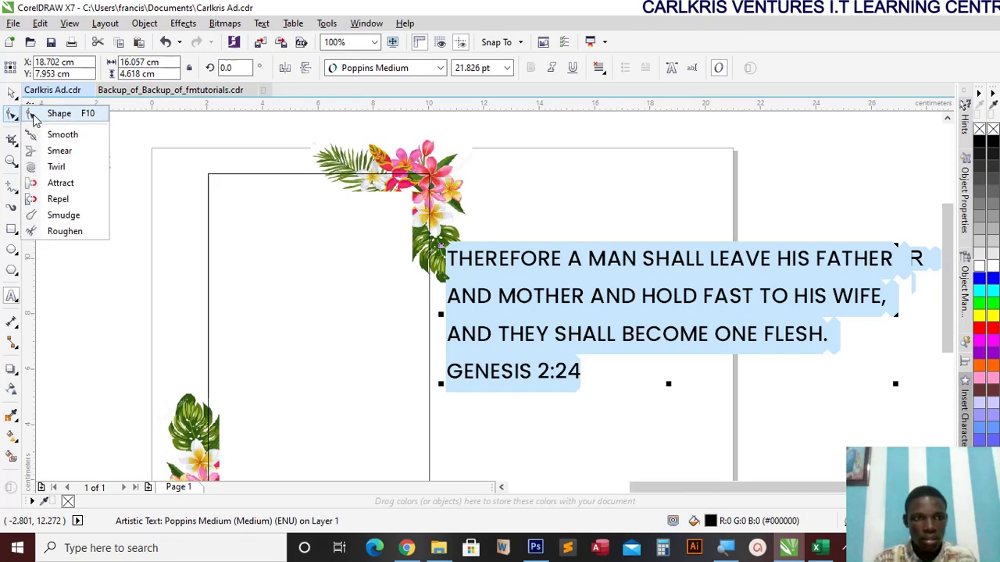
{"action": "left_click", "coordinate": [54, 111]}
{"action": "left_click_drag", "start_coordinate": [443, 385], "coordinate": [459, 351]}
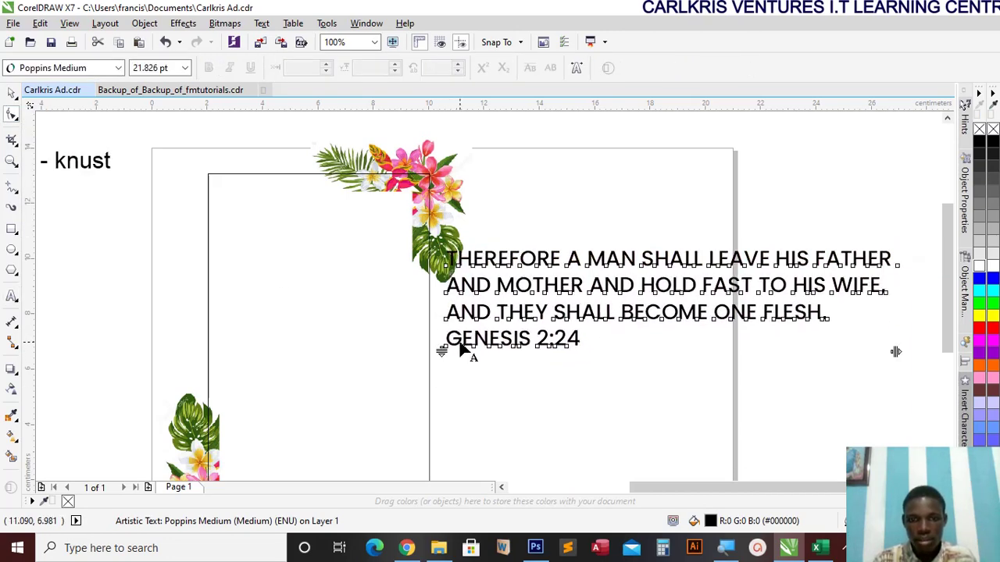
Center-align the lines of the verse text
{"action": "left_click", "coordinate": [11, 94]}
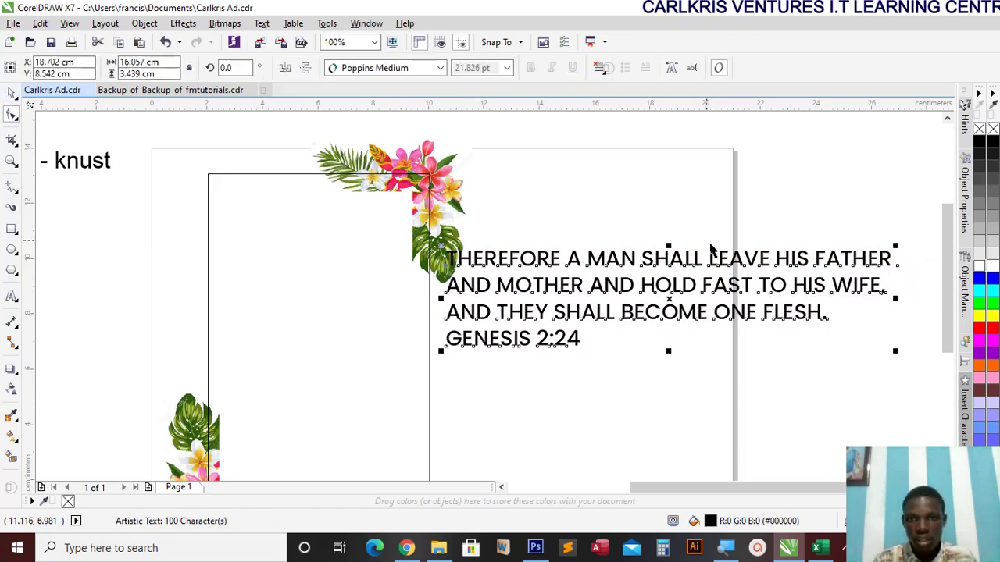
{"action": "left_click", "coordinate": [600, 68]}
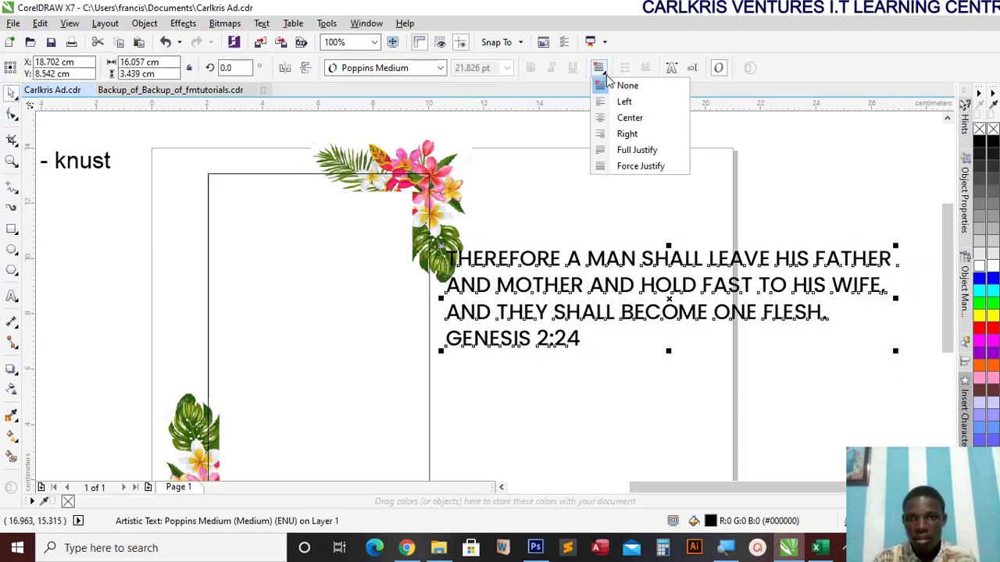
{"action": "left_click", "coordinate": [622, 117]}
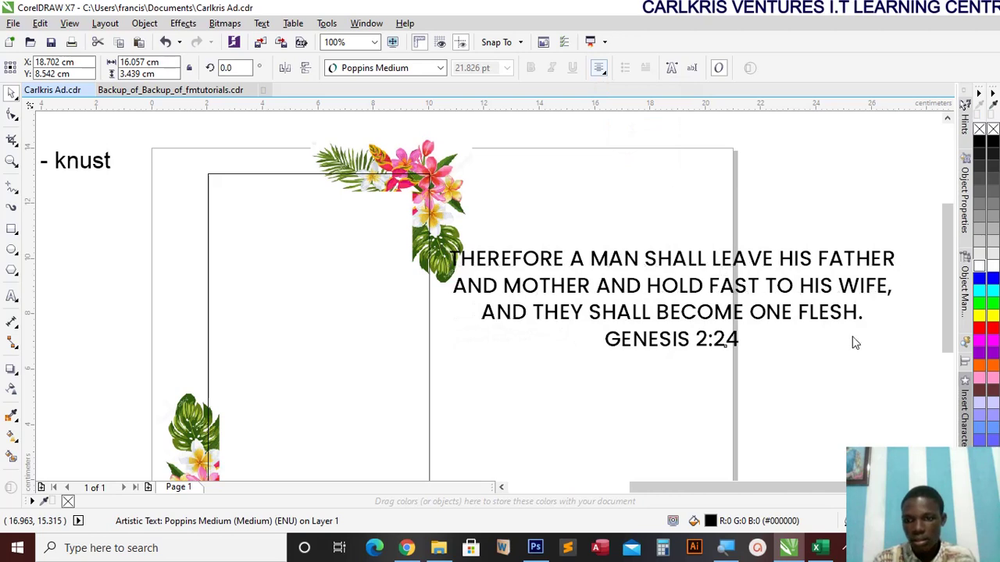
Scale the verse down to about 6.03 cm wide (8.194 pt) and place it inside the rectangle near its top edge
{"action": "left_click_drag", "start_coordinate": [818, 305], "coordinate": [635, 333]}
{"action": "left_click_drag", "start_coordinate": [898, 351], "coordinate": [675, 303]}
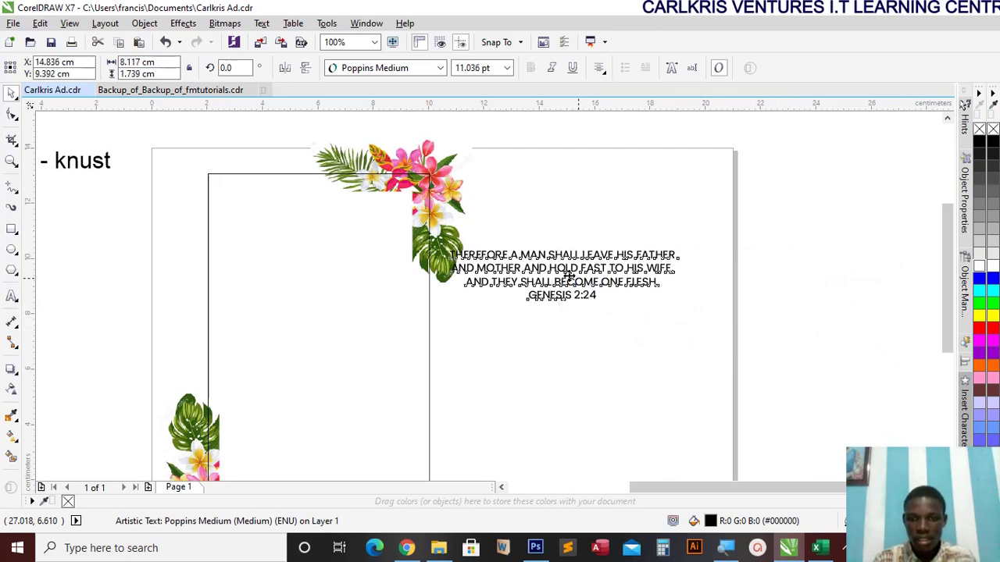
{"action": "left_click_drag", "start_coordinate": [557, 273], "coordinate": [344, 232]}
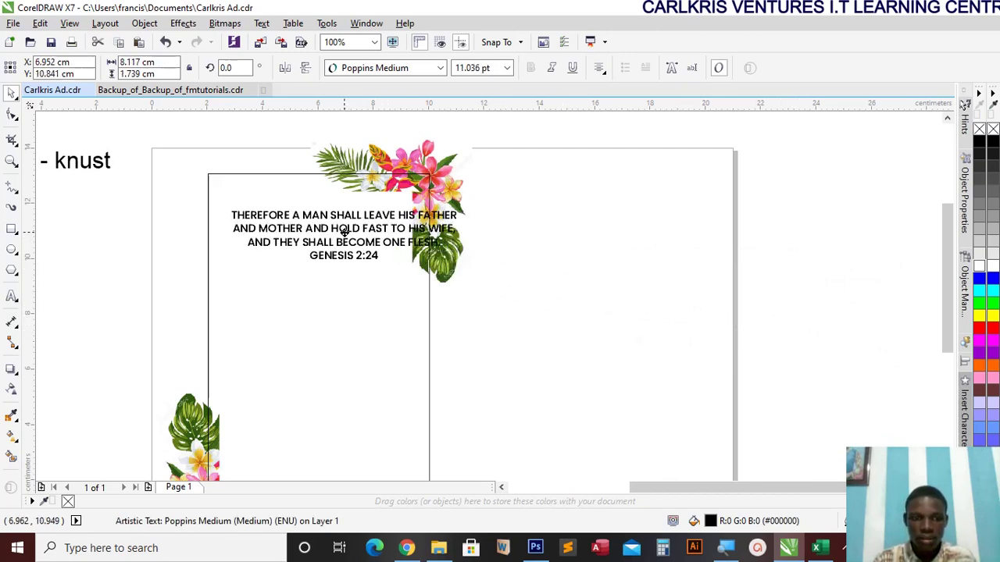
{"action": "left_click_drag", "start_coordinate": [434, 257], "coordinate": [401, 256]}
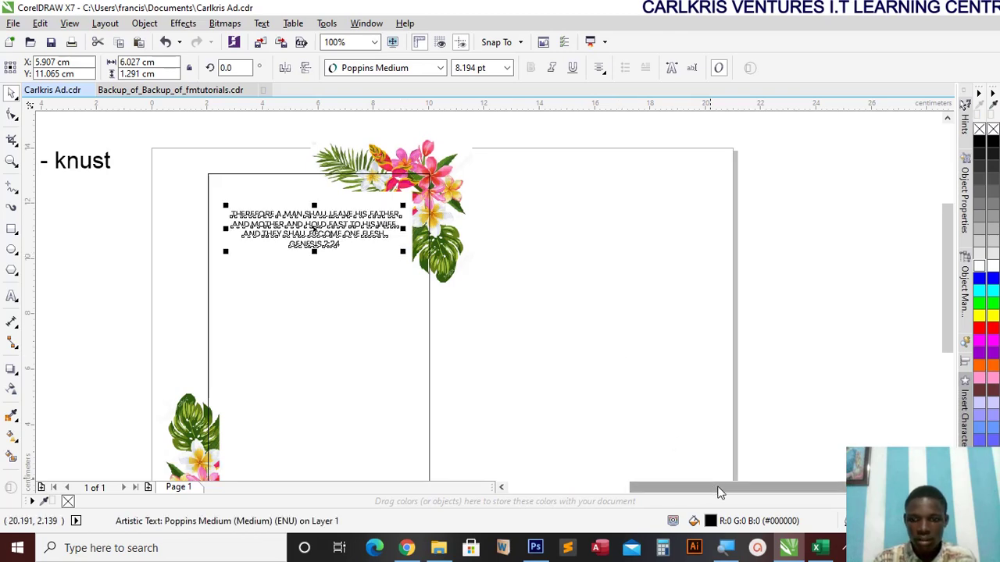
Move the "Logistics and marketing" and "together with our families" text blocks closer to the page's left edge
{"action": "left_click_drag", "start_coordinate": [716, 487], "coordinate": [699, 488]}
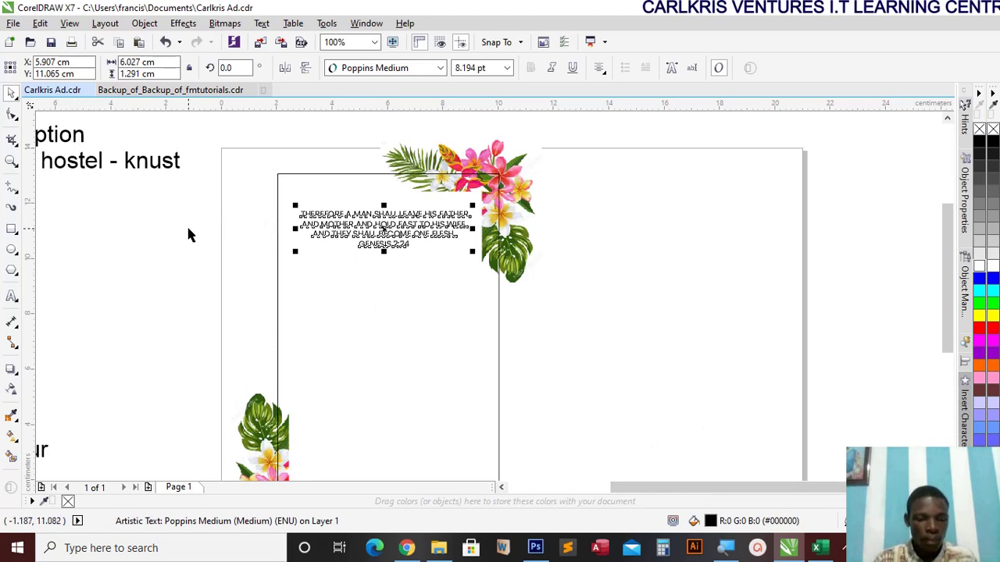
{"action": "scroll", "coordinate": [611, 485], "scroll_direction": "left", "scroll_amount": 4}
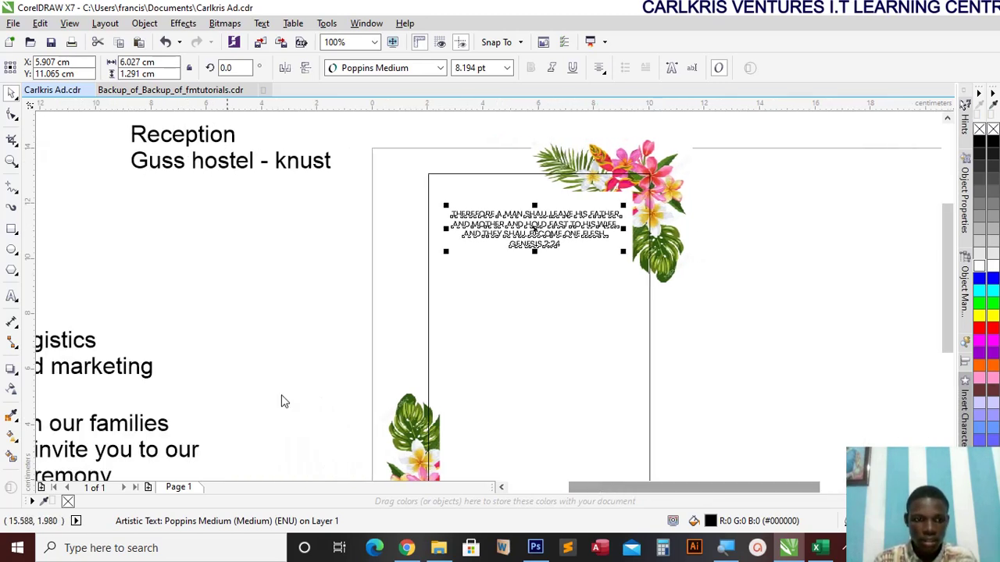
{"action": "left_click", "coordinate": [125, 369]}
{"action": "left_click_drag", "start_coordinate": [137, 364], "coordinate": [311, 300]}
{"action": "left_click_drag", "start_coordinate": [162, 420], "coordinate": [313, 364]}
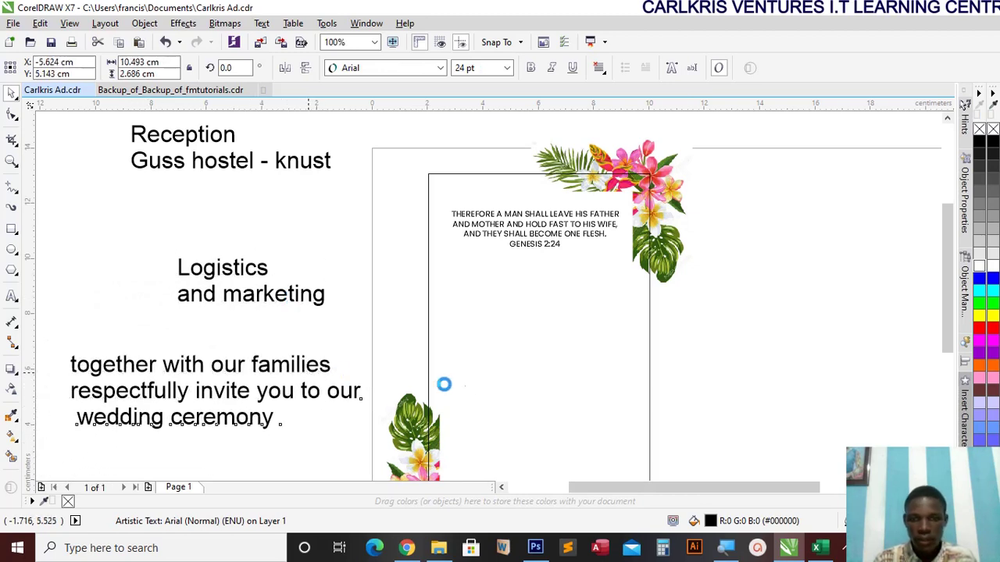
{"action": "left_click_drag", "start_coordinate": [736, 492], "coordinate": [755, 488]}
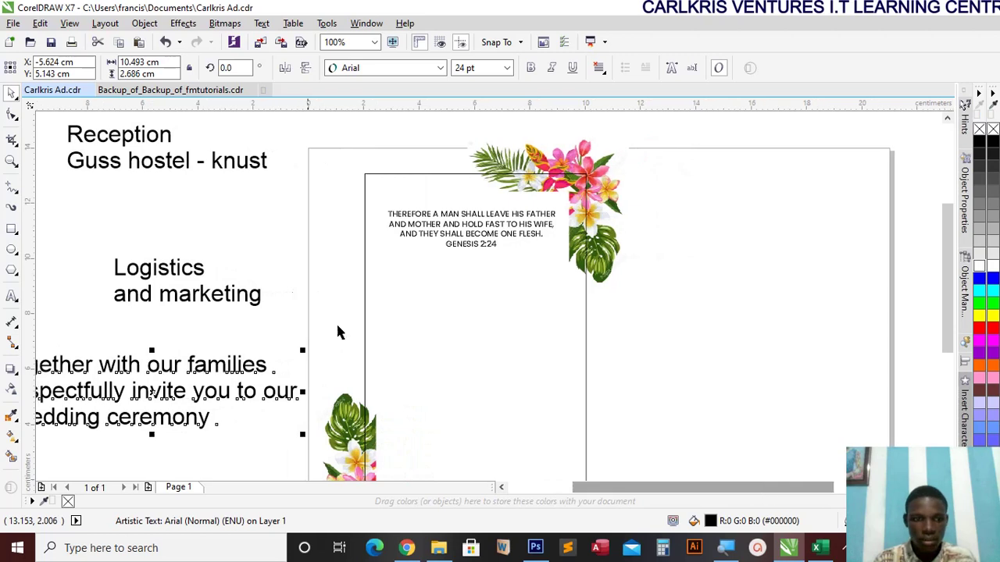
{"action": "double_click", "coordinate": [205, 270]}
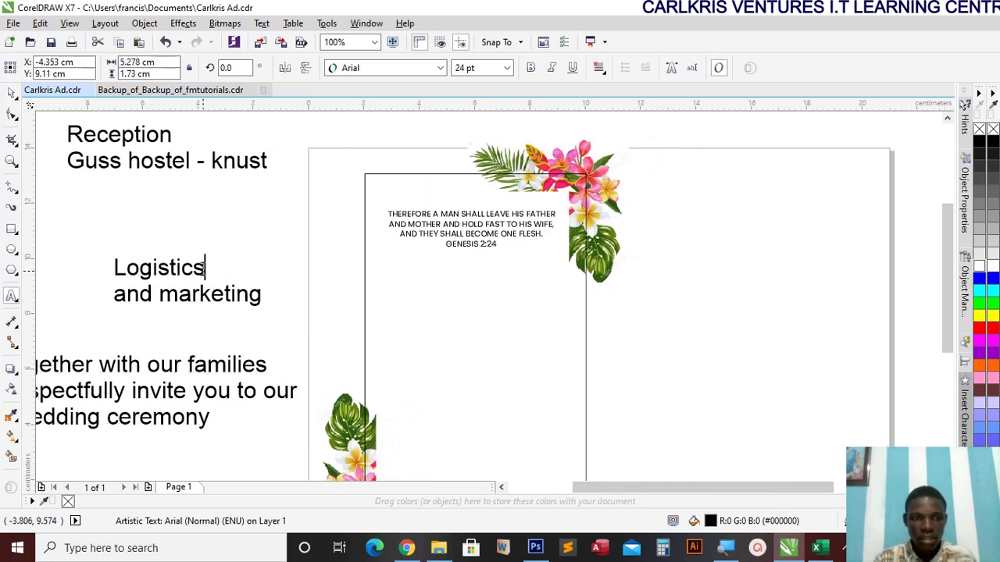
{"action": "left_click", "coordinate": [12, 94]}
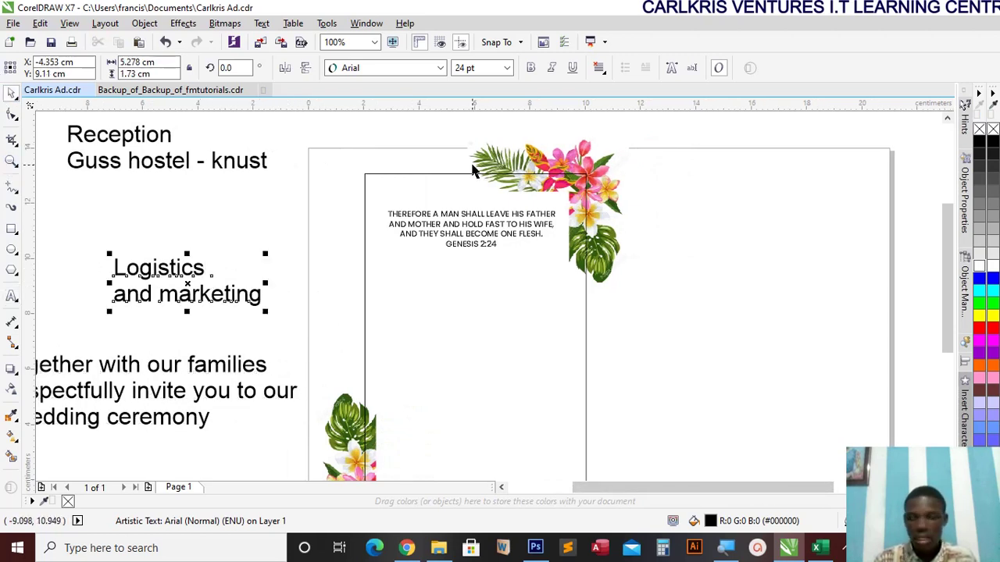
Bring black-heart-icon-png-14.jpg from the Pictures folder onto the page beside the invitation and enlarge it to about 3.97 cm square
{"action": "left_click", "coordinate": [955, 15]}
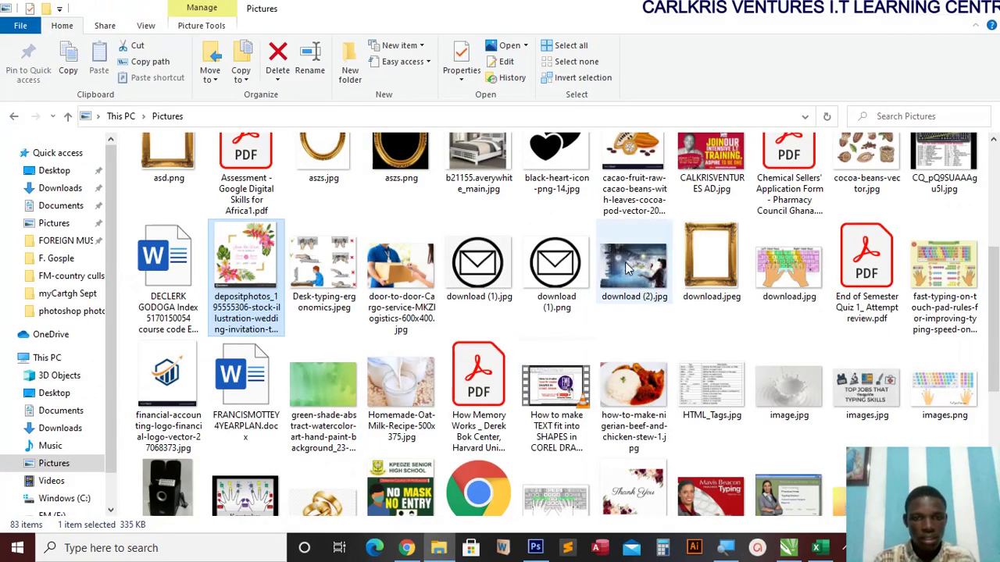
{"action": "left_click", "coordinate": [568, 170]}
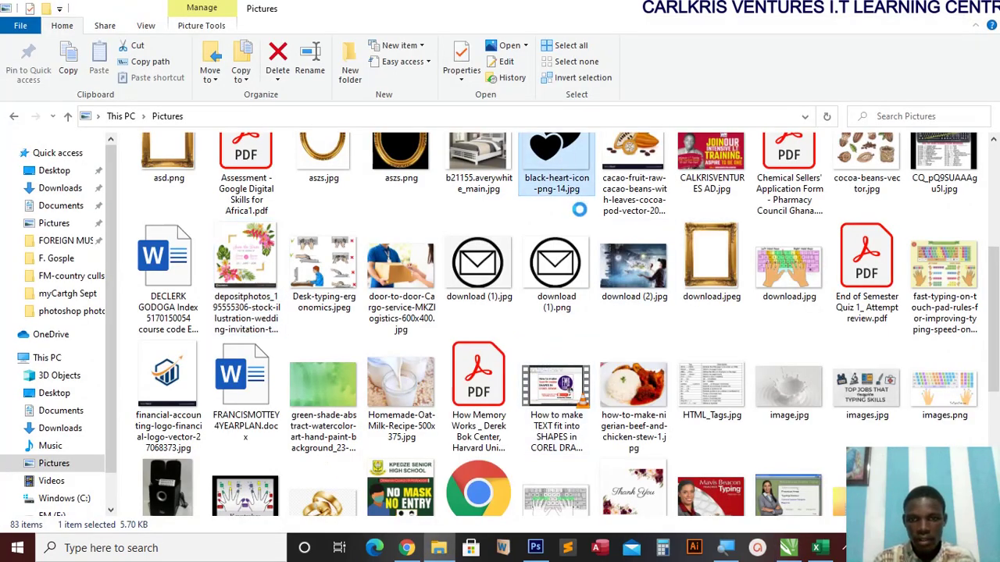
{"action": "left_click_drag", "start_coordinate": [707, 428], "coordinate": [719, 278]}
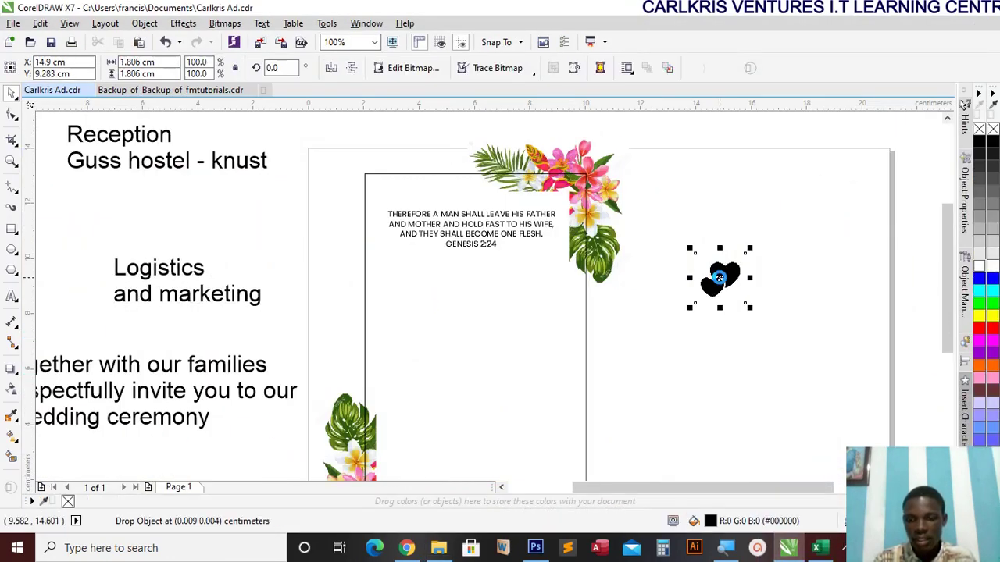
{"action": "left_click_drag", "start_coordinate": [751, 309], "coordinate": [812, 370]}
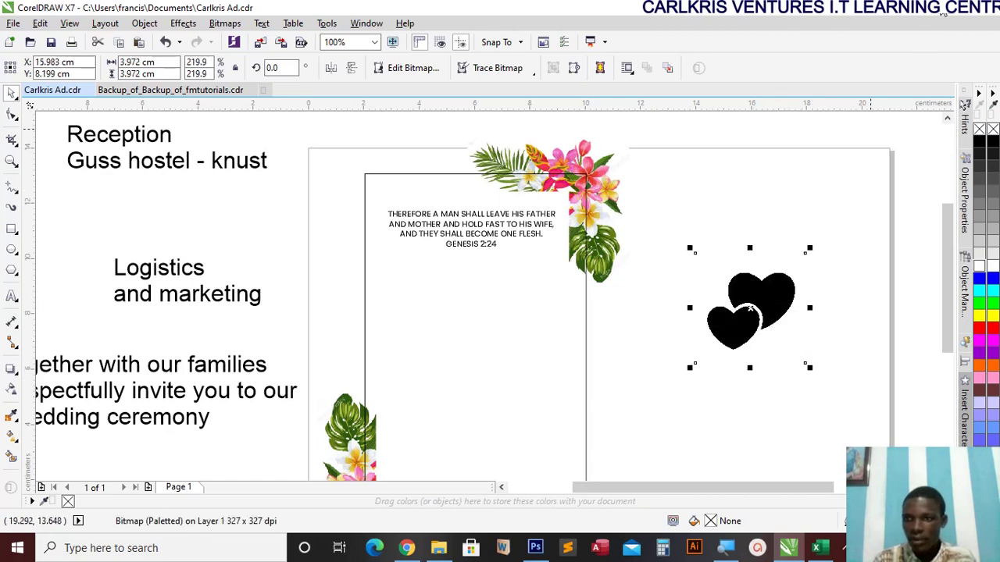
Bring the four-heart picture 862650_heart_512x512.png from the Pictures folder into the drawing
{"action": "left_click", "coordinate": [943, 11]}
{"action": "scroll", "coordinate": [549, 358], "scroll_direction": "down", "scroll_amount": 3}
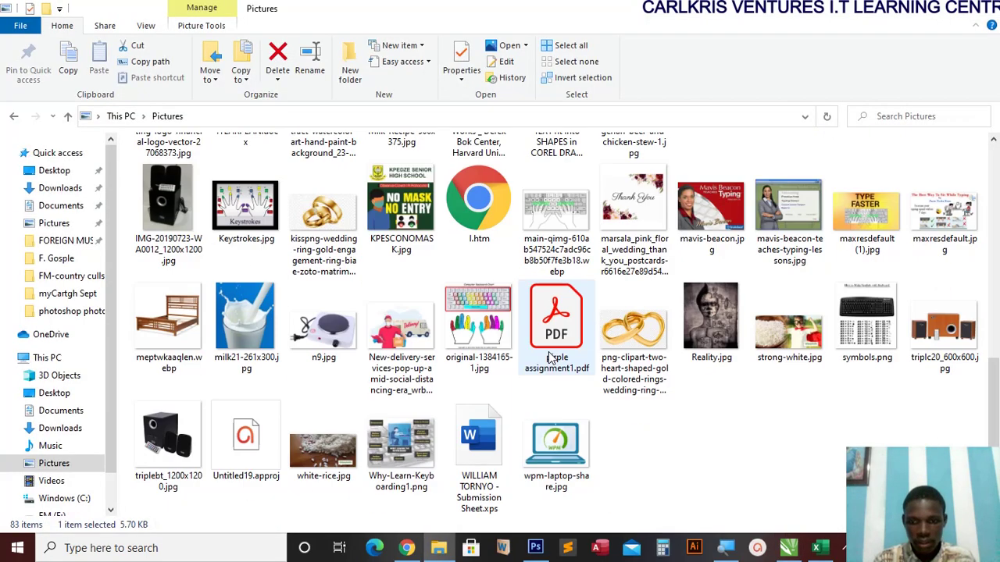
{"action": "scroll", "coordinate": [549, 358], "scroll_direction": "up", "scroll_amount": 8}
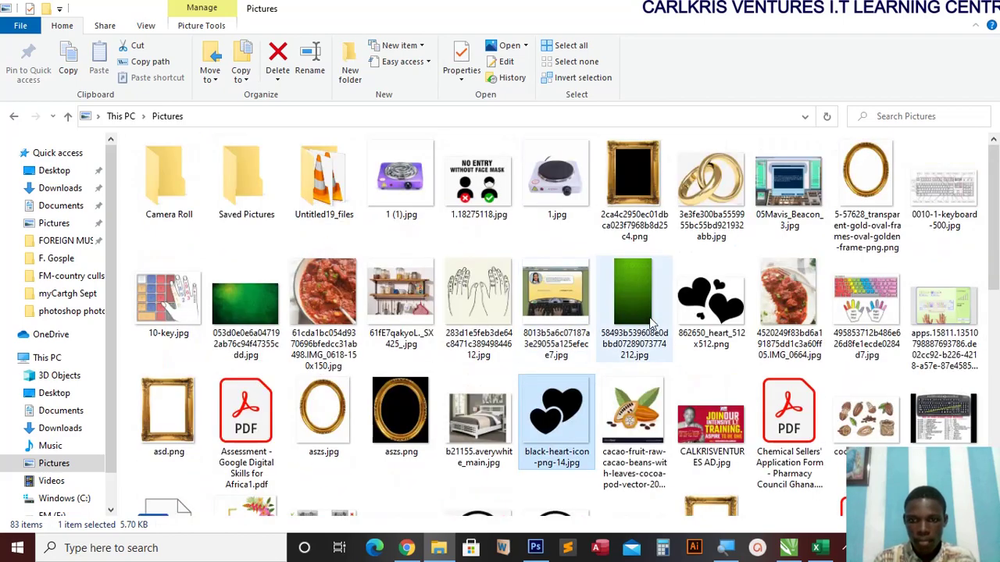
{"action": "left_click_drag", "start_coordinate": [732, 325], "coordinate": [763, 208]}
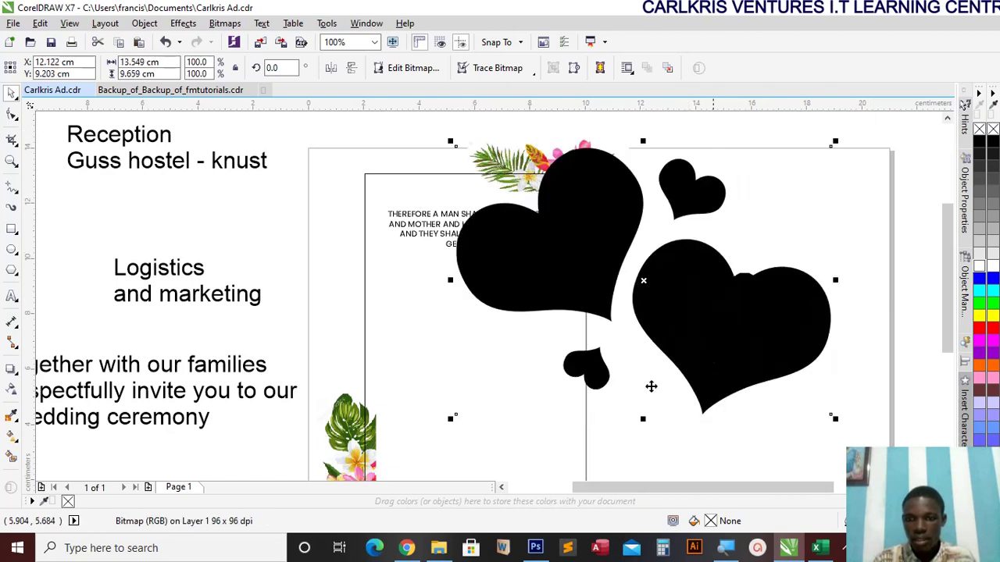
Scale the four-heart image to about 4.87 × 3.47 cm beside the invitation, moving the two-heart image out to the page's right edge
{"action": "left_click_drag", "start_coordinate": [835, 420], "coordinate": [627, 279]}
{"action": "left_click", "coordinate": [766, 315]}
{"action": "left_click_drag", "start_coordinate": [766, 315], "coordinate": [914, 216]}
{"action": "left_click_drag", "start_coordinate": [615, 244], "coordinate": [685, 342]}
{"action": "left_click_drag", "start_coordinate": [714, 270], "coordinate": [692, 245]}
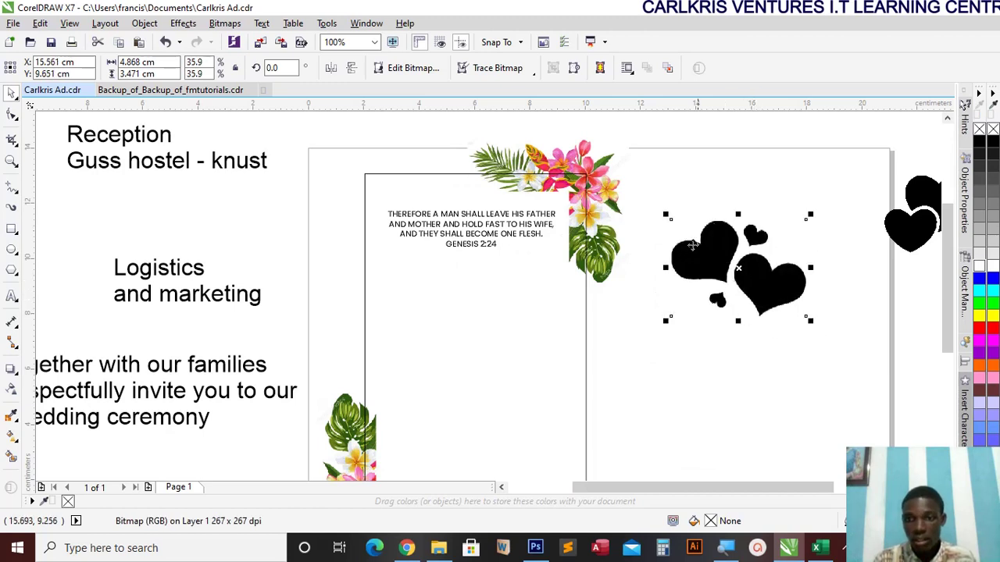
{"action": "left_click_drag", "start_coordinate": [760, 268], "coordinate": [775, 270]}
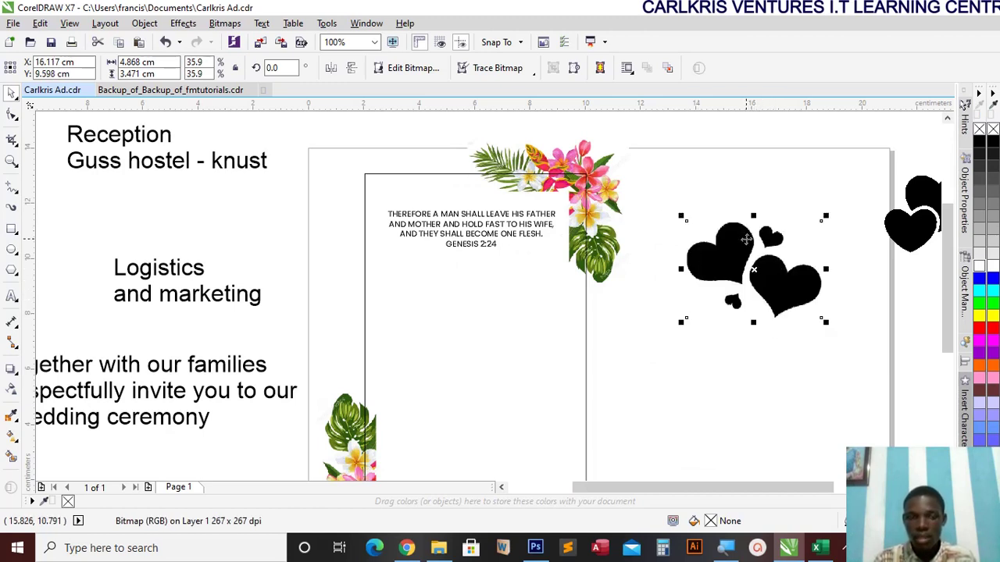
Convert the four-heart image to a 300 dpi bitmap
{"action": "left_click", "coordinate": [225, 23]}
{"action": "left_click", "coordinate": [243, 40]}
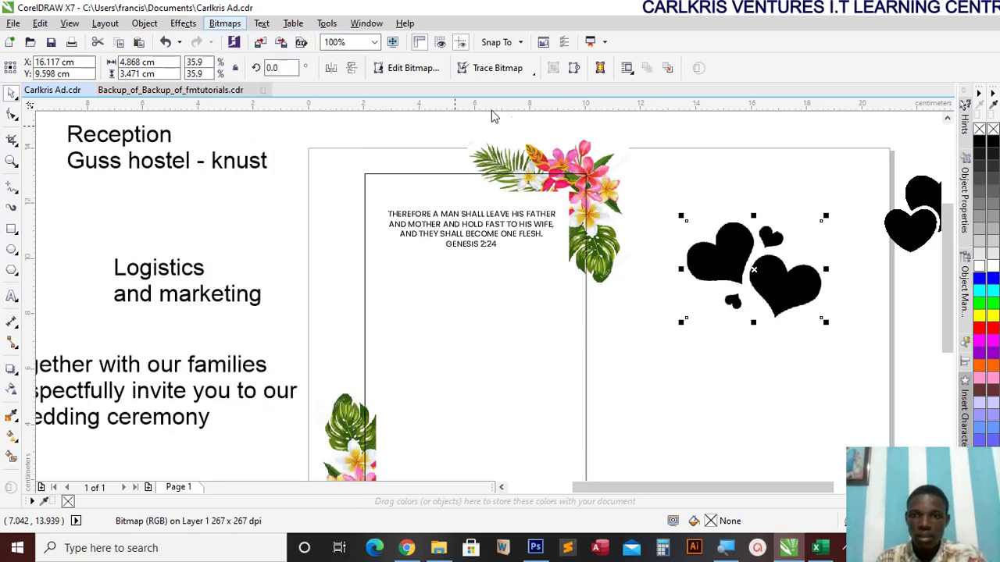
{"action": "left_click", "coordinate": [469, 352]}
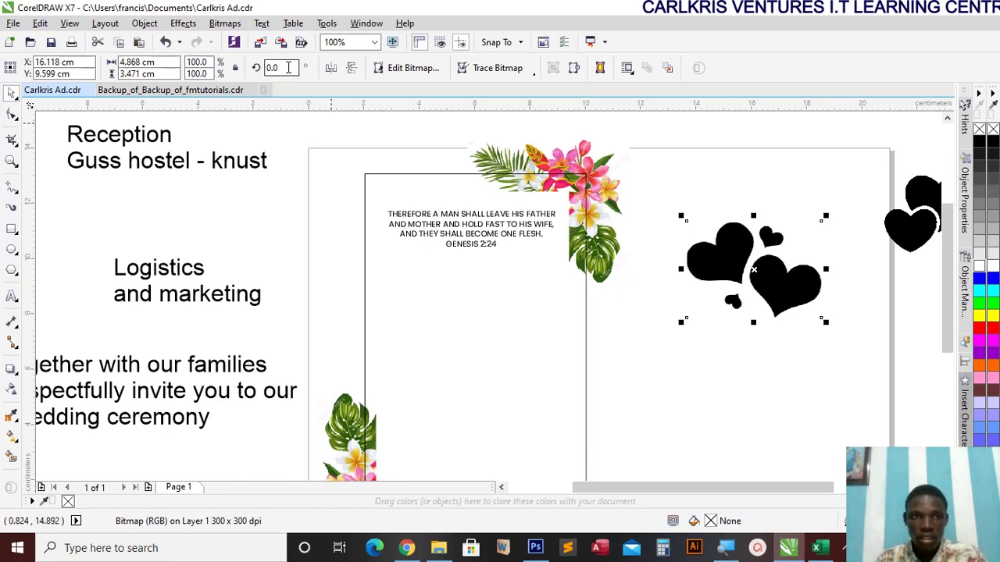
Apply a Gaussian Blur with a radius of 9.0 pixels to the four-heart bitmap
{"action": "left_click", "coordinate": [238, 24]}
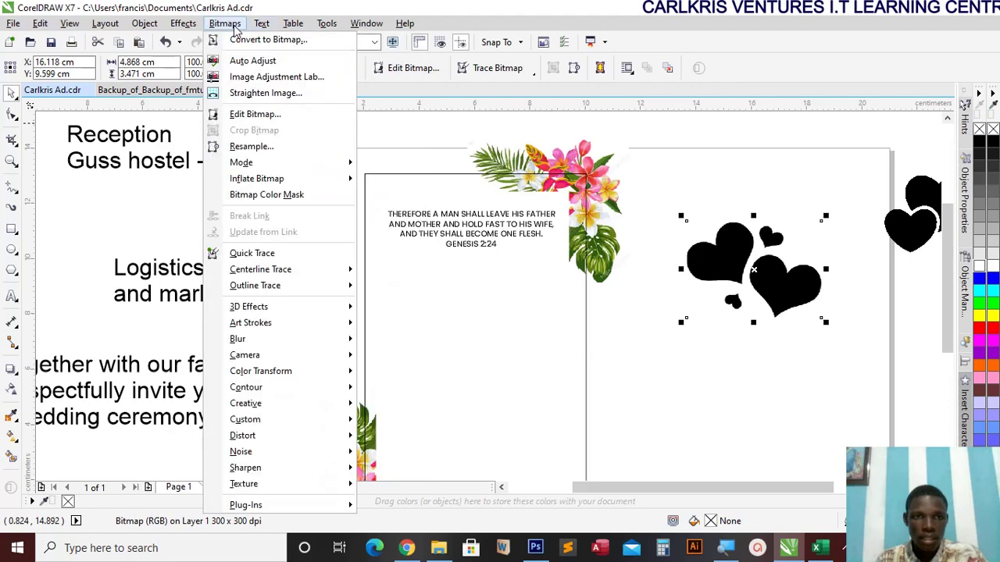
{"action": "mouse_move", "coordinate": [258, 29]}
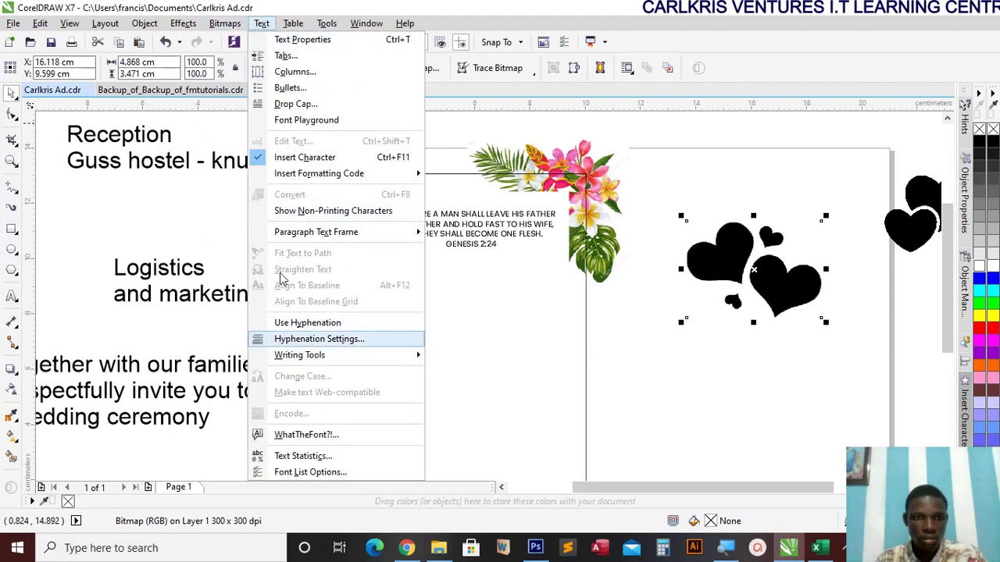
{"action": "key", "text": "Escape"}
{"action": "left_click", "coordinate": [225, 26]}
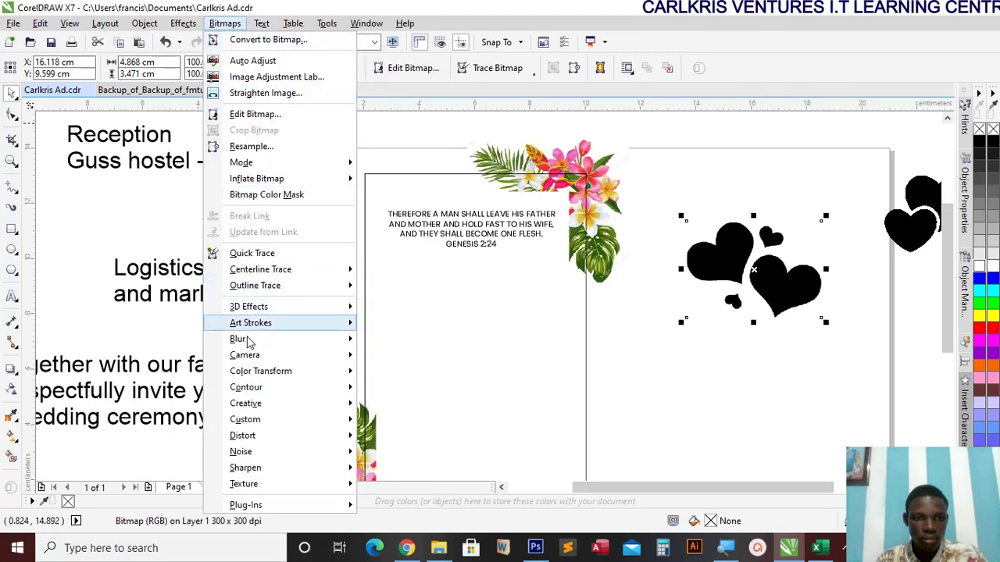
{"action": "mouse_move", "coordinate": [343, 339]}
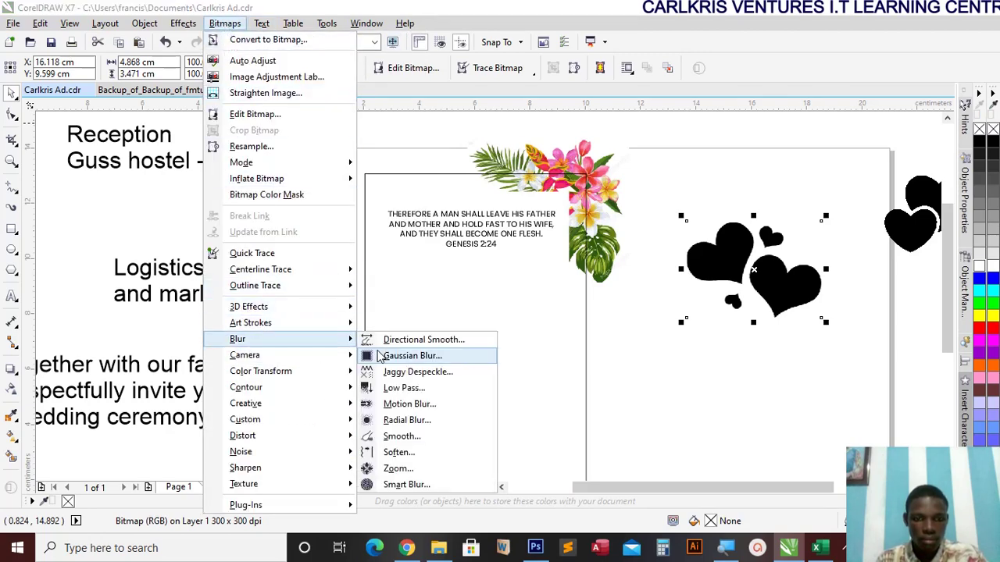
{"action": "left_click", "coordinate": [387, 359]}
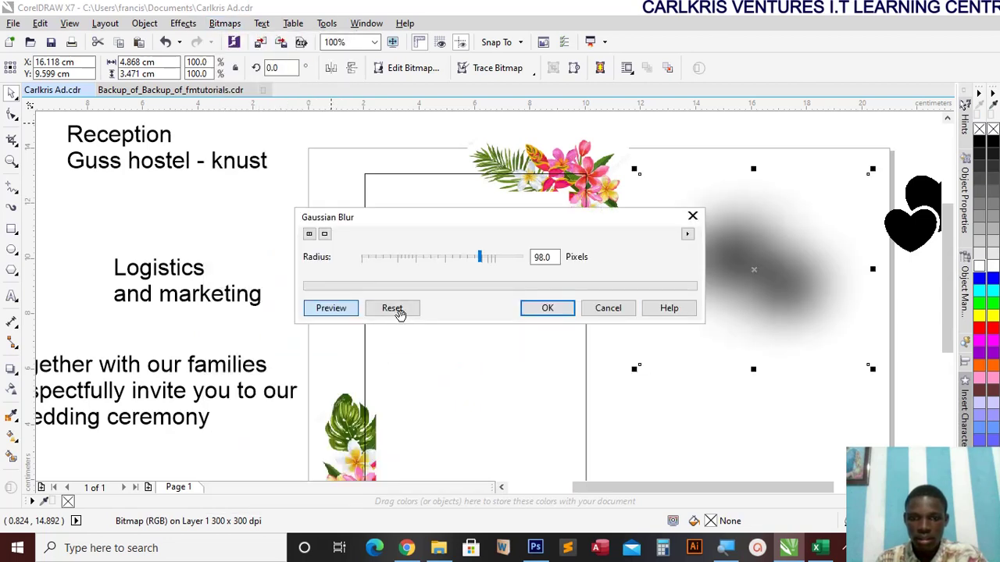
{"action": "left_click", "coordinate": [384, 257]}
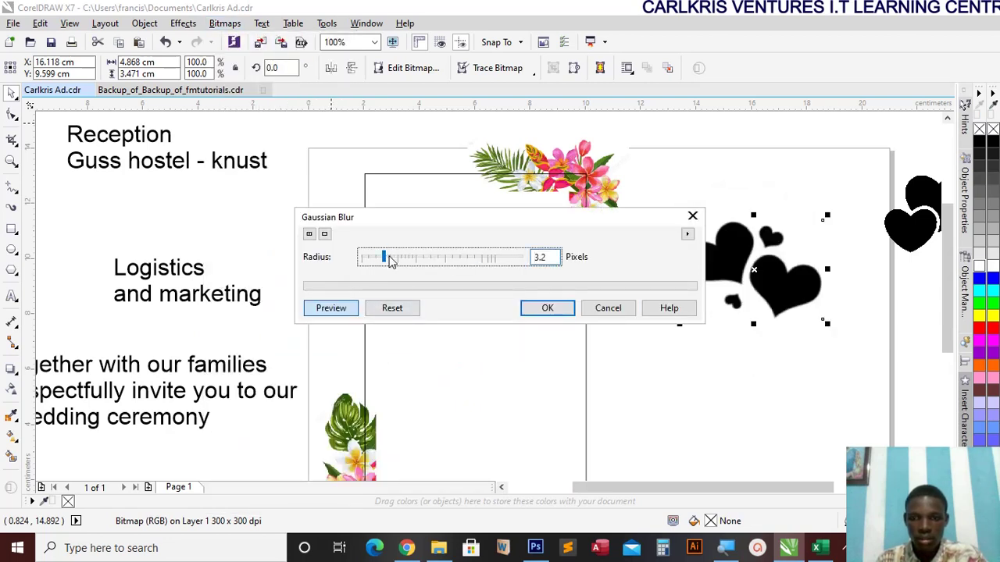
{"action": "left_click", "coordinate": [406, 261]}
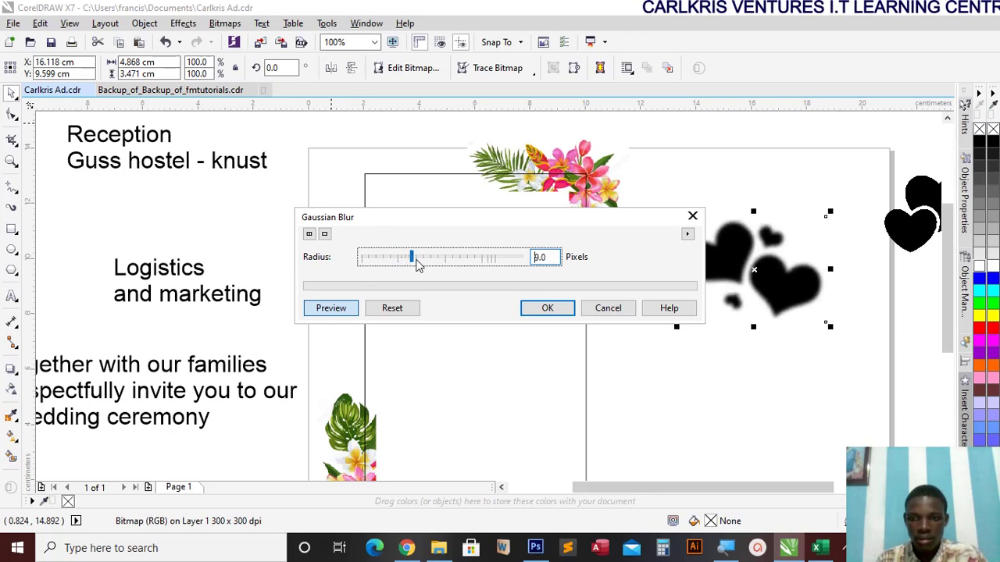
{"action": "left_click", "coordinate": [528, 310]}
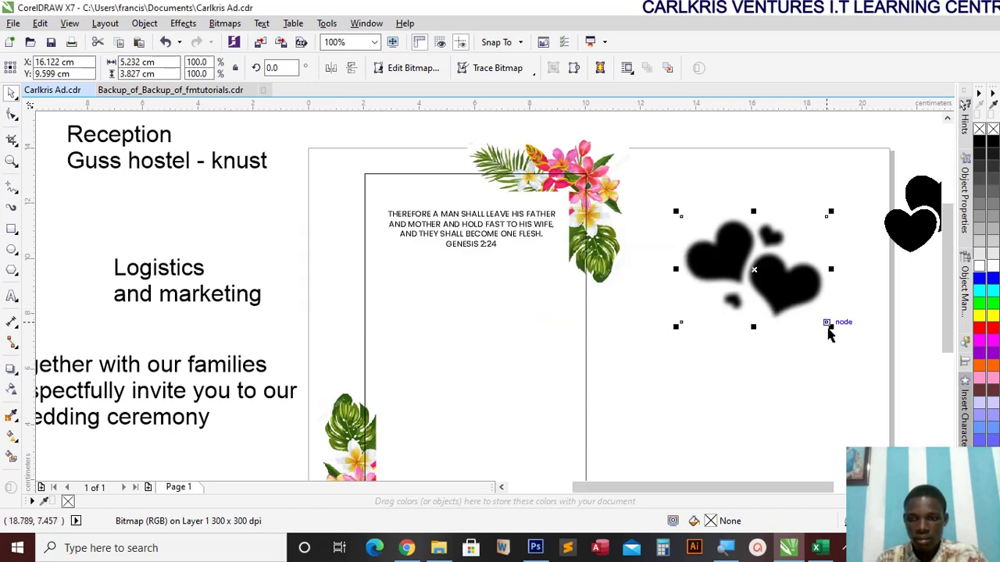
Scale the blurred hearts down to about 4.32 cm wide and convert them to vector shapes with a Logo outline trace
{"action": "left_click_drag", "start_coordinate": [829, 328], "coordinate": [805, 308]}
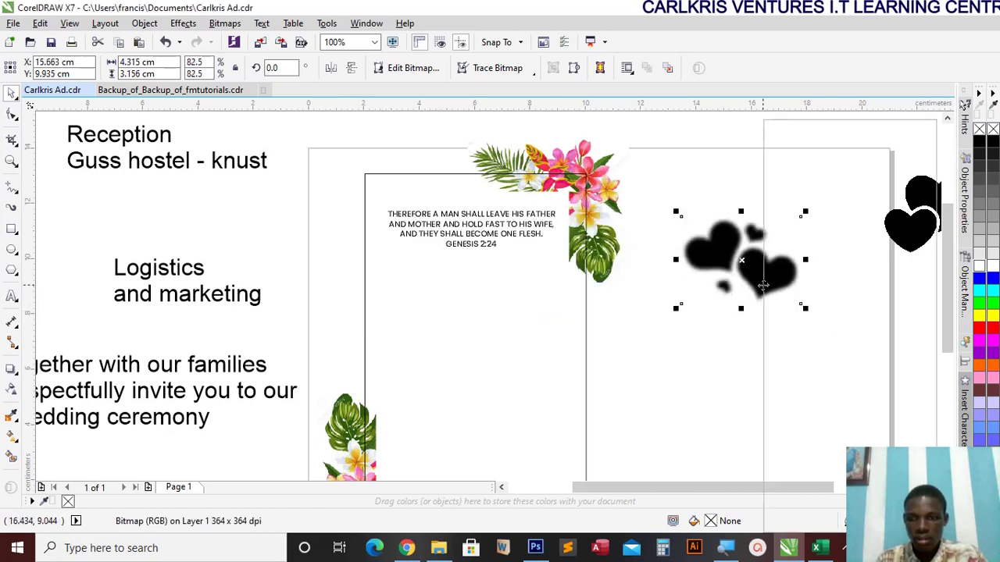
{"action": "right_click", "coordinate": [763, 286]}
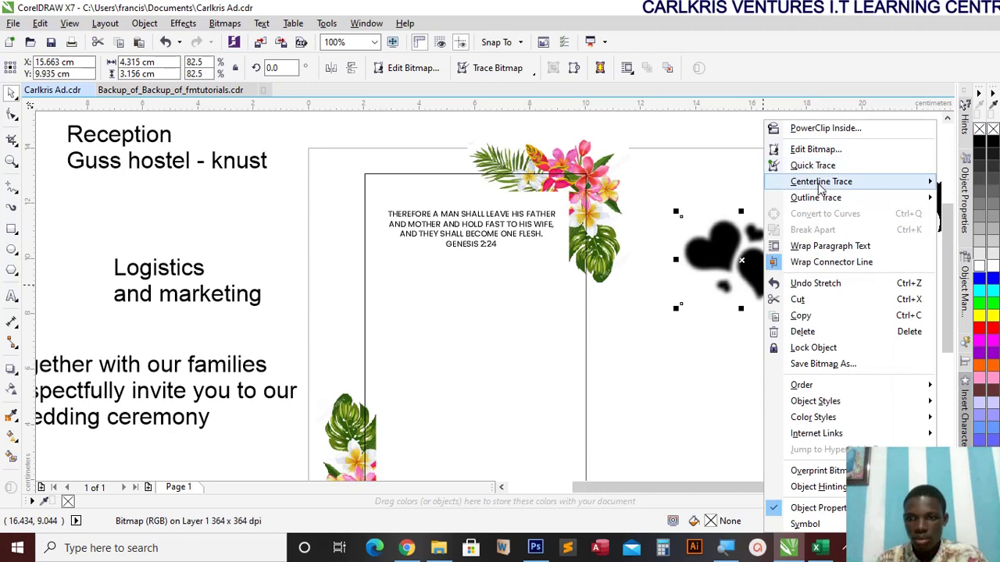
{"action": "mouse_move", "coordinate": [820, 200]}
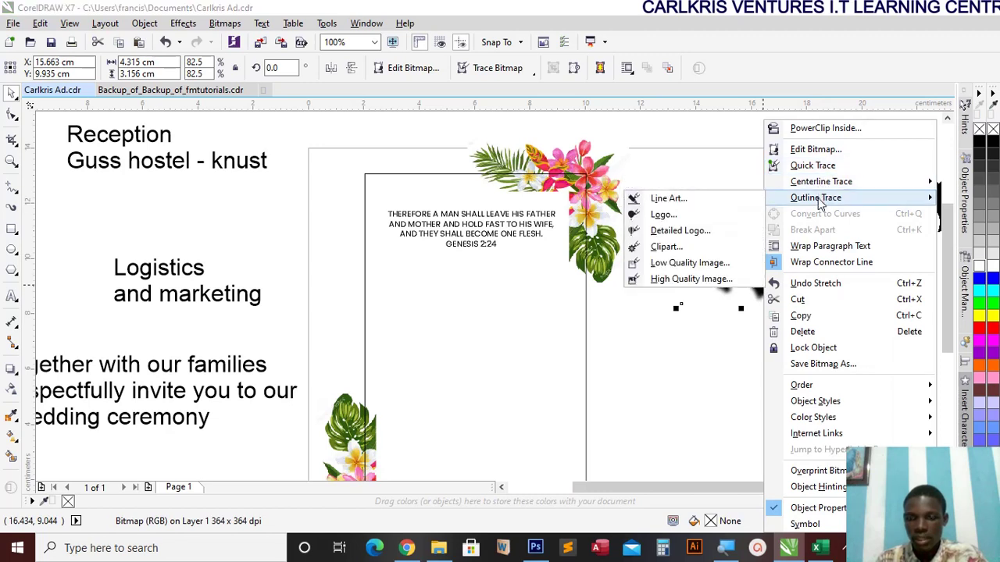
{"action": "left_click", "coordinate": [709, 220]}
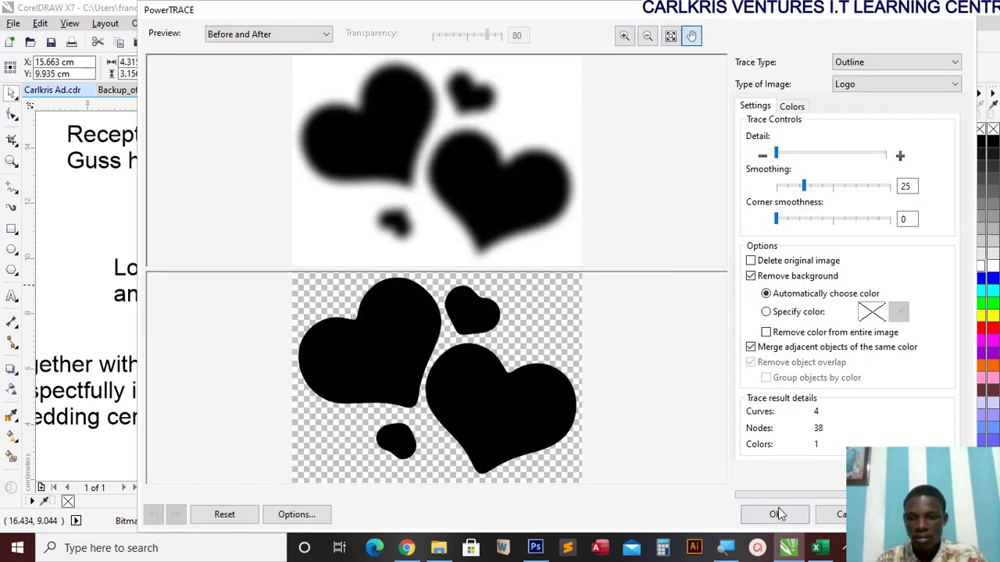
{"action": "left_click", "coordinate": [776, 514]}
{"action": "left_click", "coordinate": [742, 266]}
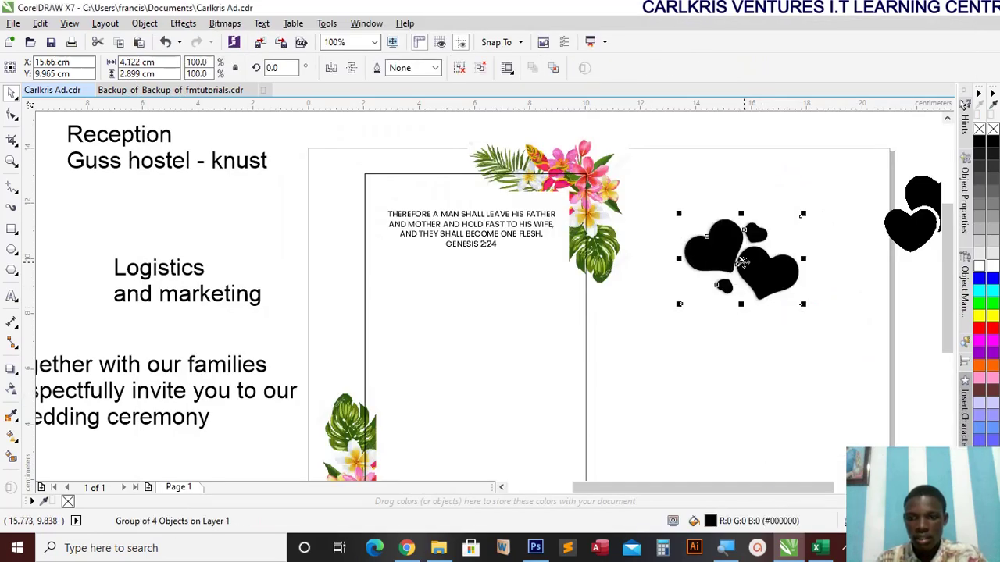
Separate the traced hearts from the blurred original, moving the trace down and the blurred bitmap up to the page's top edge
{"action": "left_click_drag", "start_coordinate": [742, 265], "coordinate": [733, 361]}
{"action": "left_click", "coordinate": [766, 277]}
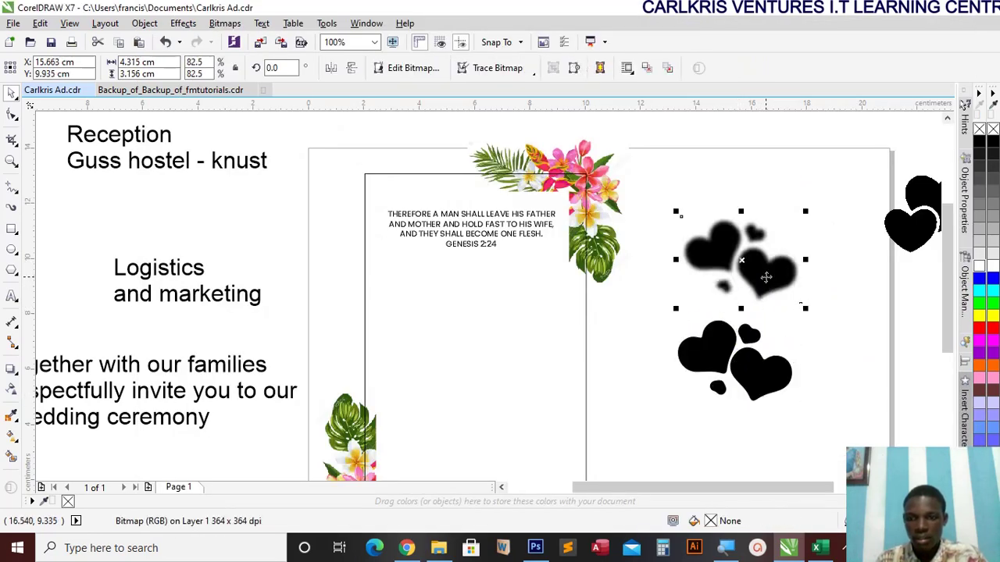
{"action": "left_click_drag", "start_coordinate": [766, 277], "coordinate": [747, 190]}
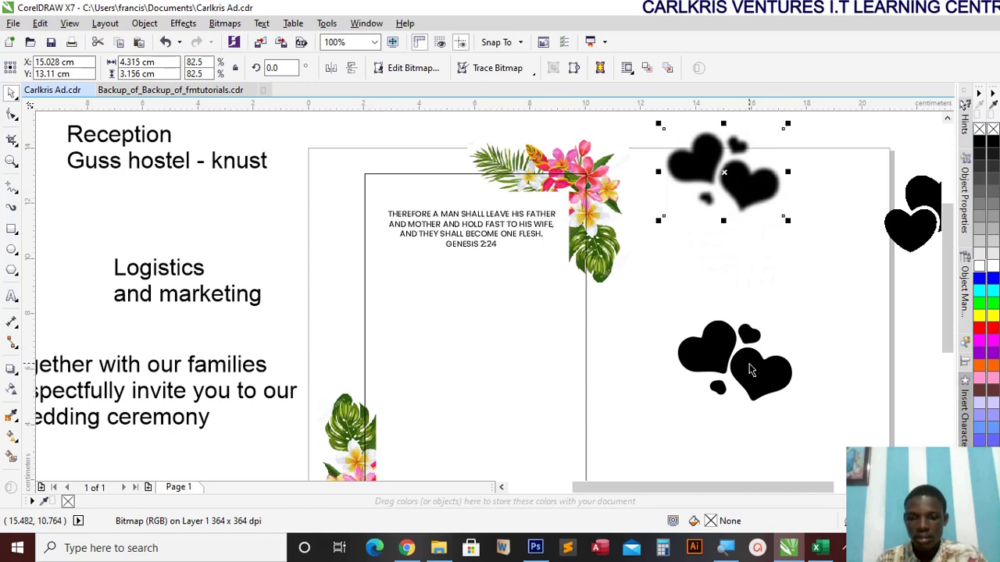
Scale the traced hearts down to about 2.75 × 1.94 cm and place them below the blurred bitmap
{"action": "left_click", "coordinate": [754, 361]}
{"action": "left_click_drag", "start_coordinate": [755, 361], "coordinate": [727, 289]}
{"action": "left_click_drag", "start_coordinate": [770, 334], "coordinate": [729, 305]}
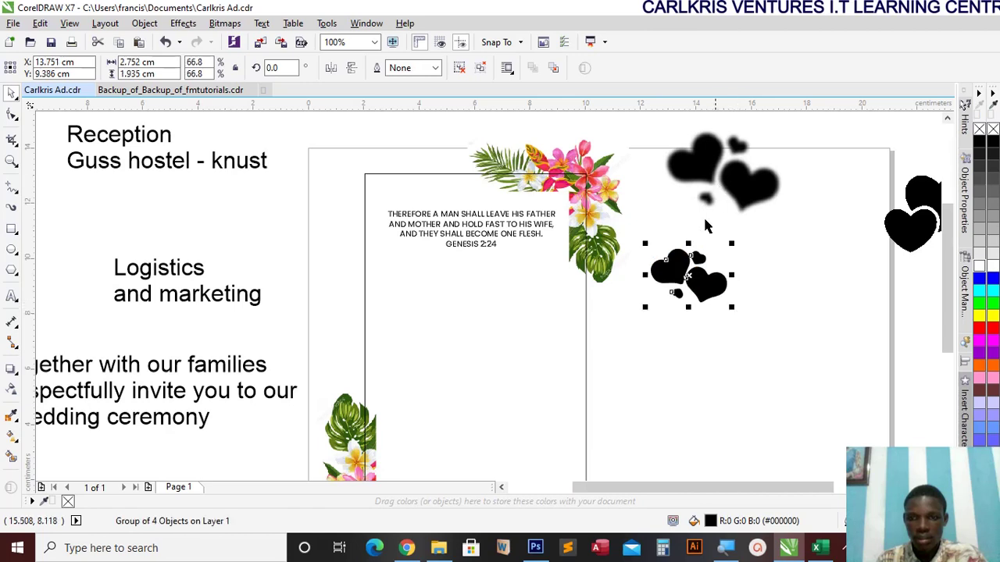
{"action": "left_click_drag", "start_coordinate": [690, 272], "coordinate": [733, 300]}
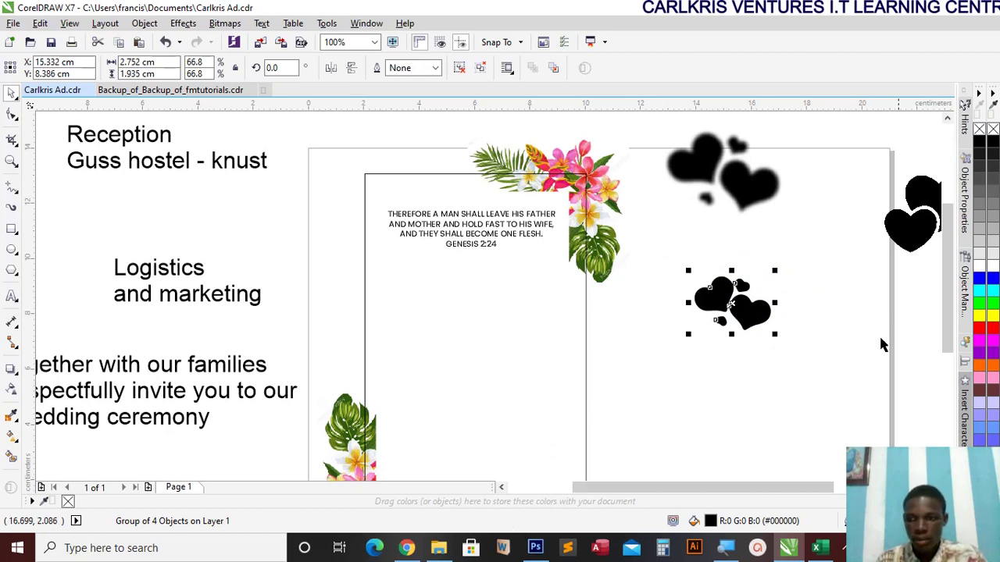
Fill the traced hearts with purple (#990099)
{"action": "scroll", "coordinate": [990, 432], "scroll_direction": "down", "scroll_amount": 3}
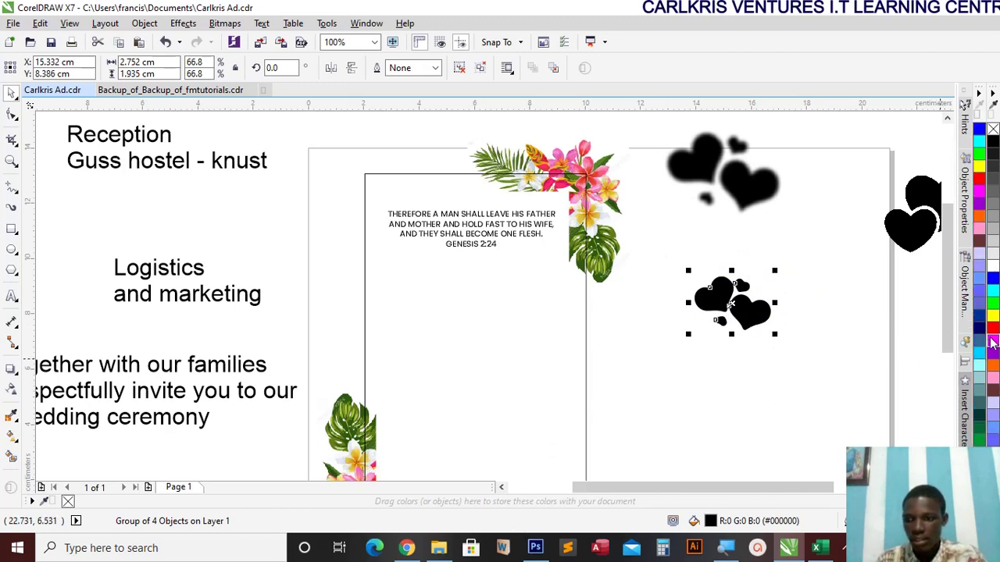
{"action": "scroll", "coordinate": [986, 336], "scroll_direction": "down", "scroll_amount": 5}
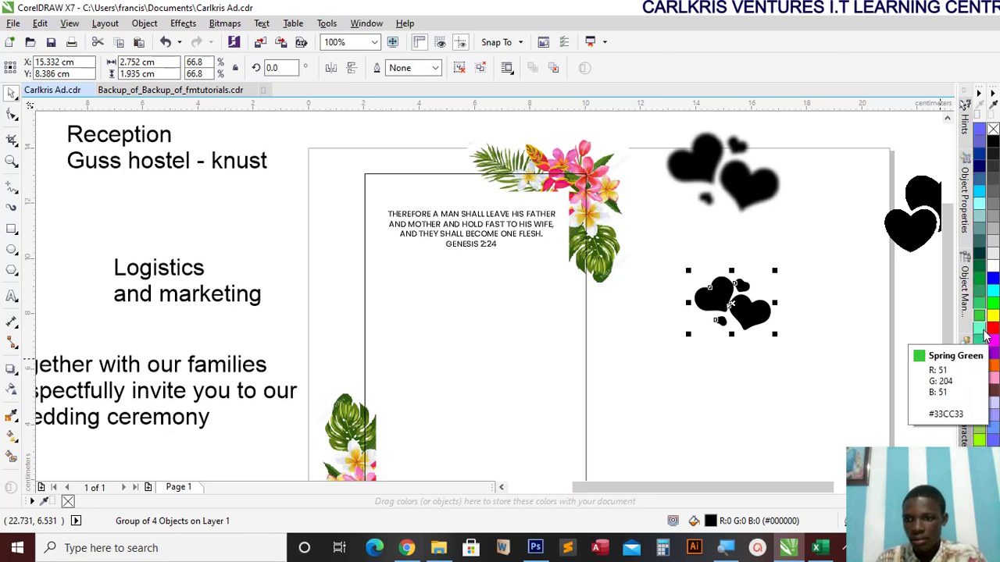
{"action": "scroll", "coordinate": [983, 337], "scroll_direction": "down", "scroll_amount": 3}
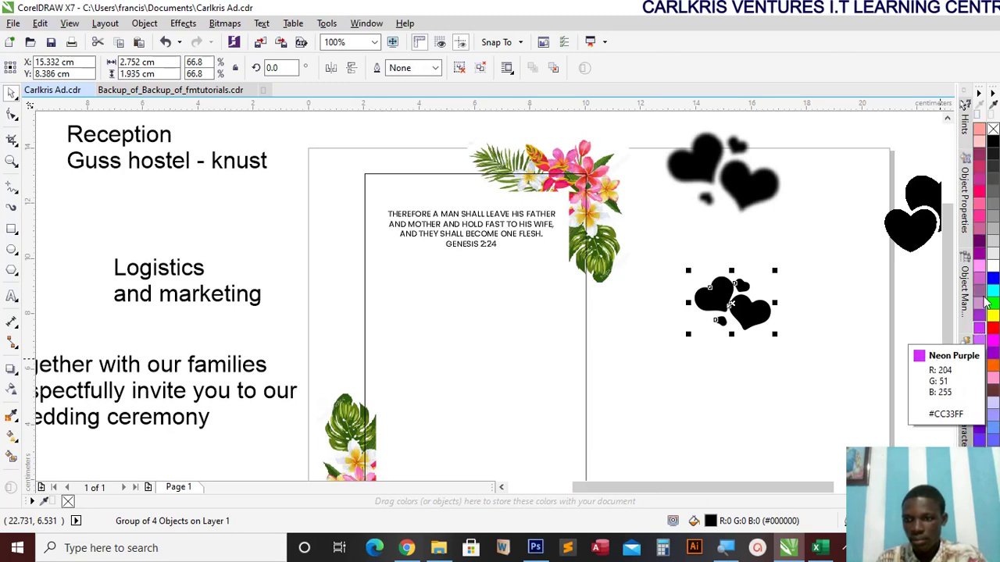
{"action": "left_click", "coordinate": [983, 253]}
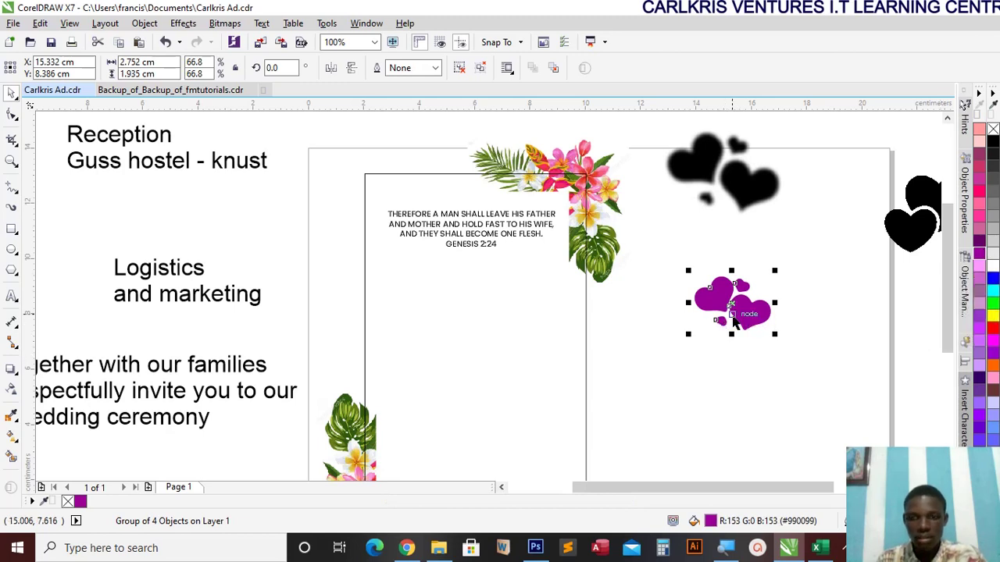
Scale the purple traced hearts down to about 2.32 × 1.63 cm and convert them to a bitmap
{"action": "left_click_drag", "start_coordinate": [774, 335], "coordinate": [764, 326]}
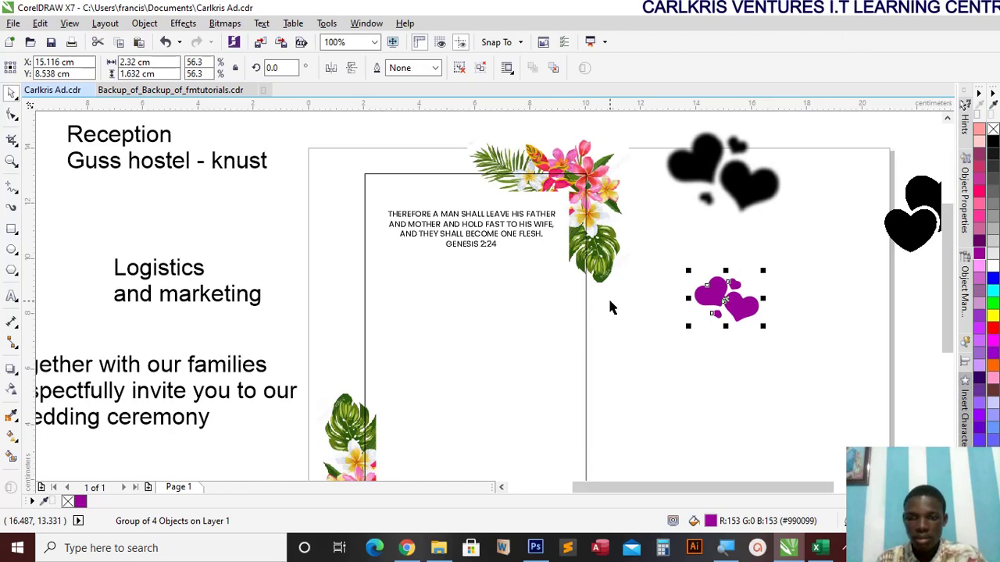
{"action": "left_click", "coordinate": [224, 22]}
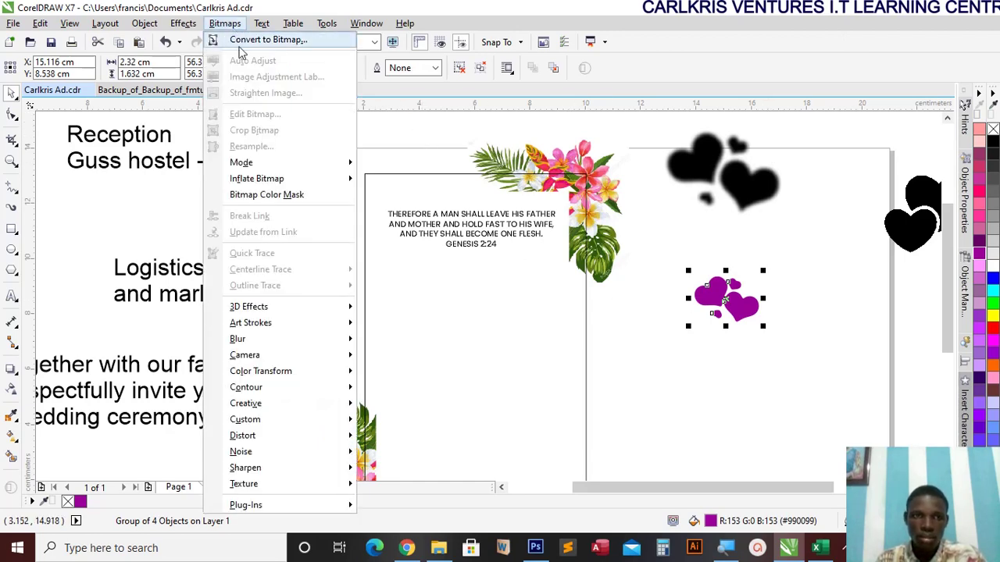
{"action": "left_click", "coordinate": [244, 41]}
{"action": "left_click", "coordinate": [469, 350]}
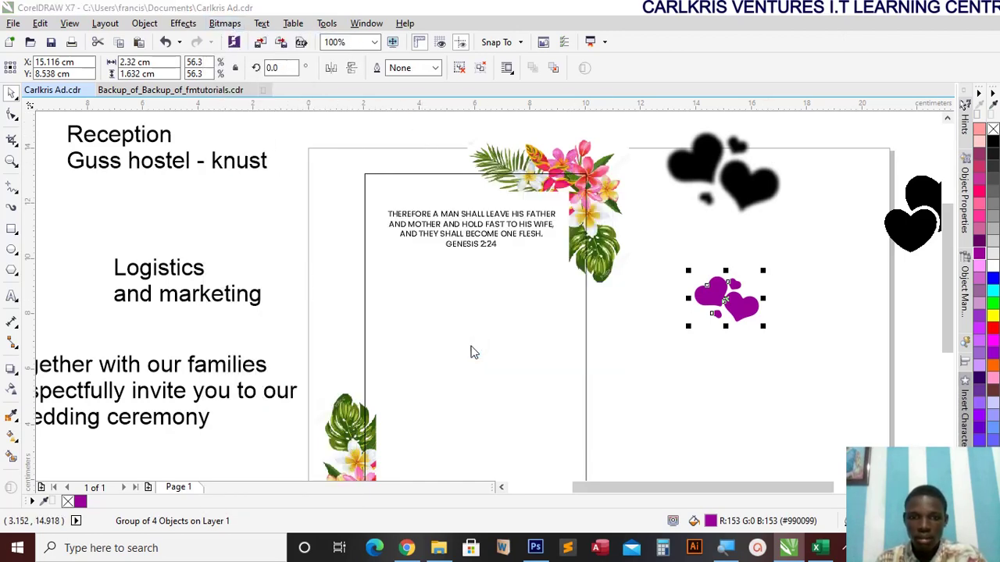
Apply a Gaussian Blur to the purple hearts bitmap
{"action": "left_click", "coordinate": [236, 25]}
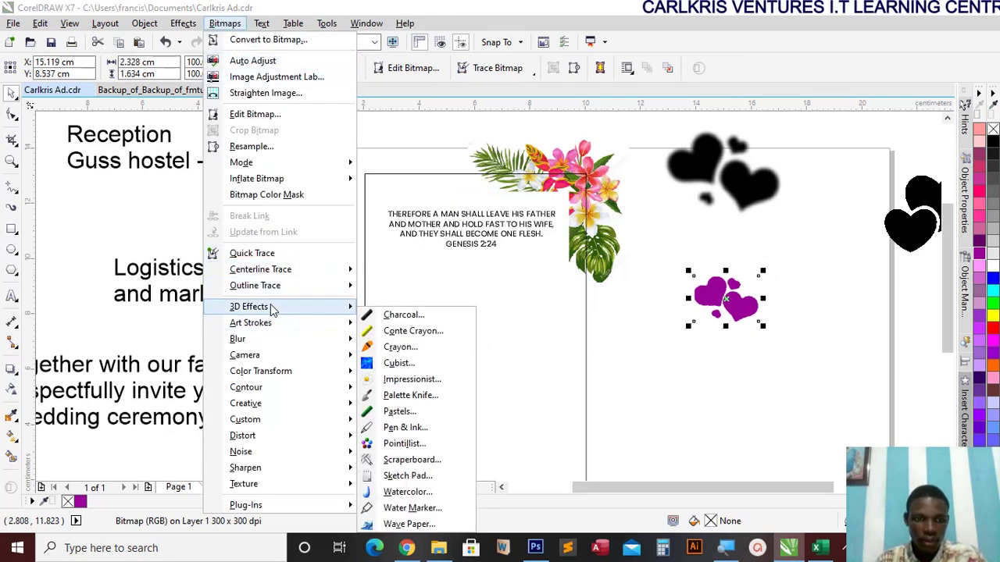
{"action": "mouse_move", "coordinate": [273, 341]}
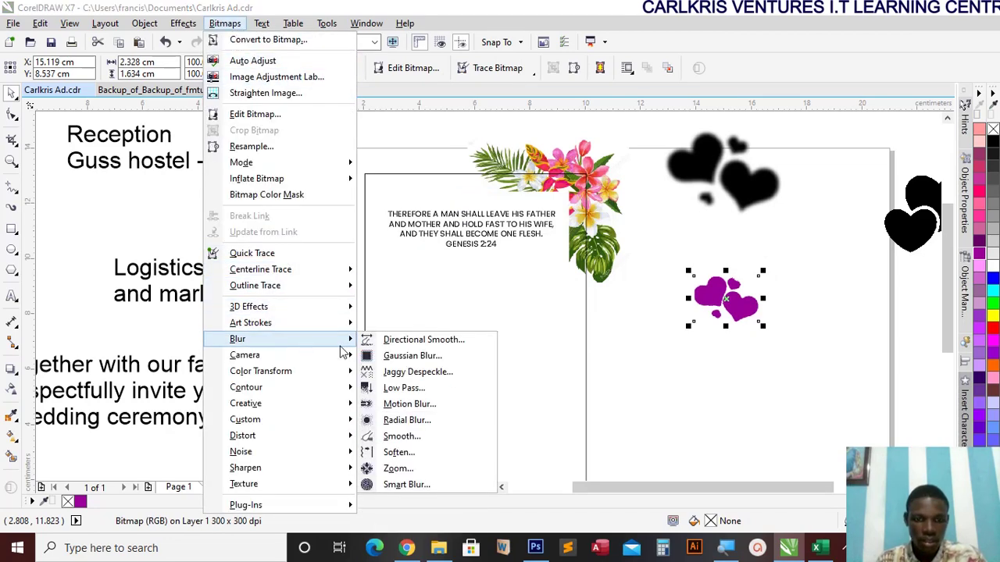
{"action": "left_click", "coordinate": [411, 355]}
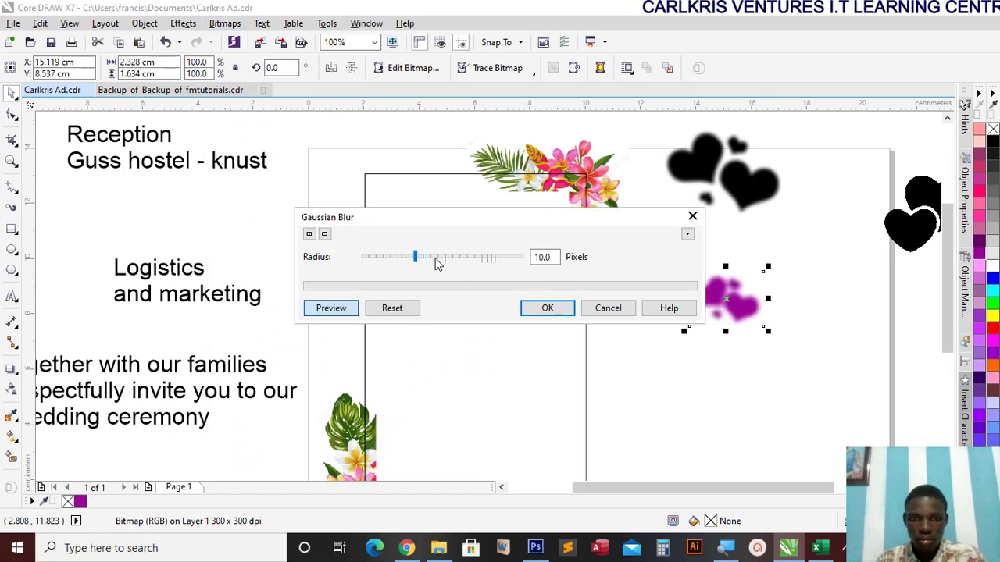
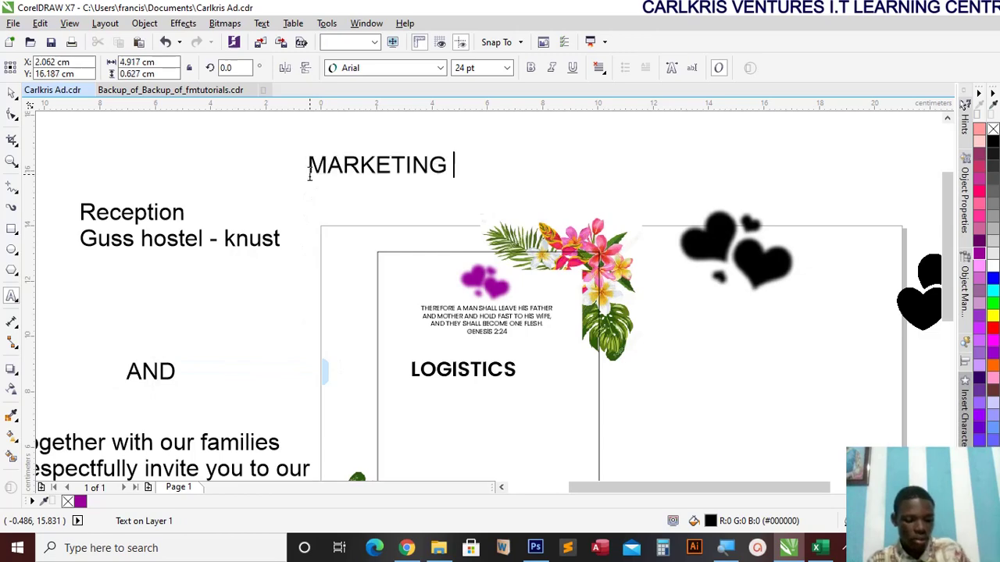
Set the font of the MARKETING text above the page to Poppins SemiBold
{"action": "left_click", "coordinate": [440, 68]}
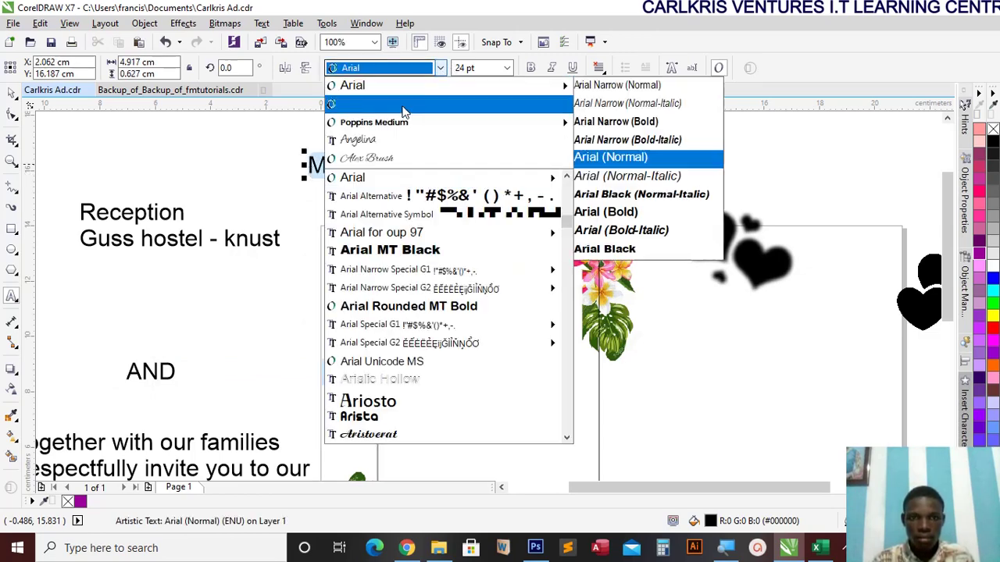
{"action": "key", "text": "Escape"}
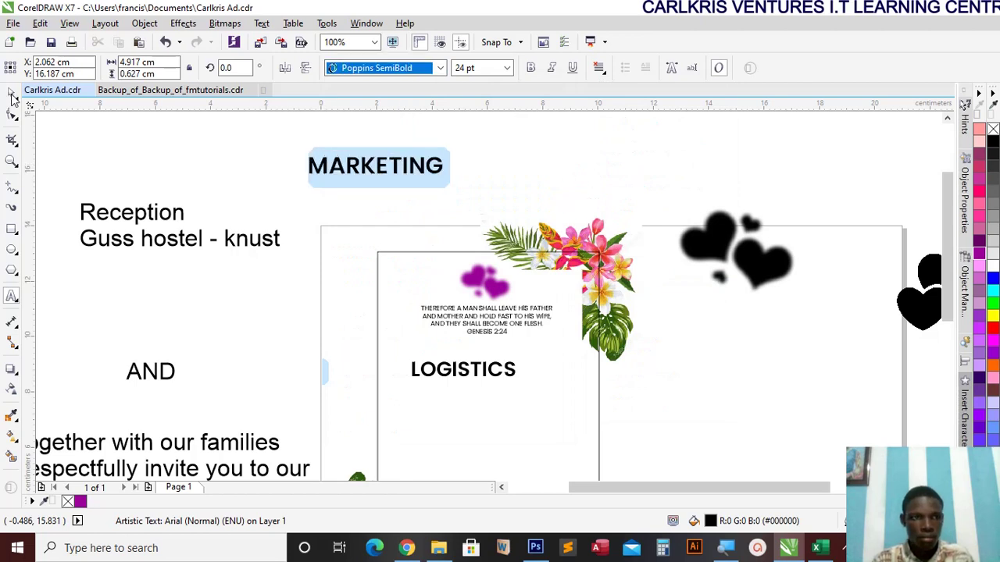
{"action": "left_click", "coordinate": [331, 178]}
{"action": "key", "text": "ctrl+space"}
Scale MARKETING down, stack it under LOGISTICS and position the pair, about 5.15 × 1.34 cm overall, below the Bible verse
{"action": "left_click_drag", "start_coordinate": [381, 165], "coordinate": [501, 392]}
{"action": "left_click_drag", "start_coordinate": [431, 408], "coordinate": [435, 404]}
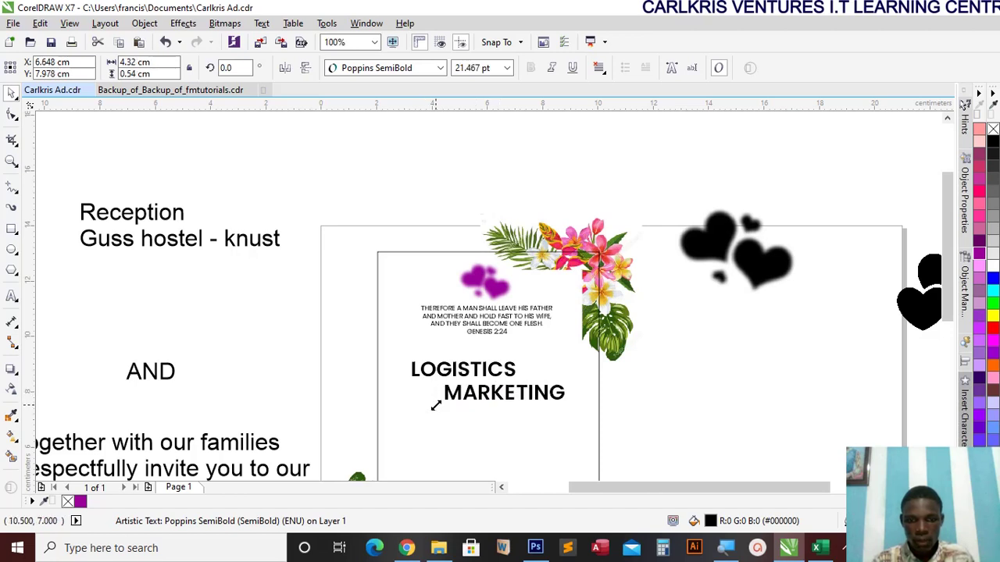
{"action": "left_click_drag", "start_coordinate": [506, 398], "coordinate": [505, 399]}
{"action": "left_click_drag", "start_coordinate": [305, 352], "coordinate": [561, 406]}
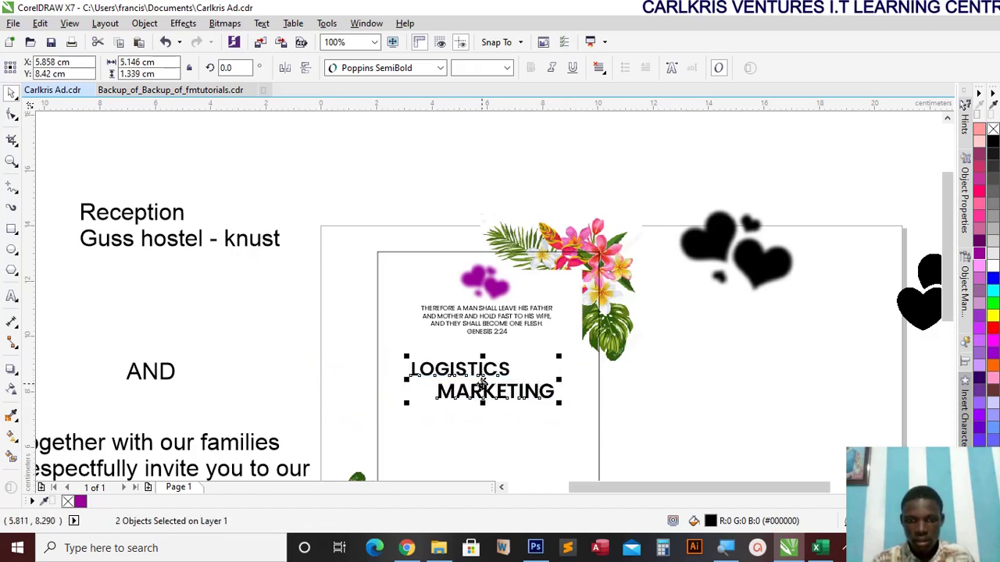
{"action": "left_click_drag", "start_coordinate": [482, 384], "coordinate": [487, 390]}
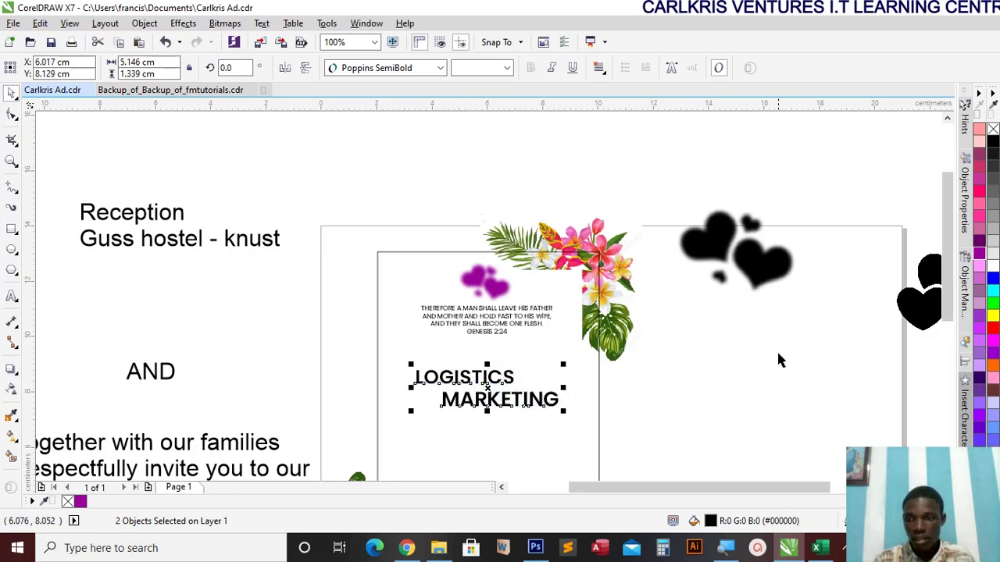
Move the black two-heart bitmap onto the page and convert it to vector shapes with a Logo outline trace
{"action": "scroll", "coordinate": [940, 312], "scroll_direction": "down", "scroll_amount": 2}
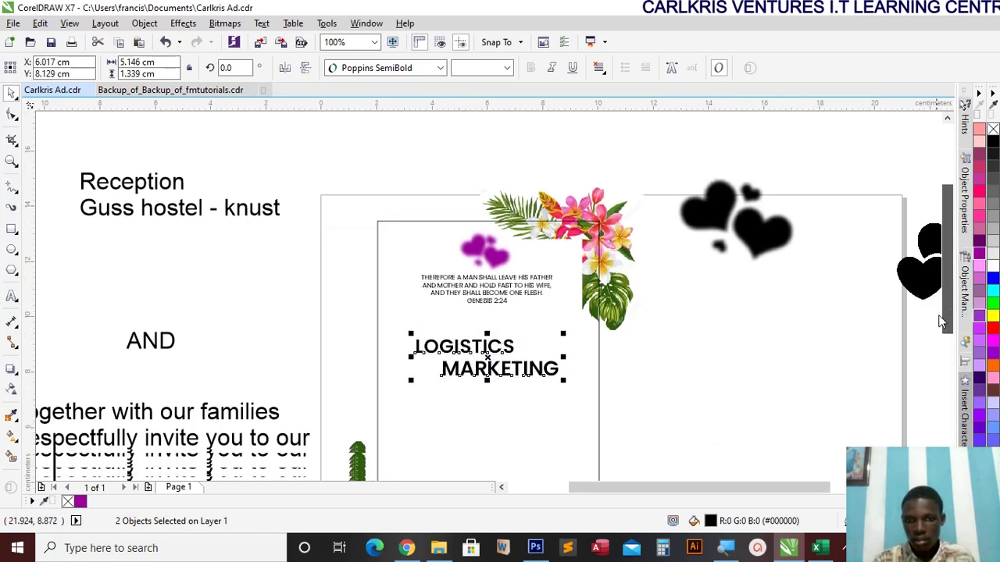
{"action": "left_click_drag", "start_coordinate": [915, 277], "coordinate": [848, 297]}
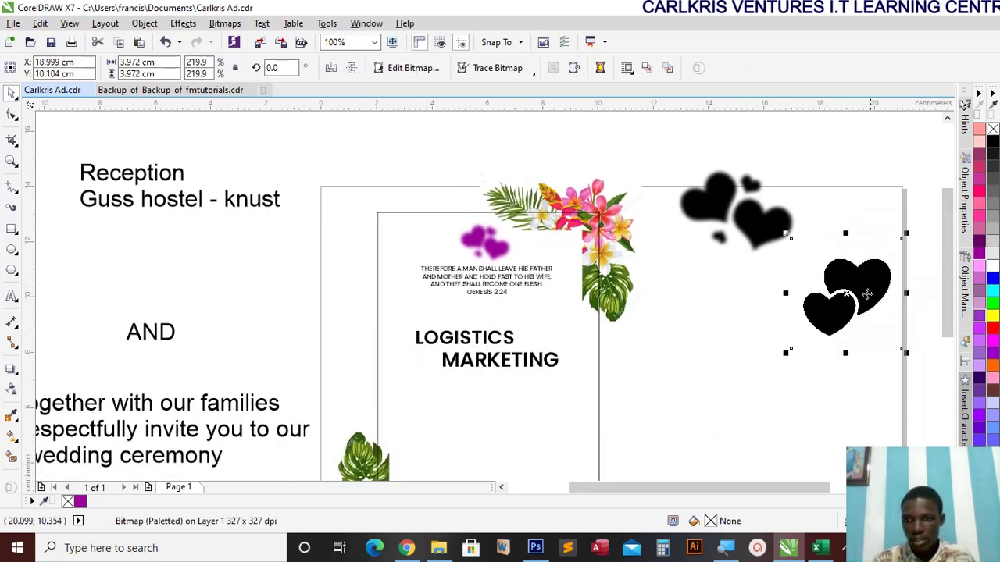
{"action": "right_click", "coordinate": [859, 293]}
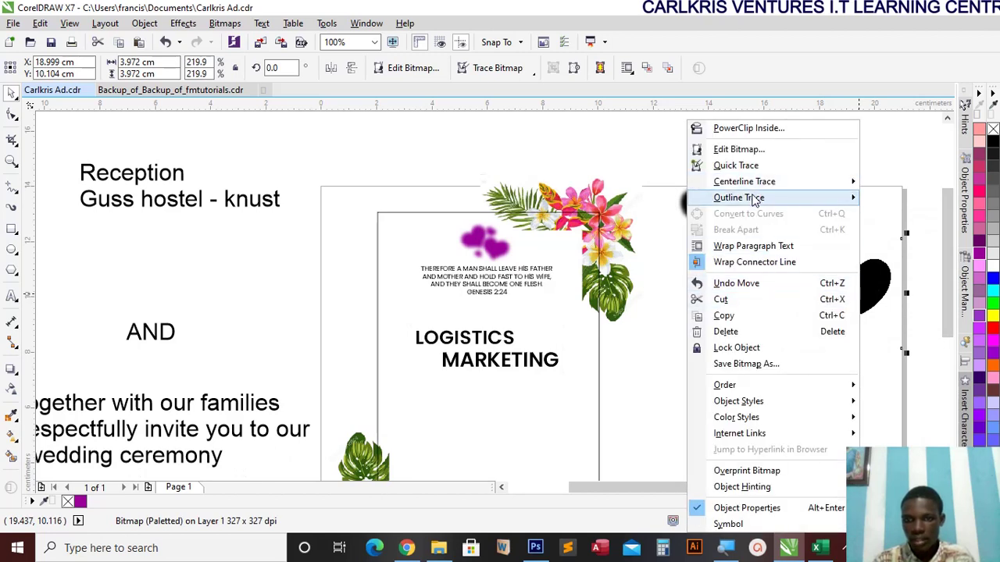
{"action": "mouse_move", "coordinate": [729, 202]}
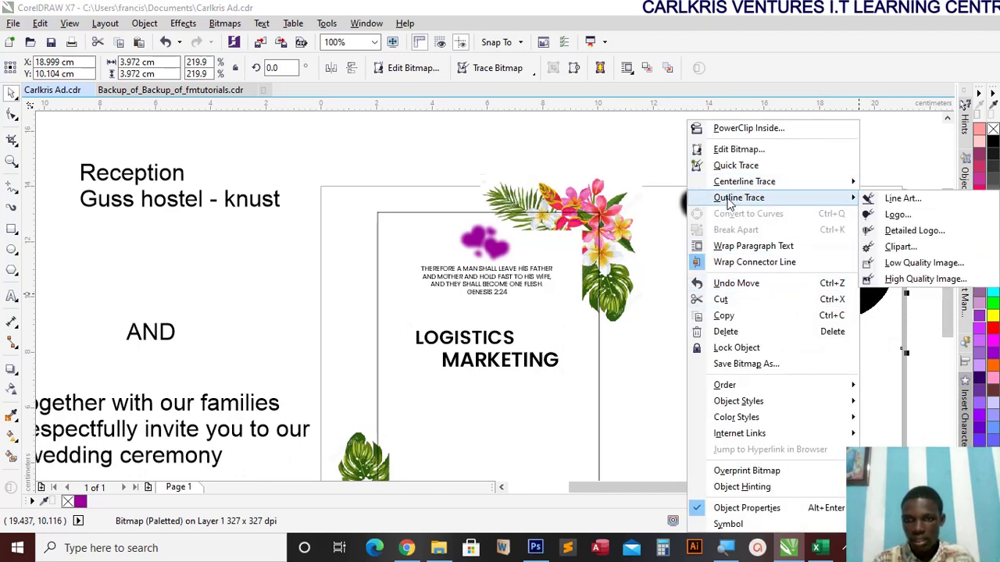
{"action": "left_click", "coordinate": [906, 217]}
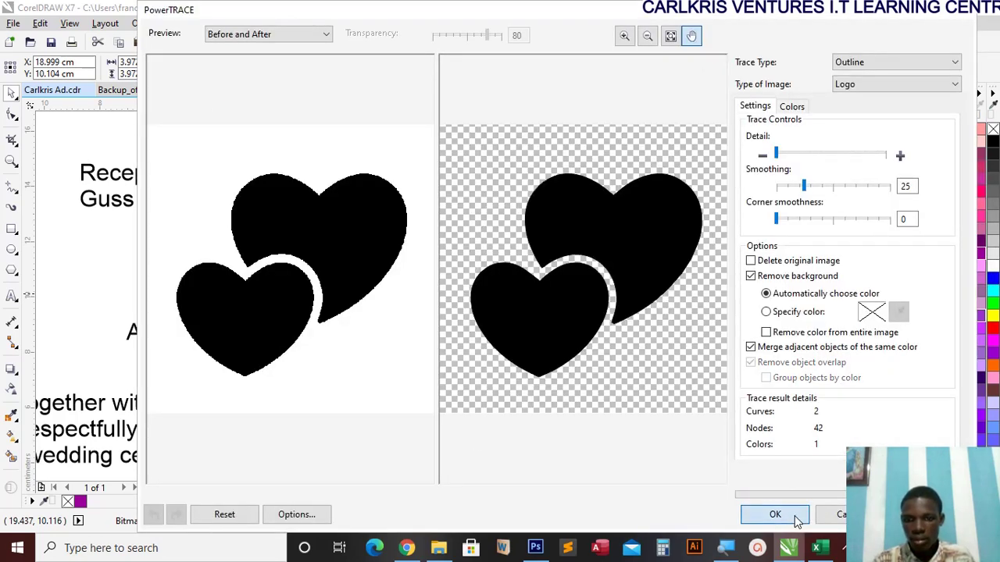
{"action": "left_click", "coordinate": [794, 519]}
Pull the traced two-heart group away from its black bitmap and fill it with purple (#990099)
{"action": "mouse_move", "coordinate": [872, 283]}
{"action": "left_mouse_down"}
{"action": "mouse_move", "coordinate": [781, 315]}
{"action": "mouse_move", "coordinate": [787, 330]}
{"action": "mouse_move", "coordinate": [772, 332]}
{"action": "left_mouse_up"}
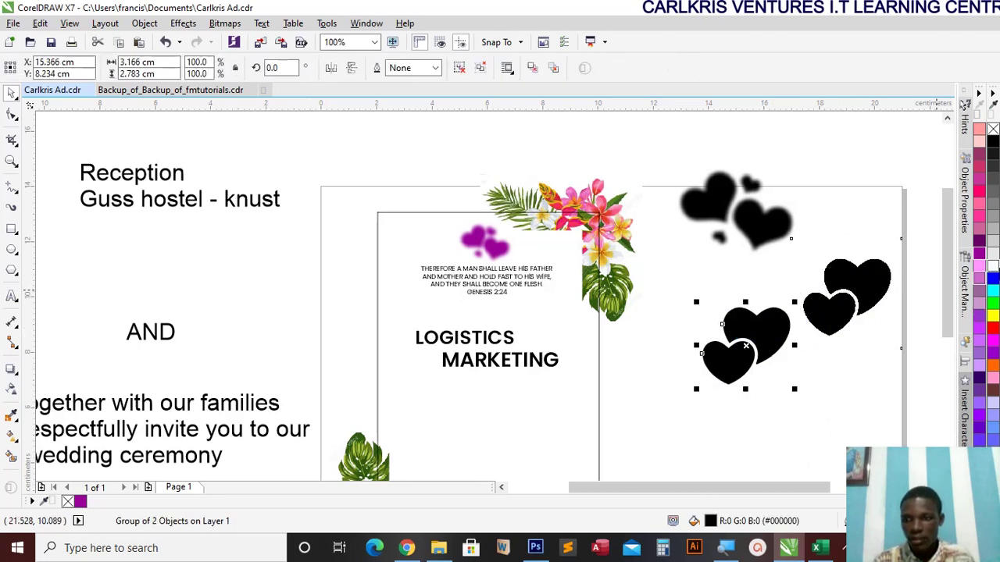
{"action": "left_click", "coordinate": [978, 250]}
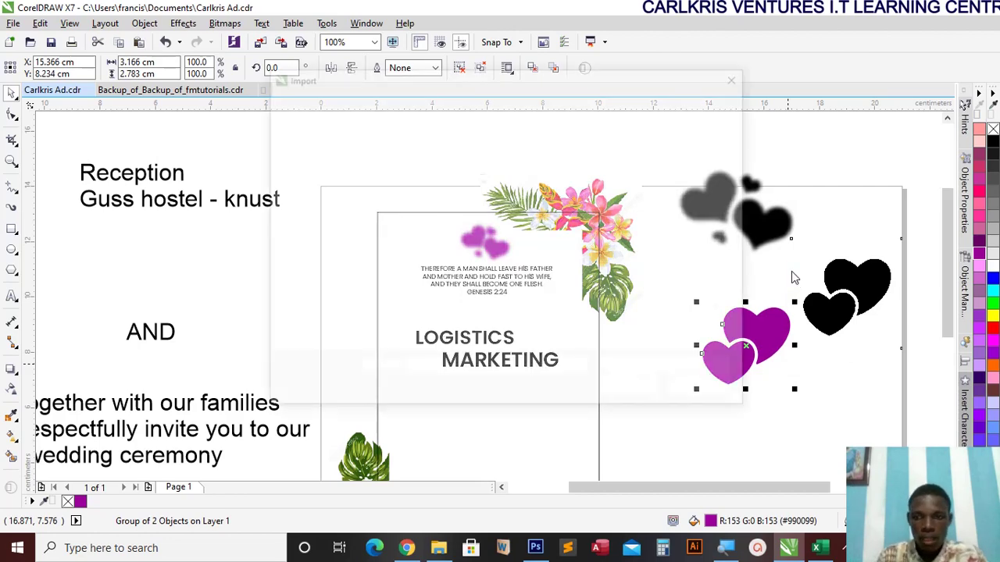
Ungroup the two traced purple hearts and move the larger cut-out heart next to the LOGISTICS MARKETING text
{"action": "left_click", "coordinate": [739, 76]}
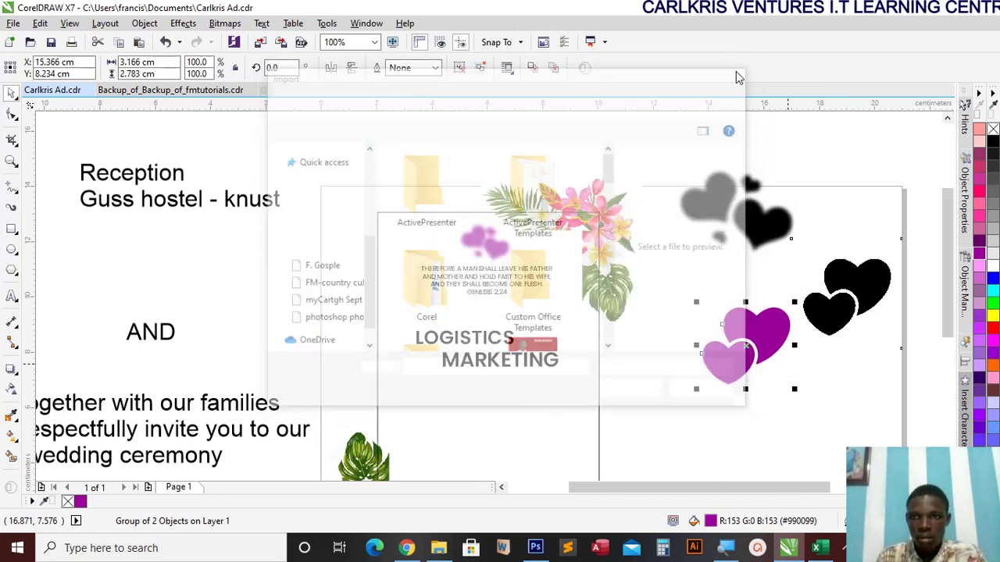
{"action": "key", "text": "ctrl+u"}
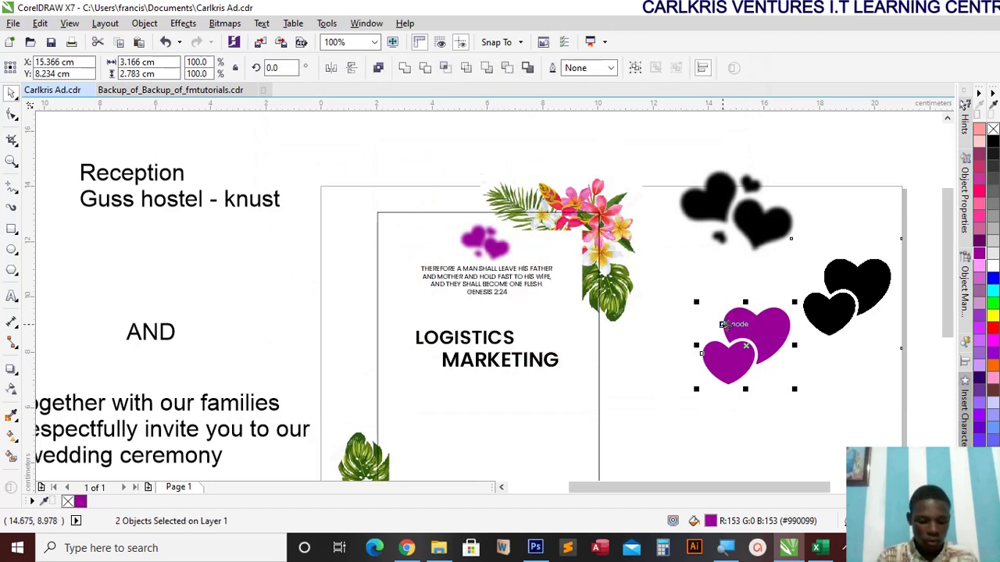
{"action": "left_click", "coordinate": [822, 359]}
{"action": "left_click_drag", "start_coordinate": [781, 330], "coordinate": [816, 290]}
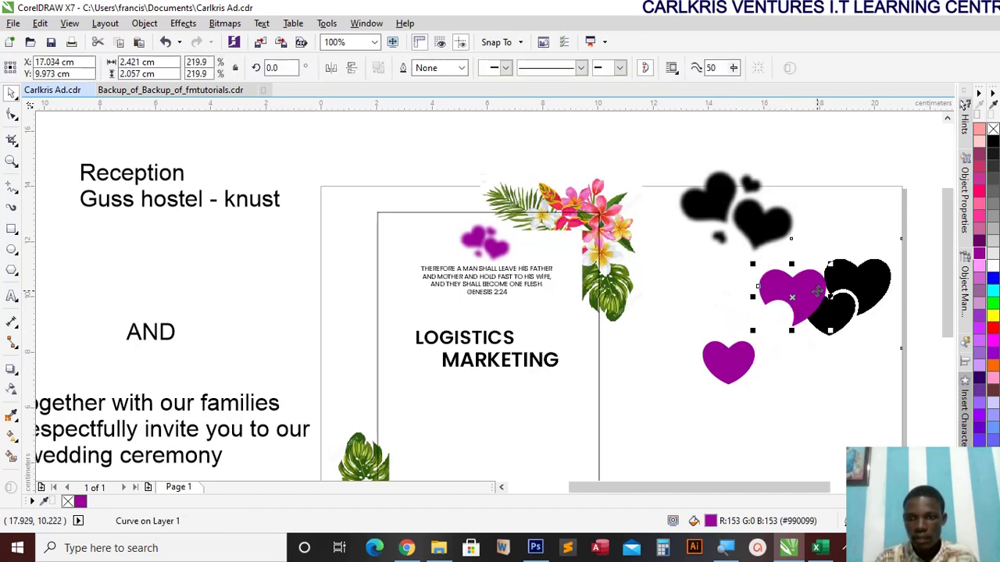
{"action": "left_click_drag", "start_coordinate": [793, 297], "coordinate": [561, 334]}
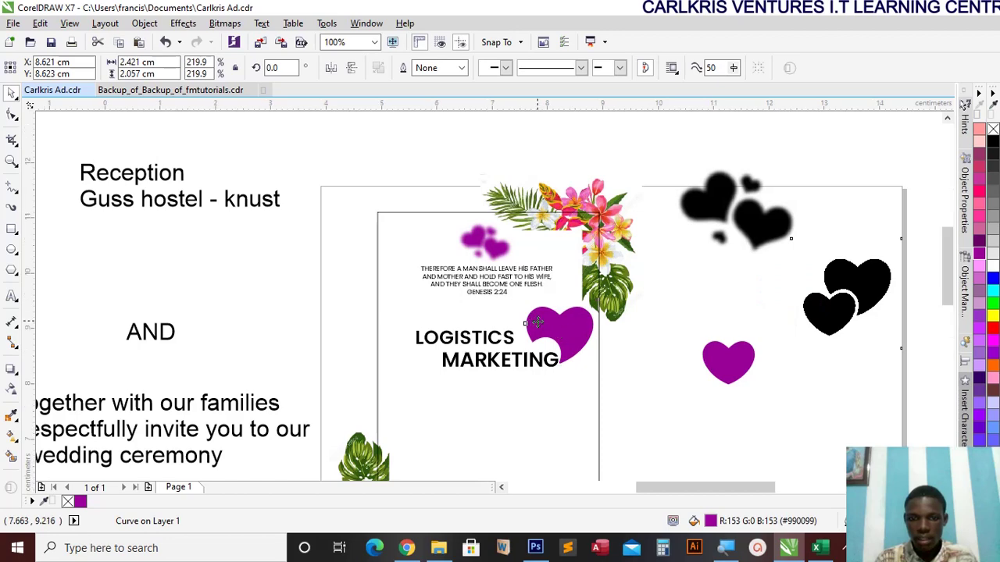
Shrink the cut-out heart to about 1.67 cm wide beside LOGISTICS and shift MARKETING directly under LOGISTICS
{"action": "scroll", "coordinate": [539, 324], "scroll_direction": "up", "scroll_amount": 1}
{"action": "left_click_drag", "start_coordinate": [652, 411], "coordinate": [612, 380]}
{"action": "left_click_drag", "start_coordinate": [582, 341], "coordinate": [556, 364]}
{"action": "left_click_drag", "start_coordinate": [564, 412], "coordinate": [516, 403]}
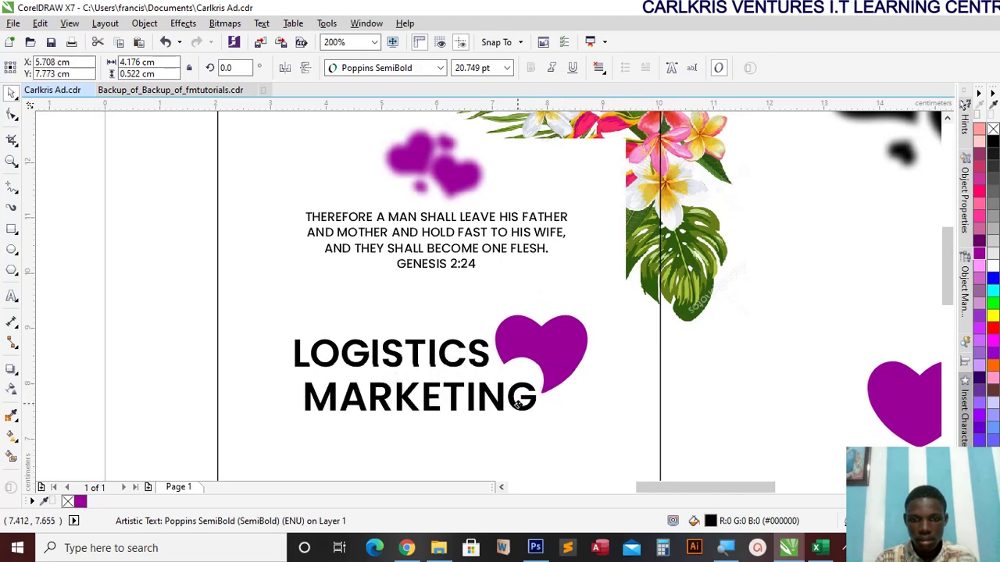
Reshape the cut-out heart by extending its lower tip down to the end of MARKETING
{"action": "left_click", "coordinate": [551, 384]}
{"action": "key", "text": "F10"}
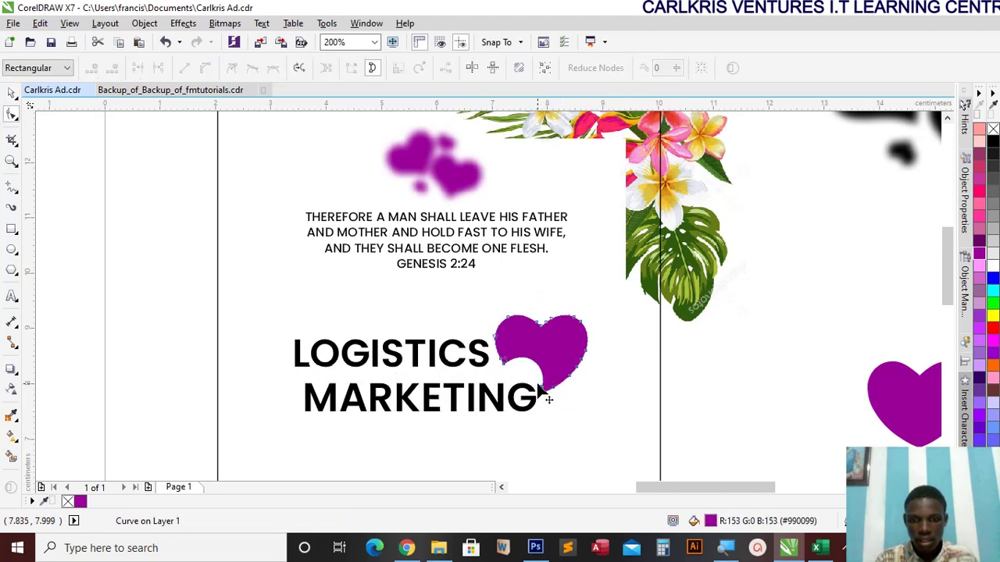
{"action": "mouse_move", "coordinate": [557, 402]}
{"action": "left_mouse_down"}
{"action": "mouse_move", "coordinate": [546, 397]}
{"action": "mouse_move", "coordinate": [539, 409]}
{"action": "left_mouse_up"}
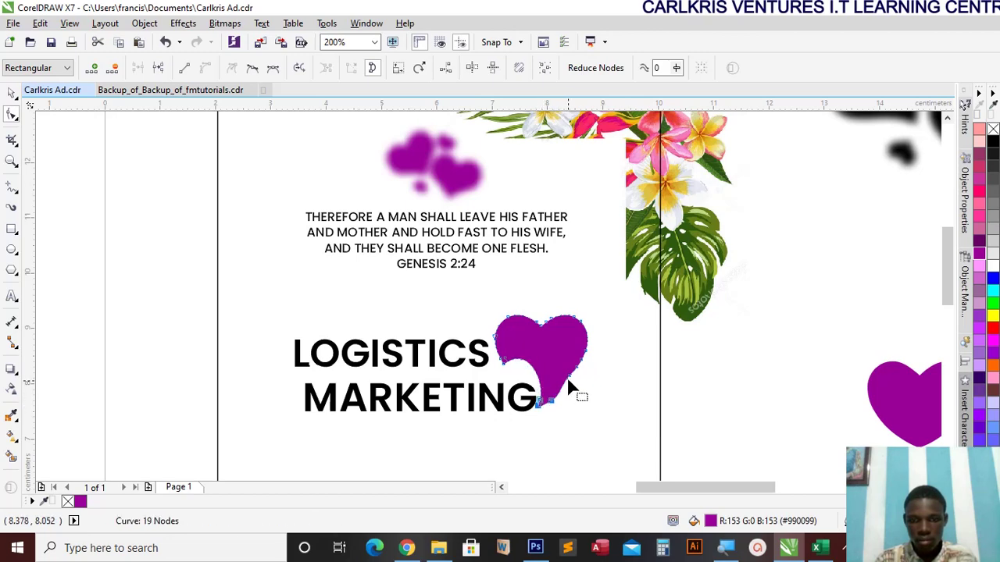
Smooth the heart's lower outer edge by moving a node outward and deleting four surplus nodes along it
{"action": "scroll", "coordinate": [568, 389], "scroll_direction": "up", "scroll_amount": 2}
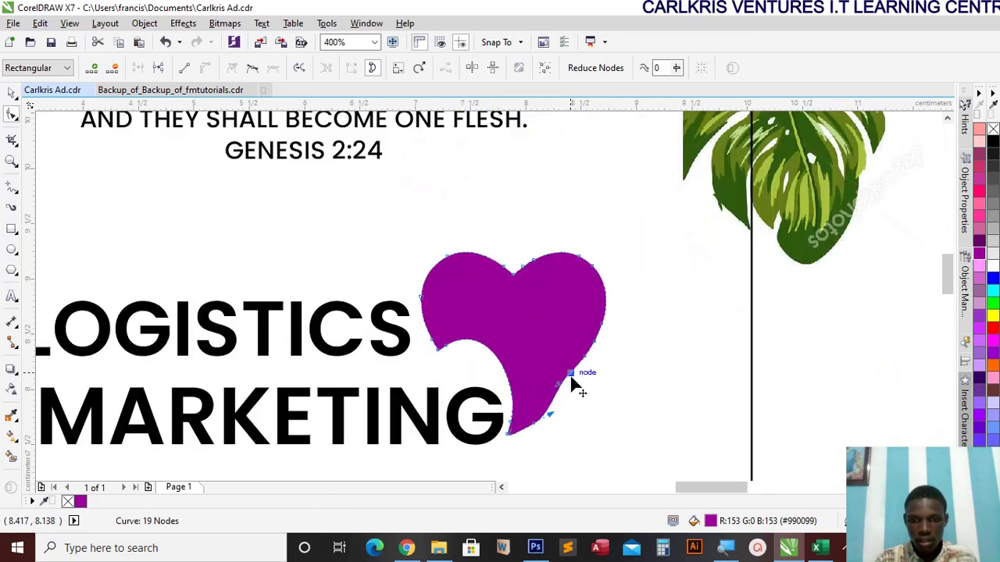
{"action": "left_click_drag", "start_coordinate": [571, 376], "coordinate": [579, 392]}
{"action": "key", "text": "Delete"}
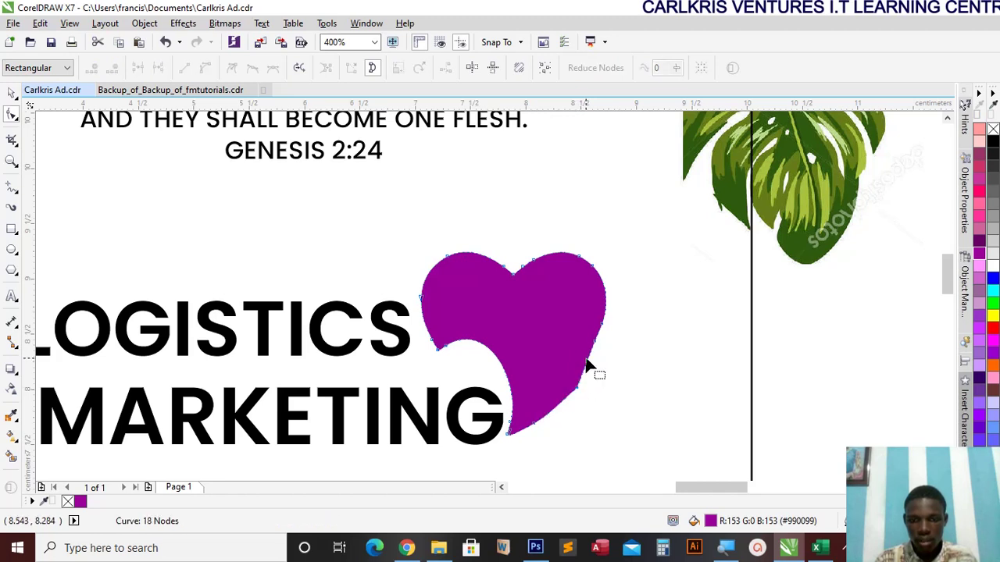
{"action": "left_click", "coordinate": [595, 344]}
{"action": "key", "text": "Delete"}
{"action": "left_click", "coordinate": [578, 391]}
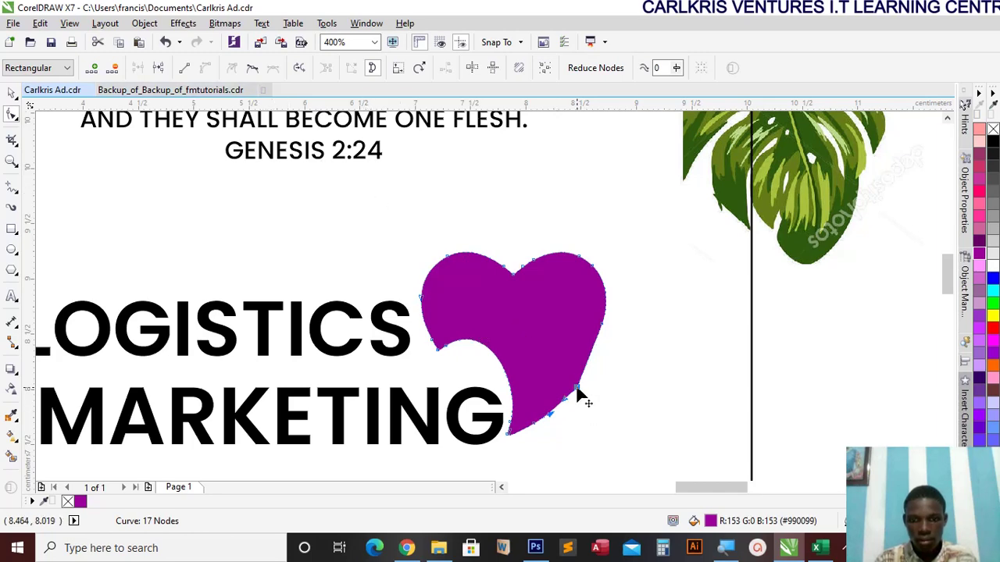
{"action": "key", "text": "Delete"}
{"action": "left_click", "coordinate": [536, 429]}
{"action": "key", "text": "Delete"}
{"action": "scroll", "coordinate": [531, 429], "scroll_direction": "down", "scroll_amount": 1}
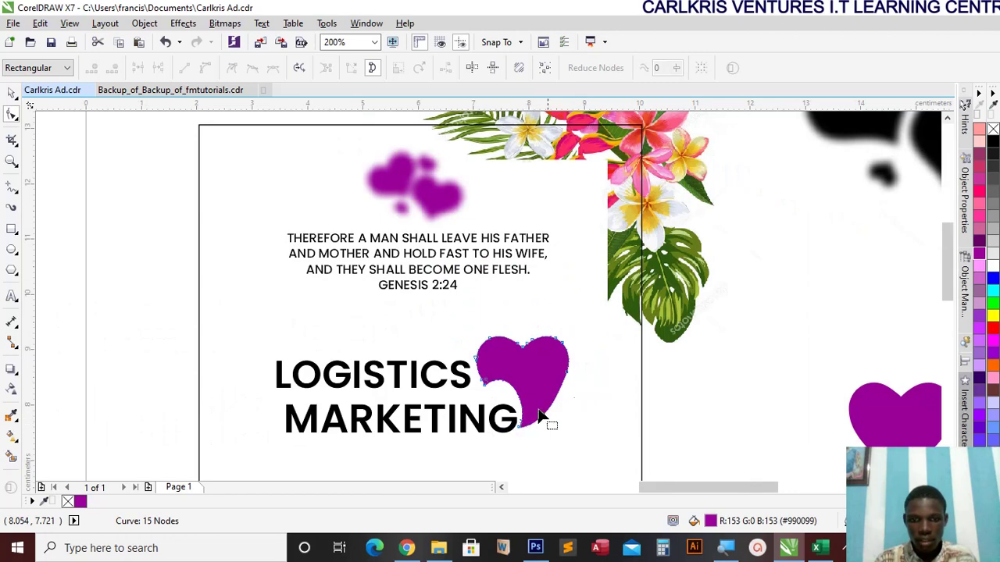
{"action": "left_click", "coordinate": [12, 93]}
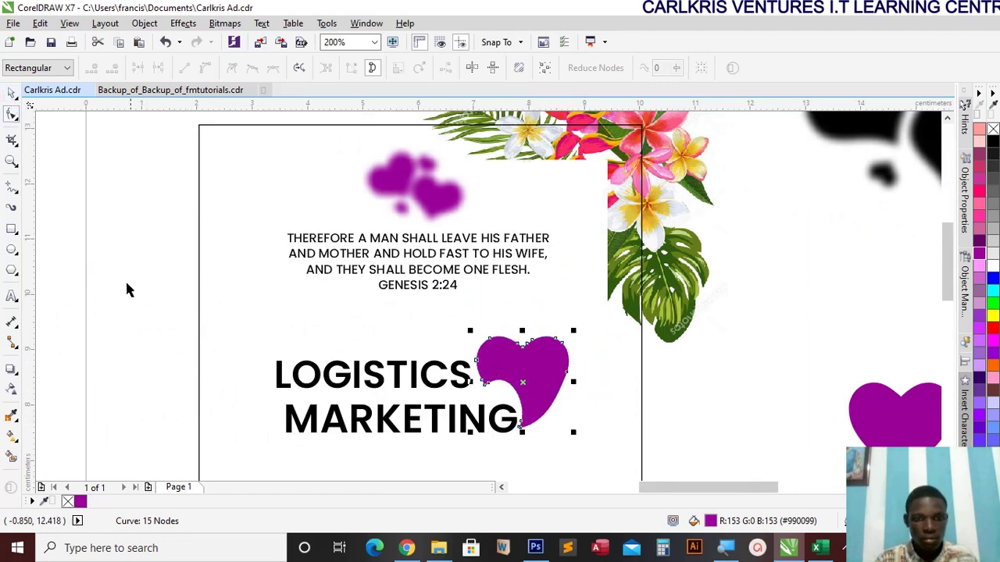
Move the separate AND text closer to the page and replace its content with "&"
{"action": "scroll", "coordinate": [130, 316], "scroll_direction": "down", "scroll_amount": 1}
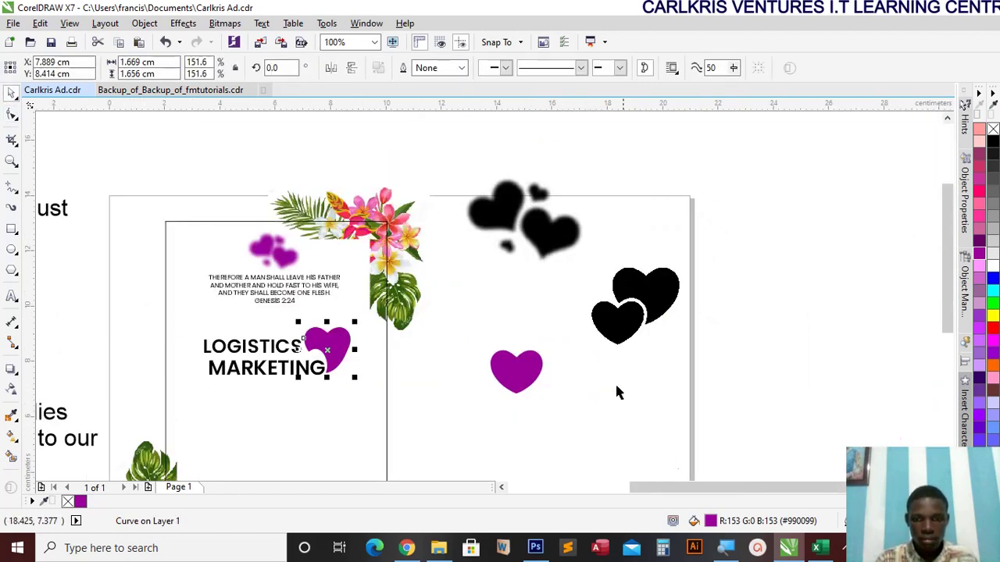
{"action": "left_click_drag", "start_coordinate": [700, 489], "coordinate": [672, 476]}
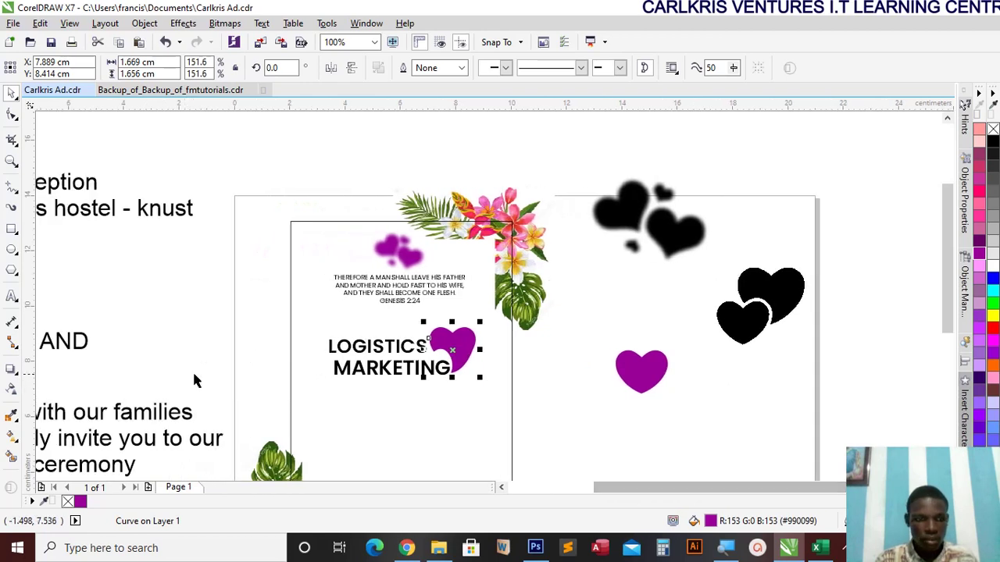
{"action": "left_click", "coordinate": [68, 344]}
{"action": "left_click", "coordinate": [64, 341]}
{"action": "left_click_drag", "start_coordinate": [64, 341], "coordinate": [173, 333]}
{"action": "double_click", "coordinate": [173, 333]}
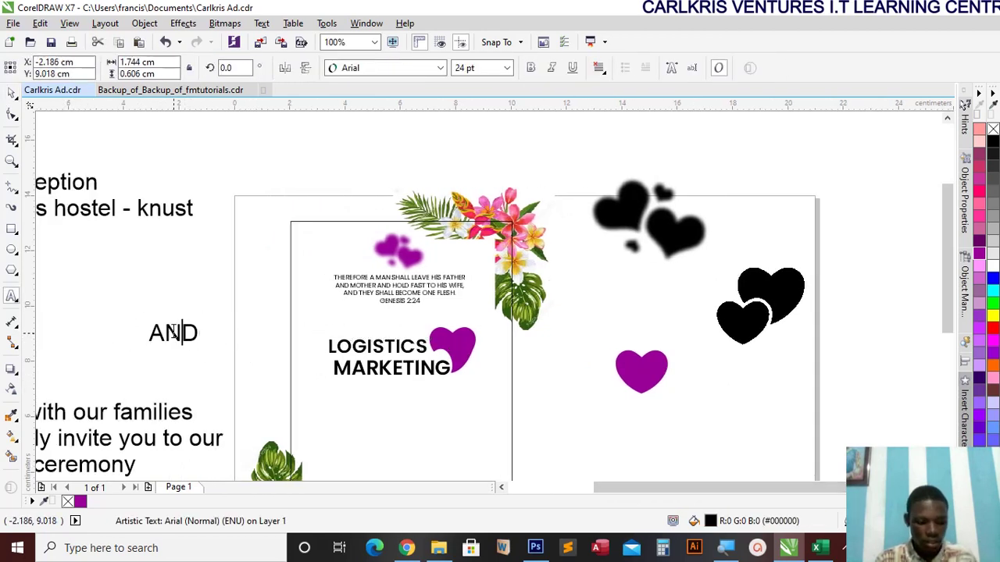
{"action": "double_click", "coordinate": [174, 332]}
{"action": "type", "text": "&"}
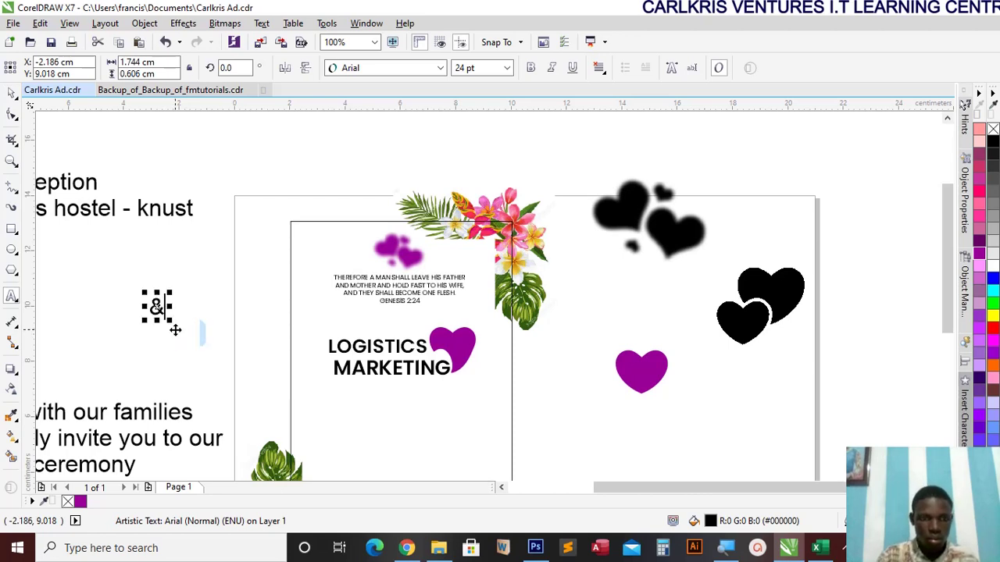
Place the "&" on the cut-out heart beside LOGISTICS, filled white and enlarged to about 27 pt
{"action": "left_click_drag", "start_coordinate": [151, 309], "coordinate": [456, 344]}
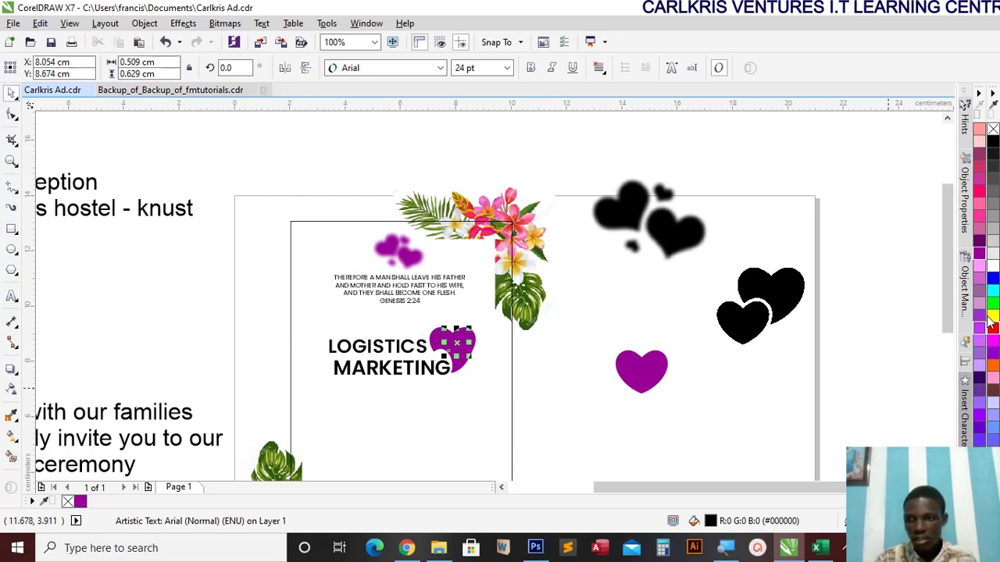
{"action": "left_click", "coordinate": [993, 266]}
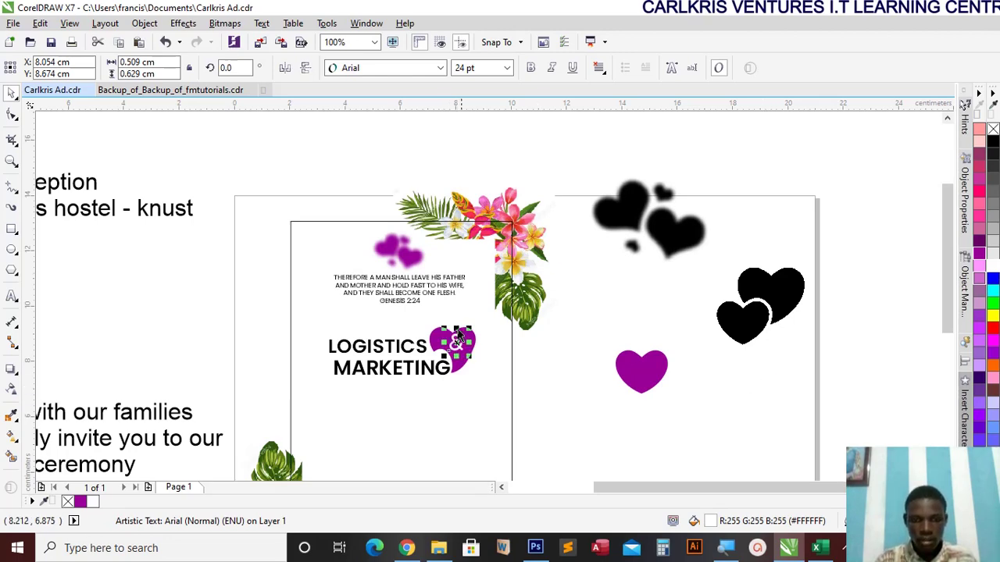
{"action": "scroll", "coordinate": [467, 384], "scroll_direction": "up", "scroll_amount": 1}
{"action": "left_click_drag", "start_coordinate": [470, 382], "coordinate": [478, 388]}
{"action": "scroll", "coordinate": [477, 387], "scroll_direction": "down", "scroll_amount": 1}
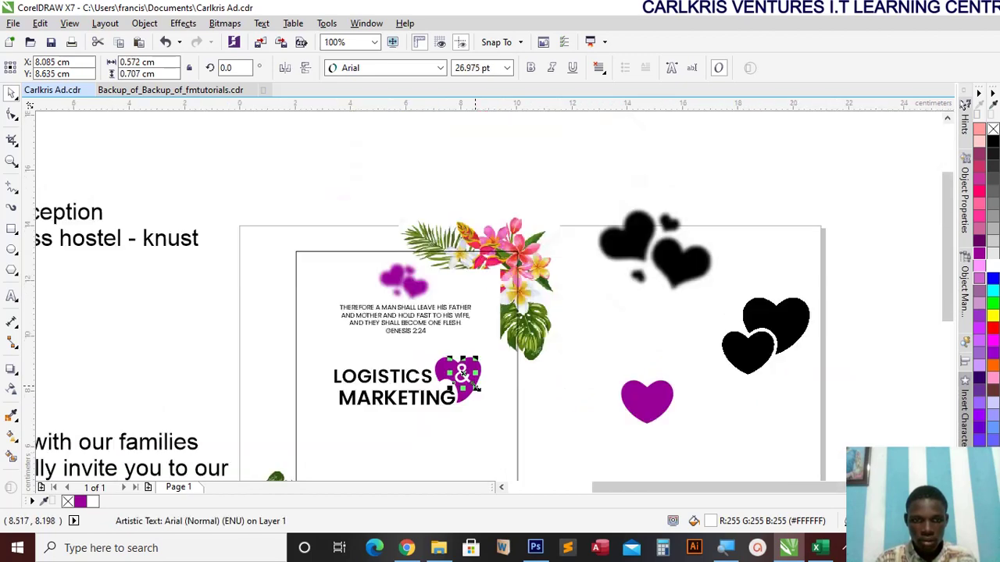
Move the "together with our families" text below MARKETING and change it to sentence case
{"action": "left_click_drag", "start_coordinate": [947, 289], "coordinate": [934, 339]}
{"action": "left_click_drag", "start_coordinate": [156, 324], "coordinate": [531, 320]}
{"action": "double_click", "coordinate": [531, 320]}
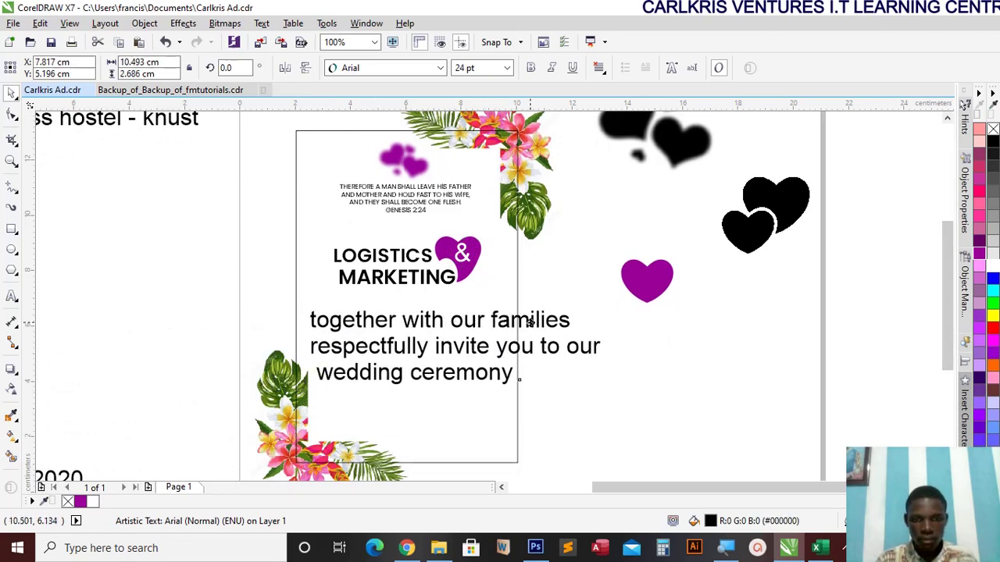
{"action": "key", "text": "ctrl+a"}
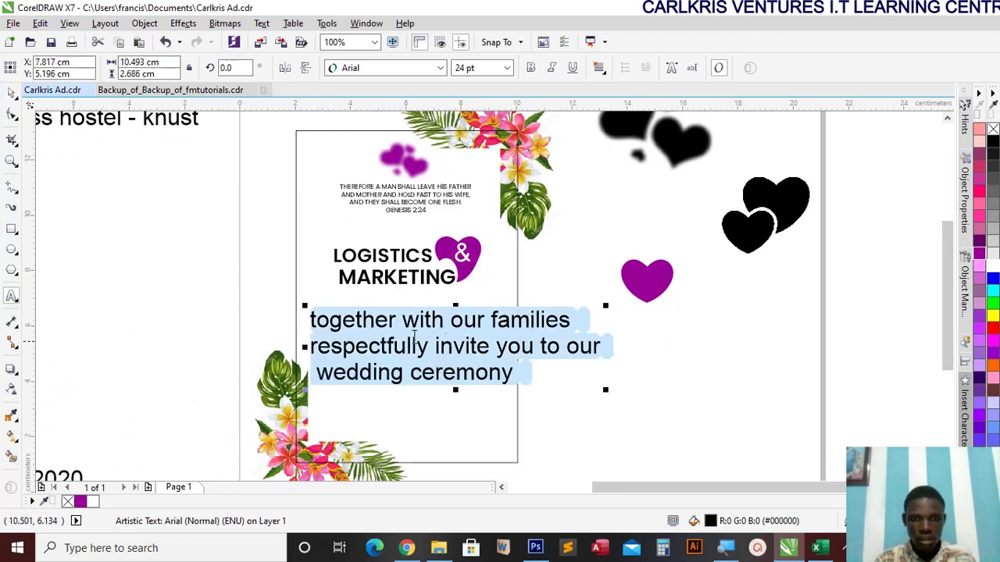
{"action": "right_click", "coordinate": [413, 336]}
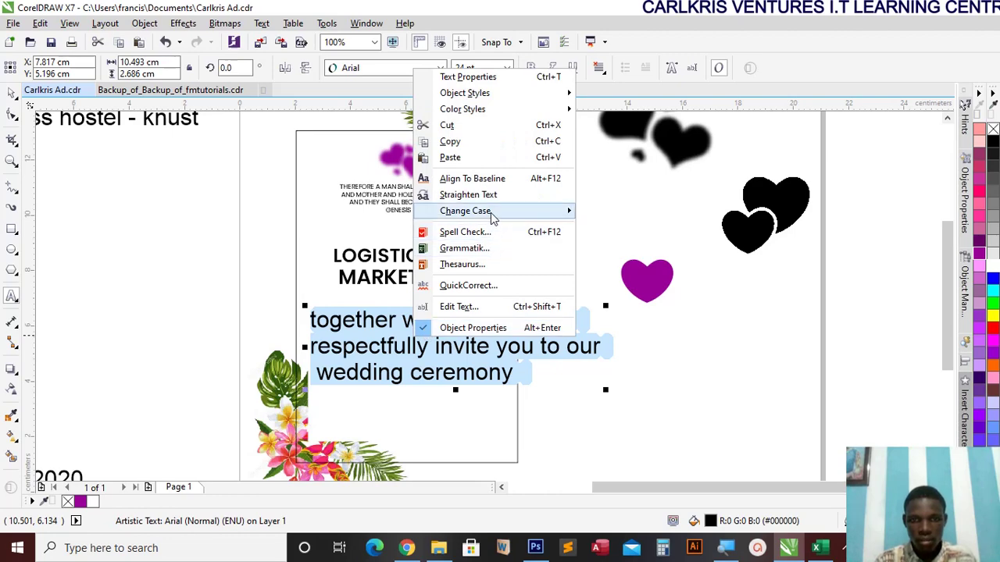
{"action": "mouse_move", "coordinate": [491, 213]}
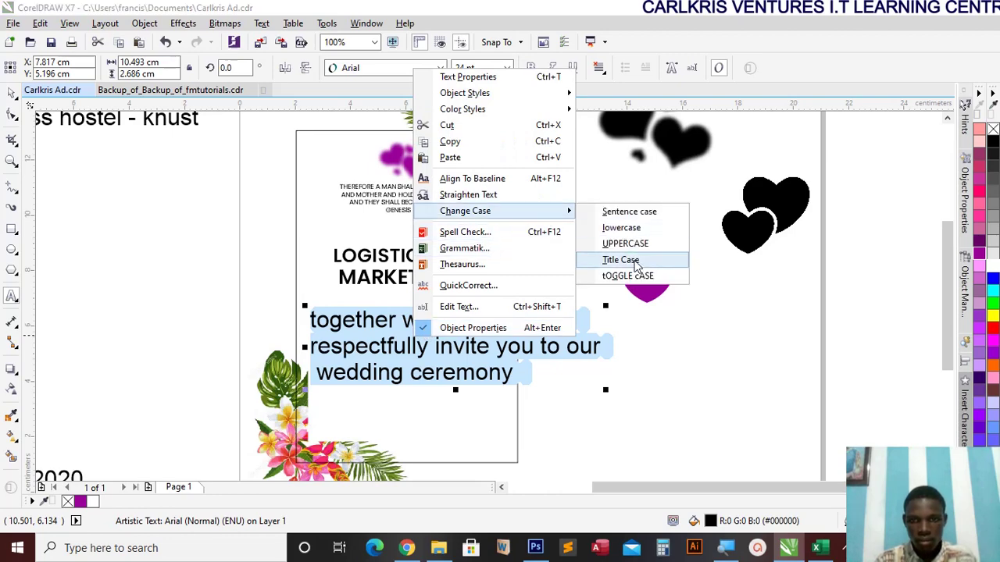
{"action": "left_click", "coordinate": [628, 214]}
Shrink the invitation text to about 12.45 pt and delete its "wedding ceremony" line
{"action": "left_click_drag", "start_coordinate": [608, 391], "coordinate": [313, 342]}
{"action": "left_click", "coordinate": [422, 342]}
{"action": "key", "text": "BackSpace"}
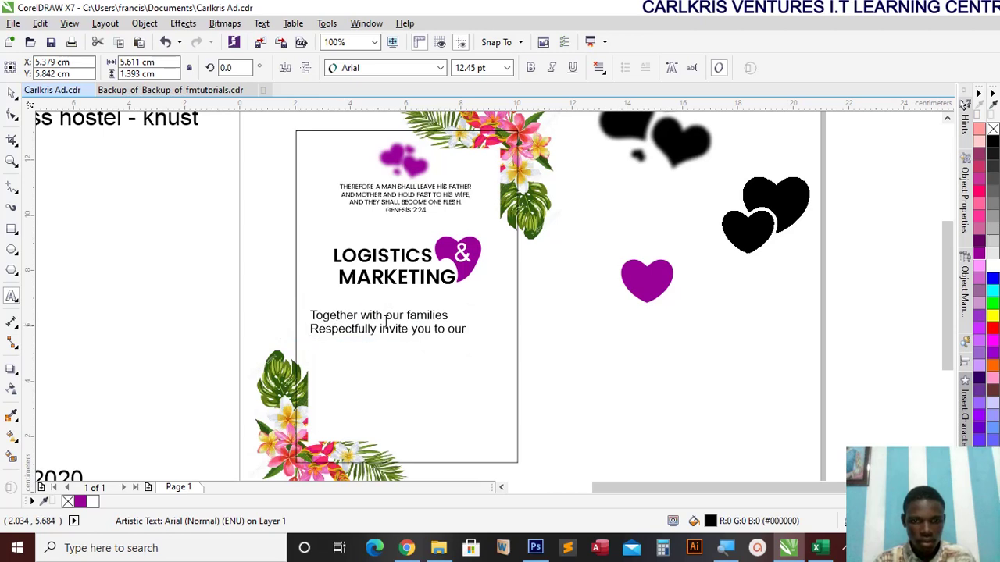
Place the two-line invitation text directly below MARKETING and shrink it to about 11.27 pt
{"action": "key", "text": "ctrl+space"}
{"action": "left_click_drag", "start_coordinate": [389, 324], "coordinate": [413, 315]}
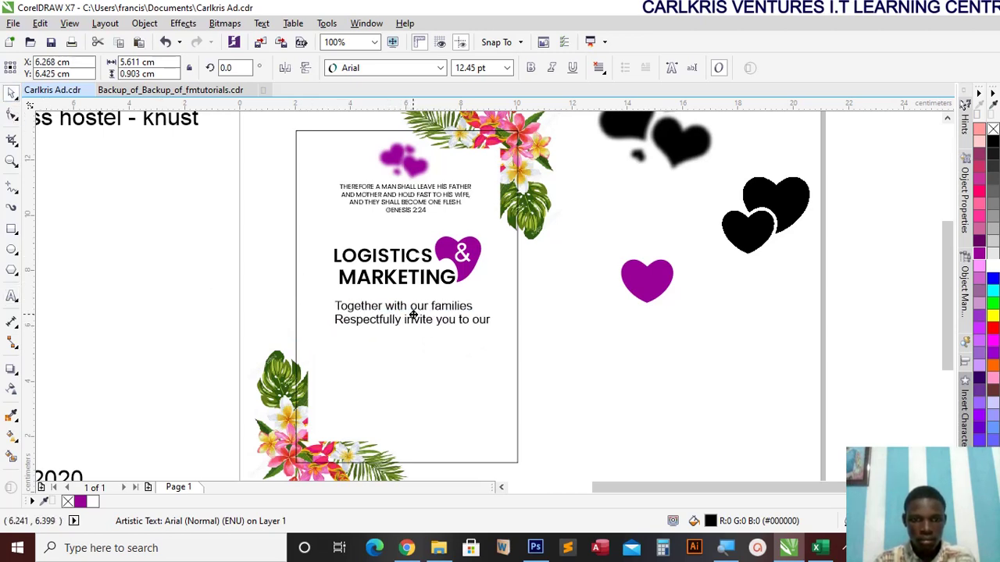
{"action": "left_click_drag", "start_coordinate": [488, 331], "coordinate": [472, 329]}
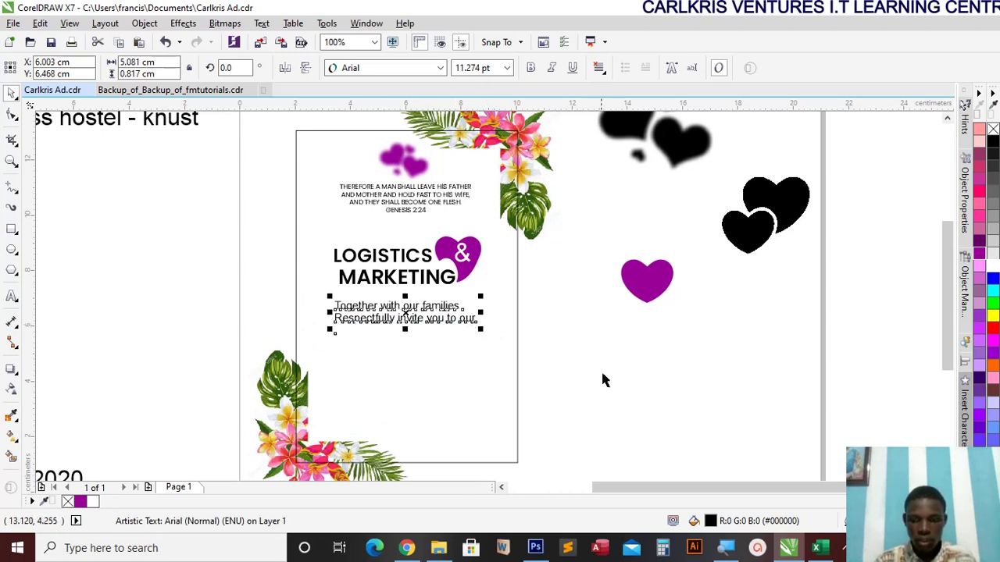
{"action": "left_click", "coordinate": [843, 548]}
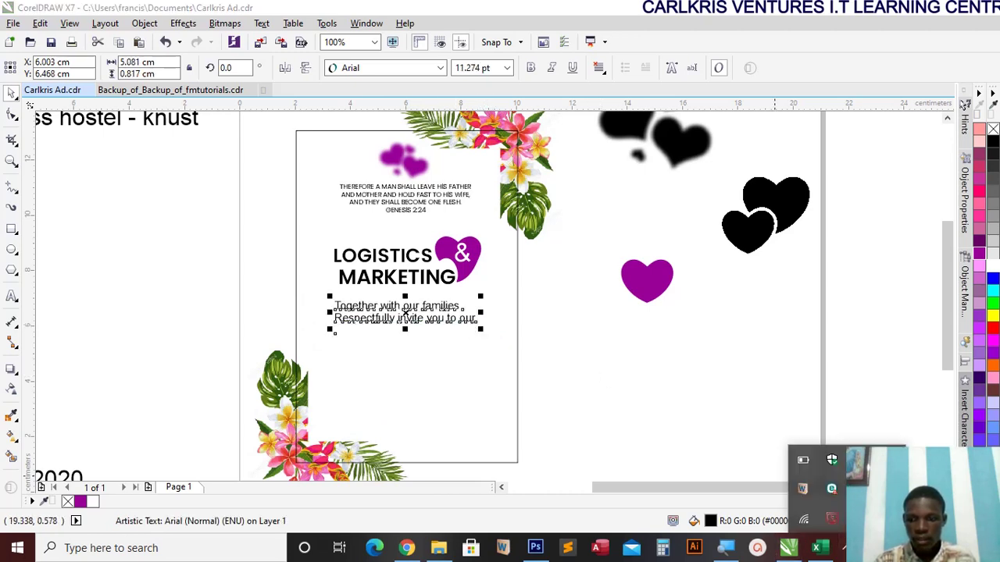
{"action": "left_click", "coordinate": [832, 518]}
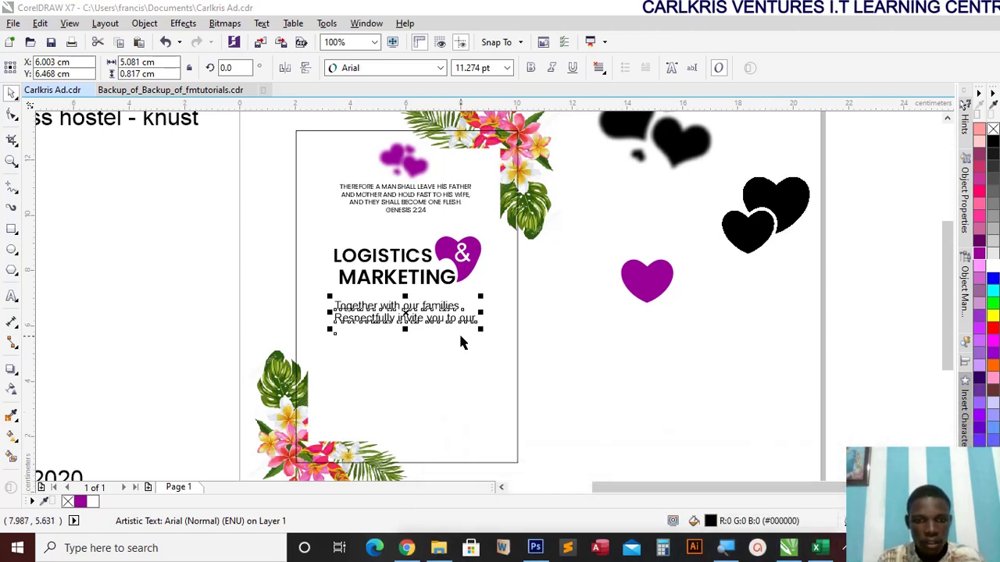
Shrink the invitation text to about 10.24 pt, centre-aligned in the Poppins (Normal) font
{"action": "left_click_drag", "start_coordinate": [330, 330], "coordinate": [342, 329]}
{"action": "left_click", "coordinate": [600, 70]}
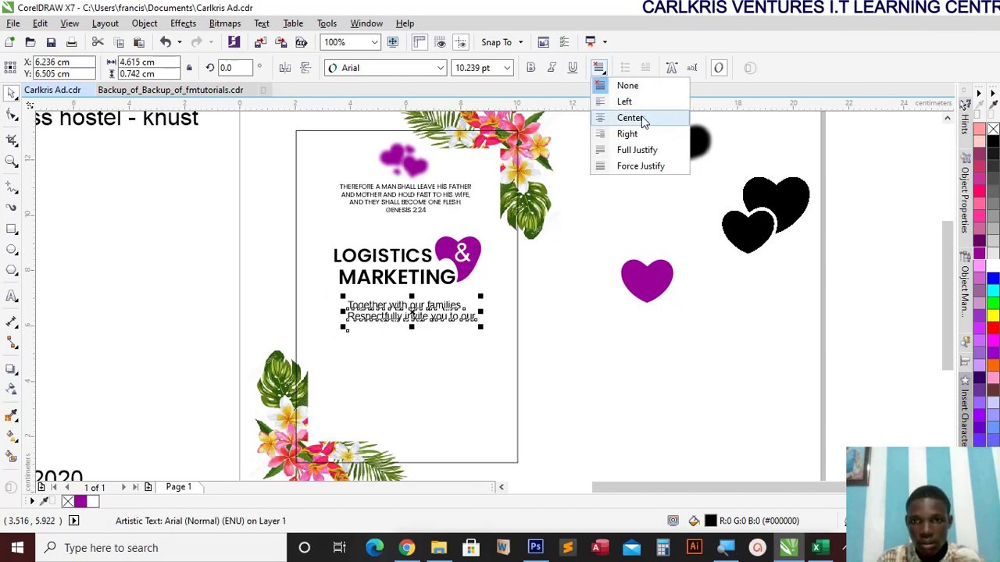
{"action": "left_click", "coordinate": [614, 115]}
{"action": "left_click", "coordinate": [443, 68]}
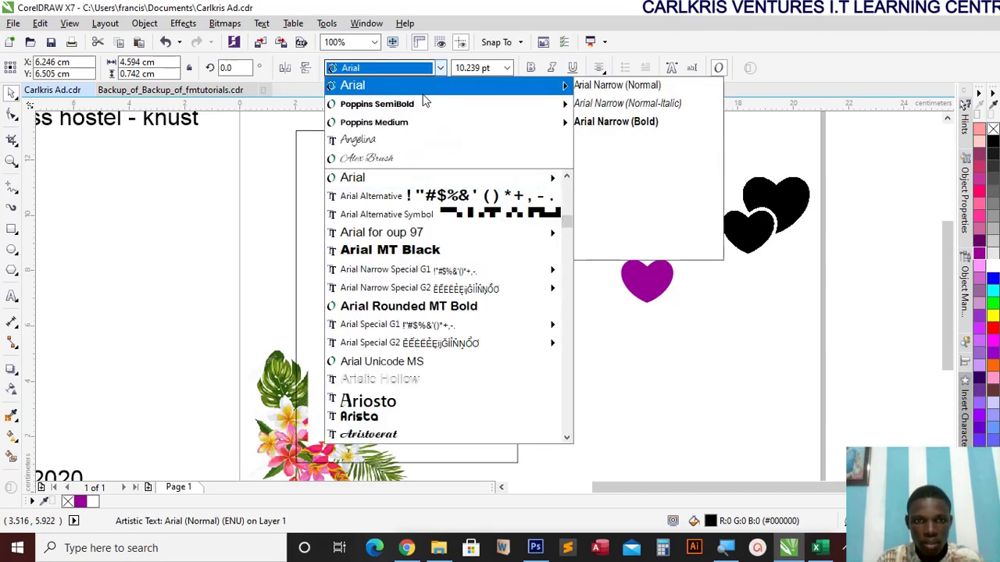
{"action": "mouse_move", "coordinate": [415, 108]}
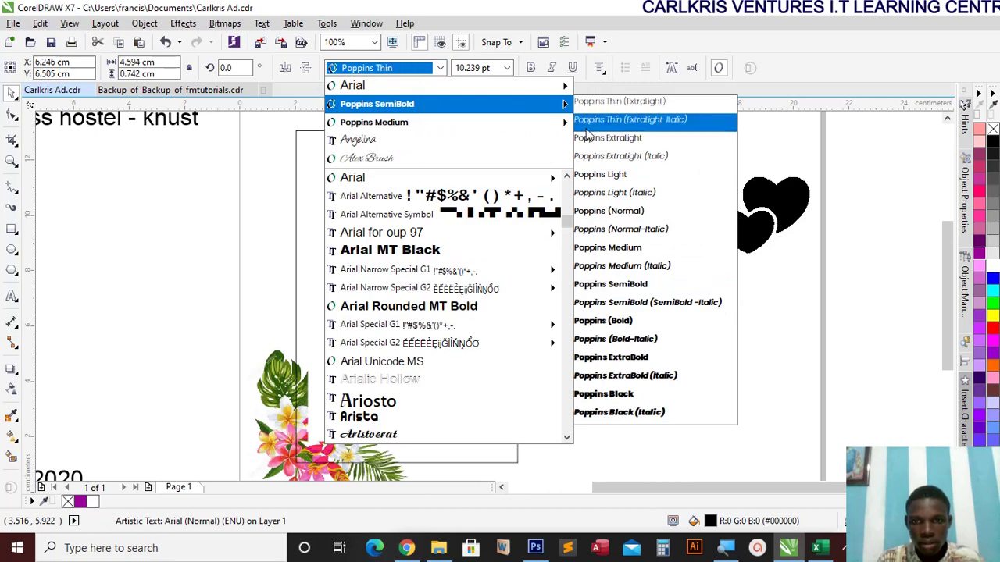
{"action": "left_click", "coordinate": [608, 212]}
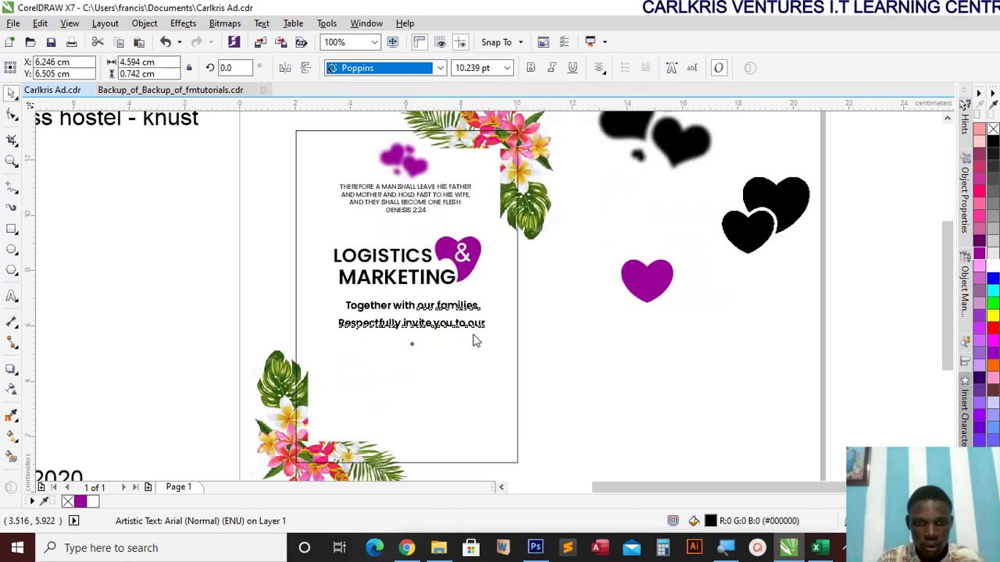
Tighten the line spacing of the invitation text and shrink it to about 9.57 pt
{"action": "key", "text": "F10"}
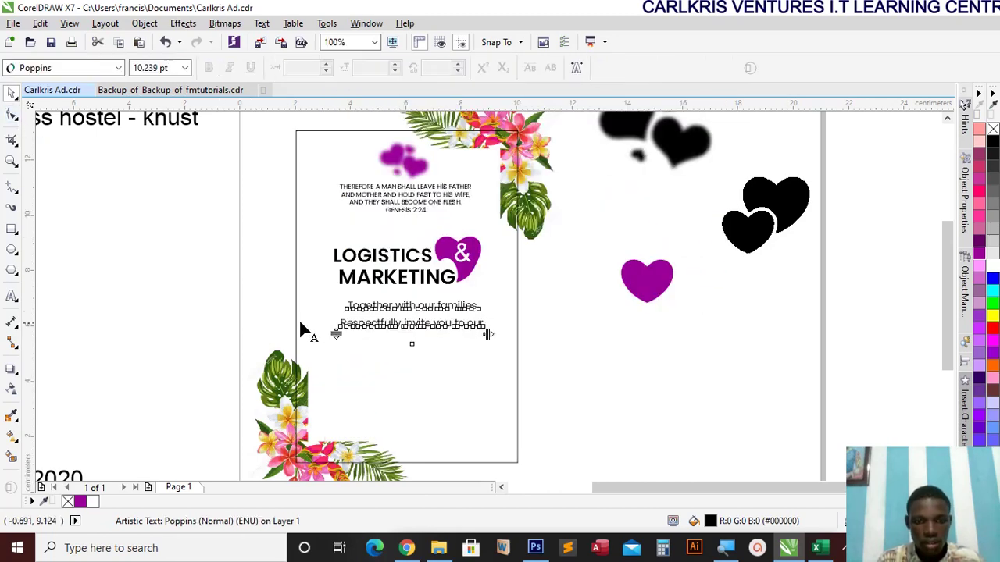
{"action": "left_click_drag", "start_coordinate": [341, 333], "coordinate": [351, 318]}
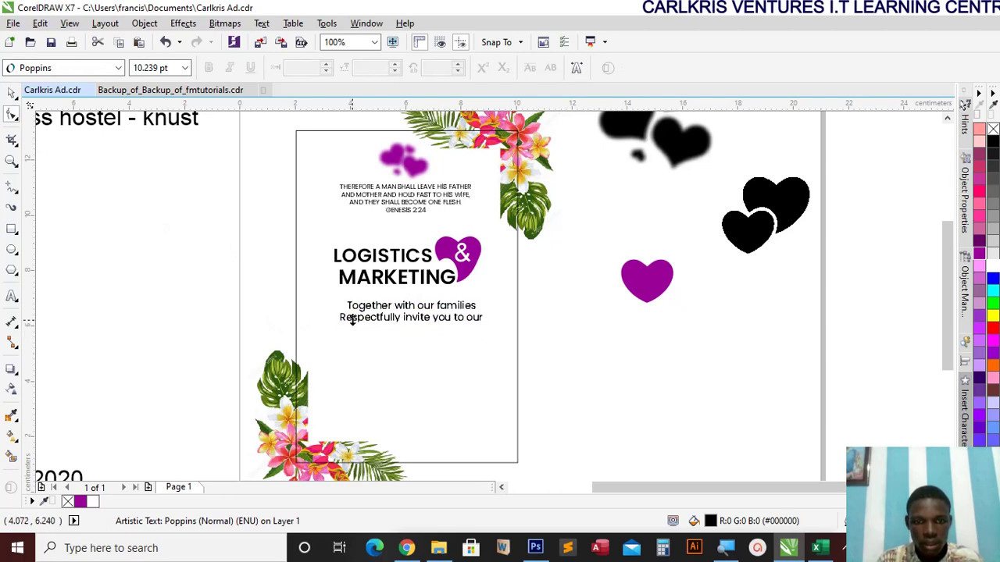
{"action": "left_click", "coordinate": [12, 94]}
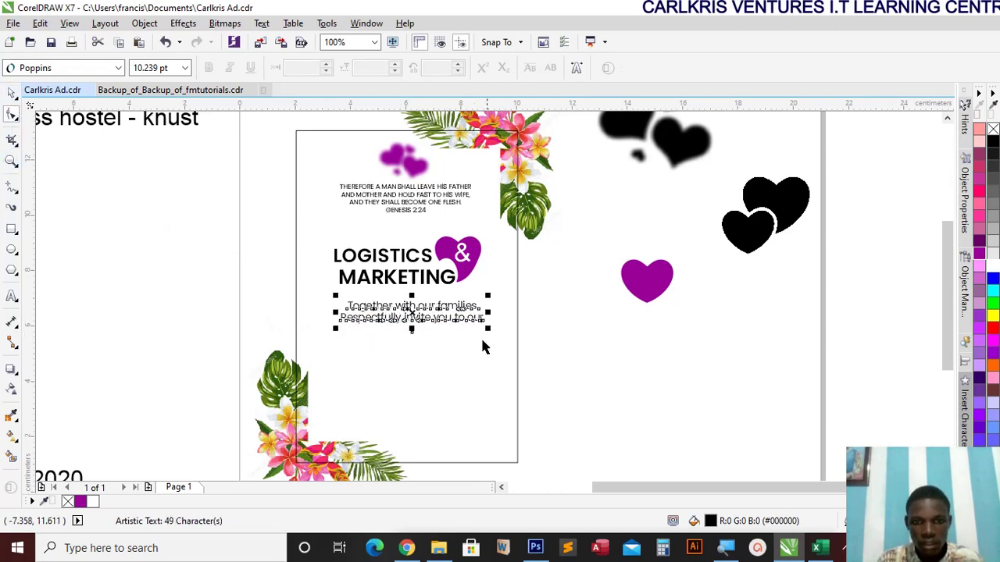
{"action": "left_click_drag", "start_coordinate": [490, 331], "coordinate": [477, 329]}
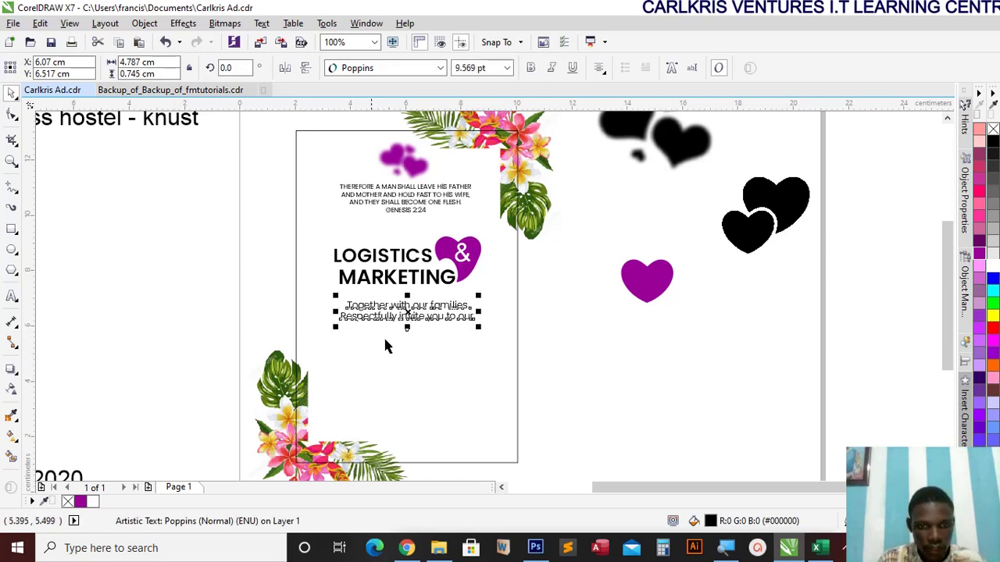
Move the date text to the empty area beside the invitation and reduce it to "sept. 26th 2020"
{"action": "left_click", "coordinate": [153, 306]}
{"action": "mouse_move", "coordinate": [74, 485]}
{"action": "left_mouse_down"}
{"action": "mouse_move", "coordinate": [211, 359]}
{"action": "mouse_move", "coordinate": [352, 414]}
{"action": "mouse_move", "coordinate": [590, 367]}
{"action": "mouse_move", "coordinate": [792, 375]}
{"action": "left_mouse_up"}
{"action": "double_click", "coordinate": [655, 367]}
{"action": "left_click_drag", "start_coordinate": [665, 364], "coordinate": [574, 365]}
{"action": "key", "text": "BackSpace"}
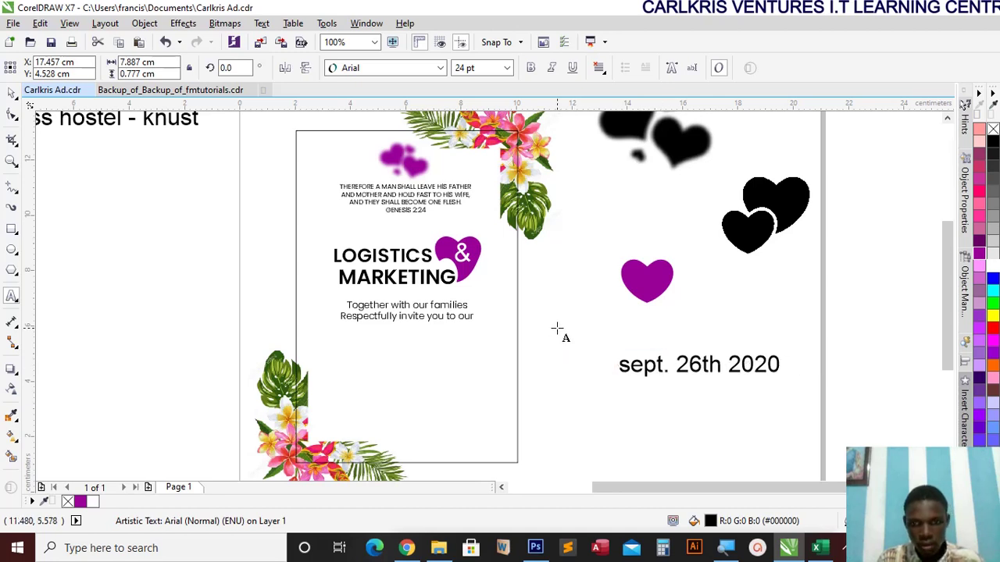
Add a separate "date:" text beside the invitation, converted to uppercase and set in Poppins SemiBold
{"action": "left_click", "coordinate": [557, 330]}
{"action": "type", "text": "date:"}
{"action": "key", "text": "shift+Home"}
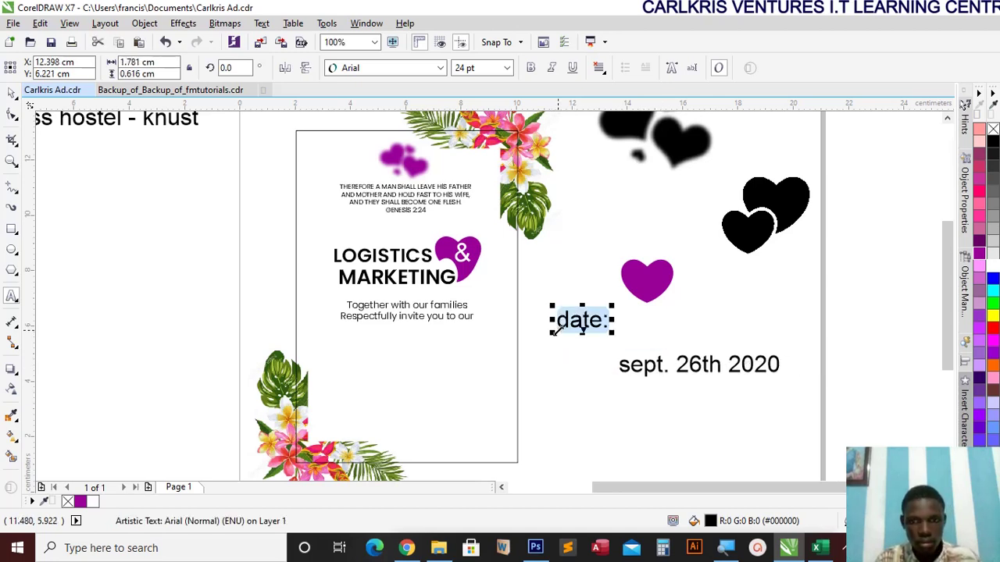
{"action": "right_click", "coordinate": [558, 332]}
{"action": "mouse_move", "coordinate": [625, 206]}
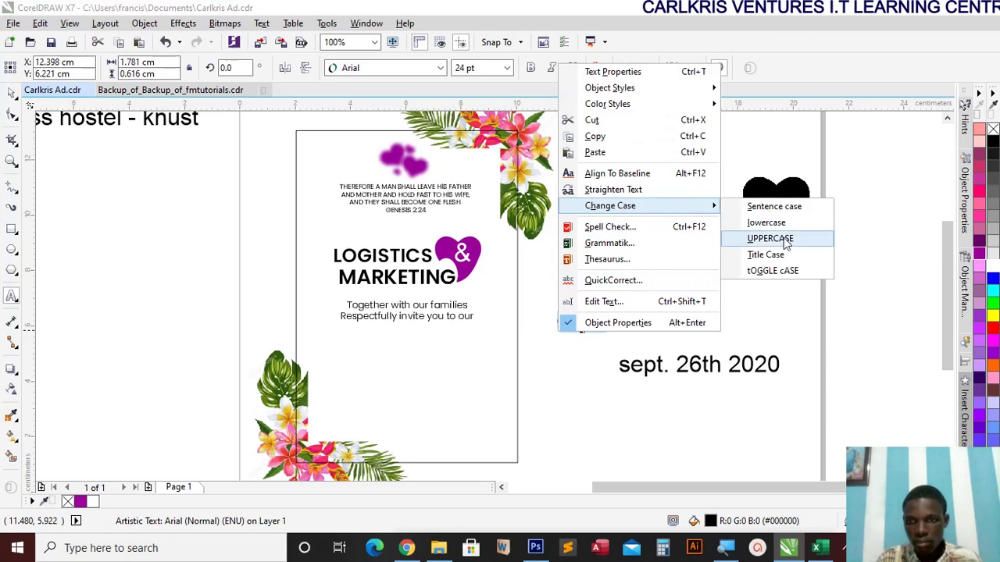
{"action": "left_click", "coordinate": [783, 241]}
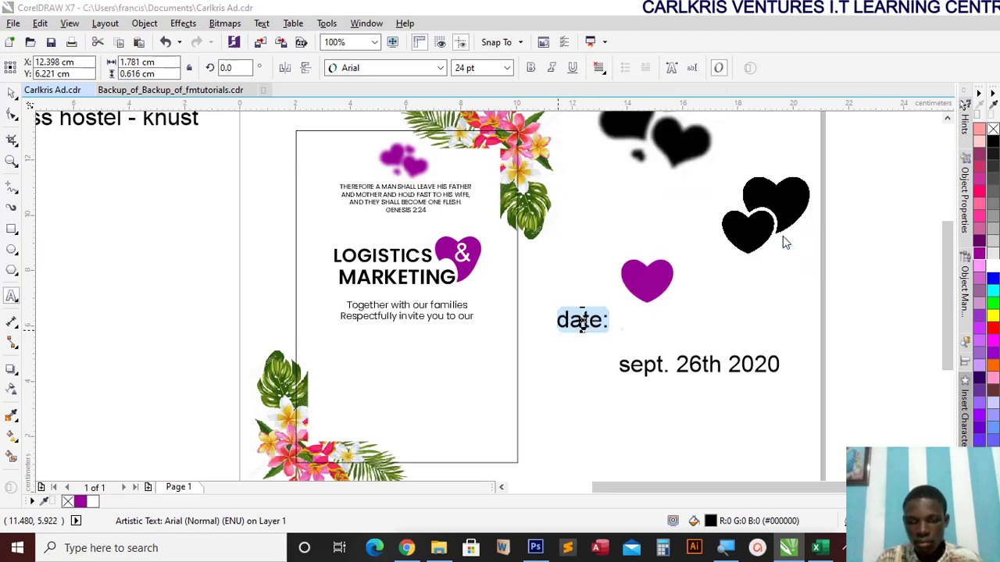
{"action": "left_click", "coordinate": [440, 68]}
{"action": "left_click", "coordinate": [398, 123]}
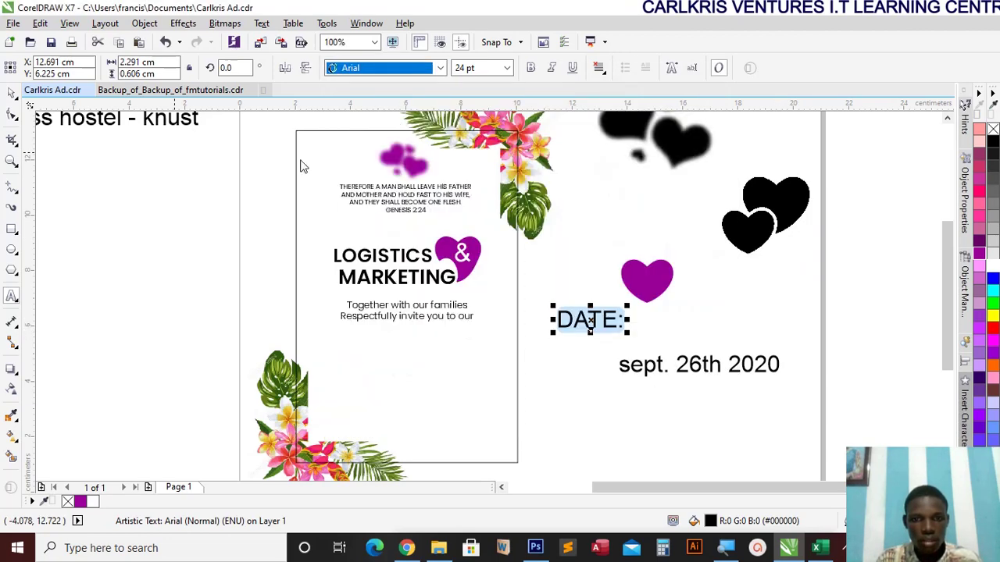
Shrink the DATE: text to about 12.17 pt and place it under the two invitation lines
{"action": "key", "text": "ctrl+space"}
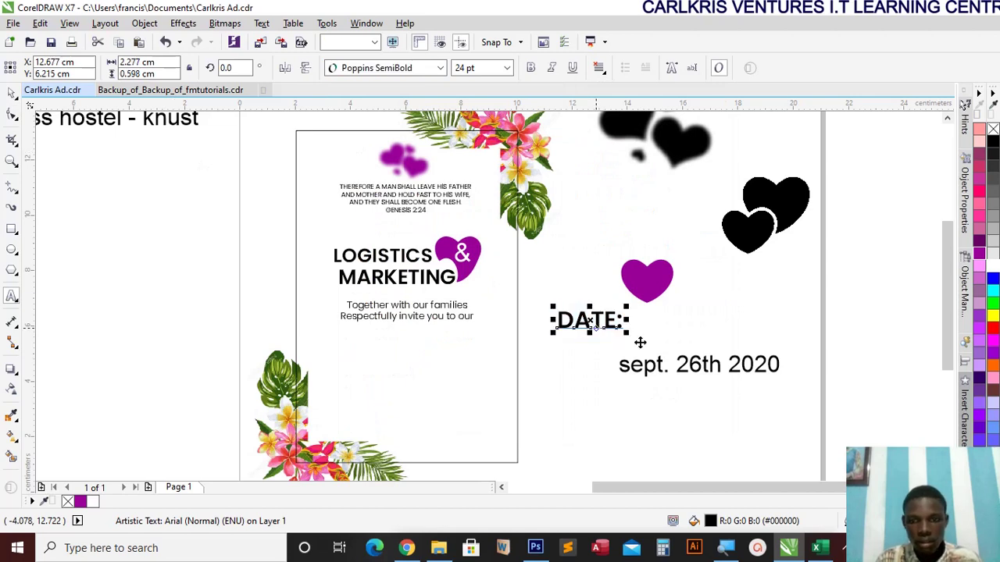
{"action": "left_click_drag", "start_coordinate": [628, 339], "coordinate": [606, 329]}
{"action": "left_click_drag", "start_coordinate": [595, 332], "coordinate": [423, 343]}
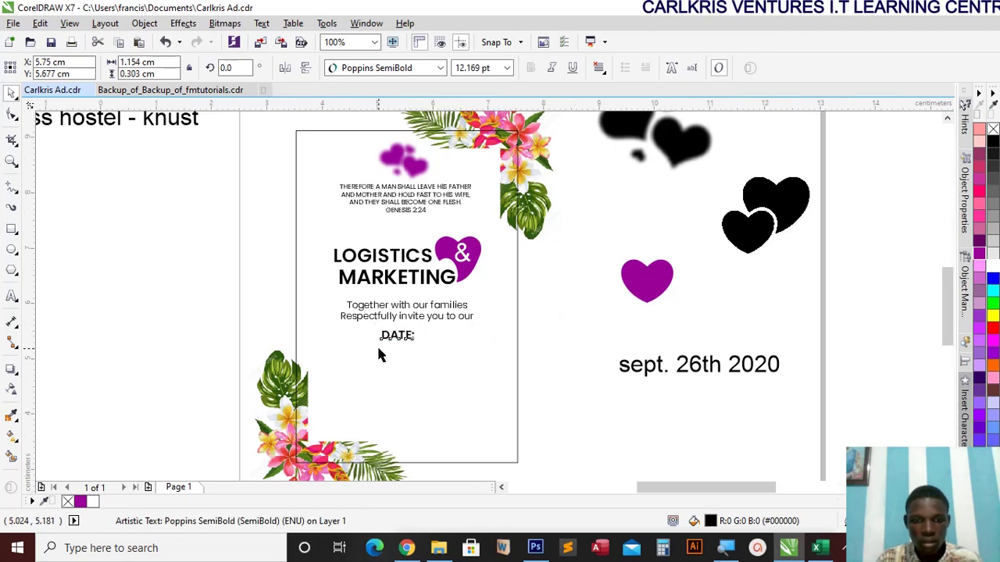
Draw a vertical 2-point line about 0.73 cm long below DATE:, slightly to its left
{"action": "scroll", "coordinate": [378, 345], "scroll_direction": "up", "scroll_amount": 2}
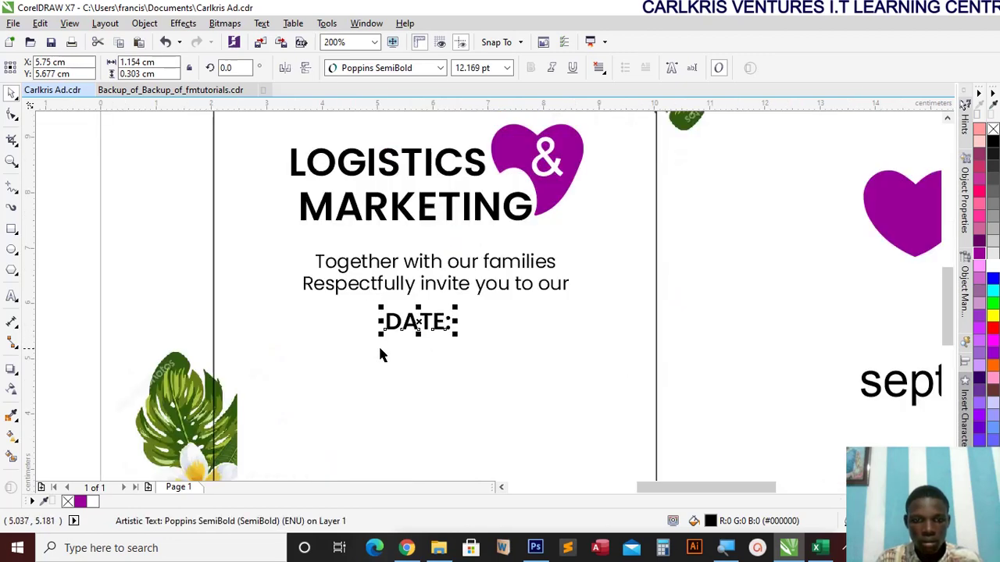
{"action": "left_click", "coordinate": [19, 194]}
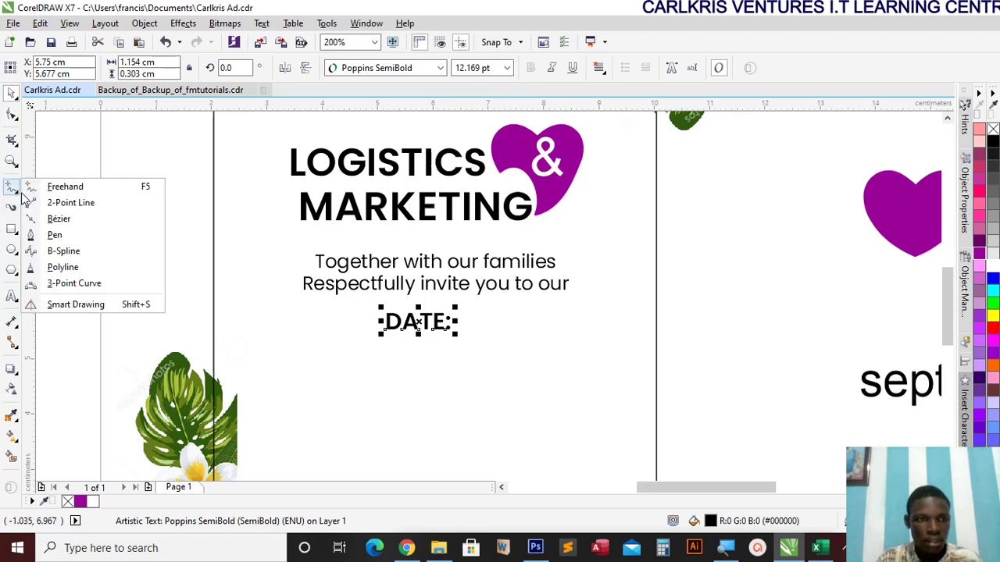
{"action": "left_click", "coordinate": [38, 202]}
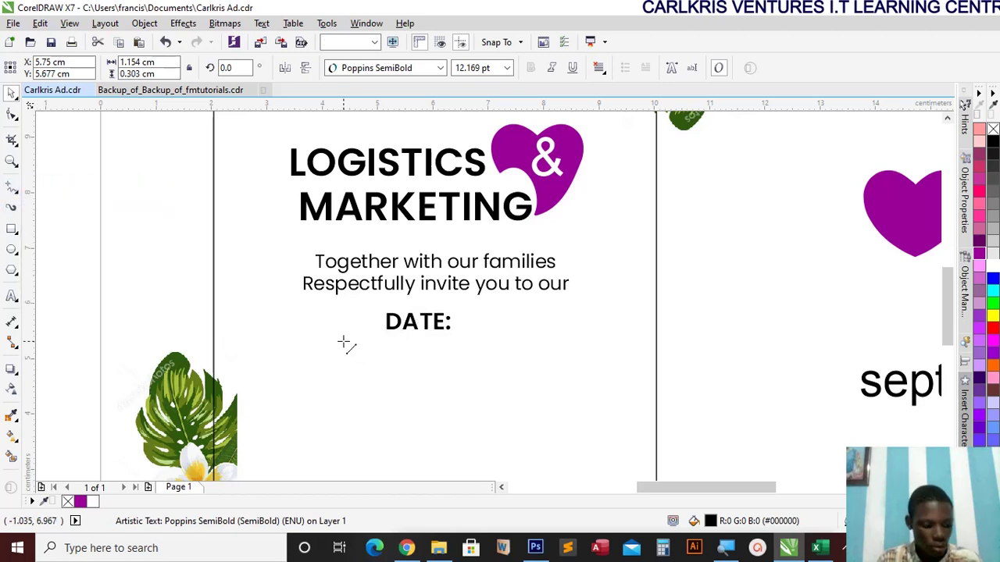
{"action": "left_click_drag", "start_coordinate": [342, 386], "coordinate": [342, 379]}
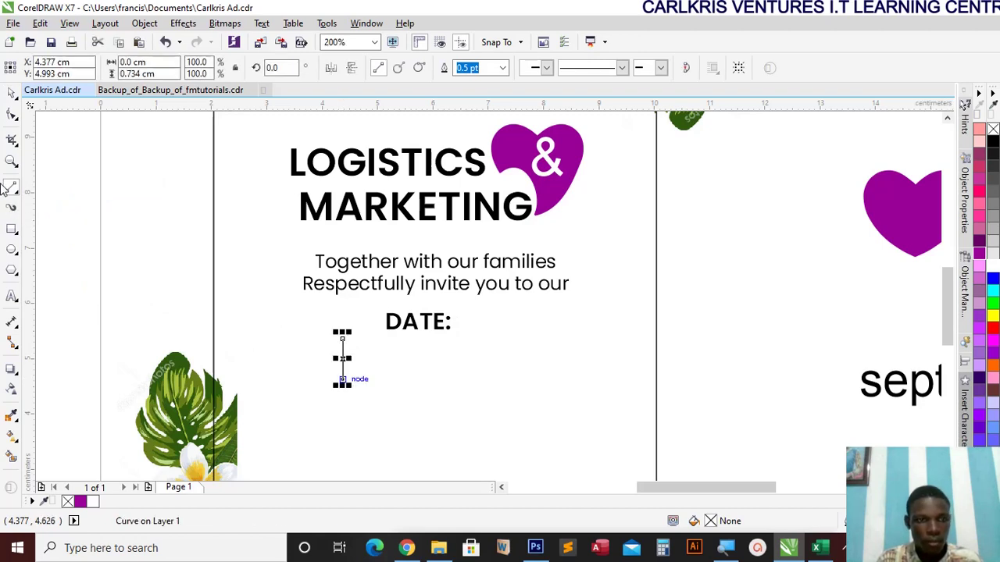
Duplicate the vertical line and shift the copy about 1.35 cm to the right
{"action": "left_click", "coordinate": [9, 93]}
{"action": "key", "text": "plus"}
{"action": "key", "text": "Right"}
{"action": "key", "text": "Right"}
{"action": "key", "text": "Right"}
{"action": "key", "text": "Right"}
{"action": "key", "text": "Right"}
{"action": "key", "text": "Right"}
{"action": "key", "text": "Right"}
{"action": "key", "text": "Right"}
{"action": "key", "text": "Right"}
{"action": "key", "text": "Right"}
{"action": "key", "text": "Right"}
{"action": "key", "text": "Right"}
{"action": "key", "text": "Right"}
{"action": "key", "text": "Right"}
{"action": "key", "text": "Right"}
{"action": "key", "text": "Right"}
{"action": "key", "text": "Right"}
{"action": "key", "text": "Right"}
{"action": "key", "text": "Right"}
{"action": "key", "text": "Right"}
{"action": "key", "text": "Right"}
{"action": "key", "text": "Right"}
{"action": "key", "text": "Right"}
{"action": "key", "text": "Right"}
{"action": "key", "text": "Right"}
{"action": "key", "text": "Right"}
{"action": "key", "text": "Right"}
{"action": "key", "text": "Right"}
{"action": "key", "text": "Right"}
{"action": "key", "text": "Right"}
{"action": "key", "text": "Right"}
{"action": "key", "text": "Right"}
{"action": "key", "text": "Right"}
{"action": "key", "text": "Right"}
{"action": "key", "text": "Right"}
{"action": "key", "text": "Right"}
{"action": "key", "text": "Right"}
{"action": "key", "text": "Right"}
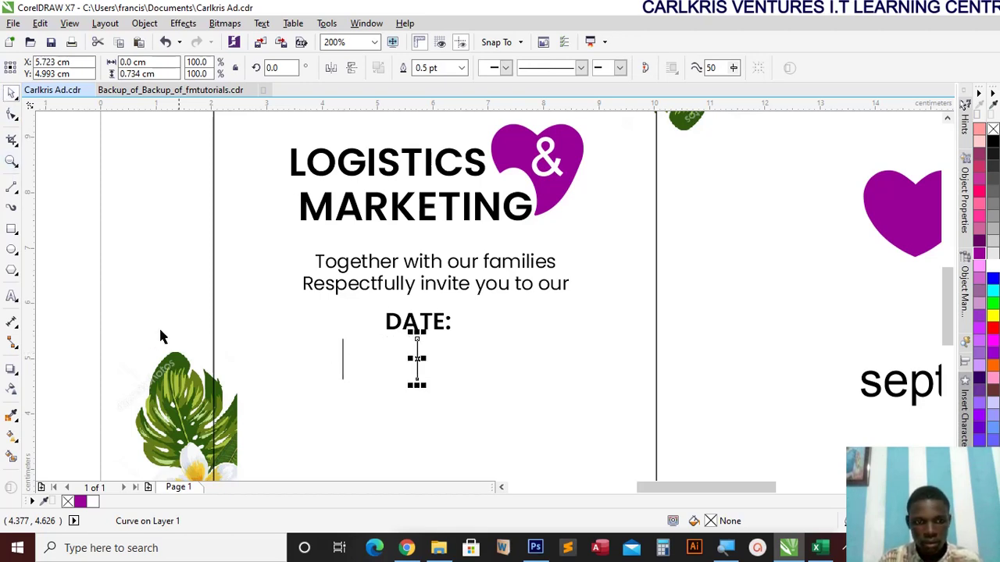
Select both vertical lines and move them about 0.7 cm right so the pair is centred under DATE:
{"action": "left_click_drag", "start_coordinate": [83, 307], "coordinate": [445, 400]}
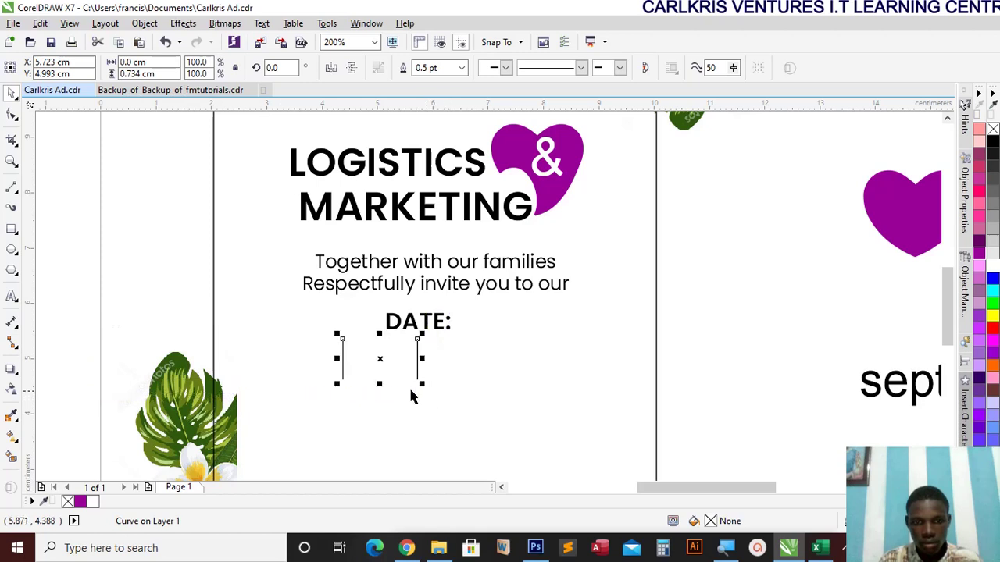
{"action": "key", "text": "Right"}
{"action": "key", "text": "Right"}
{"action": "key", "text": "Right"}
{"action": "key", "text": "Right"}
{"action": "key", "text": "Right"}
{"action": "key", "text": "Right"}
{"action": "key", "text": "Right"}
{"action": "key", "text": "Right"}
{"action": "key", "text": "Right"}
{"action": "key", "text": "Right"}
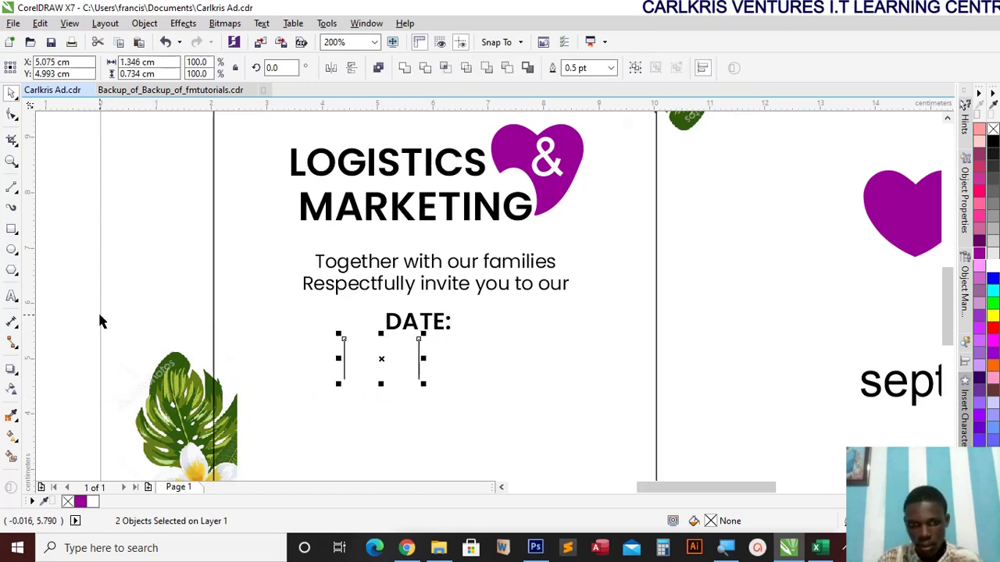
{"action": "key", "text": "Right"}
{"action": "key", "text": "Right"}
{"action": "key", "text": "Right"}
{"action": "key", "text": "Right"}
{"action": "key", "text": "Right"}
{"action": "key", "text": "Right"}
{"action": "key", "text": "Right"}
{"action": "key", "text": "Right"}
{"action": "key", "text": "Right"}
{"action": "key", "text": "Right"}
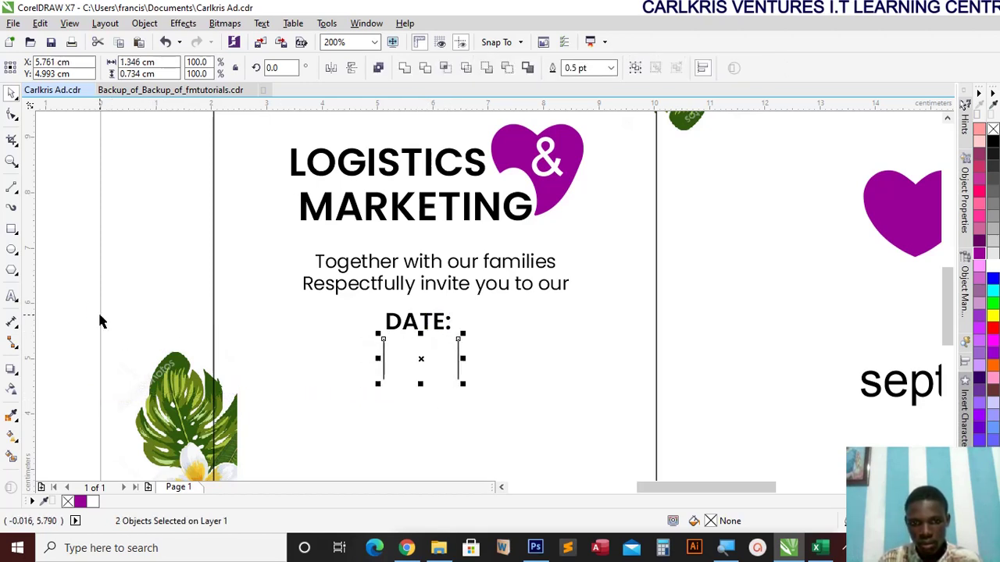
Cut "sept." out of the "sept. 26th 2020" text and paste it as separate text above the remaining date
{"action": "left_click_drag", "start_coordinate": [869, 383], "coordinate": [758, 344]}
{"action": "double_click", "coordinate": [807, 344]}
{"action": "left_click_drag", "start_coordinate": [859, 343], "coordinate": [743, 357]}
{"action": "key", "text": "ctrl+x"}
{"action": "left_click", "coordinate": [741, 259]}
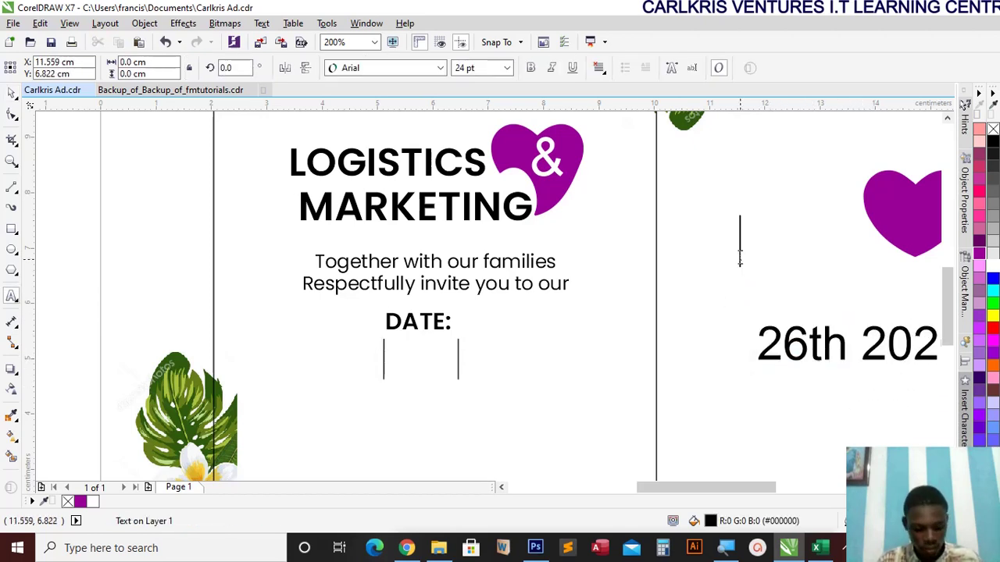
{"action": "key", "text": "ctrl+v"}
Convert the separate "sept." text to UPPERCASE and set its font to Poppins SemiBold
{"action": "left_click_drag", "start_coordinate": [740, 259], "coordinate": [855, 258]}
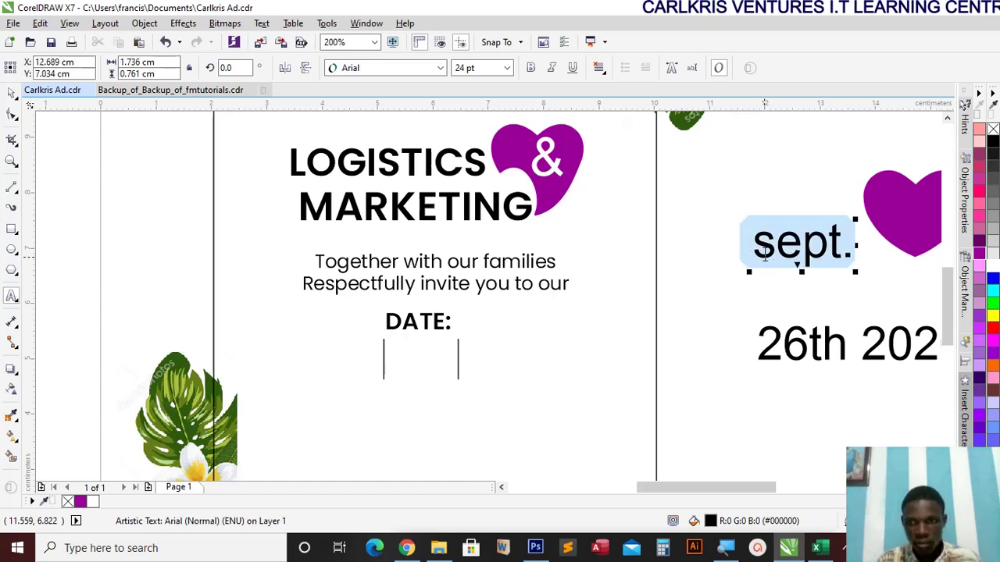
{"action": "right_click", "coordinate": [771, 256]}
{"action": "mouse_move", "coordinate": [820, 398]}
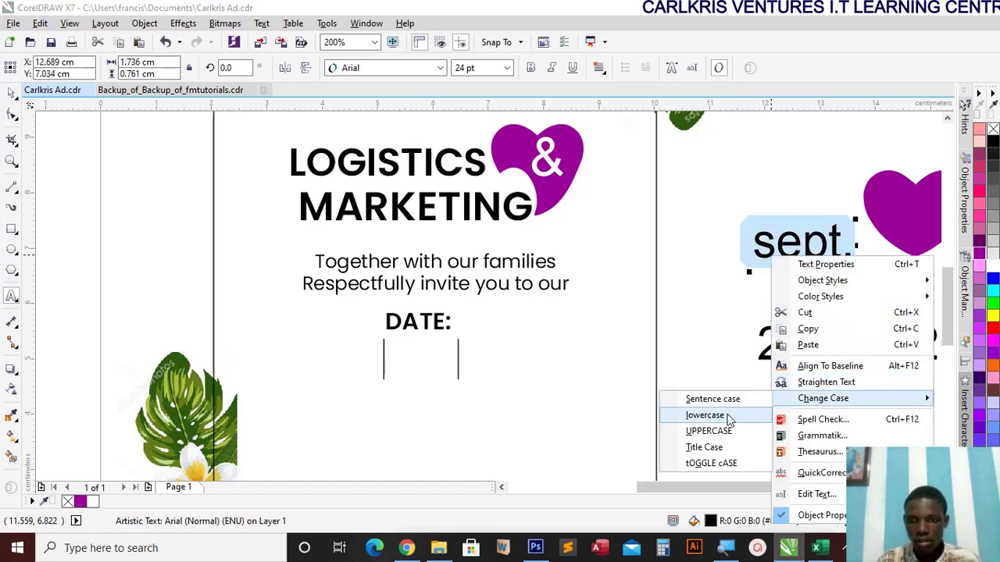
{"action": "left_click", "coordinate": [709, 430]}
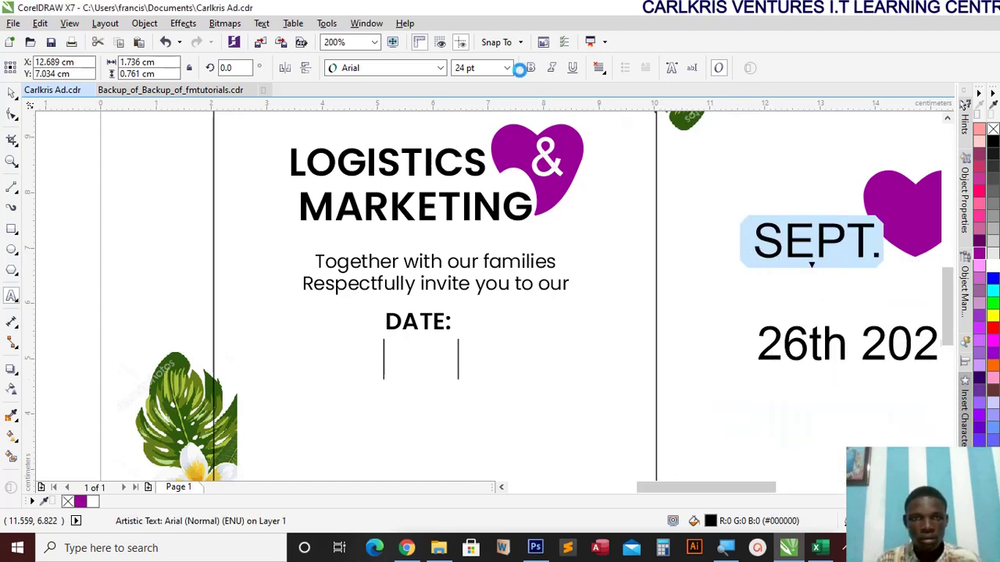
{"action": "left_click", "coordinate": [441, 68]}
{"action": "left_click", "coordinate": [411, 105]}
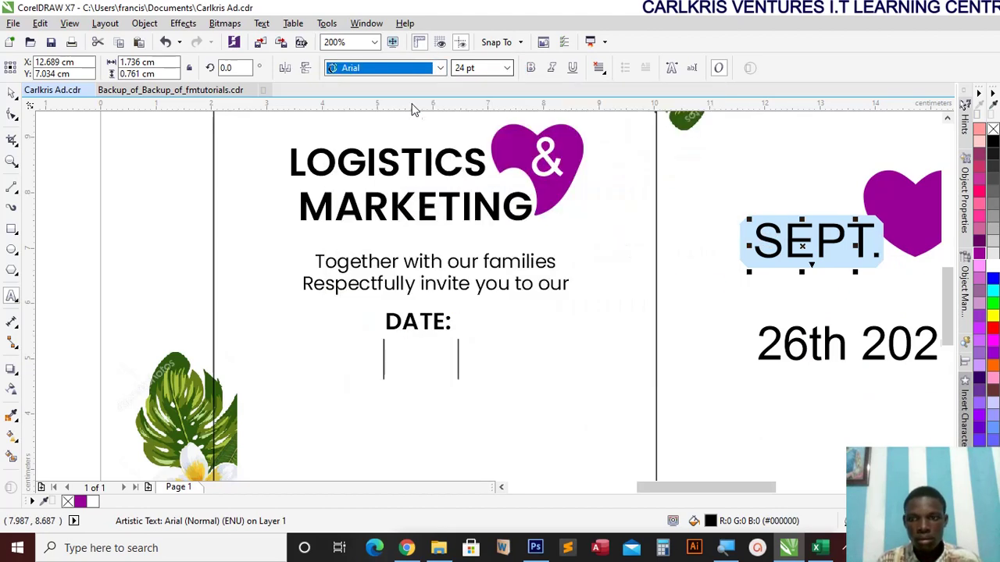
{"action": "key", "text": "ctrl+space"}
Shrink SEPT. to about 15.8 pt and place it just before the first vertical line under DATE:
{"action": "left_click_drag", "start_coordinate": [876, 264], "coordinate": [830, 259]}
{"action": "left_click_drag", "start_coordinate": [739, 241], "coordinate": [327, 358]}
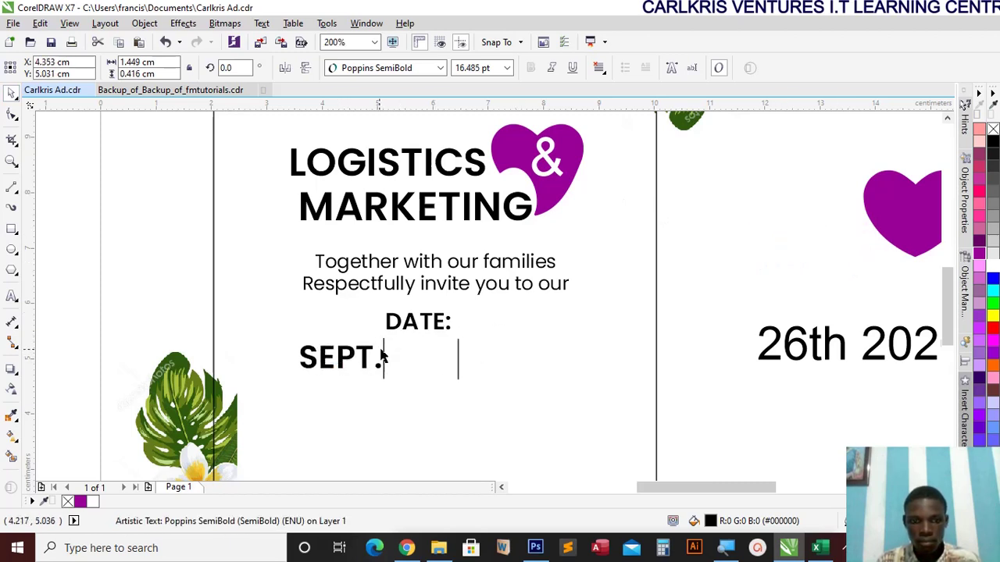
{"action": "left_click_drag", "start_coordinate": [385, 344], "coordinate": [380, 349]}
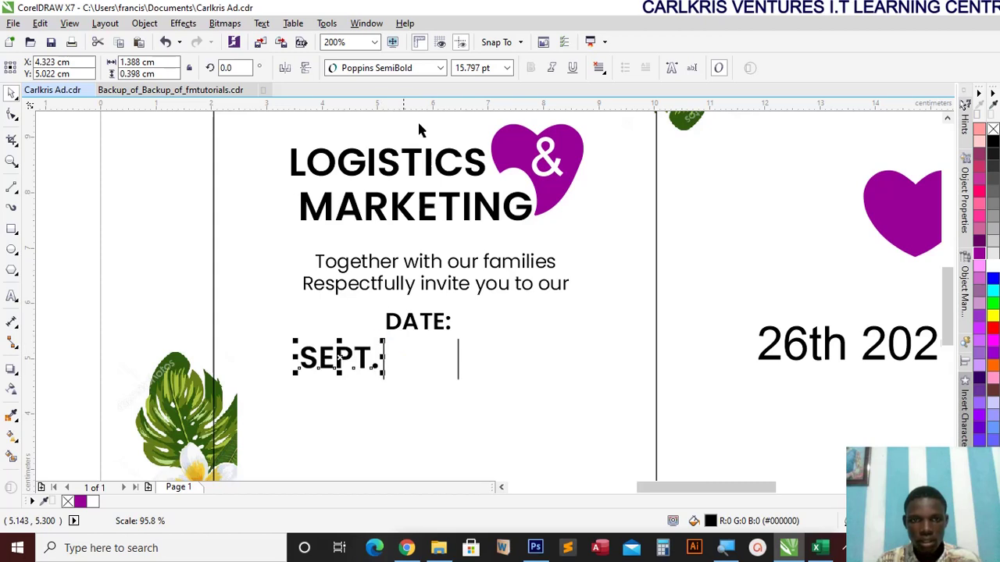
Set the font of SEPT. to Poppins ExtraLight and shrink it to about 14.3 pt
{"action": "left_click", "coordinate": [442, 68]}
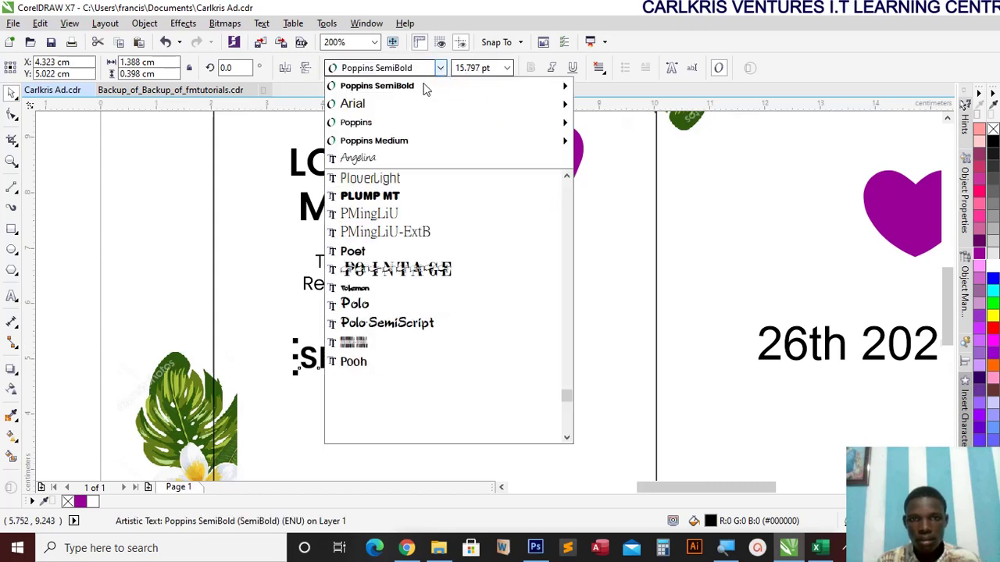
{"action": "mouse_move", "coordinate": [518, 84]}
{"action": "left_click", "coordinate": [614, 120]}
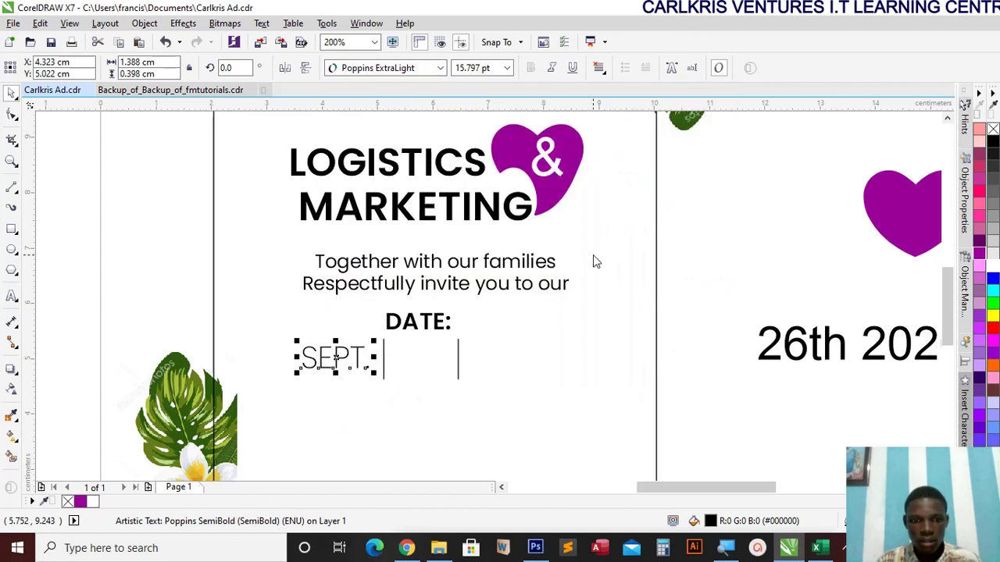
{"action": "left_click_drag", "start_coordinate": [298, 375], "coordinate": [306, 374]}
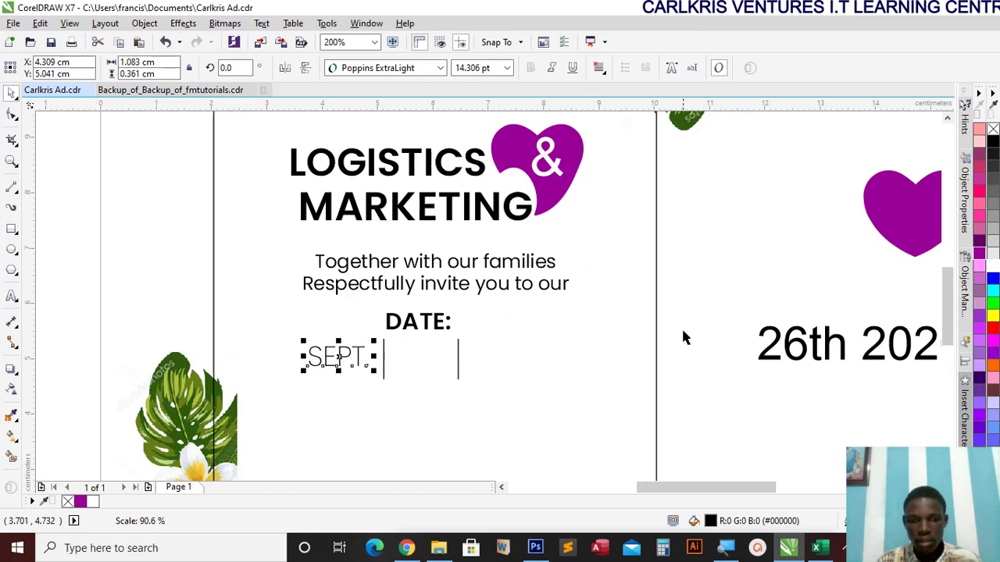
Duplicate SEPT. between the two vertical lines, change the copy to "26TH" and nudge it right to centre it between them
{"action": "left_click_drag", "start_coordinate": [338, 358], "coordinate": [424, 357]}
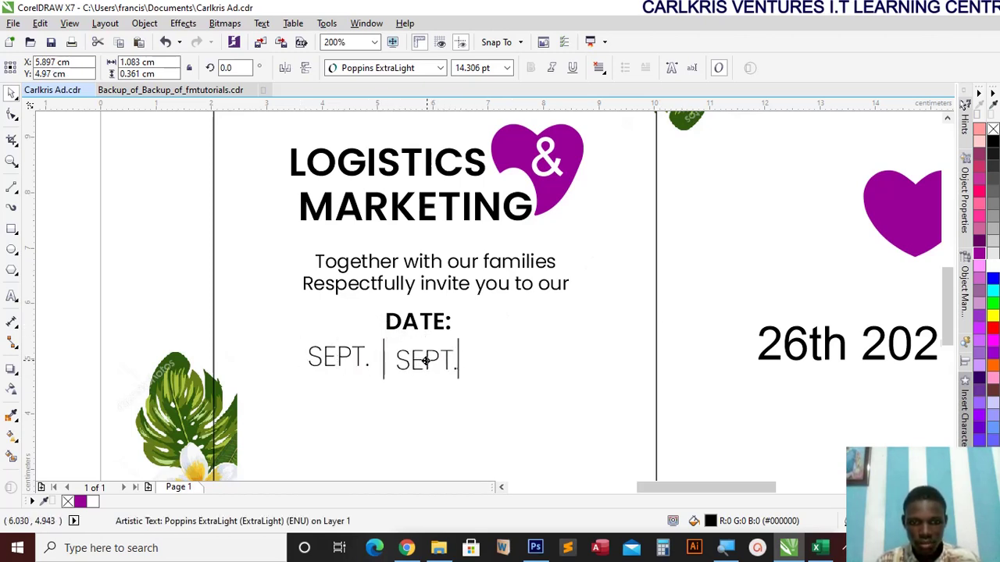
{"action": "double_click", "coordinate": [424, 357]}
{"action": "key", "text": "ctrl+a"}
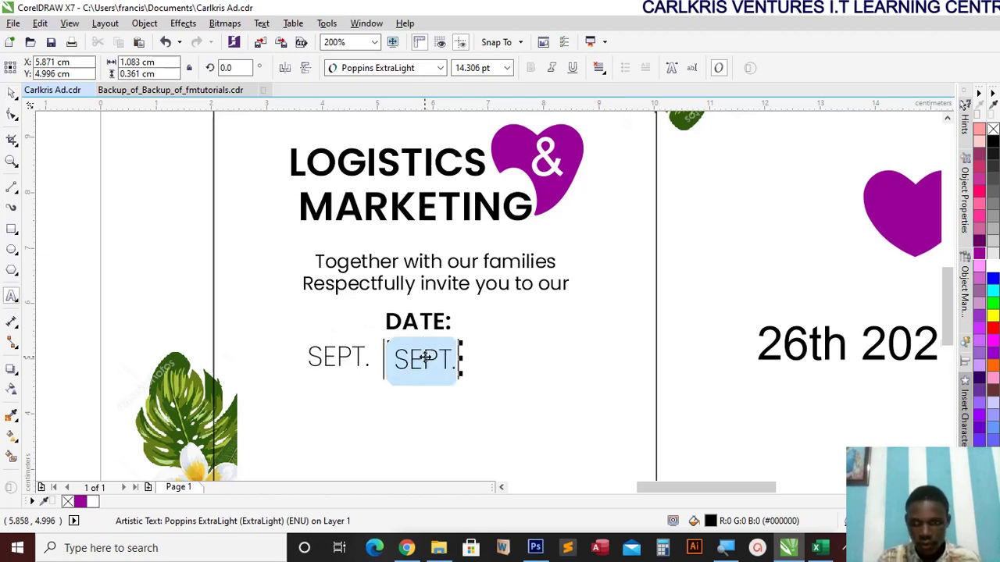
{"action": "type", "text": "26"}
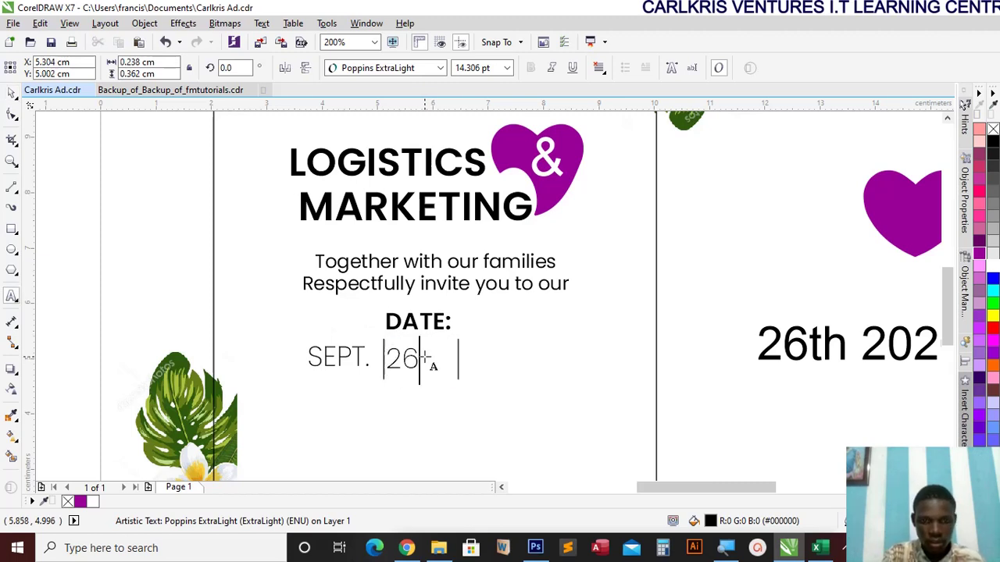
{"action": "type", "text": "TH"}
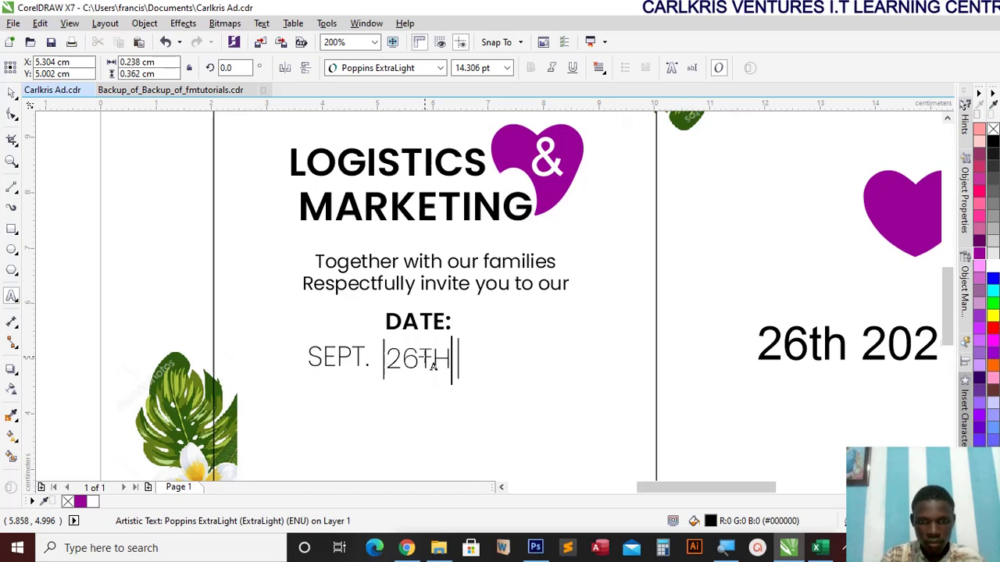
{"action": "key", "text": "Escape"}
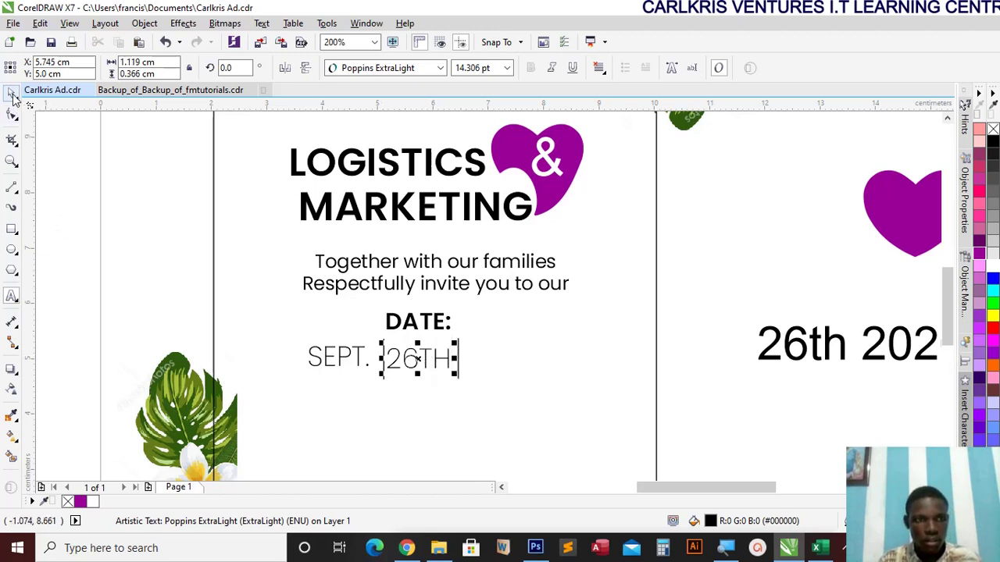
{"action": "key", "text": "Right"}
{"action": "key", "text": "Right"}
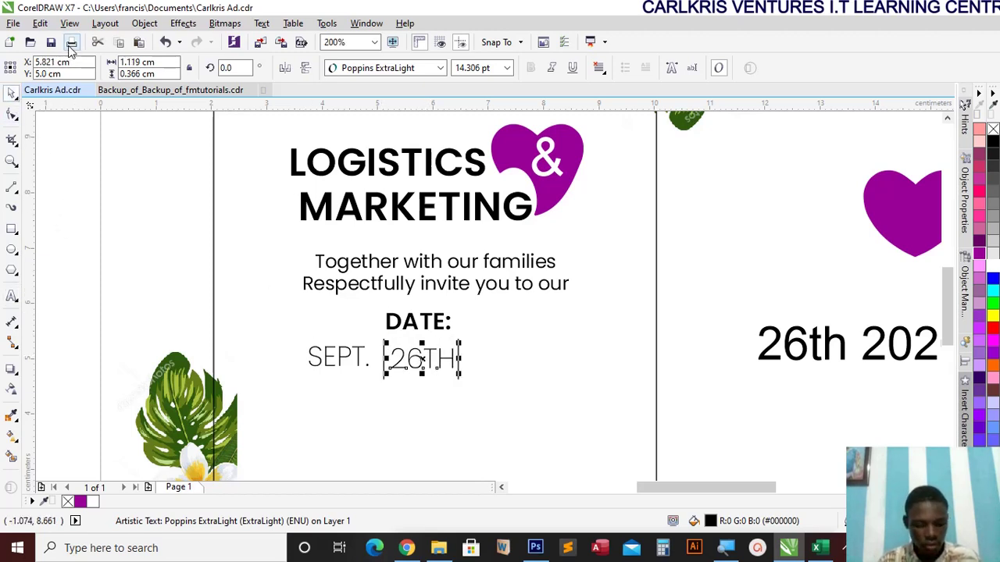
Duplicate 26TH to the right of the second vertical line and change the copy's text to "2020"
{"action": "key", "text": "ctrl+d"}
{"action": "left_click_drag", "start_coordinate": [445, 332], "coordinate": [497, 358]}
{"action": "double_click", "coordinate": [497, 358]}
{"action": "key", "text": "ctrl+a"}
{"action": "type", "text": "2020"}
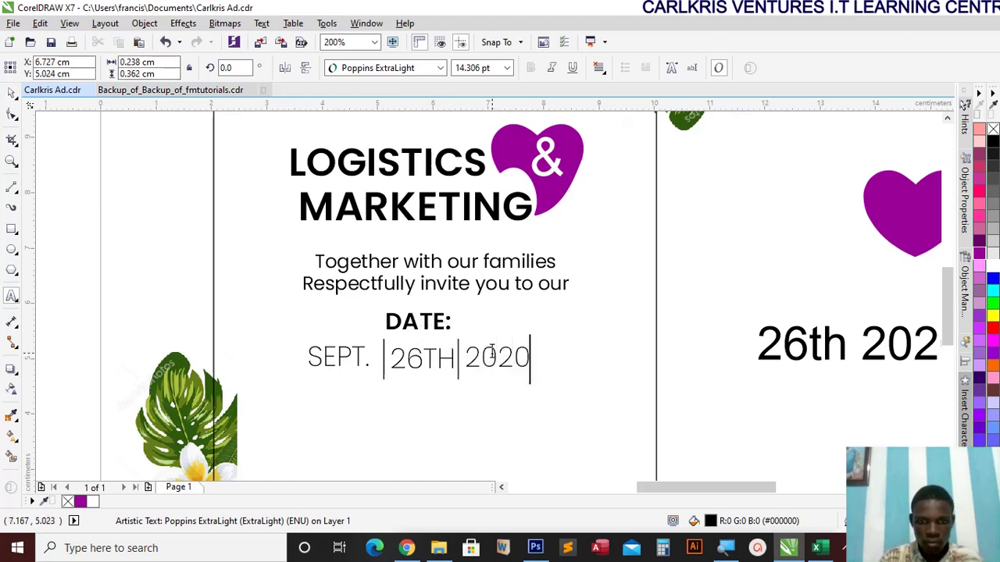
{"action": "left_click", "coordinate": [12, 92]}
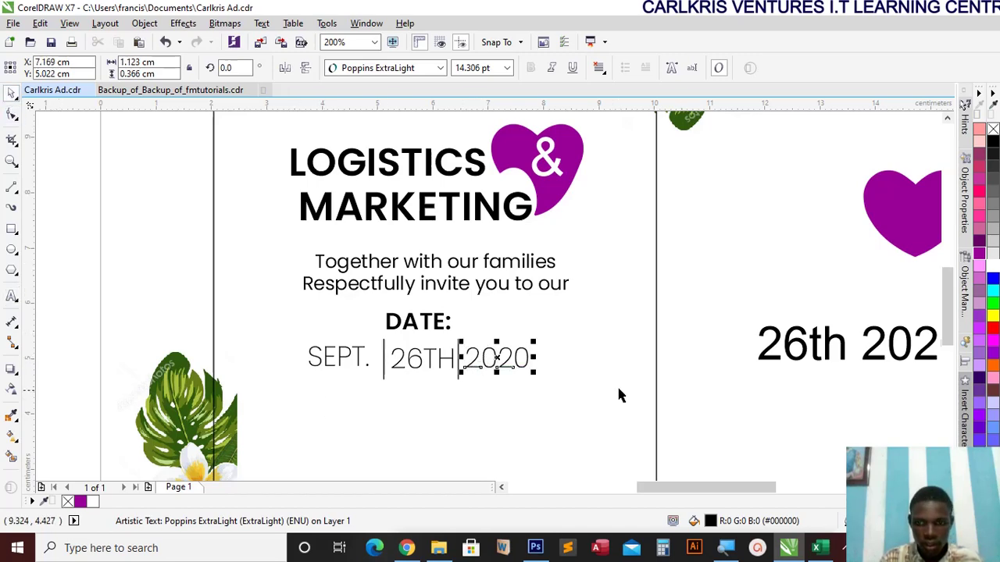
Move the RSVP contact text up, to below the Reception text beside the page
{"action": "scroll", "coordinate": [623, 386], "scroll_direction": "down", "scroll_amount": 1}
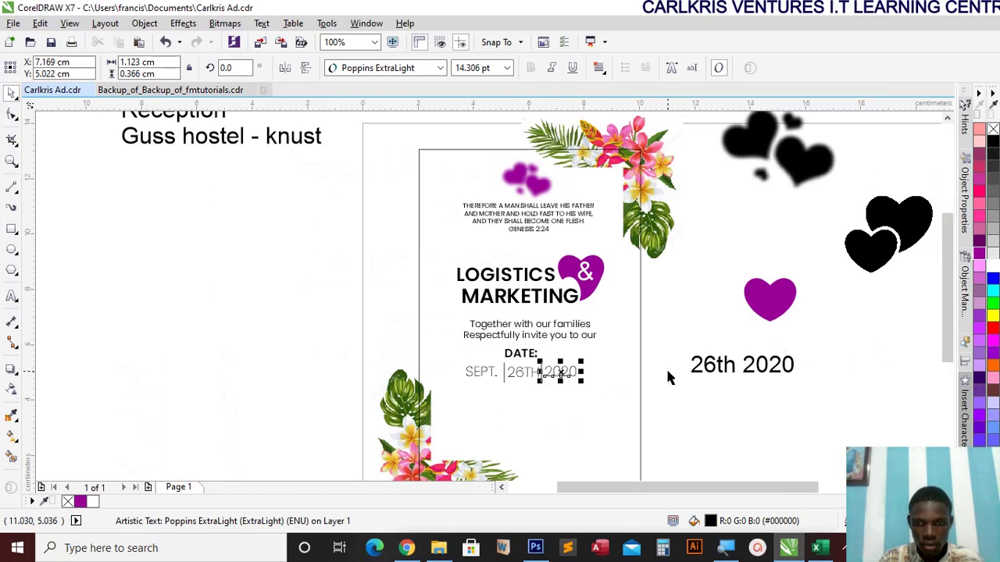
{"action": "scroll", "coordinate": [644, 372], "scroll_direction": "down", "scroll_amount": 1}
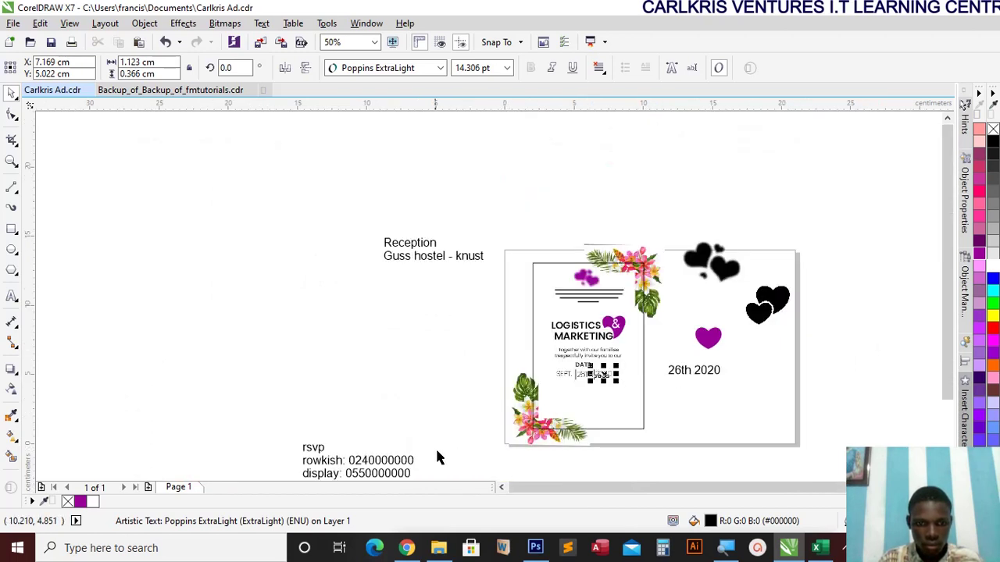
{"action": "left_click_drag", "start_coordinate": [399, 463], "coordinate": [444, 353]}
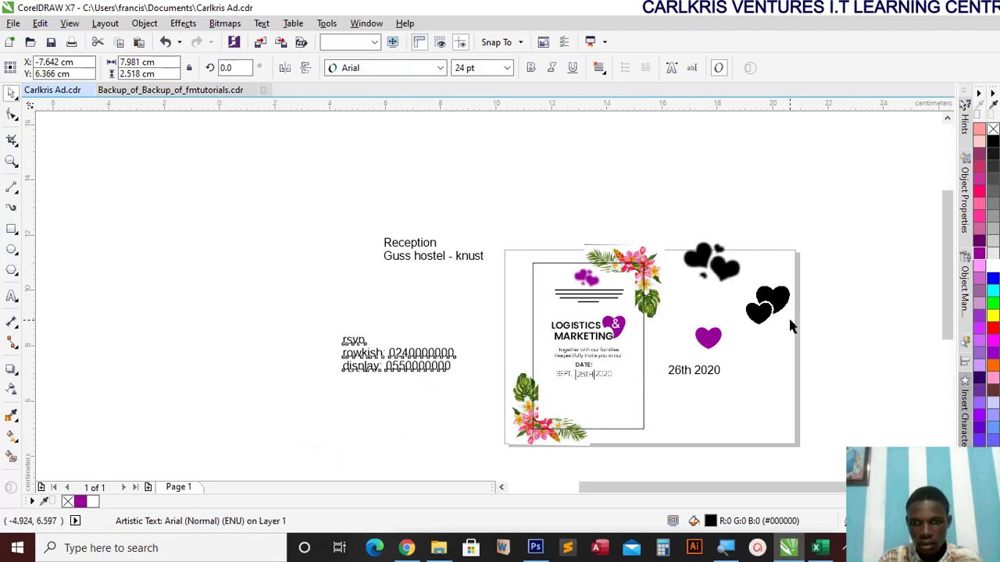
Duplicate the DATE: heading about 3.1 cm to the right on the invitation
{"action": "scroll", "coordinate": [788, 316], "scroll_direction": "up", "scroll_amount": 1}
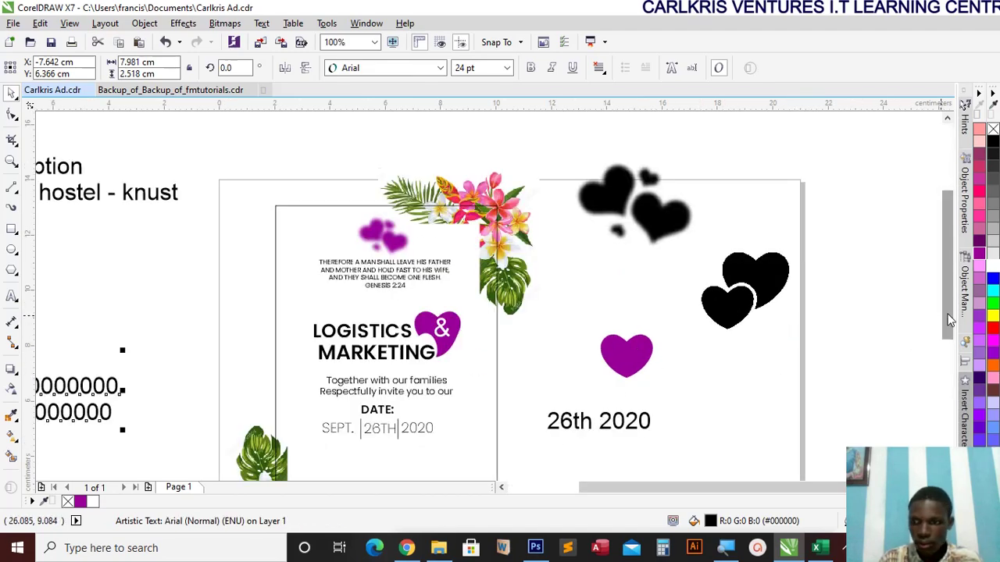
{"action": "scroll", "coordinate": [946, 343], "scroll_direction": "down", "scroll_amount": 2}
{"action": "scroll", "coordinate": [337, 342], "scroll_direction": "up", "scroll_amount": 1}
{"action": "scroll", "coordinate": [337, 342], "scroll_direction": "down", "scroll_amount": 1}
{"action": "left_click", "coordinate": [385, 330]}
{"action": "left_click", "coordinate": [385, 329]}
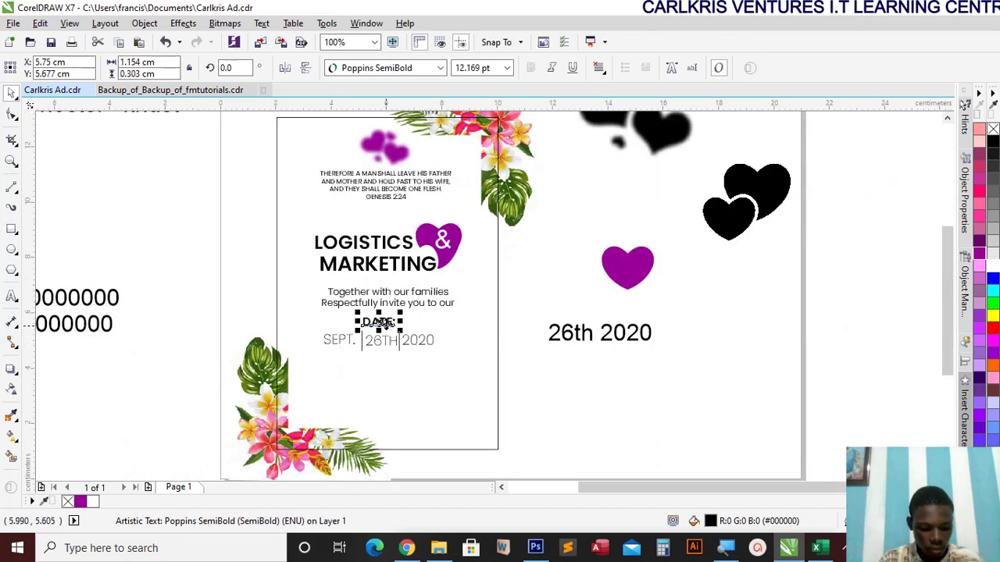
{"action": "left_click_drag", "start_coordinate": [379, 323], "coordinate": [465, 324]}
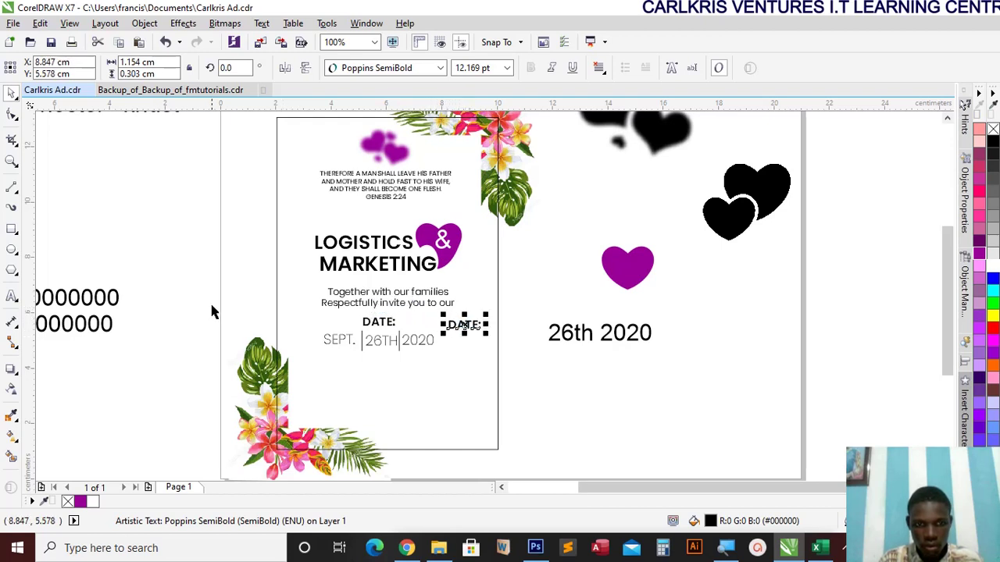
Select the original DATE: heading with its date row and lines, and move them about 1.1 cm left and slightly down
{"action": "left_click_drag", "start_coordinate": [398, 361], "coordinate": [442, 374]}
{"action": "key", "text": "ctrl+g"}
{"action": "key", "text": "Left"}
{"action": "key", "text": "Left"}
{"action": "key", "text": "Left"}
{"action": "key", "text": "Left"}
{"action": "key", "text": "Left"}
{"action": "key", "text": "Left"}
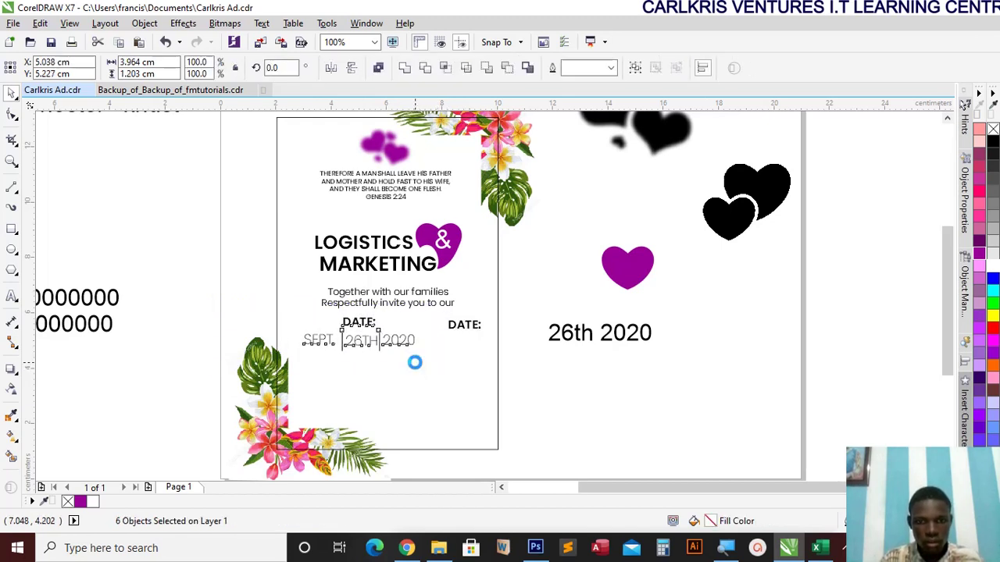
{"action": "key", "text": "Left"}
{"action": "key", "text": "Left"}
{"action": "key", "text": "Left"}
{"action": "key", "text": "Left"}
{"action": "key", "text": "Down"}
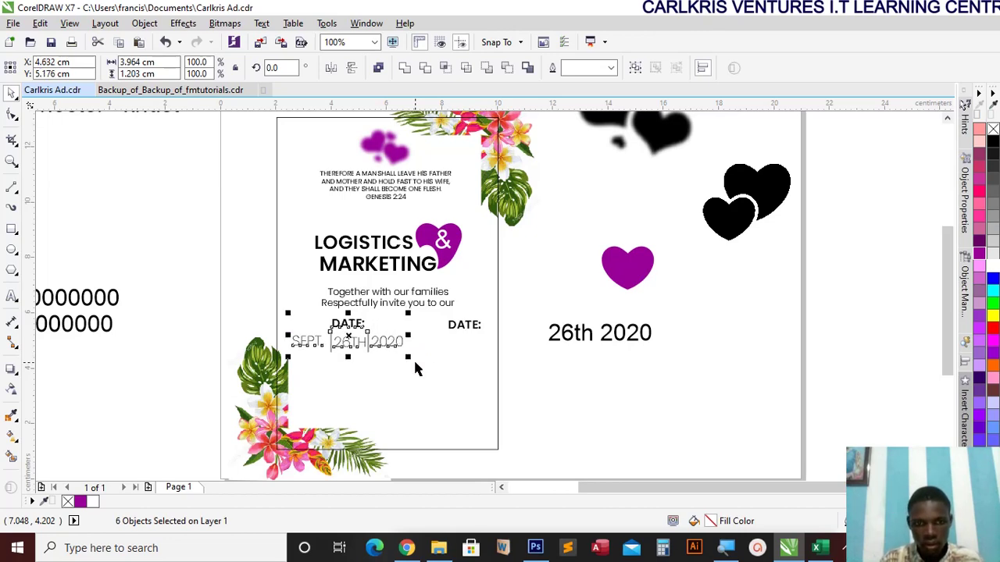
Move the copied DATE: heading about 0.55 cm left and add a horizontal guideline along the top of the headings
{"action": "left_click_drag", "start_coordinate": [460, 333], "coordinate": [450, 324]}
{"action": "scroll", "coordinate": [449, 324], "scroll_direction": "up", "scroll_amount": 1}
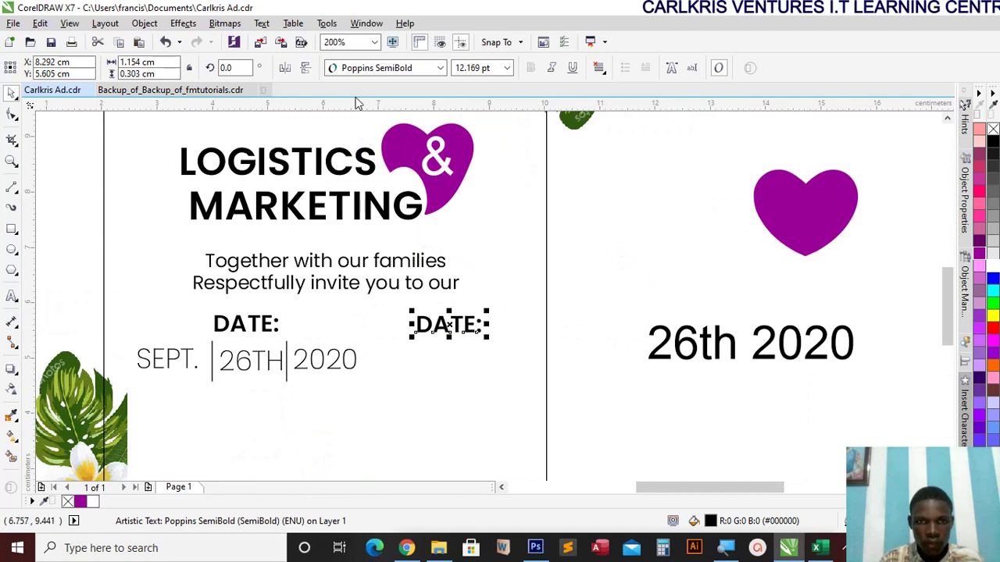
{"action": "left_click_drag", "start_coordinate": [364, 112], "coordinate": [366, 315]}
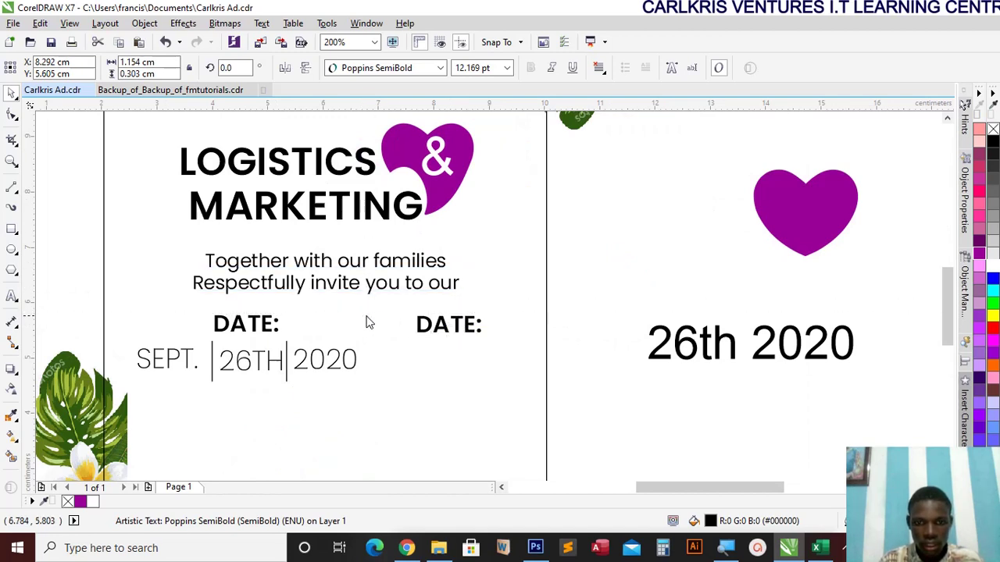
Replace the text of the copied DATE: heading with "TIME"
{"action": "left_click", "coordinate": [417, 326]}
{"action": "double_click", "coordinate": [432, 325]}
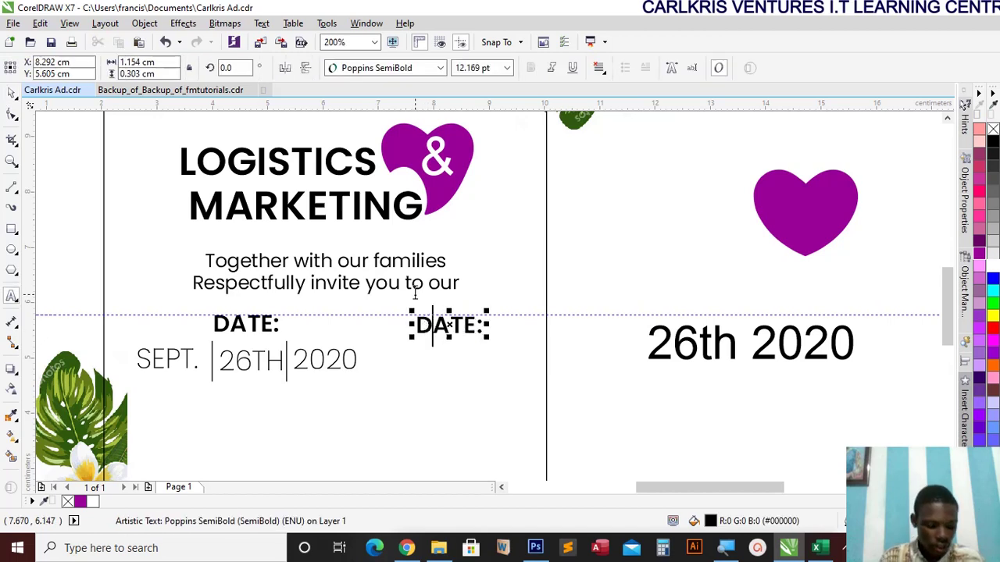
{"action": "key", "text": "ctrl+a"}
{"action": "type", "text": "TIME"}
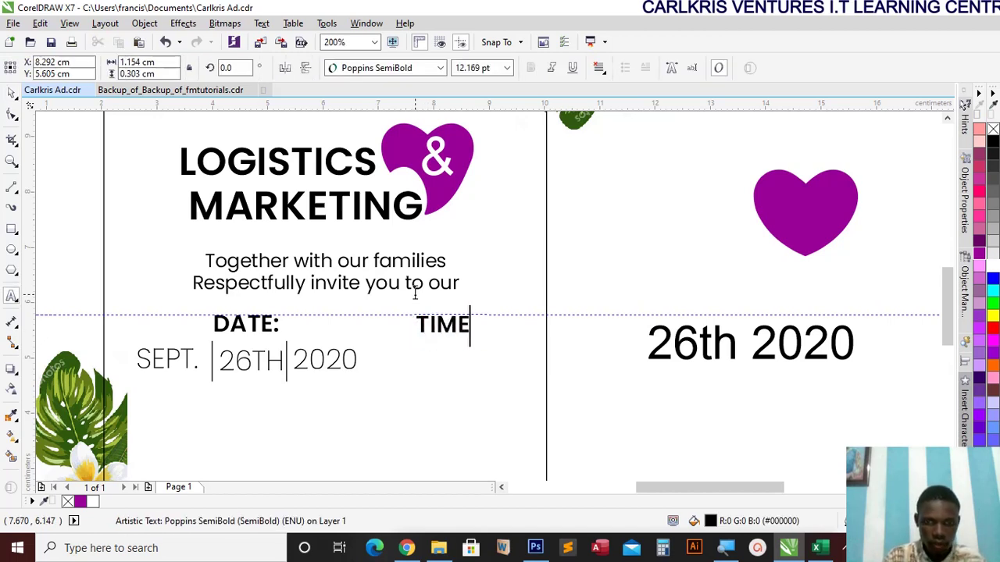
{"action": "key", "text": "ctrl+space"}
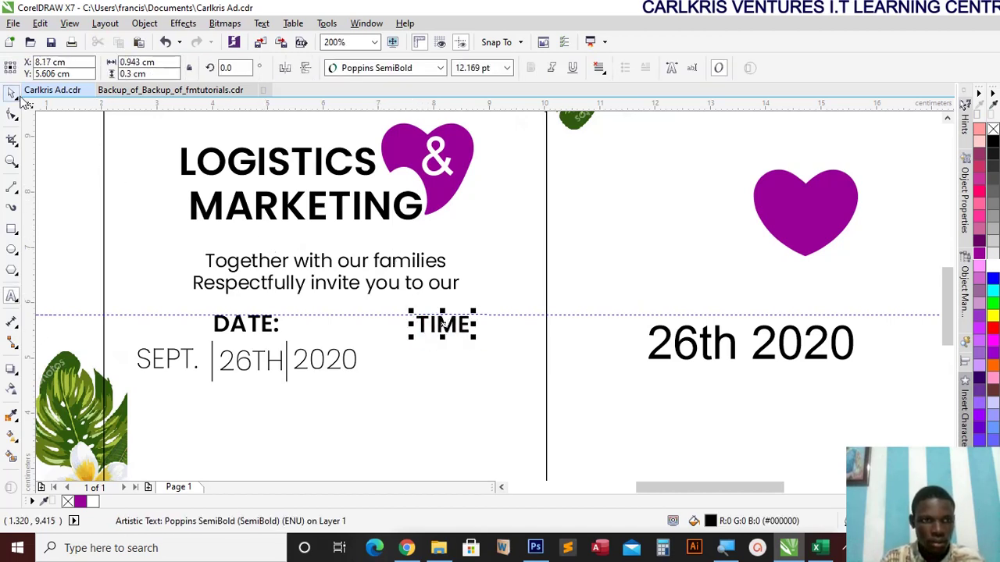
{"action": "key", "text": "Escape"}
Duplicate the 2020 text below the TIME heading and change the copy to "9:00 AM"
{"action": "left_click", "coordinate": [332, 370]}
{"action": "key", "text": "ctrl+d"}
{"action": "left_click_drag", "start_coordinate": [353, 332], "coordinate": [440, 358]}
{"action": "double_click", "coordinate": [438, 357]}
{"action": "double_click", "coordinate": [427, 356]}
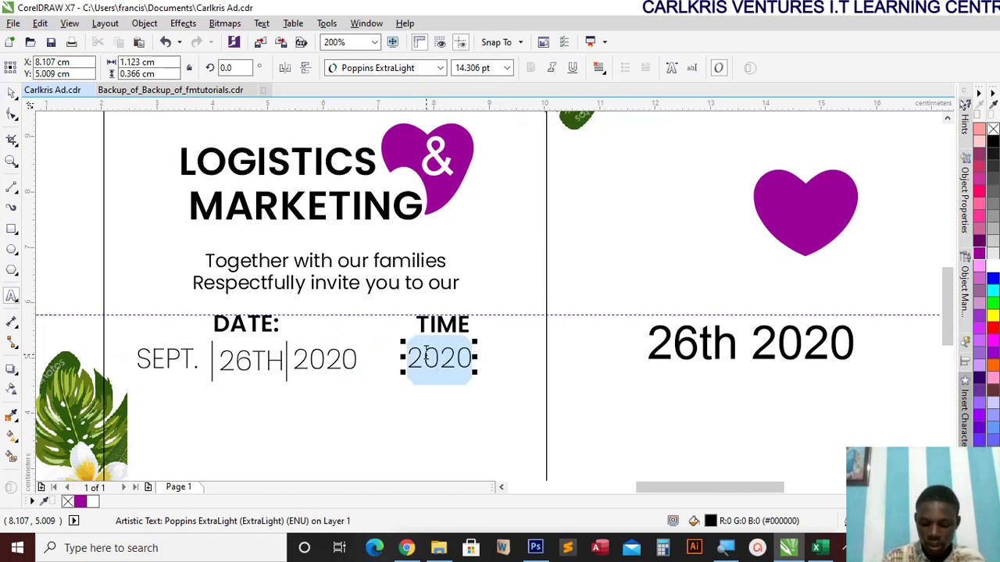
{"action": "type", "text": "9:00"}
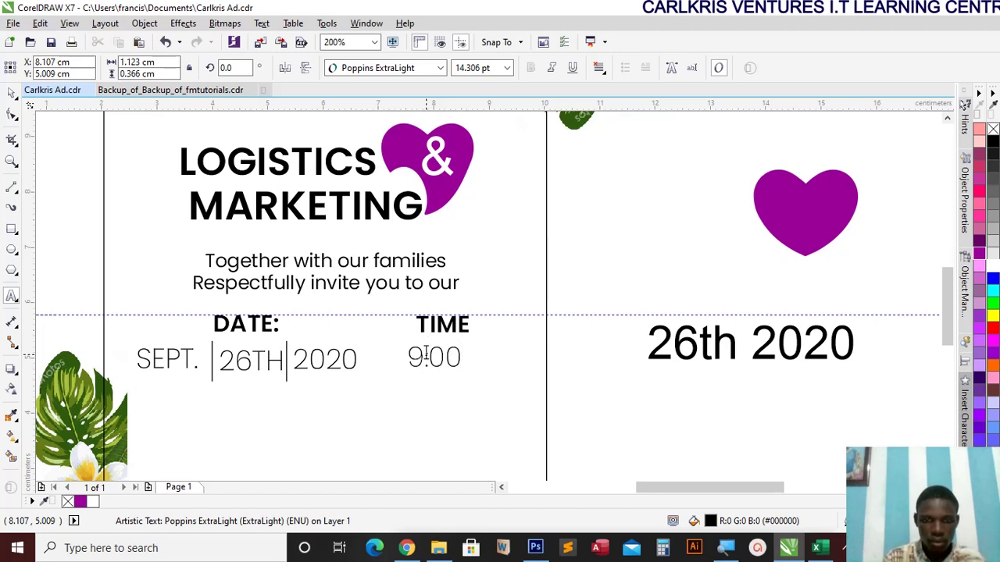
{"action": "type", "text": " AM"}
{"action": "key", "text": "Escape"}
{"action": "left_click_drag", "start_coordinate": [461, 358], "coordinate": [450, 357]}
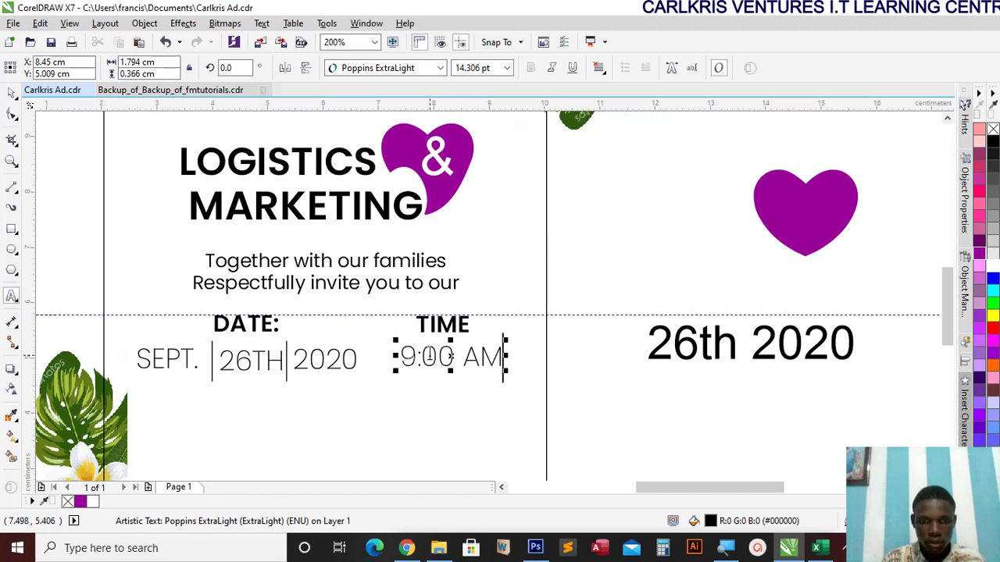
Duplicate the vertical separator line between 26TH and 2020 and place the copy at the left edge of the TIME section
{"action": "left_click", "coordinate": [286, 346]}
{"action": "key", "text": "ctrl+d"}
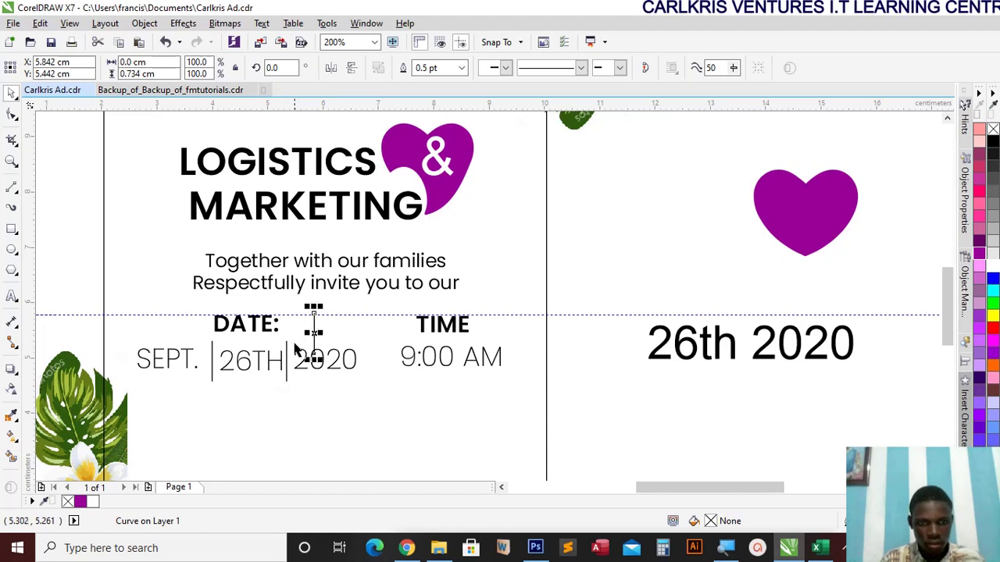
{"action": "left_click_drag", "start_coordinate": [313, 332], "coordinate": [400, 315]}
{"action": "left_click", "coordinate": [574, 356]}
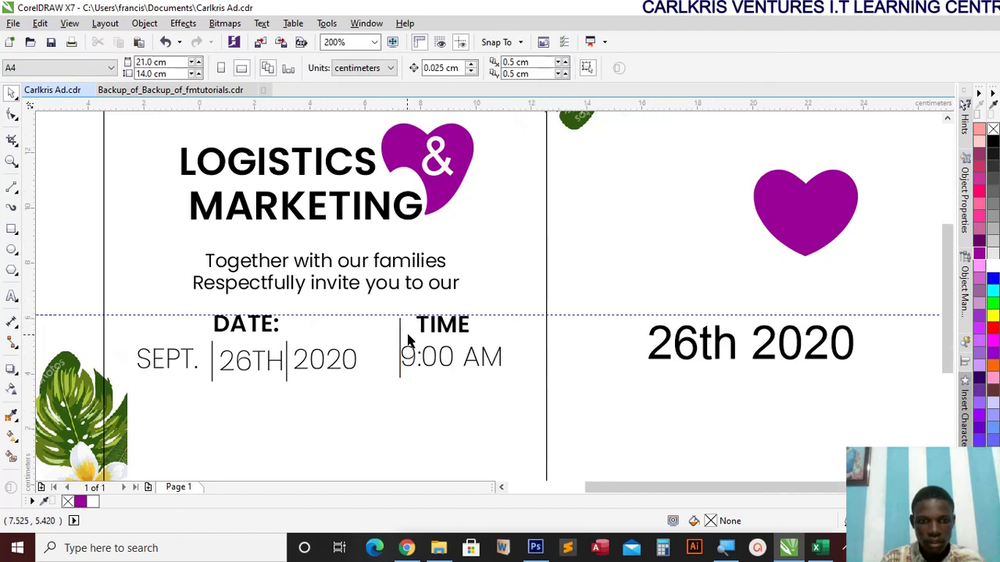
Check the whole invitation layout in a full-screen preview
{"action": "scroll", "coordinate": [406, 341], "scroll_direction": "down", "scroll_amount": 1}
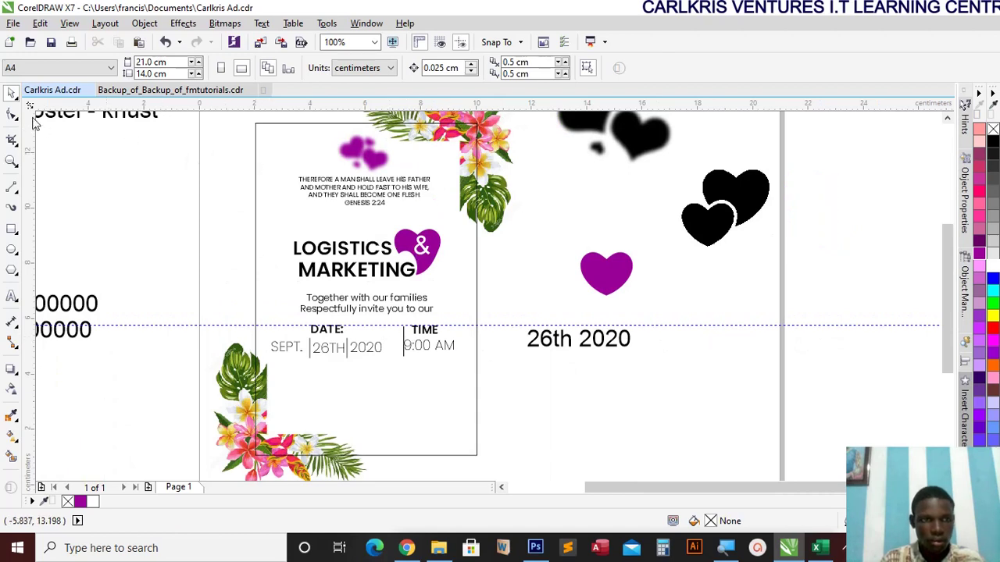
{"action": "scroll", "coordinate": [310, 178], "scroll_direction": "down", "scroll_amount": 1}
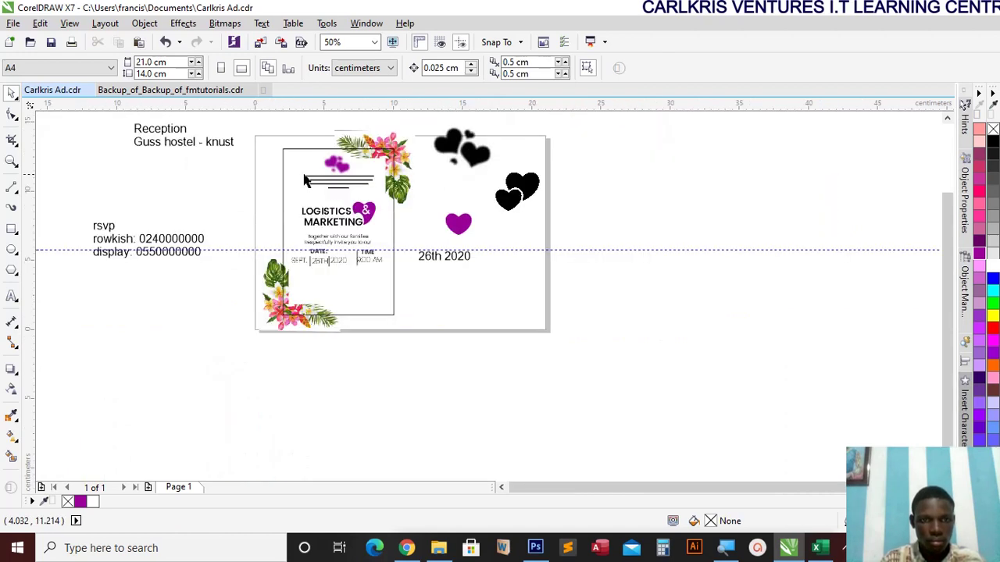
{"action": "left_click", "coordinate": [11, 161]}
{"action": "left_click_drag", "start_coordinate": [251, 135], "coordinate": [427, 342]}
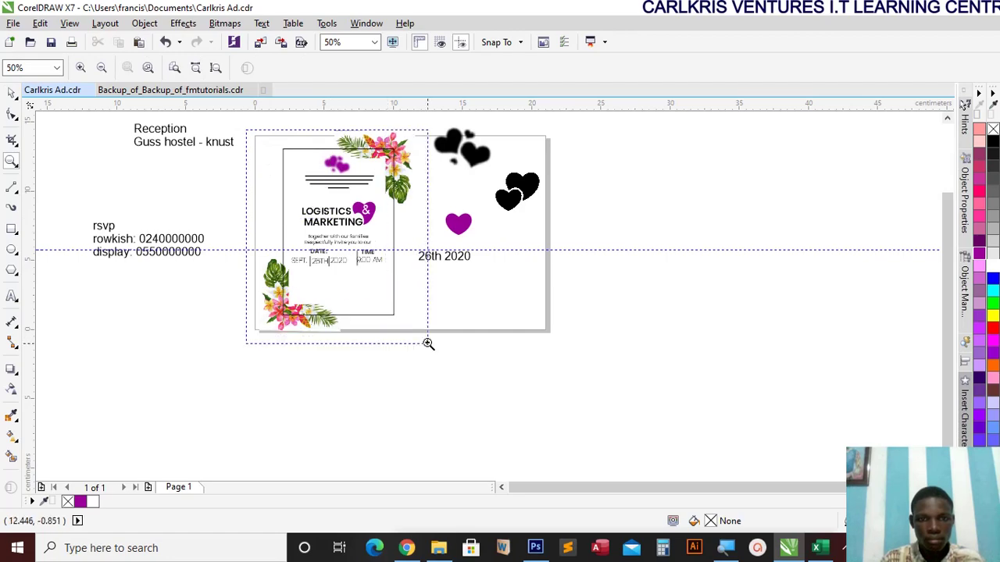
{"action": "left_click", "coordinate": [396, 42]}
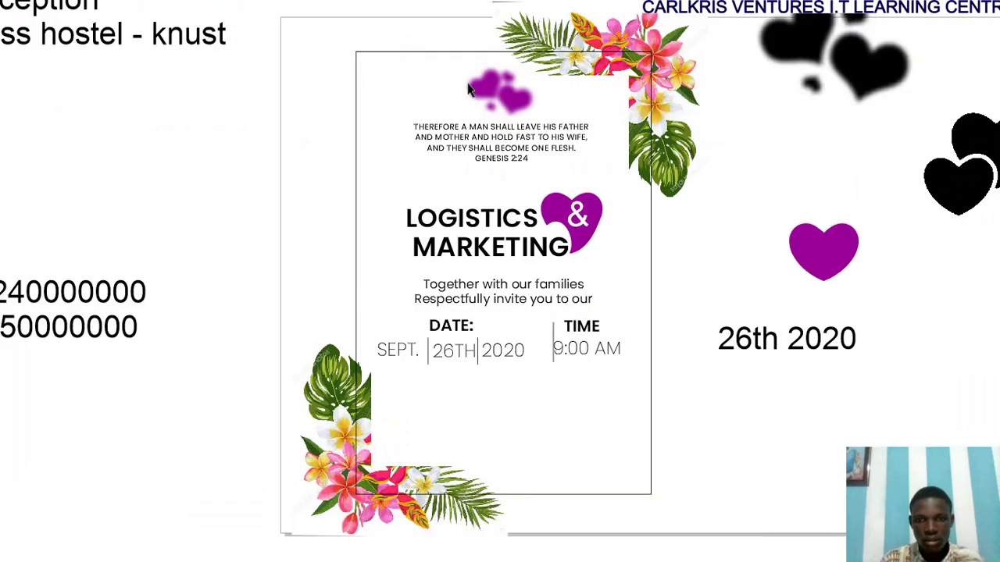
{"action": "left_click", "coordinate": [411, 305]}
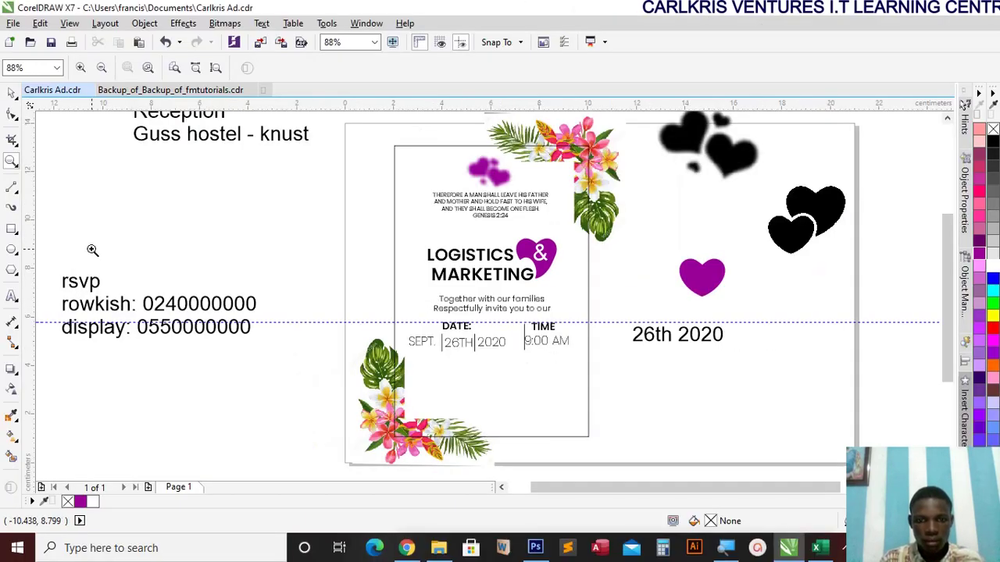
{"action": "left_click", "coordinate": [14, 94]}
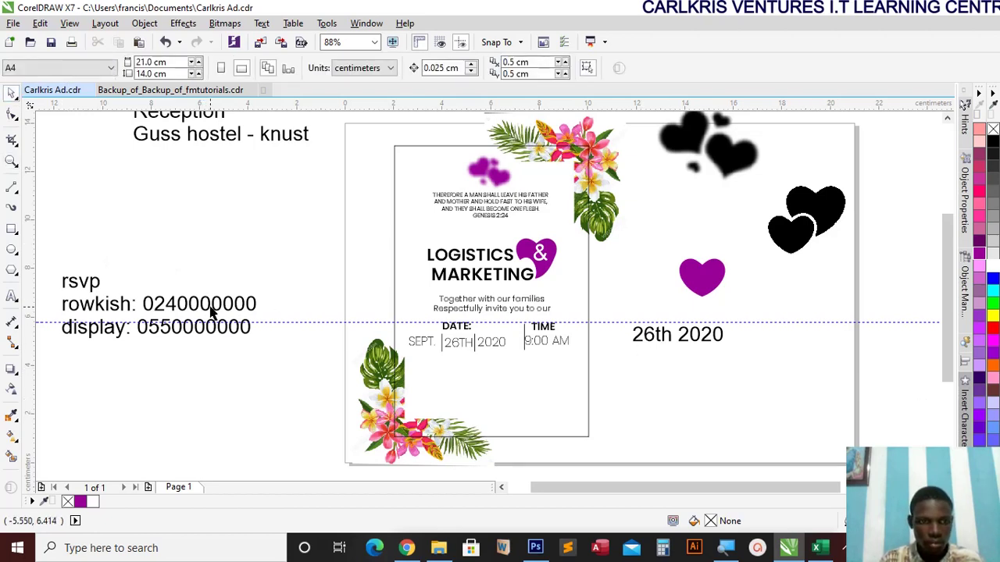
Move the reception venue text from outside the page onto the invitation, below the date and time rows
{"action": "left_click", "coordinate": [234, 137]}
{"action": "left_click", "coordinate": [242, 181]}
{"action": "left_click", "coordinate": [238, 136]}
{"action": "left_click_drag", "start_coordinate": [234, 141], "coordinate": [232, 221]}
{"action": "scroll", "coordinate": [233, 220], "scroll_direction": "down", "scroll_amount": 2}
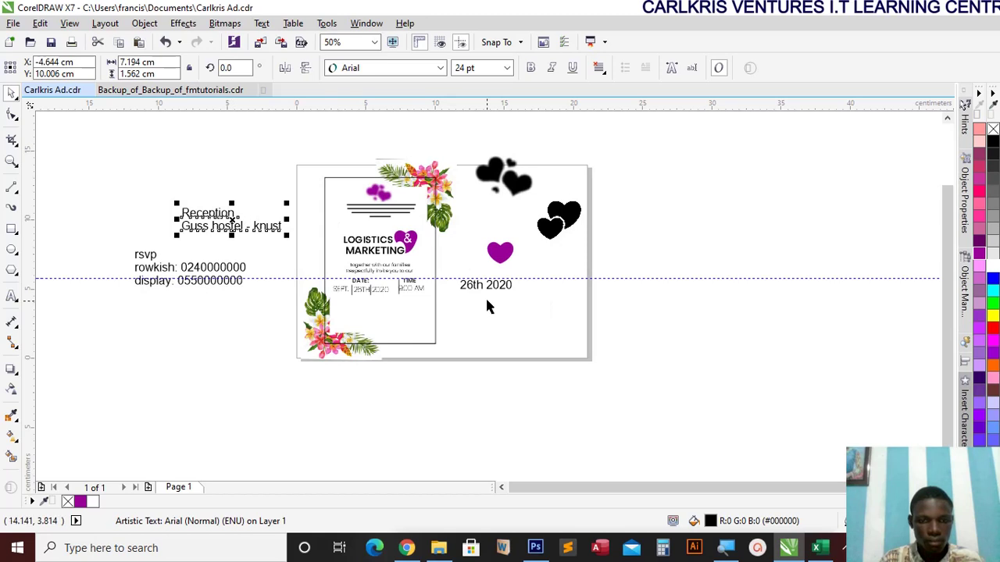
{"action": "left_click_drag", "start_coordinate": [235, 223], "coordinate": [396, 321]}
{"action": "scroll", "coordinate": [374, 328], "scroll_direction": "up", "scroll_amount": 2}
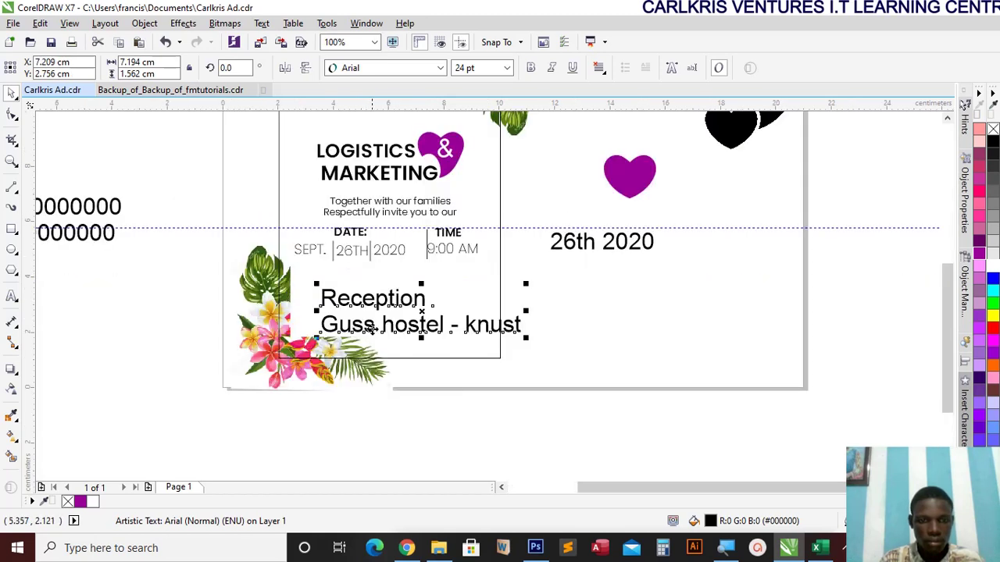
Convert both lines of the reception text to uppercase
{"action": "double_click", "coordinate": [401, 300]}
{"action": "left_click_drag", "start_coordinate": [436, 302], "coordinate": [291, 297]}
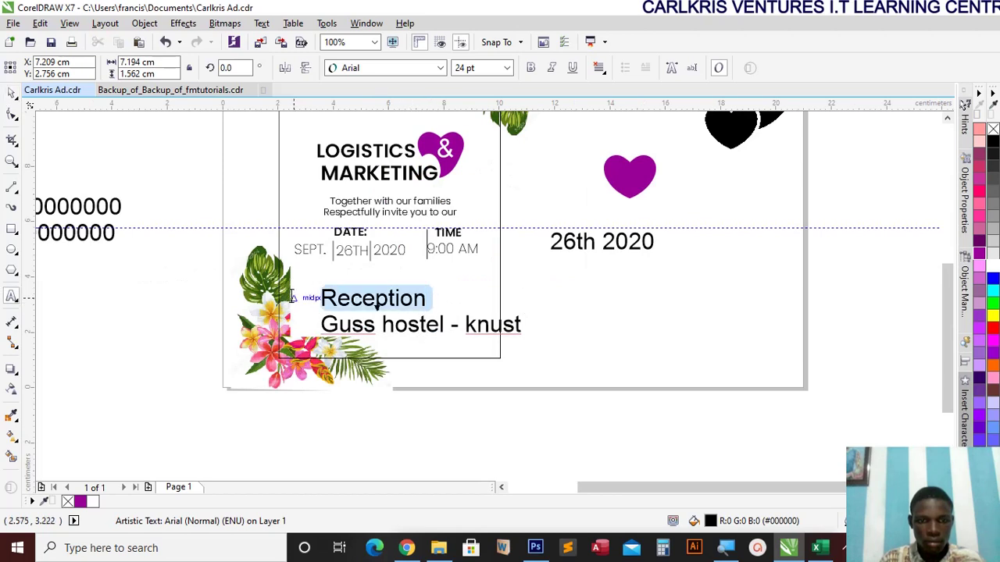
{"action": "key", "text": "ctrl+a"}
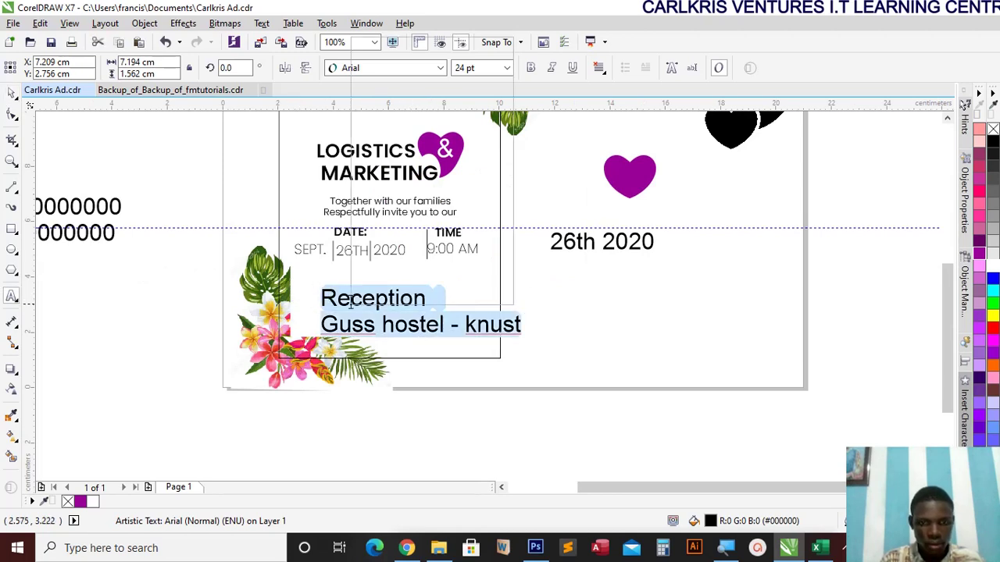
{"action": "right_click", "coordinate": [352, 310]}
{"action": "mouse_move", "coordinate": [426, 179]}
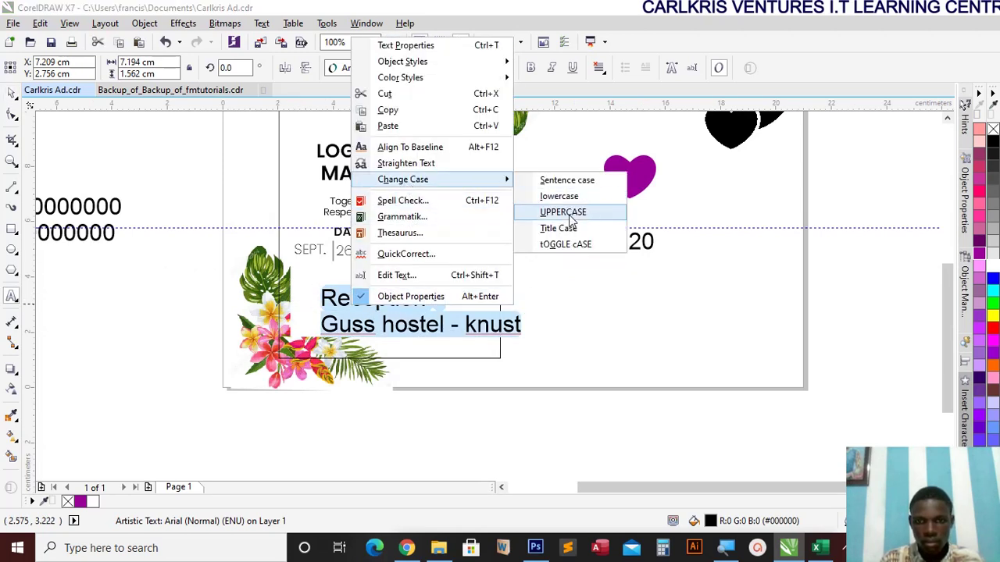
{"action": "left_click", "coordinate": [562, 212]}
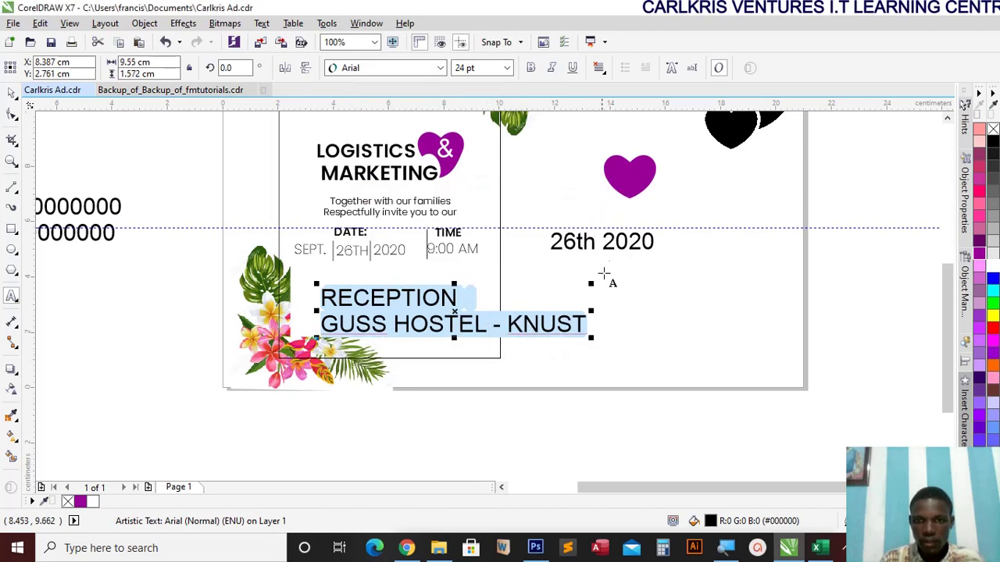
Center-align the reception text and shrink it to about 8.7 pt so it fits inside the invitation
{"action": "left_click_drag", "start_coordinate": [594, 341], "coordinate": [472, 335]}
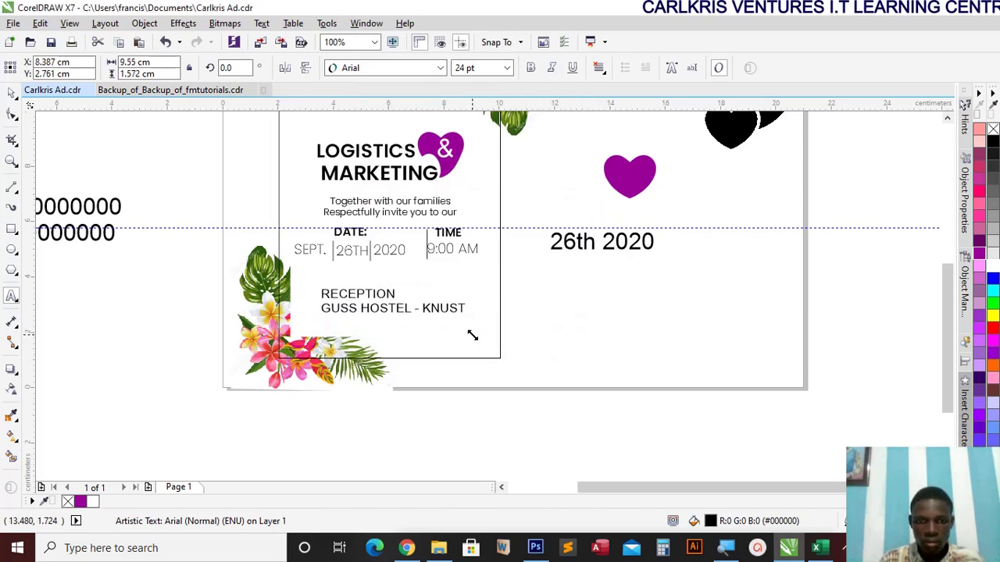
{"action": "left_click", "coordinate": [630, 118]}
{"action": "left_click_drag", "start_coordinate": [396, 315], "coordinate": [396, 313]}
{"action": "scroll", "coordinate": [368, 295], "scroll_direction": "up", "scroll_amount": 1}
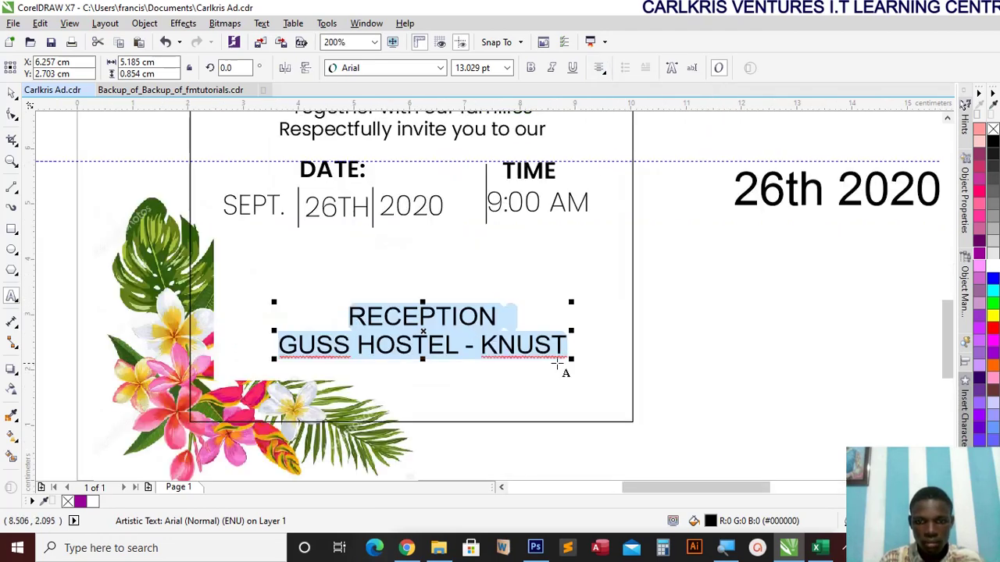
{"action": "left_click_drag", "start_coordinate": [571, 358], "coordinate": [458, 351]}
Make the RECEPTION line bold
{"action": "left_click_drag", "start_coordinate": [377, 324], "coordinate": [478, 326]}
{"action": "left_click", "coordinate": [378, 326]}
{"action": "left_click", "coordinate": [531, 68]}
{"action": "key", "text": "ctrl+space"}
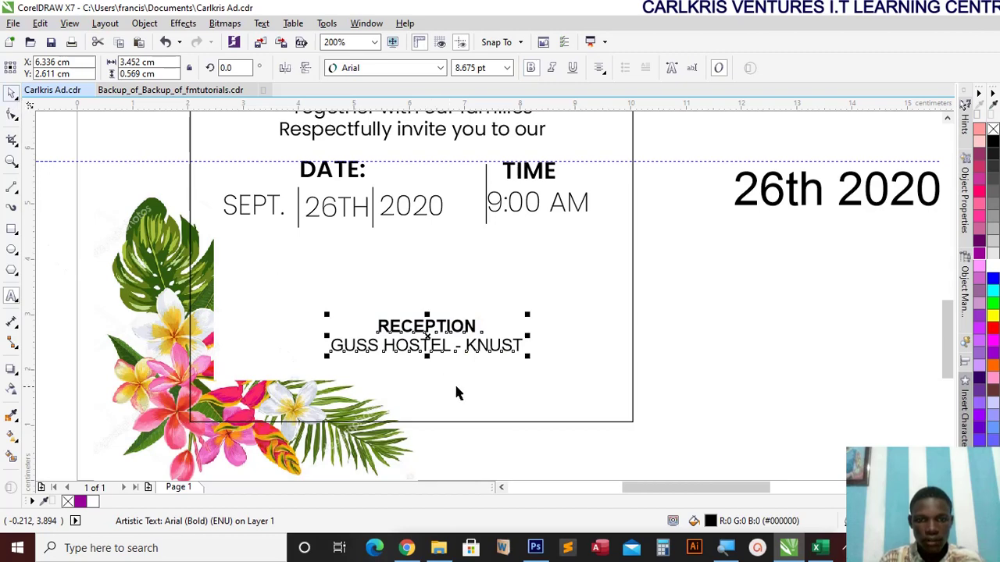
Duplicate the DATE: heading below the date row, change the copy to "VENUE:" and align it with the start of SEPT
{"action": "scroll", "coordinate": [344, 348], "scroll_direction": "down", "scroll_amount": 2}
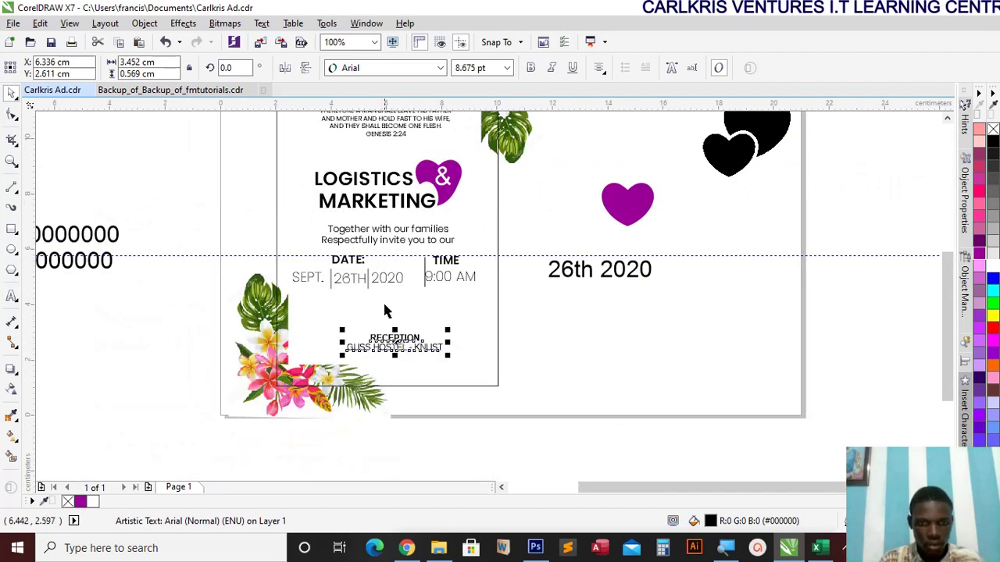
{"action": "left_click", "coordinate": [336, 266]}
{"action": "key", "text": "ctrl+d"}
{"action": "left_click_drag", "start_coordinate": [359, 244], "coordinate": [313, 305]}
{"action": "scroll", "coordinate": [312, 306], "scroll_direction": "up", "scroll_amount": 2}
{"action": "double_click", "coordinate": [311, 306]}
{"action": "double_click", "coordinate": [311, 307]}
{"action": "type", "text": "VENUE:"}
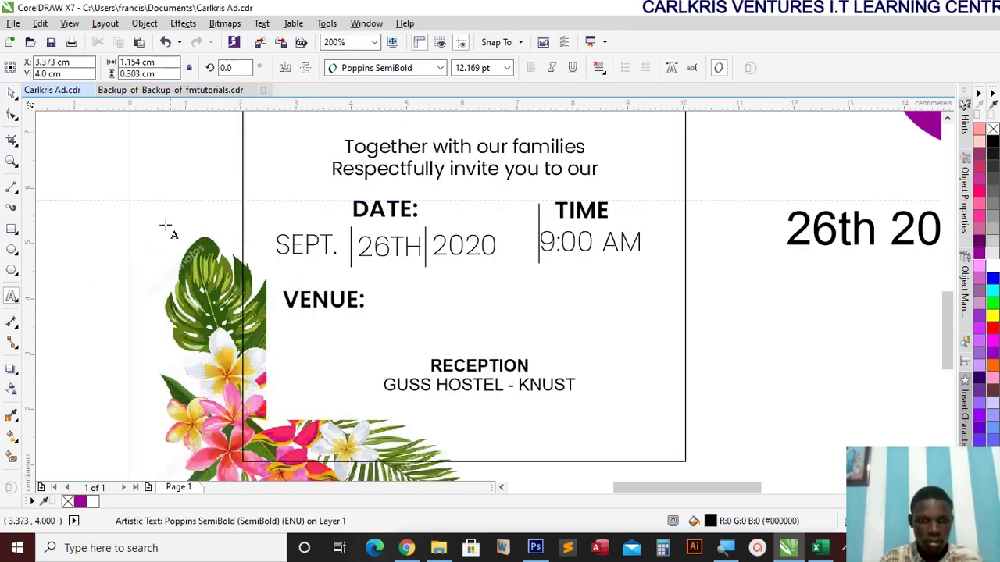
{"action": "left_click", "coordinate": [11, 93]}
{"action": "left_click_drag", "start_coordinate": [328, 301], "coordinate": [322, 296]}
Duplicate the 26TH text beside the VENUE: heading and change the copy to "GREAT HALL - KNUST"
{"action": "left_click", "coordinate": [363, 263]}
{"action": "left_click_drag", "start_coordinate": [362, 263], "coordinate": [399, 294]}
{"action": "key", "text": "F8"}
{"action": "key", "text": "ctrl+a"}
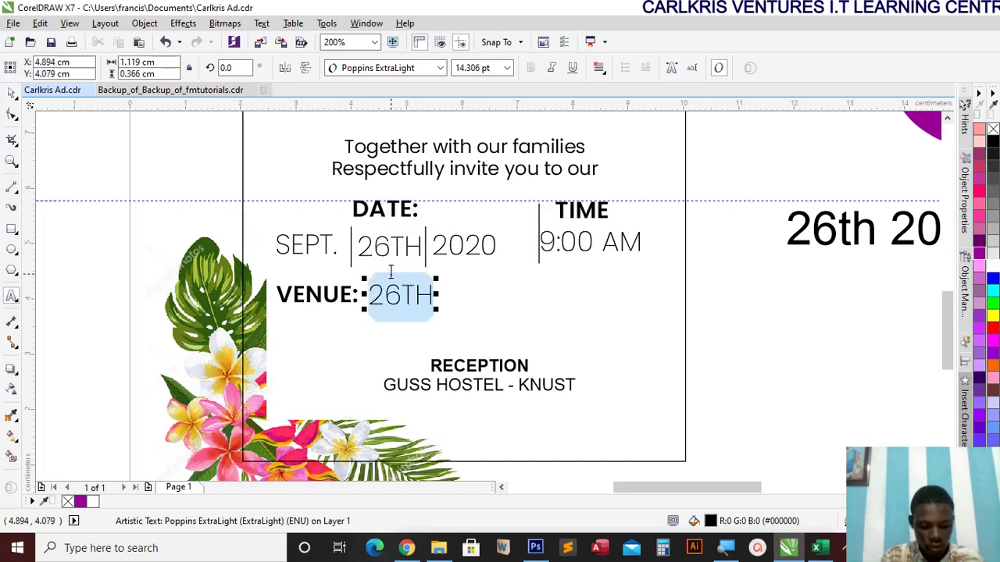
{"action": "type", "text": "GR"}
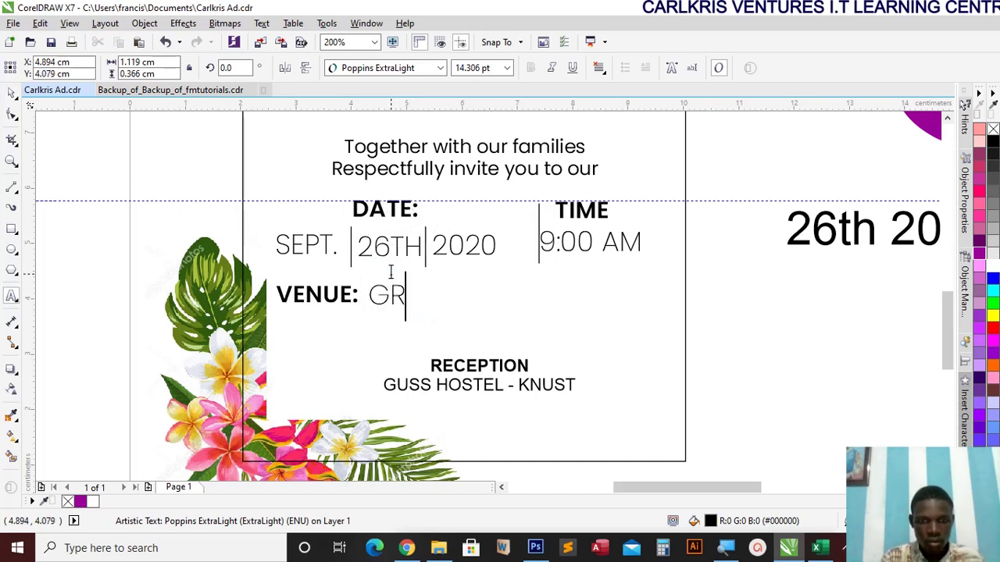
{"action": "type", "text": "EAT "}
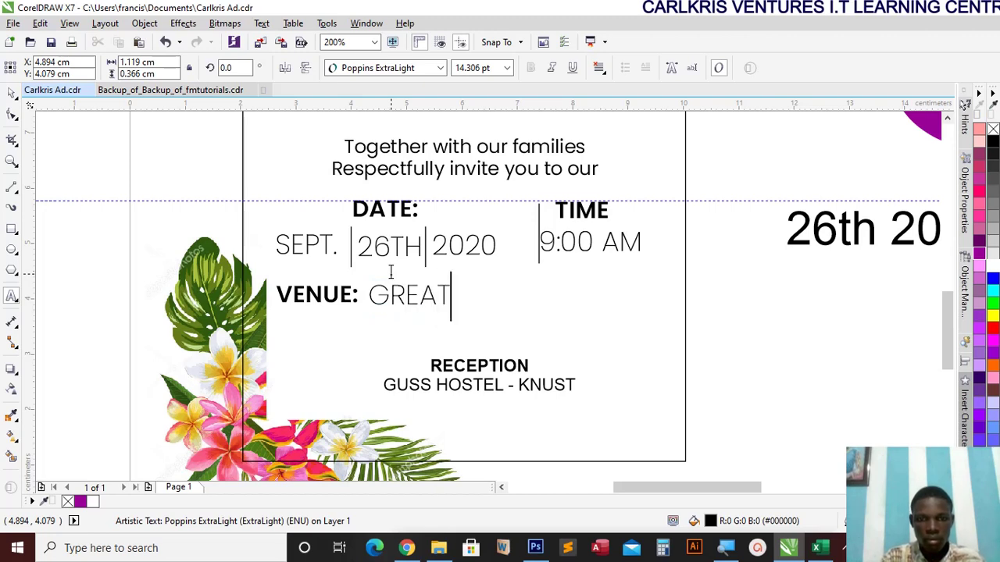
{"action": "type", "text": "HA"}
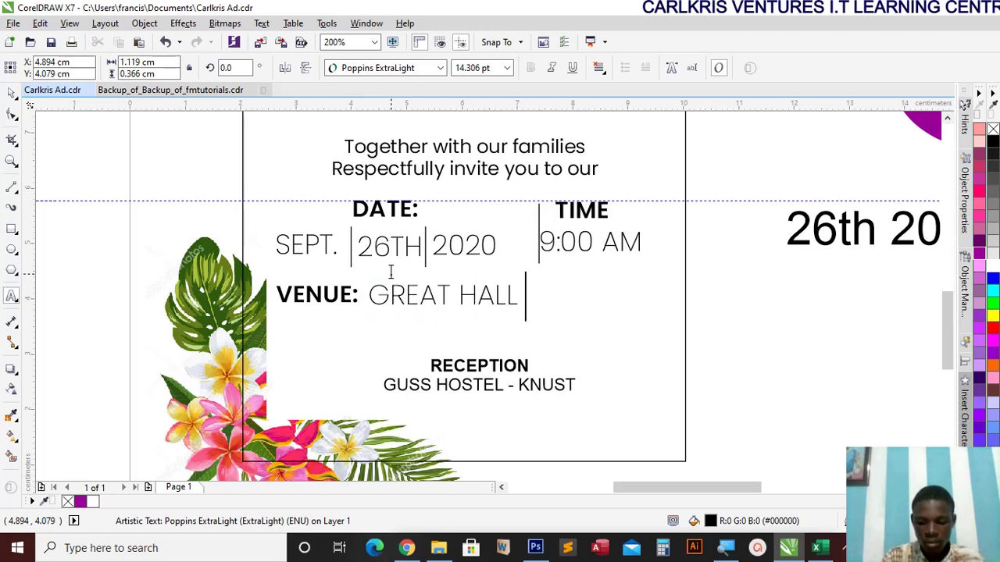
{"action": "type", "text": "LL "}
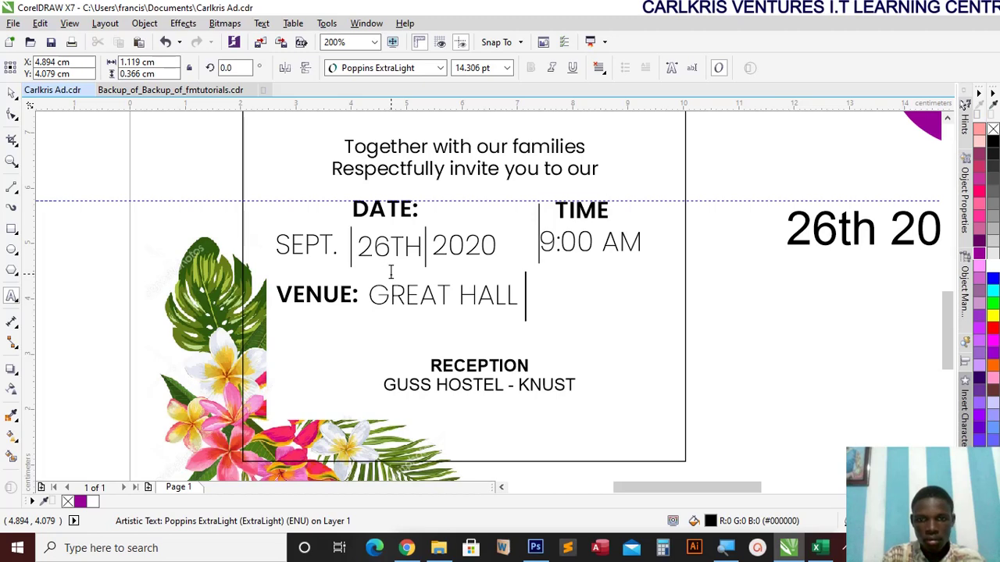
{"action": "type", "text": "- KNUST"}
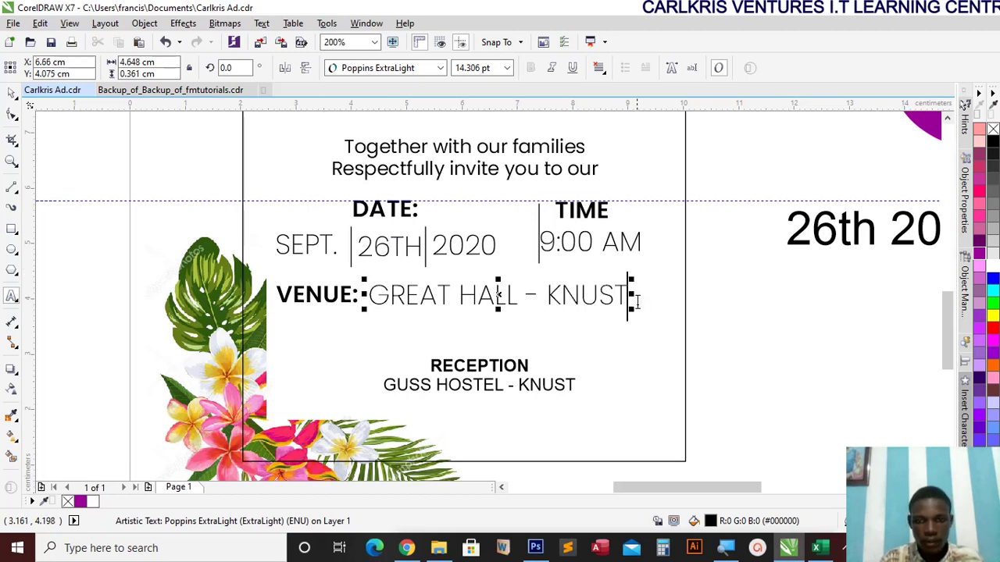
Shrink the GREAT HALL - KNUST text slightly beside VENUE: and move the reception text up just below it
{"action": "left_click_drag", "start_coordinate": [634, 310], "coordinate": [589, 310]}
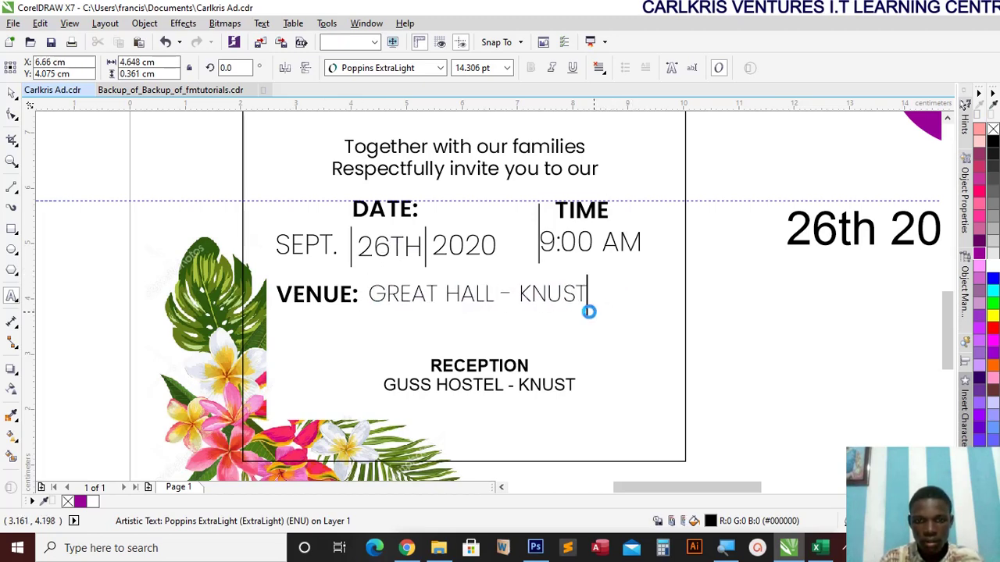
{"action": "left_click_drag", "start_coordinate": [478, 293], "coordinate": [474, 295]}
{"action": "left_click", "coordinate": [11, 92]}
{"action": "left_click", "coordinate": [452, 371]}
{"action": "left_click_drag", "start_coordinate": [452, 371], "coordinate": [442, 324]}
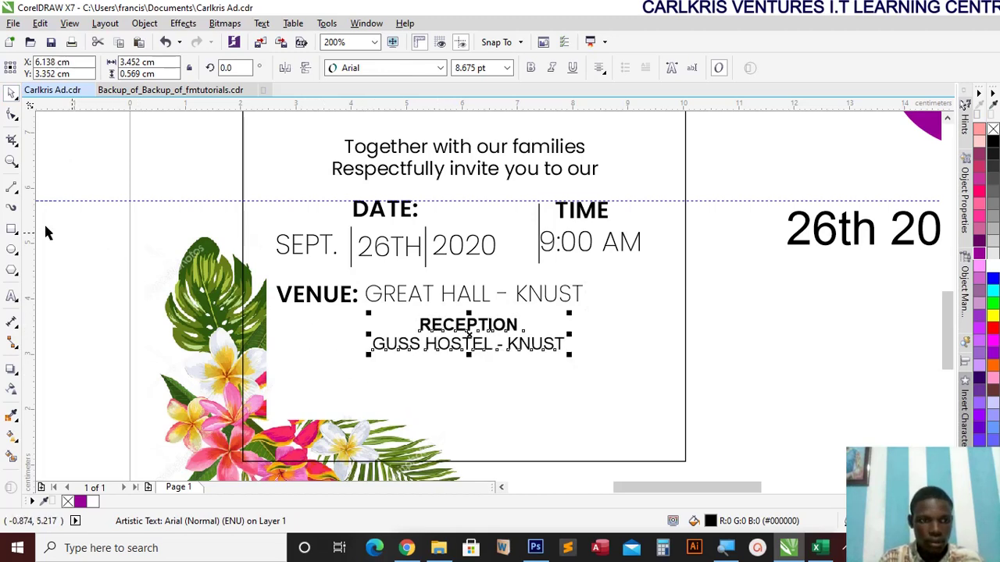
Draw a white-filled rectangle about 4.75 × 0.64 cm below the reception text and a smaller one about 1.38 × 0.28 cm over its top edge
{"action": "left_click_drag", "start_coordinate": [377, 386], "coordinate": [644, 421]}
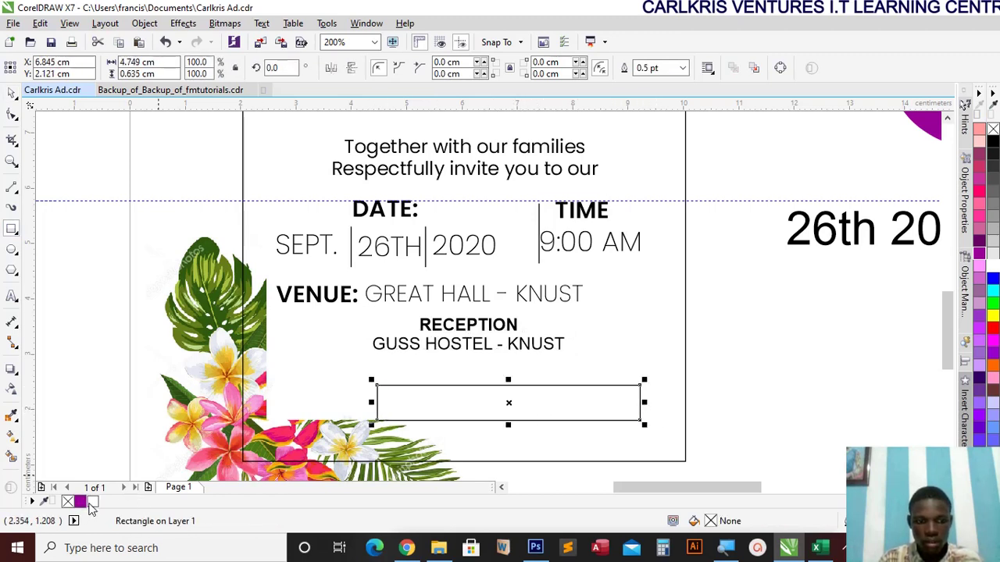
{"action": "left_click", "coordinate": [91, 502]}
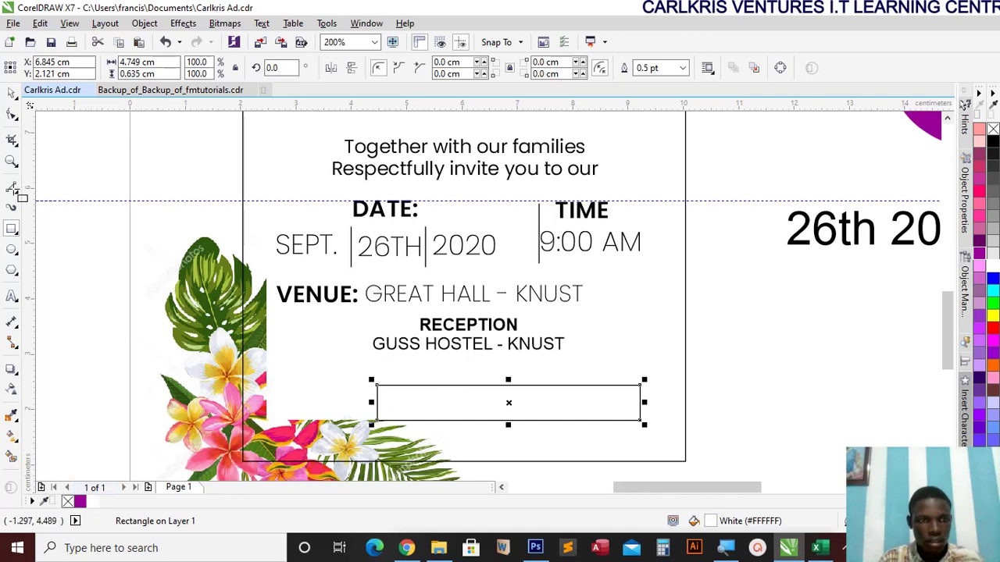
{"action": "left_click", "coordinate": [12, 94]}
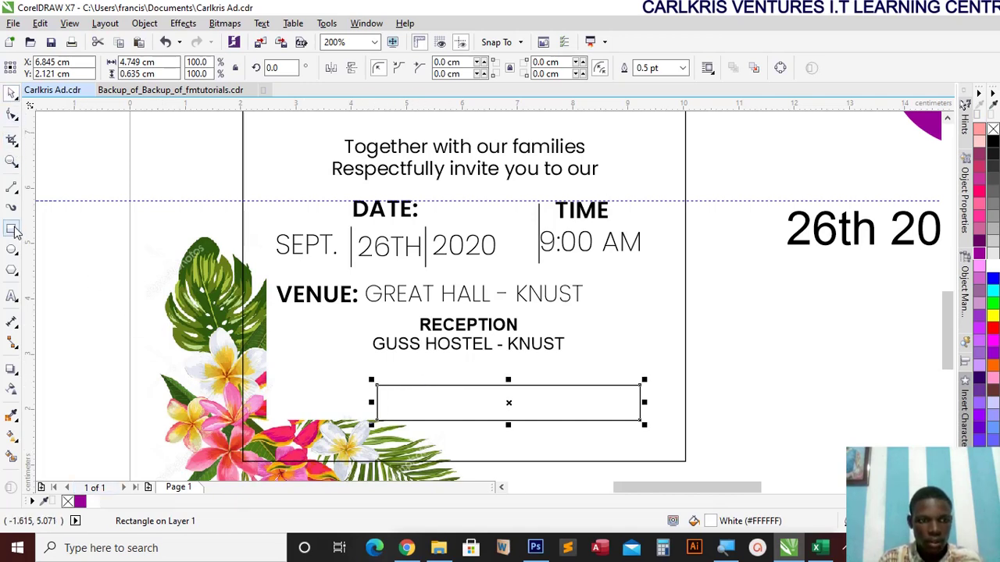
{"action": "key", "text": "F6"}
{"action": "left_click_drag", "start_coordinate": [470, 376], "coordinate": [551, 394]}
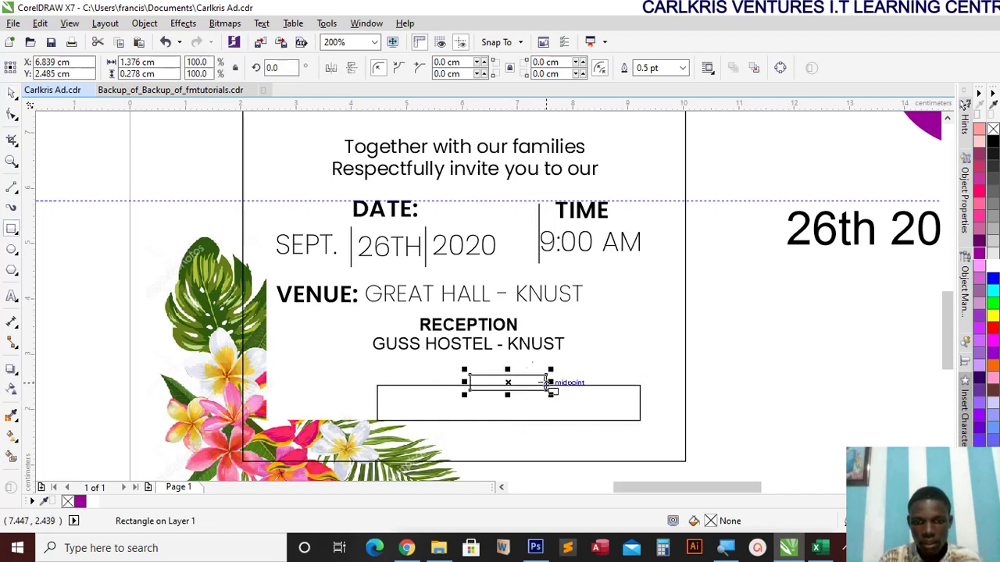
{"action": "left_click", "coordinate": [92, 504]}
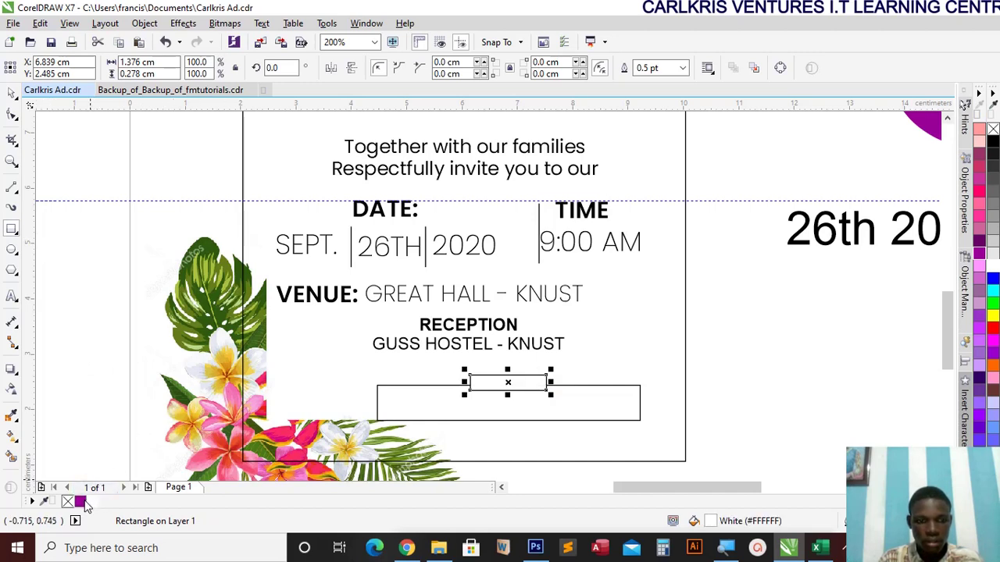
Give both white rectangles below the reception text a purple outline
{"action": "key", "text": "space"}
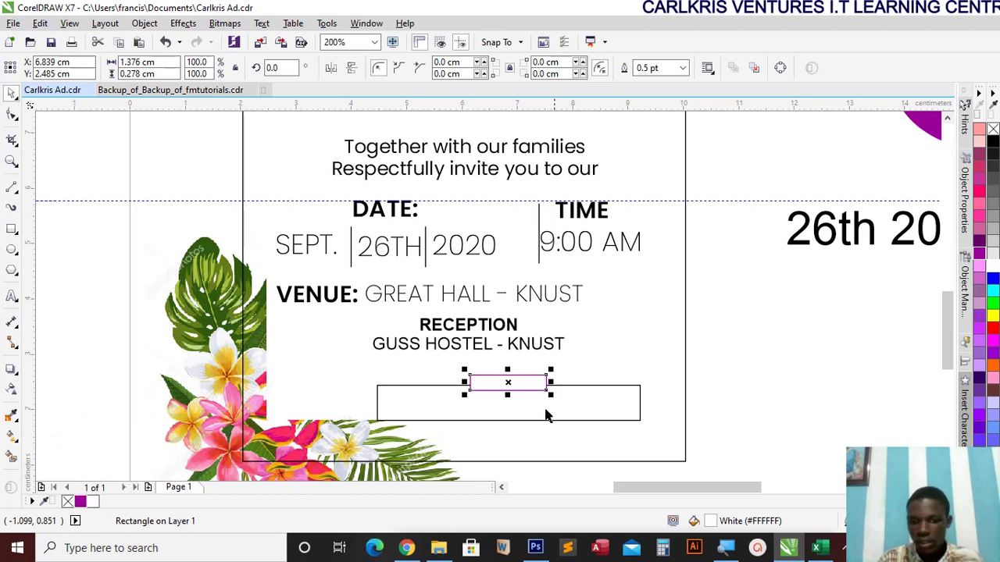
{"action": "left_click", "coordinate": [640, 394]}
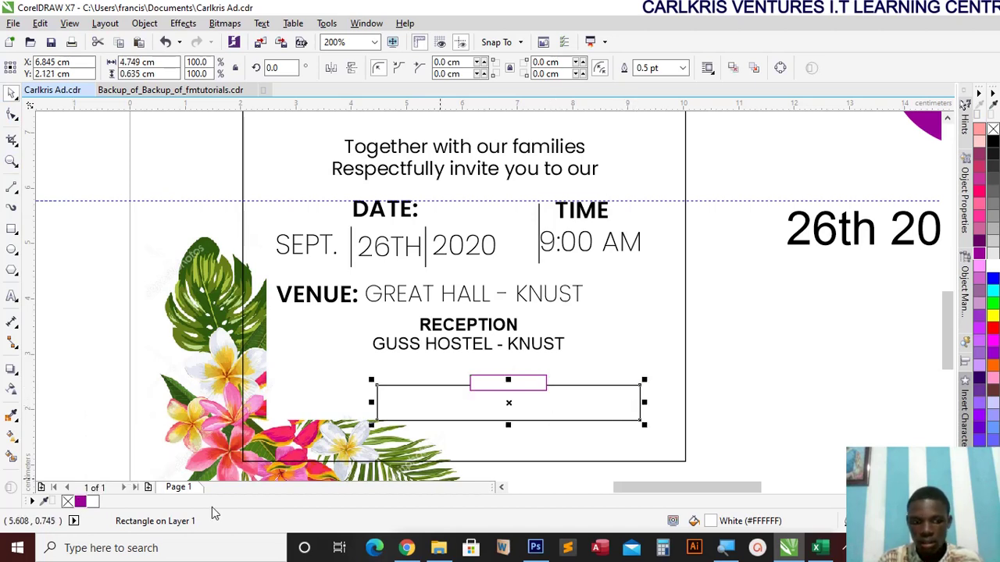
{"action": "right_click", "coordinate": [82, 502]}
{"action": "left_click", "coordinate": [746, 346]}
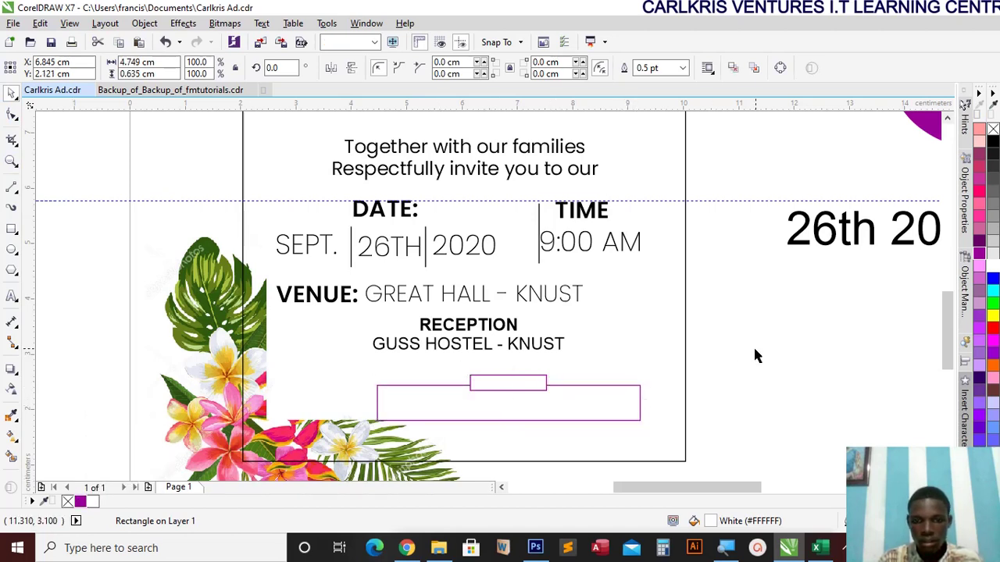
Duplicate the DATE: heading outside the invitation and change the copy to "R.S.V.P"
{"action": "left_click", "coordinate": [422, 351]}
{"action": "left_click", "coordinate": [381, 218]}
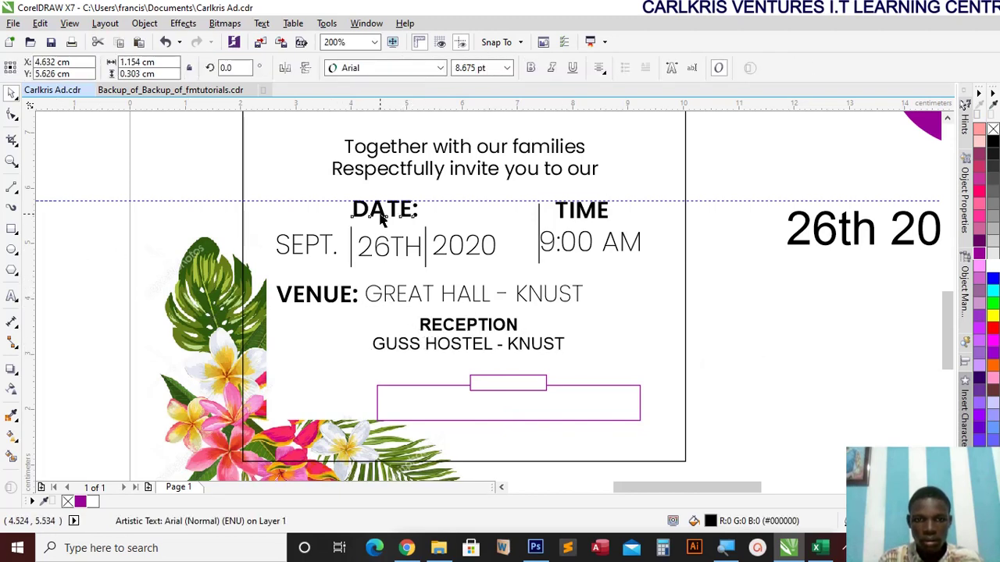
{"action": "left_click_drag", "start_coordinate": [381, 218], "coordinate": [738, 356]}
{"action": "double_click", "coordinate": [739, 356]}
{"action": "key", "text": "ctrl+a"}
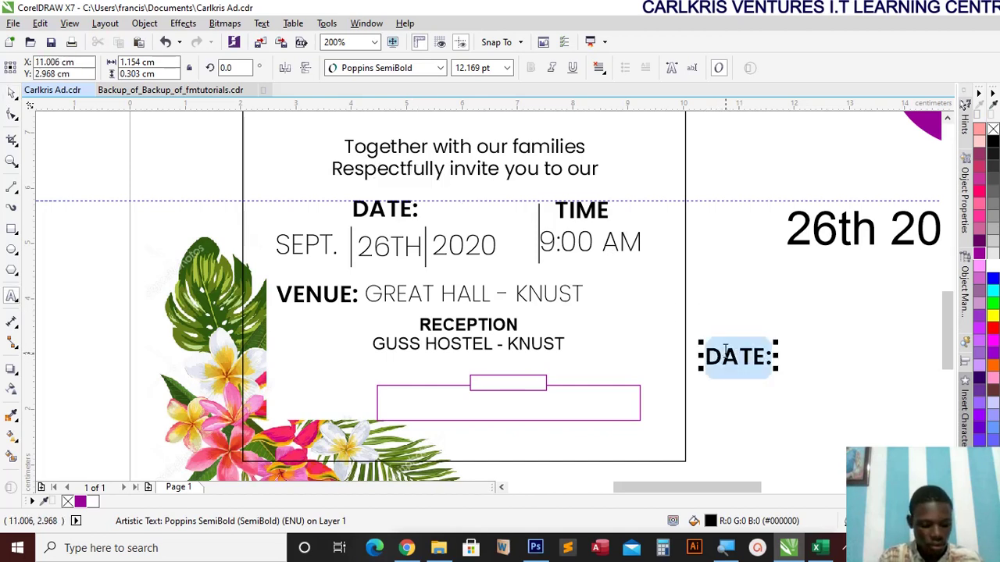
{"action": "type", "text": "R.S"}
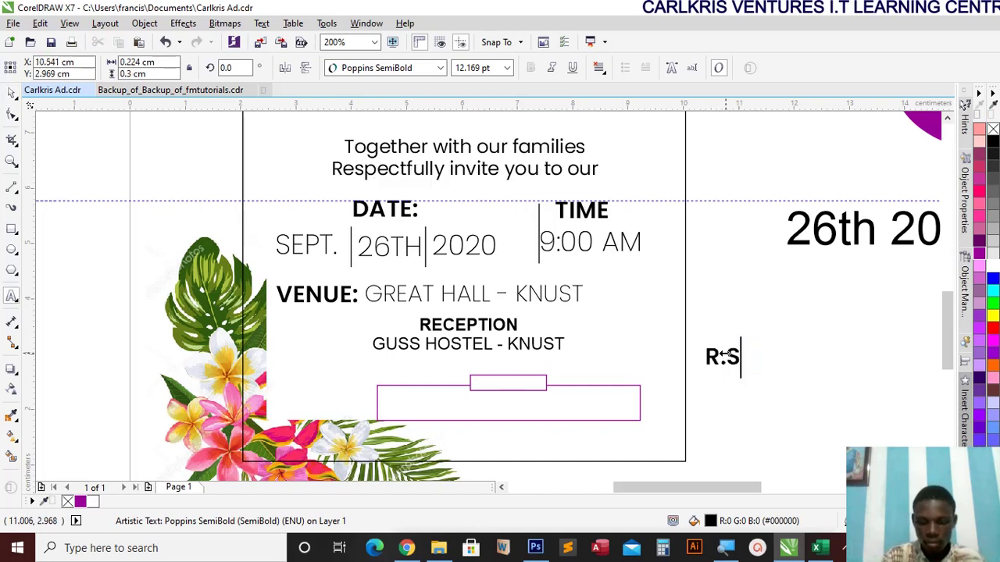
{"action": "type", "text": ".V.P"}
{"action": "key", "text": "Escape"}
Shrink the R.S.V.P text to about 6.4 pt and place it inside the small purple rectangle below the reception text
{"action": "left_click_drag", "start_coordinate": [798, 356], "coordinate": [509, 383]}
{"action": "left_click", "coordinate": [729, 351]}
{"action": "left_click", "coordinate": [12, 94]}
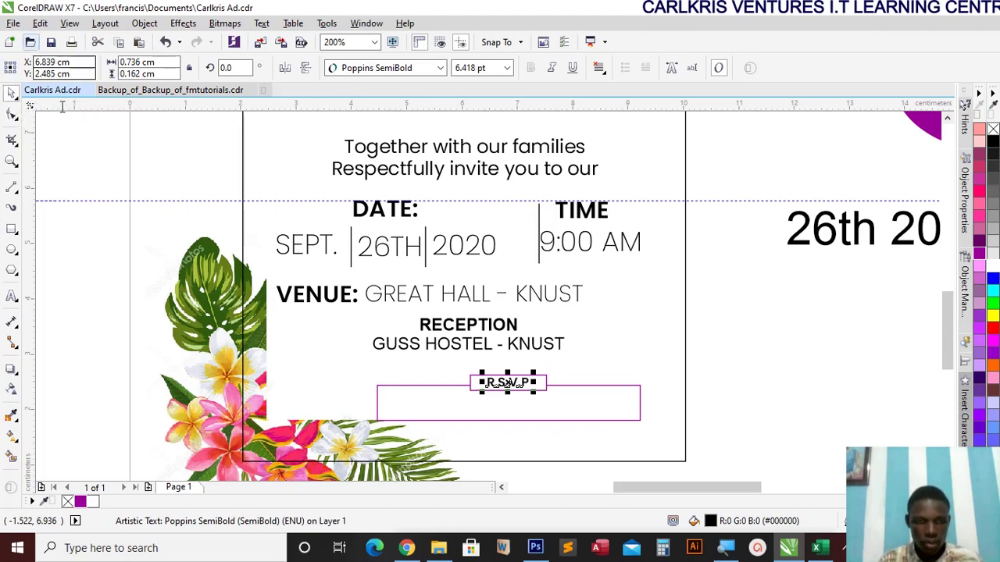
{"action": "left_click", "coordinate": [102, 364]}
Bring the contact text block closer to the invitation and delete its "rsvp" line
{"action": "scroll", "coordinate": [100, 359], "scroll_direction": "down", "scroll_amount": 1}
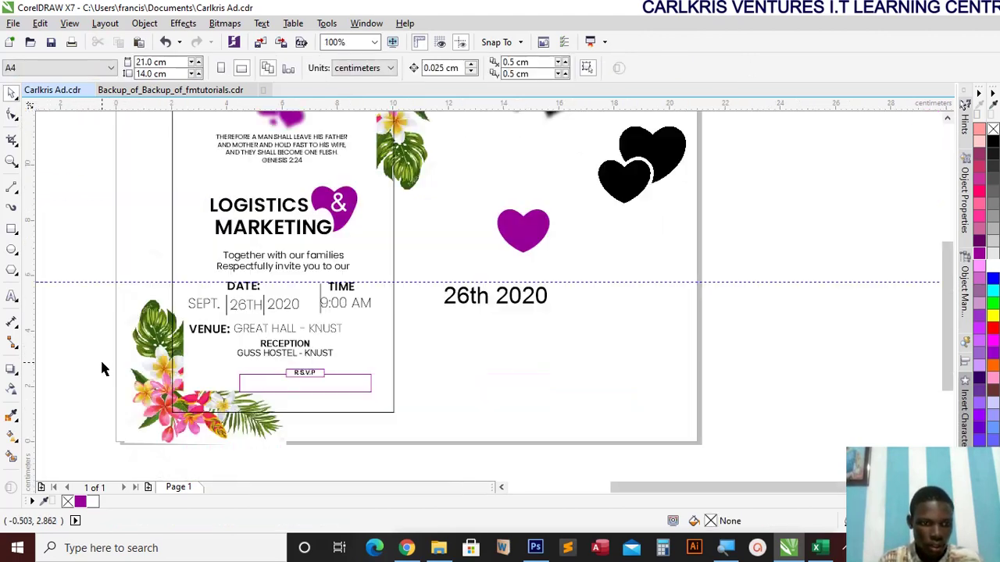
{"action": "left_click_drag", "start_coordinate": [648, 487], "coordinate": [585, 494]}
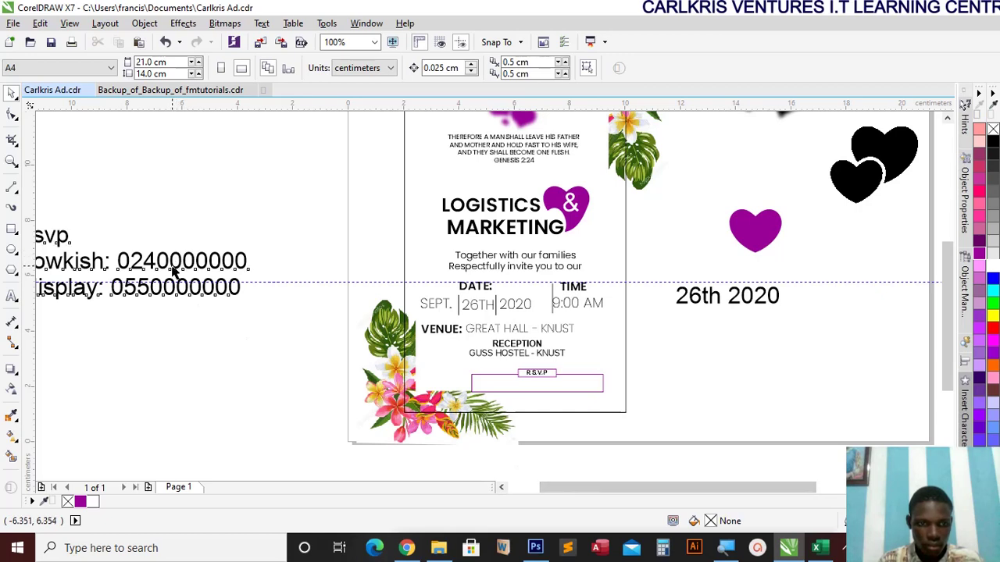
{"action": "left_click_drag", "start_coordinate": [141, 264], "coordinate": [246, 344]}
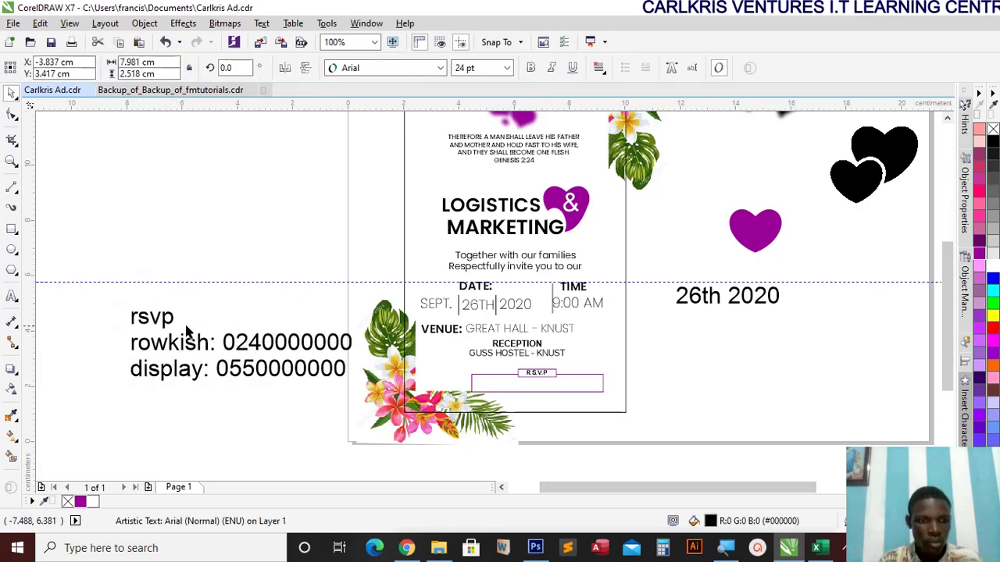
{"action": "double_click", "coordinate": [176, 321]}
{"action": "left_click_drag", "start_coordinate": [176, 319], "coordinate": [85, 315]}
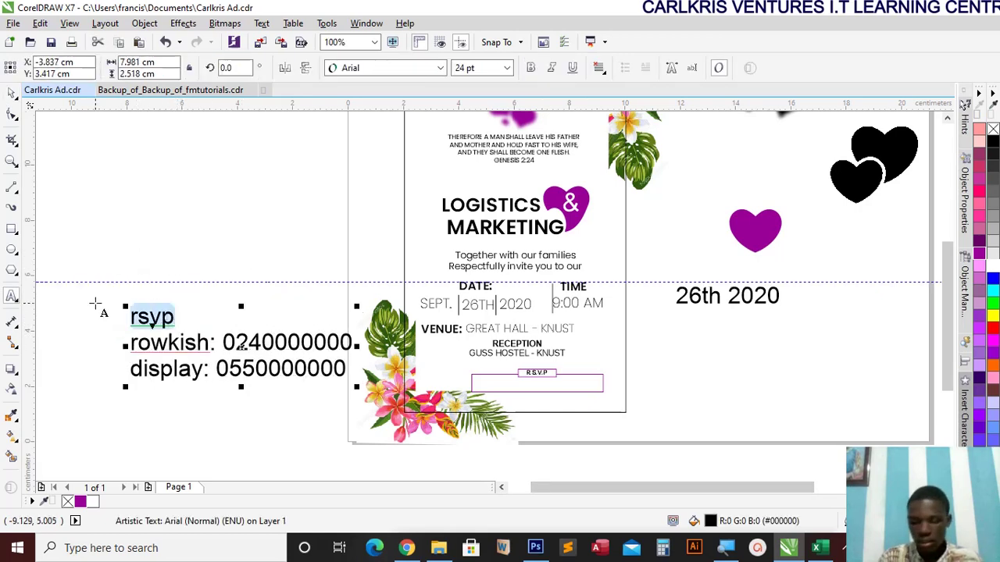
{"action": "key", "text": "Delete"}
{"action": "key", "text": "Delete"}
Convert the contact text to uppercase and align the phone numbers of its two lines with extra spaces
{"action": "key", "text": "ctrl+a"}
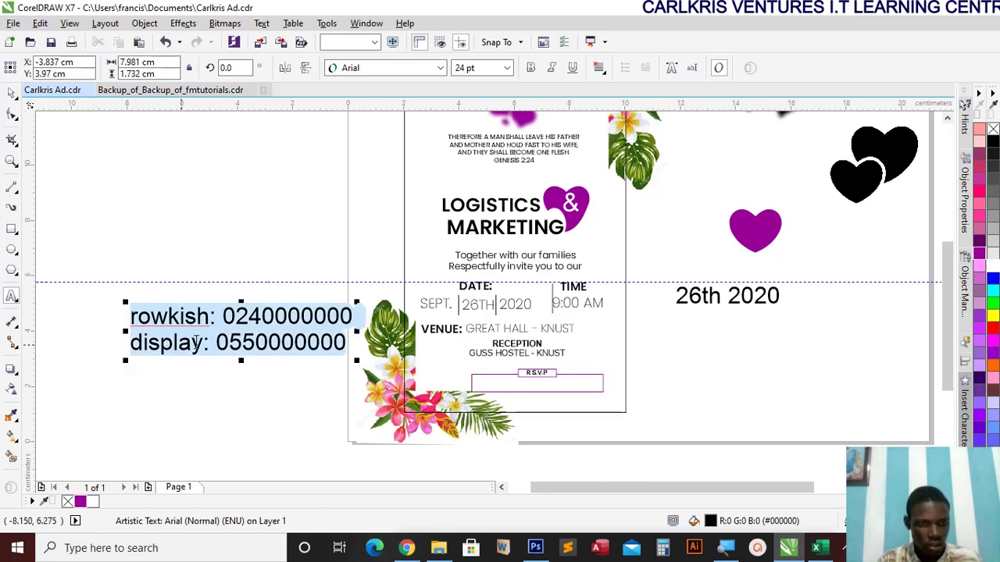
{"action": "right_click", "coordinate": [196, 341]}
{"action": "mouse_move", "coordinate": [253, 226]}
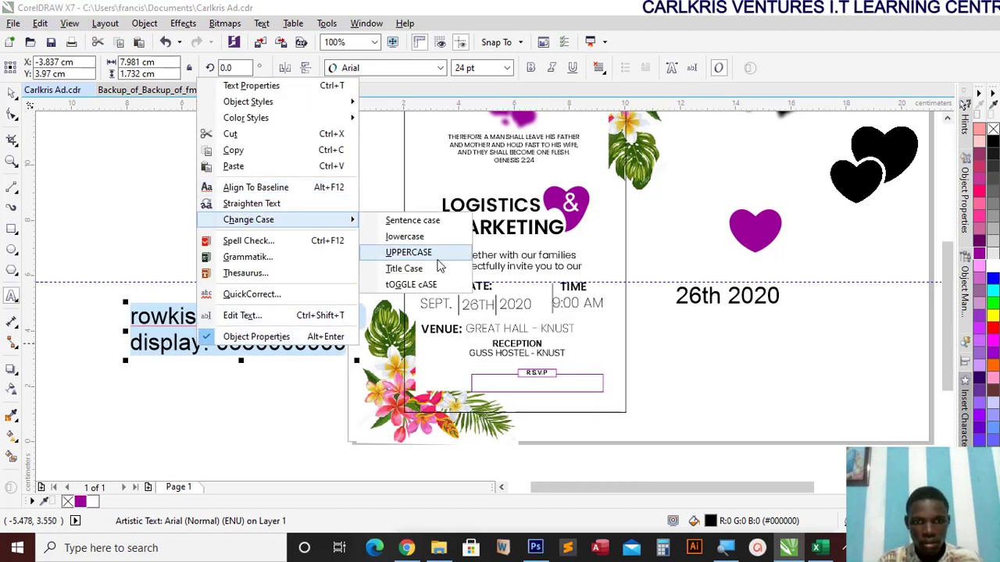
{"action": "left_click", "coordinate": [392, 256]}
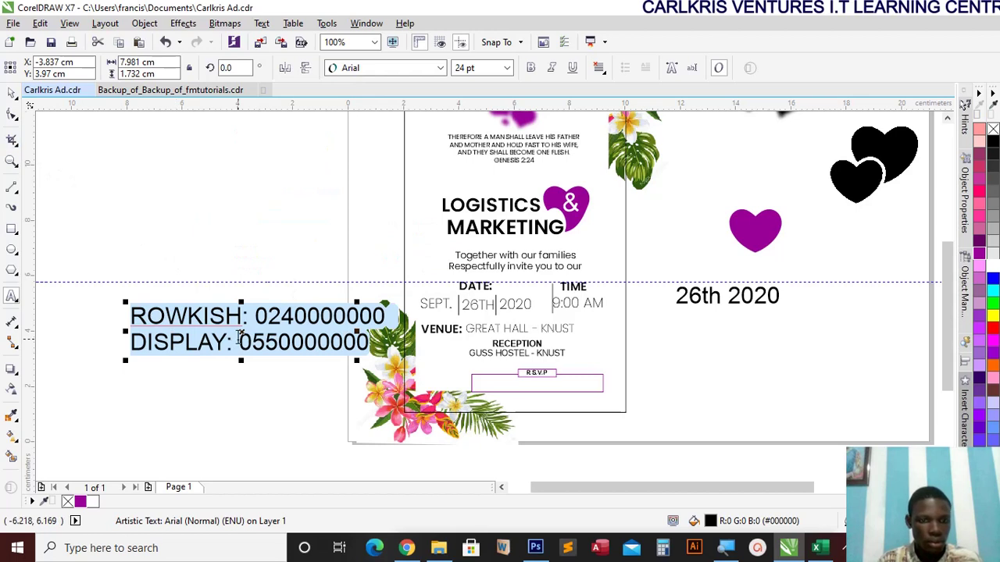
{"action": "left_click", "coordinate": [240, 341]}
{"action": "key", "text": "Up"}
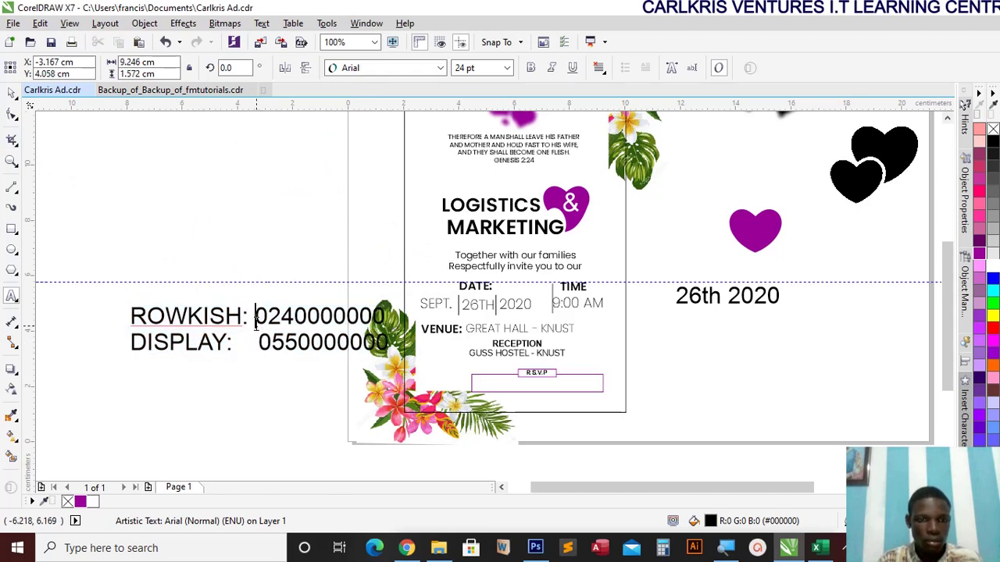
Scale the contact text down to about 5.03 cm wide and move it over the large purple rectangle below R.S.V.P
{"action": "left_click_drag", "start_coordinate": [128, 355], "coordinate": [246, 335]}
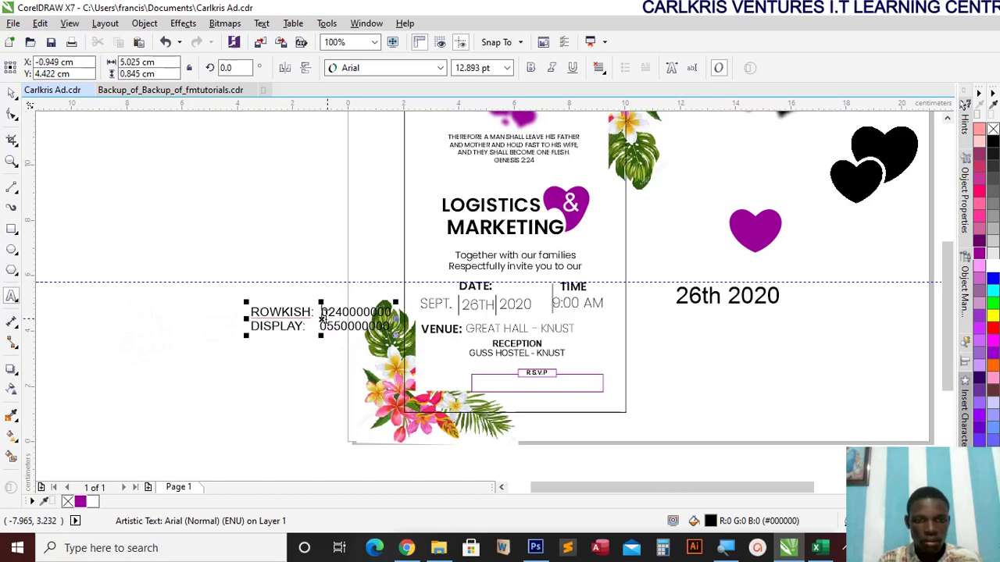
{"action": "left_click_drag", "start_coordinate": [322, 320], "coordinate": [532, 384]}
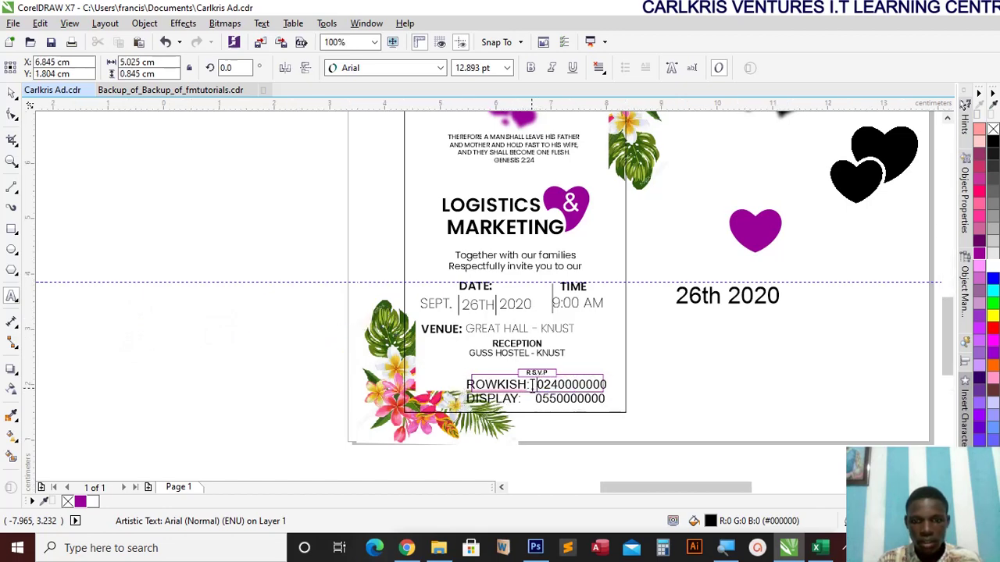
{"action": "scroll", "coordinate": [532, 383], "scroll_direction": "up", "scroll_amount": 2}
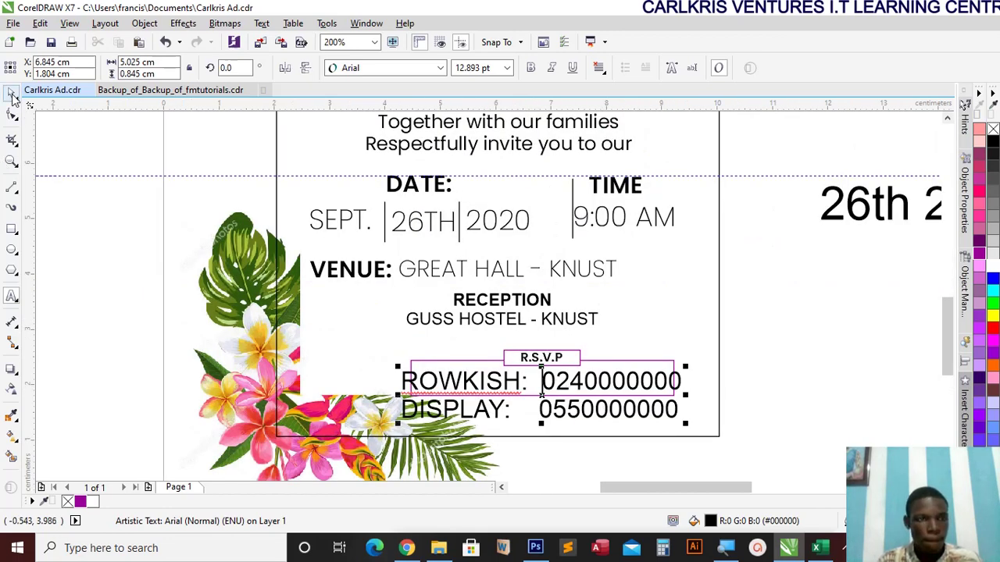
Shrink the contact text further to about 7.9 pt and fit it centrally inside the large purple rectangle
{"action": "left_click", "coordinate": [12, 94]}
{"action": "left_click", "coordinate": [672, 411]}
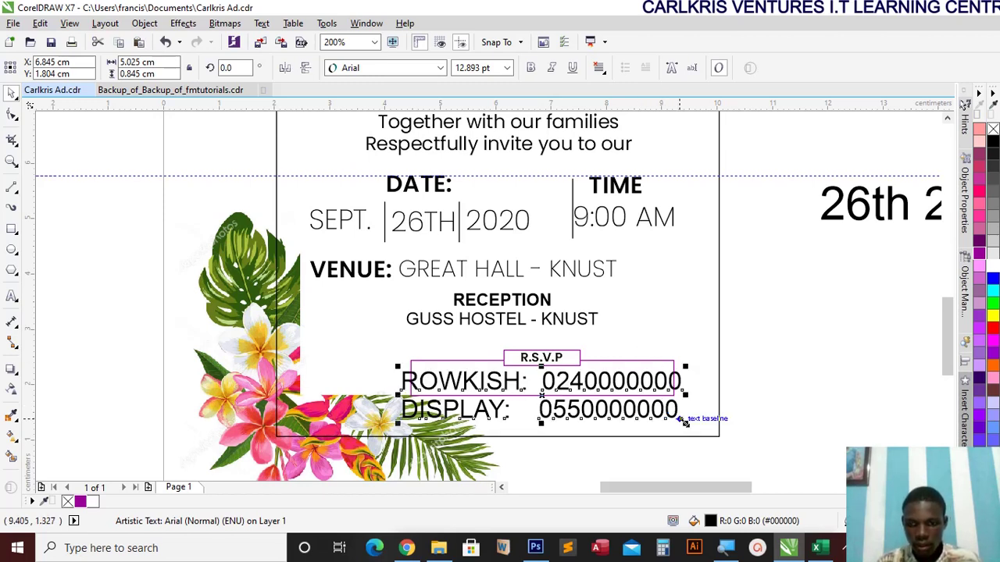
{"action": "left_click_drag", "start_coordinate": [687, 424], "coordinate": [582, 393]}
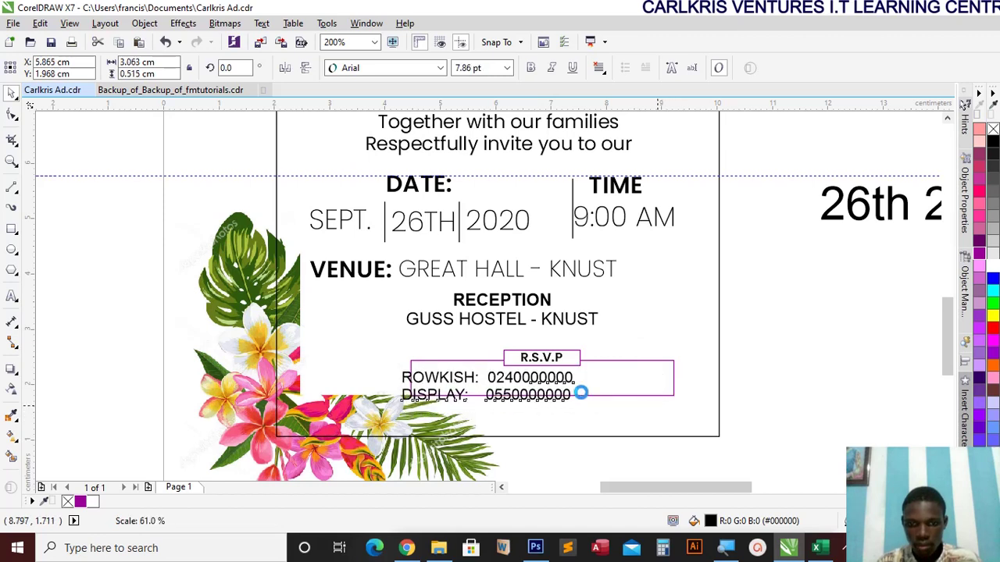
{"action": "left_click_drag", "start_coordinate": [487, 386], "coordinate": [537, 387]}
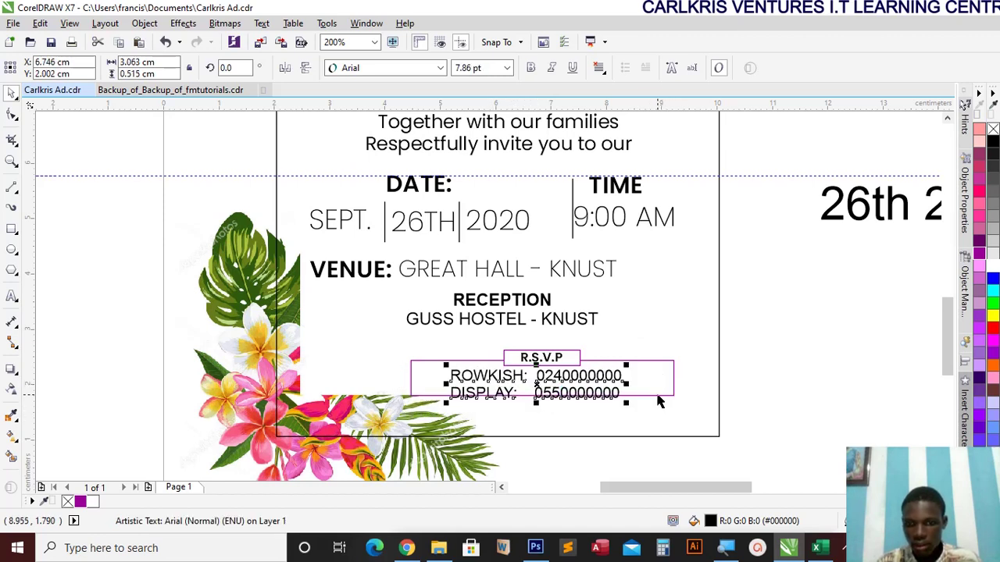
{"action": "mouse_move", "coordinate": [611, 399]}
{"action": "left_mouse_down"}
{"action": "mouse_move", "coordinate": [628, 395]}
{"action": "mouse_move", "coordinate": [607, 401]}
{"action": "mouse_move", "coordinate": [613, 392]}
{"action": "left_mouse_up"}
{"action": "left_click", "coordinate": [752, 323]}
Fit the page in the view and examine the whole invitation in a full-screen preview
{"action": "scroll", "coordinate": [725, 320], "scroll_direction": "down", "scroll_amount": 2}
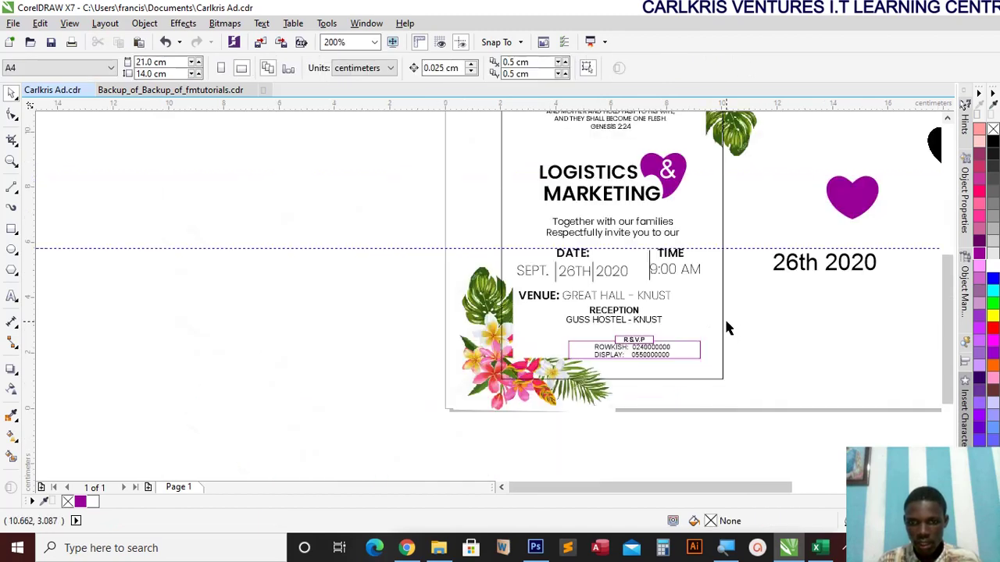
{"action": "left_click", "coordinate": [375, 42]}
{"action": "left_click", "coordinate": [351, 69]}
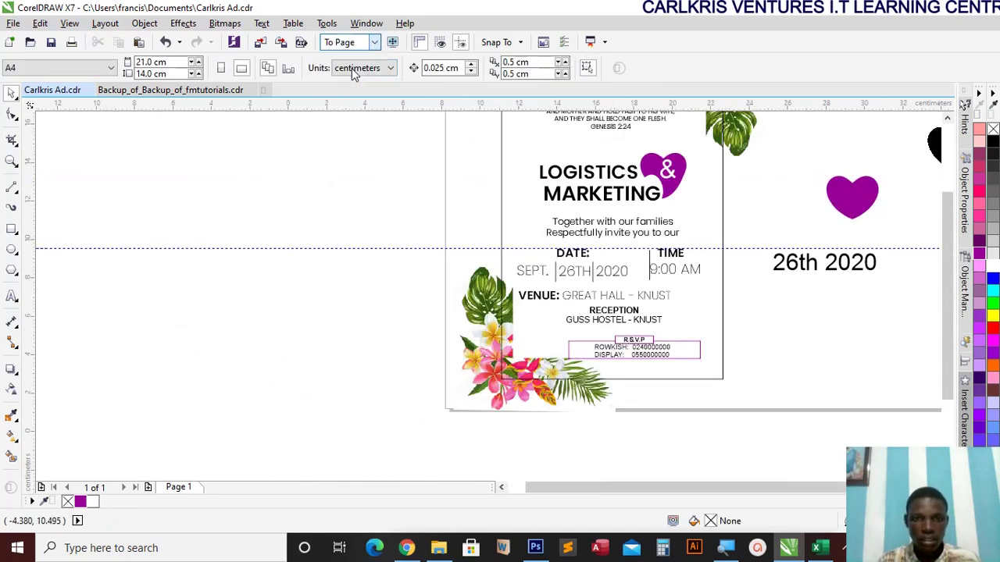
{"action": "left_click", "coordinate": [11, 162]}
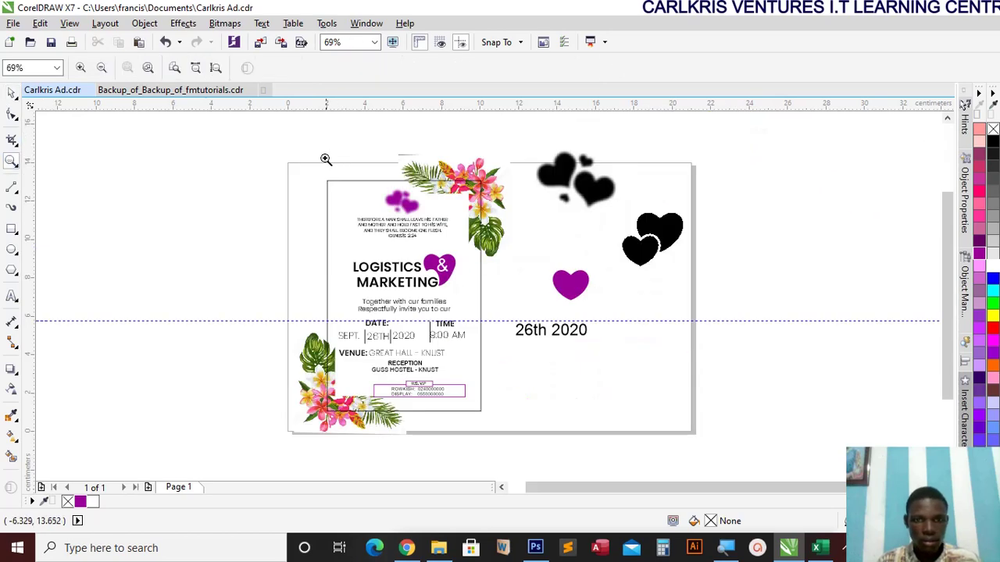
{"action": "left_click_drag", "start_coordinate": [275, 148], "coordinate": [505, 429]}
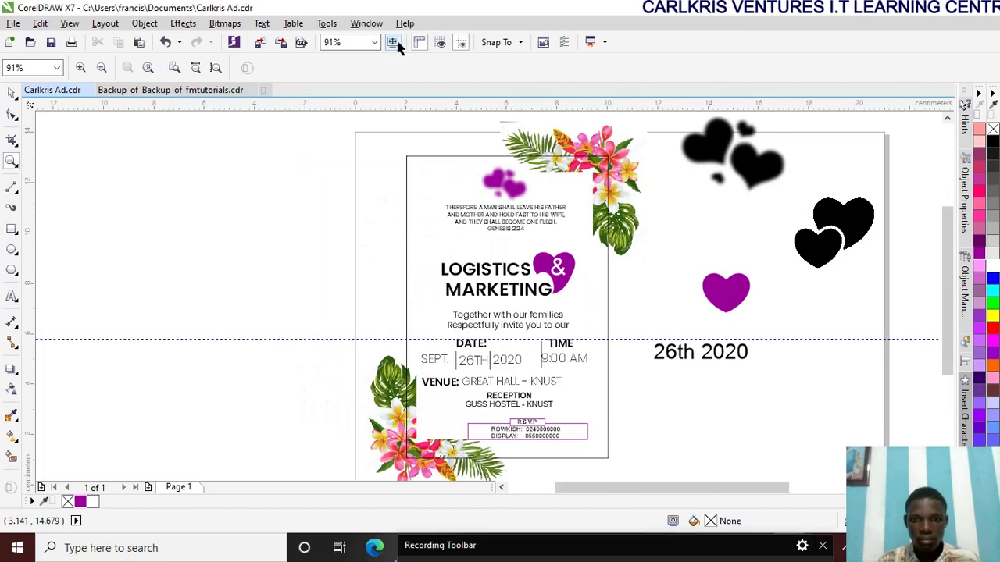
{"action": "left_click", "coordinate": [393, 42]}
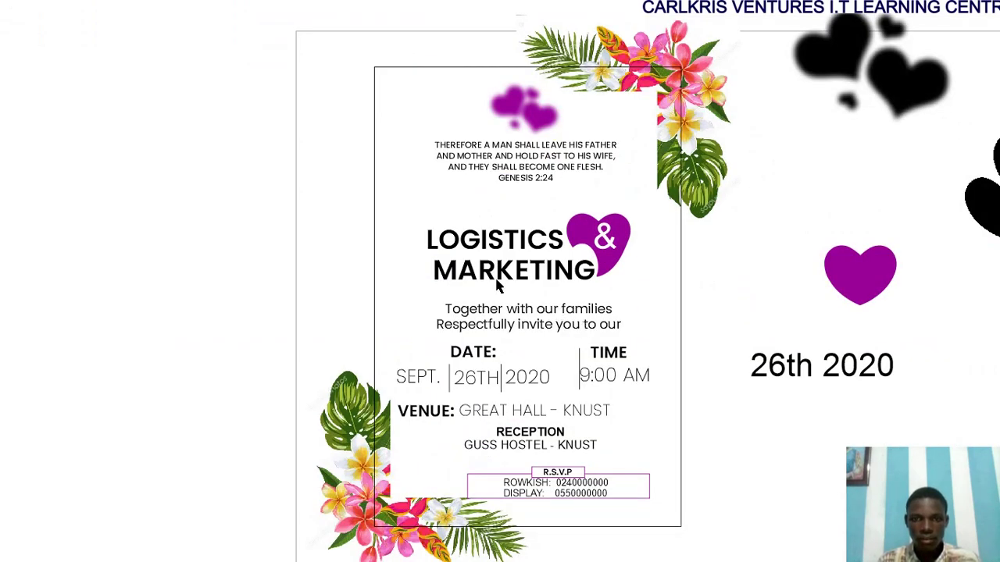
{"action": "left_click", "coordinate": [430, 286]}
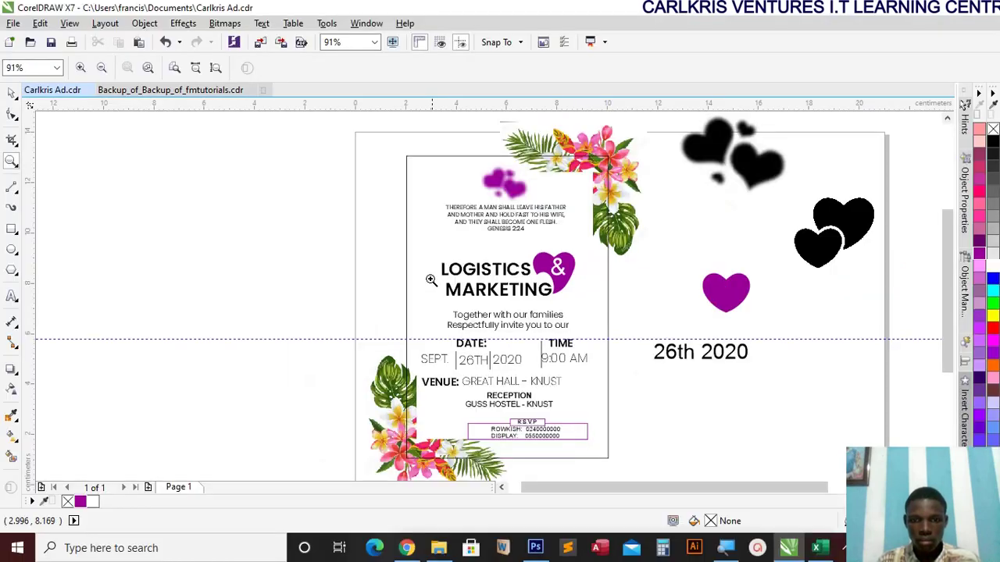
Delete the leftover hearts and the 26th 2020 text beside the invitation
{"action": "left_click", "coordinate": [11, 93]}
{"action": "left_click_drag", "start_coordinate": [642, 112], "coordinate": [857, 424]}
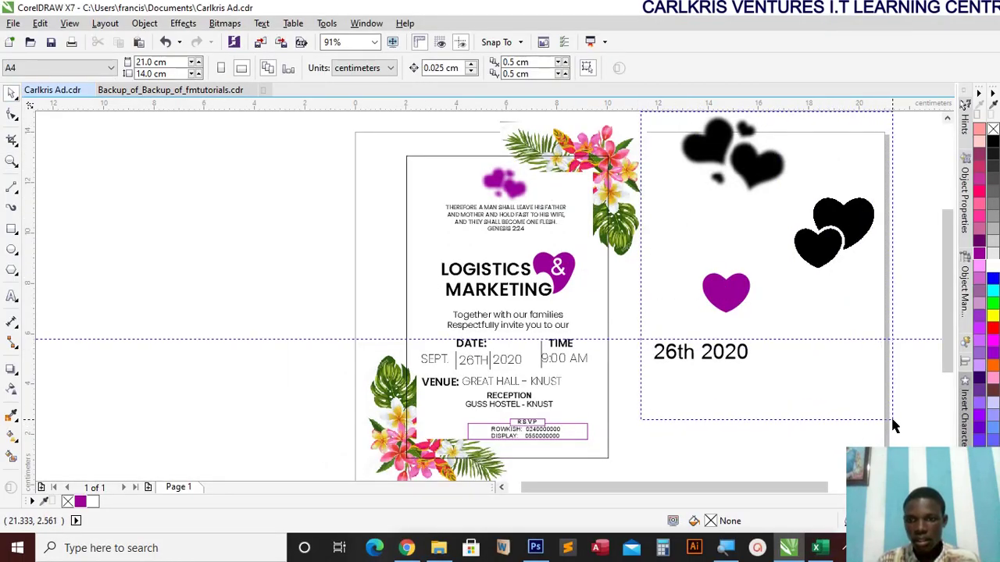
{"action": "key", "text": "Delete"}
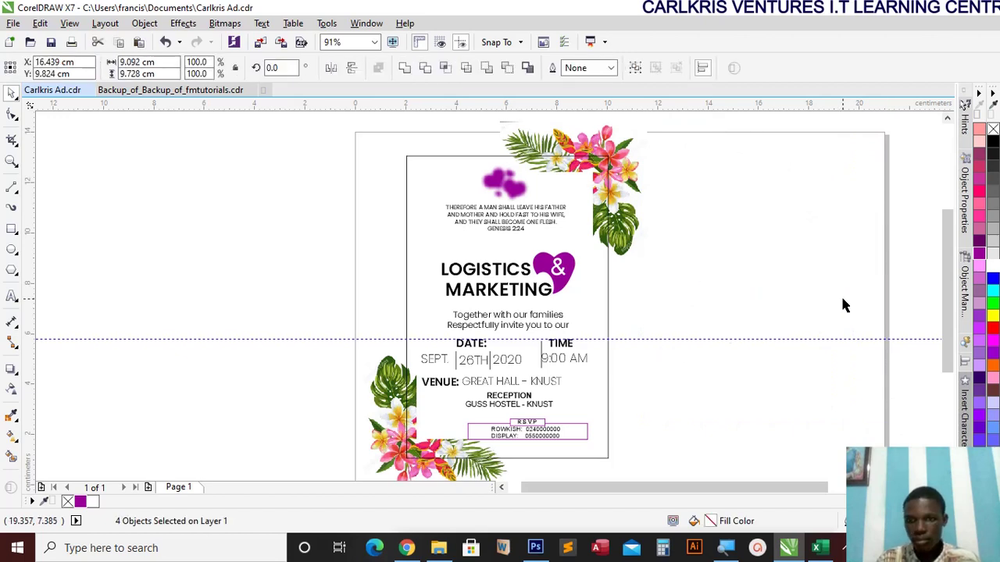
Duplicate the 8 × 12 cm invitation rectangle into the empty area beside the finished design
{"action": "left_click", "coordinate": [608, 310]}
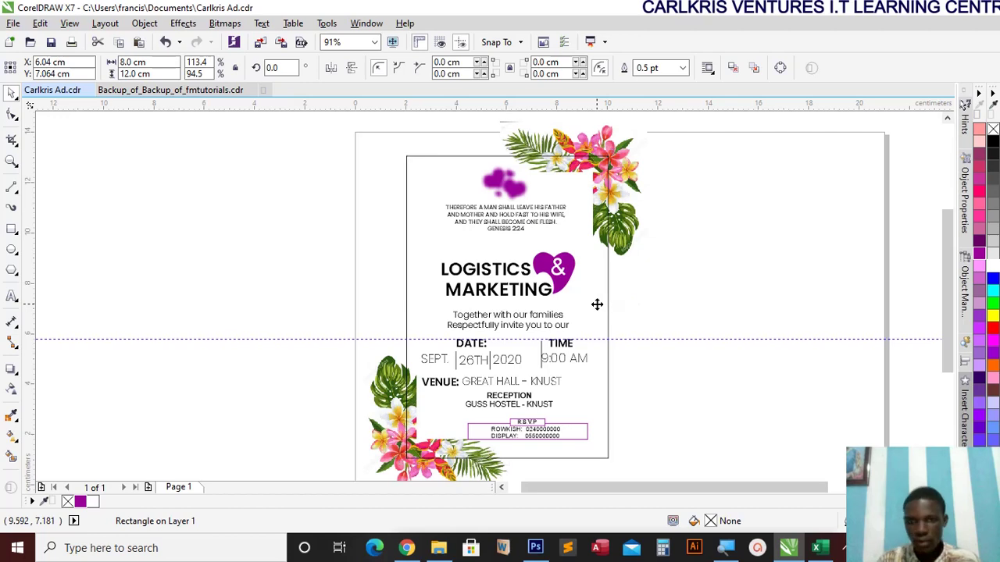
{"action": "left_click_drag", "start_coordinate": [512, 305], "coordinate": [735, 307]}
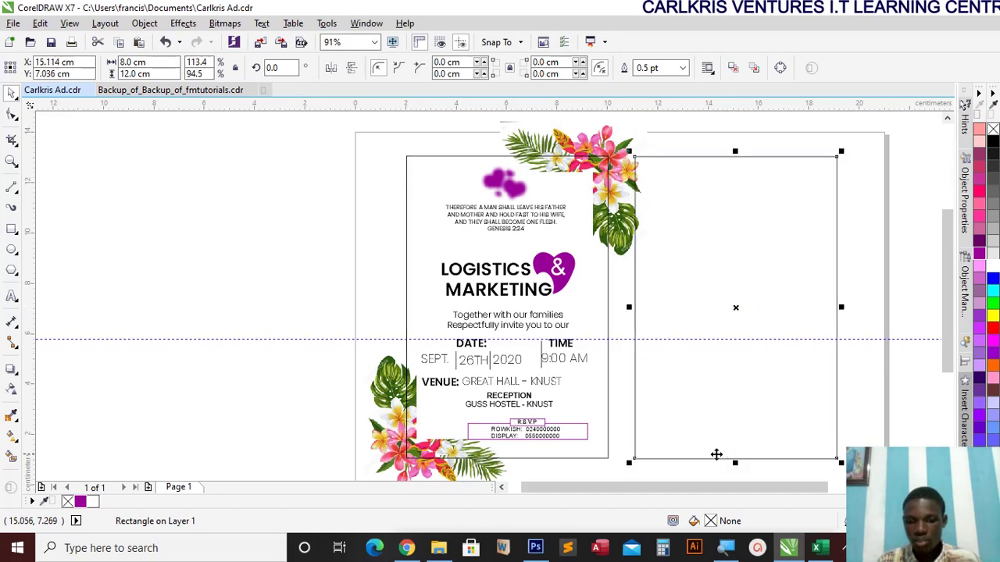
{"action": "left_click_drag", "start_coordinate": [721, 496], "coordinate": [740, 498]}
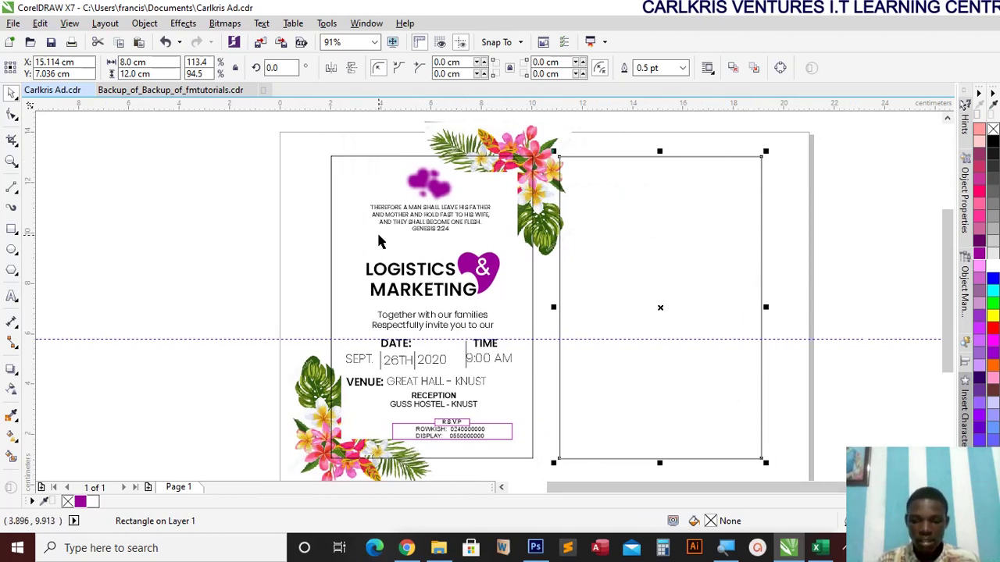
{"action": "left_click_drag", "start_coordinate": [603, 487], "coordinate": [627, 500]}
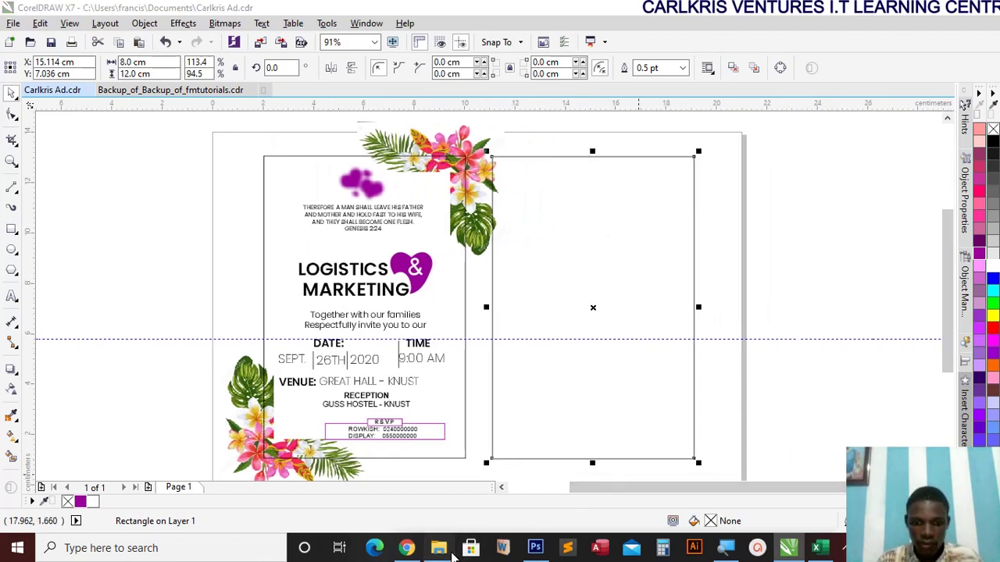
Bring 862650_heart_512x512.png in from the Pictures folder and place it outside the page at about 4.94 × 3.52 cm
{"action": "left_click", "coordinate": [451, 551]}
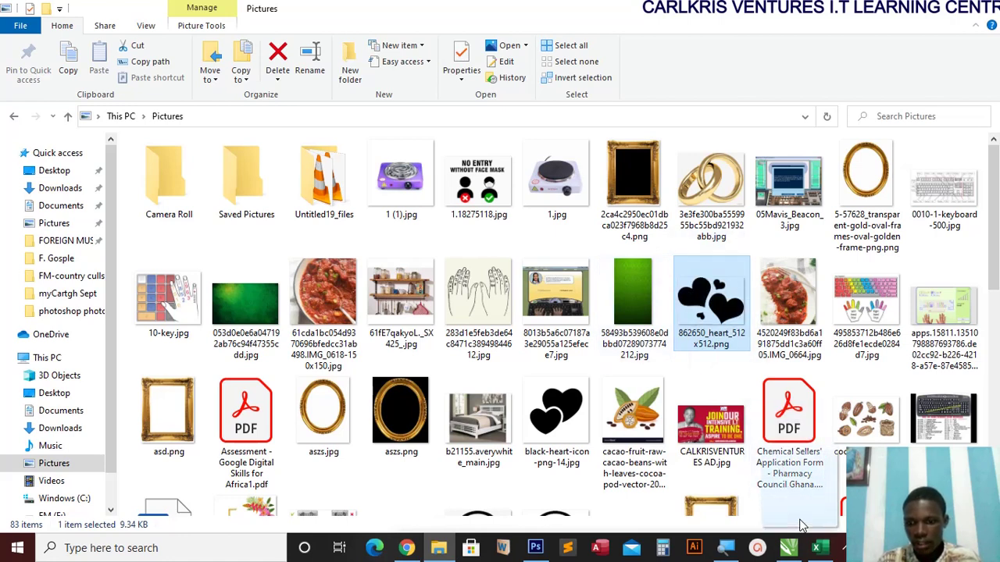
{"action": "left_click", "coordinate": [788, 548]}
{"action": "left_click_drag", "start_coordinate": [741, 226], "coordinate": [738, 220]}
{"action": "left_click_drag", "start_coordinate": [909, 346], "coordinate": [864, 314]}
{"action": "left_click_drag", "start_coordinate": [785, 274], "coordinate": [693, 196]}
{"action": "left_click_drag", "start_coordinate": [664, 159], "coordinate": [844, 250]}
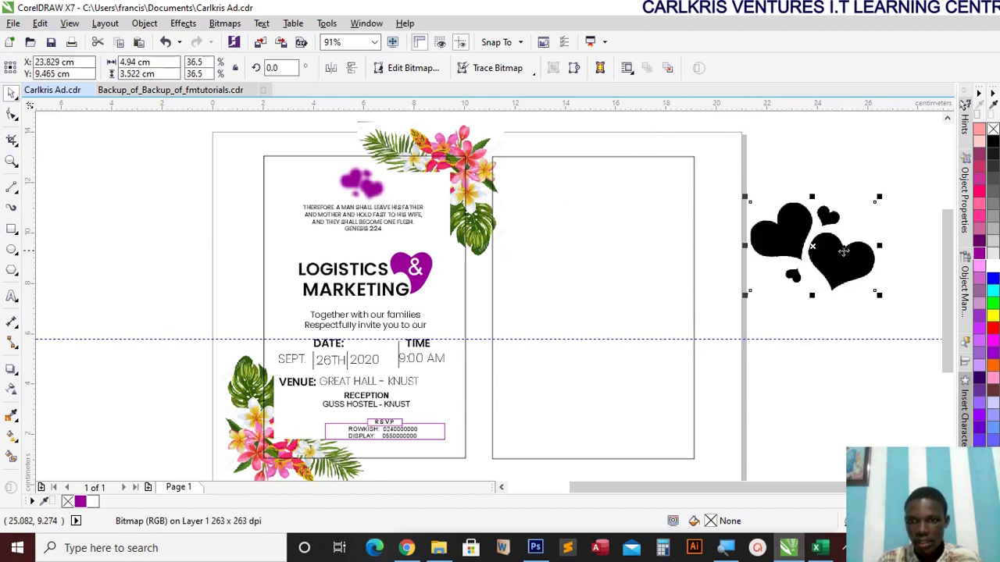
Outline-trace the heart bitmap as a Logo, move the traced hearts into the empty rectangle and select the original bitmap
{"action": "right_click", "coordinate": [844, 250]}
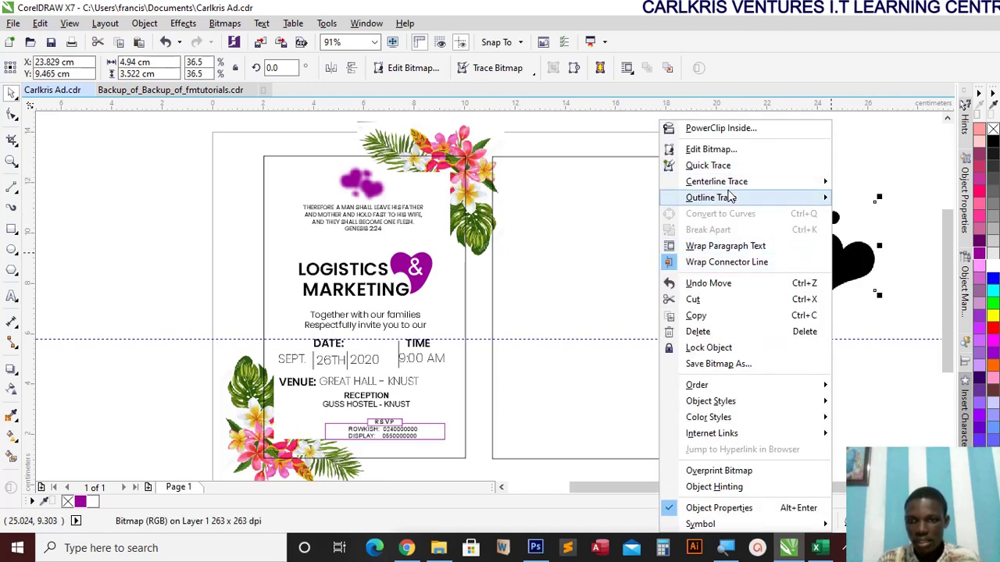
{"action": "mouse_move", "coordinate": [731, 198]}
{"action": "left_click", "coordinate": [877, 218]}
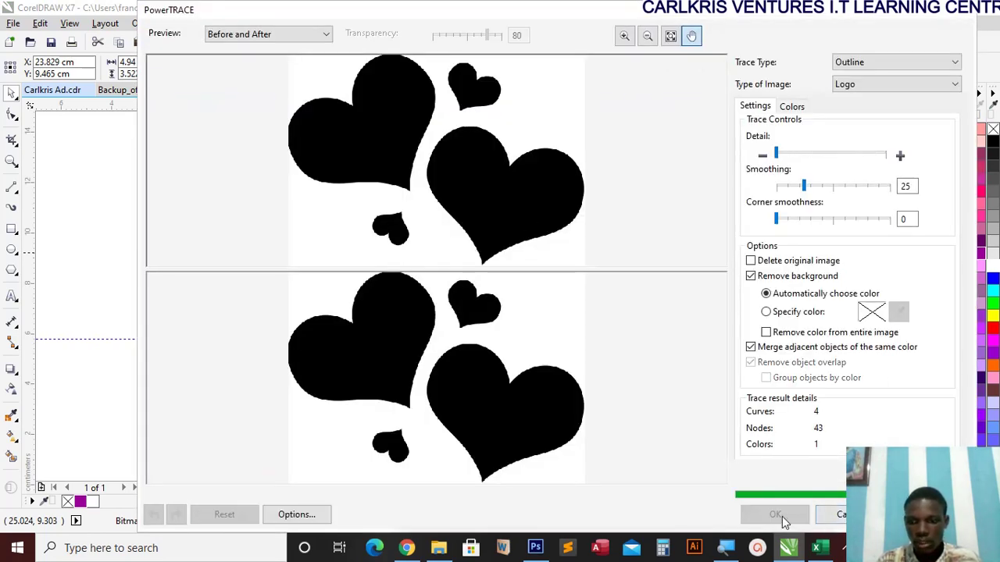
{"action": "left_click", "coordinate": [782, 516]}
{"action": "left_click_drag", "start_coordinate": [836, 252], "coordinate": [639, 297]}
{"action": "left_click", "coordinate": [799, 249]}
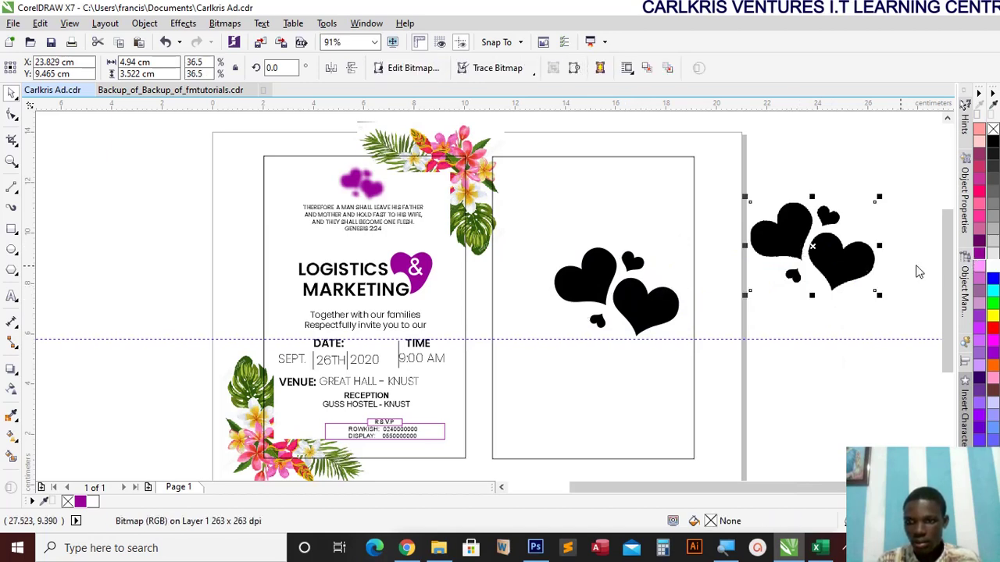
Delete the original heart bitmap, group the four traced hearts and move the group up toward the second panel's upper edge
{"action": "key", "text": "Delete"}
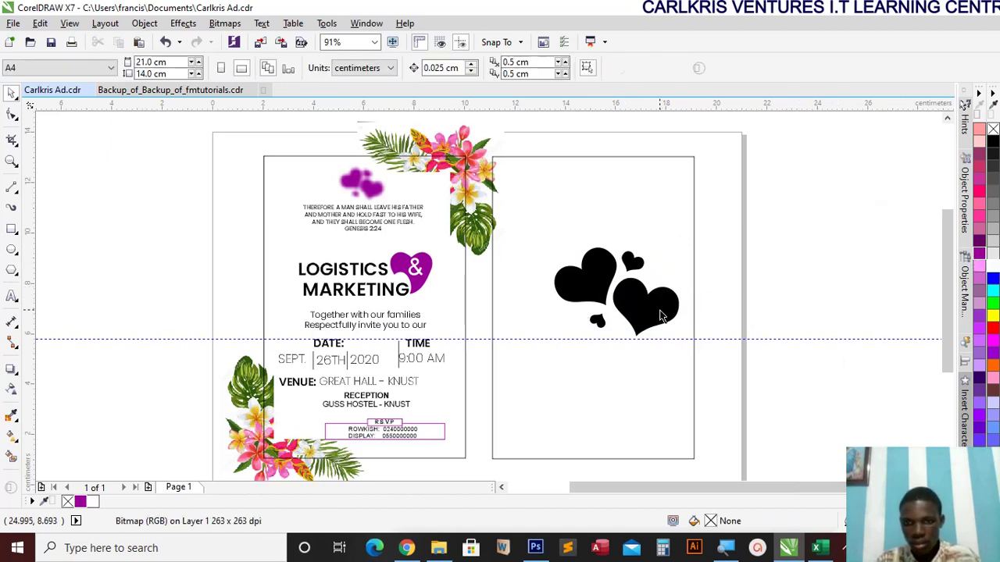
{"action": "left_click", "coordinate": [662, 306]}
{"action": "key", "text": "ctrl+u"}
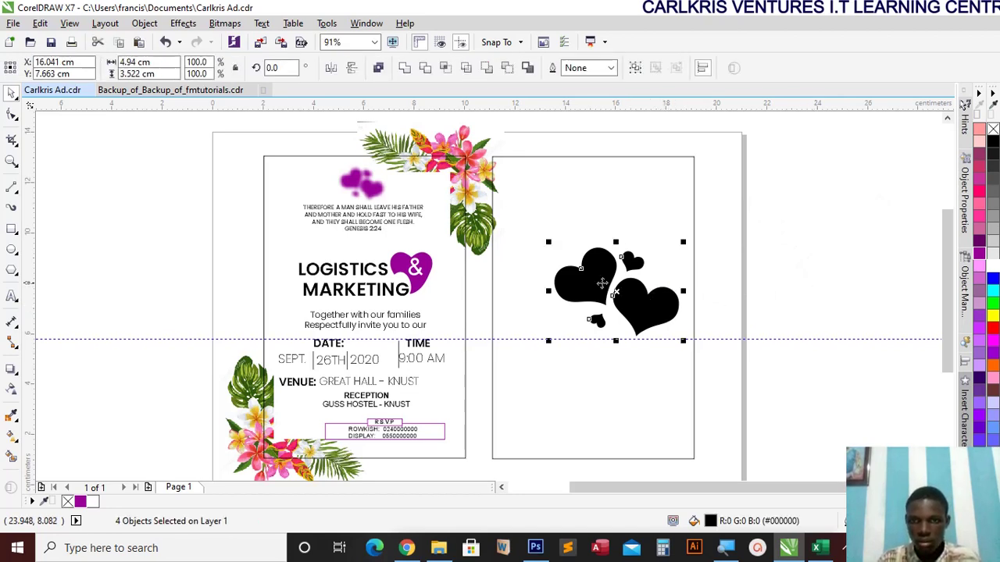
{"action": "left_click", "coordinate": [636, 69]}
{"action": "left_click_drag", "start_coordinate": [655, 306], "coordinate": [713, 243]}
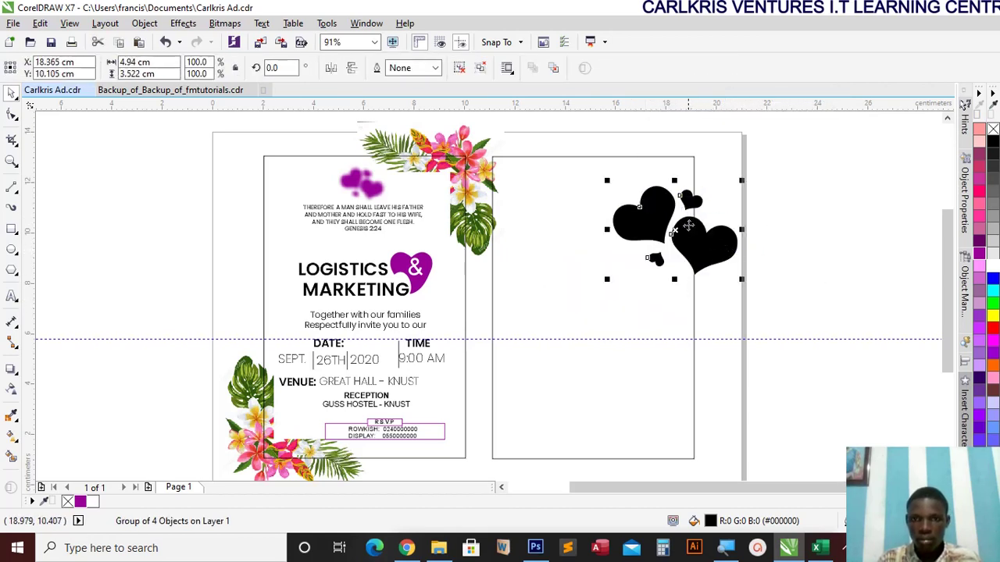
Move the heart group across to the upper part of the second panel and ungroup it
{"action": "left_click", "coordinate": [719, 286]}
{"action": "left_click_drag", "start_coordinate": [719, 251], "coordinate": [591, 247]}
{"action": "key", "text": "ctrl+u"}
{"action": "left_click", "coordinate": [831, 229]}
{"action": "left_click", "coordinate": [492, 136]}
{"action": "key", "text": "ctrl+z"}
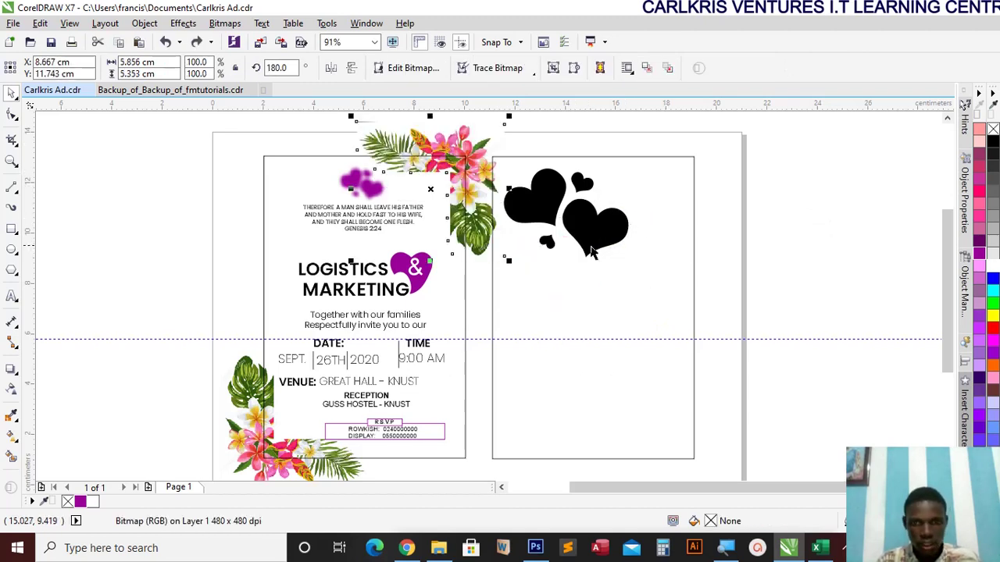
Scale the four hearts down together to about 2.71 × 1.93 cm and position them near the second panel's upper edge
{"action": "left_click_drag", "start_coordinate": [711, 129], "coordinate": [497, 276]}
{"action": "left_click_drag", "start_coordinate": [635, 264], "coordinate": [590, 230]}
{"action": "left_click_drag", "start_coordinate": [549, 200], "coordinate": [584, 222]}
{"action": "left_click_drag", "start_coordinate": [625, 254], "coordinate": [613, 246]}
{"action": "left_click_drag", "start_coordinate": [575, 217], "coordinate": [594, 218]}
{"action": "left_click_drag", "start_coordinate": [629, 248], "coordinate": [627, 245]}
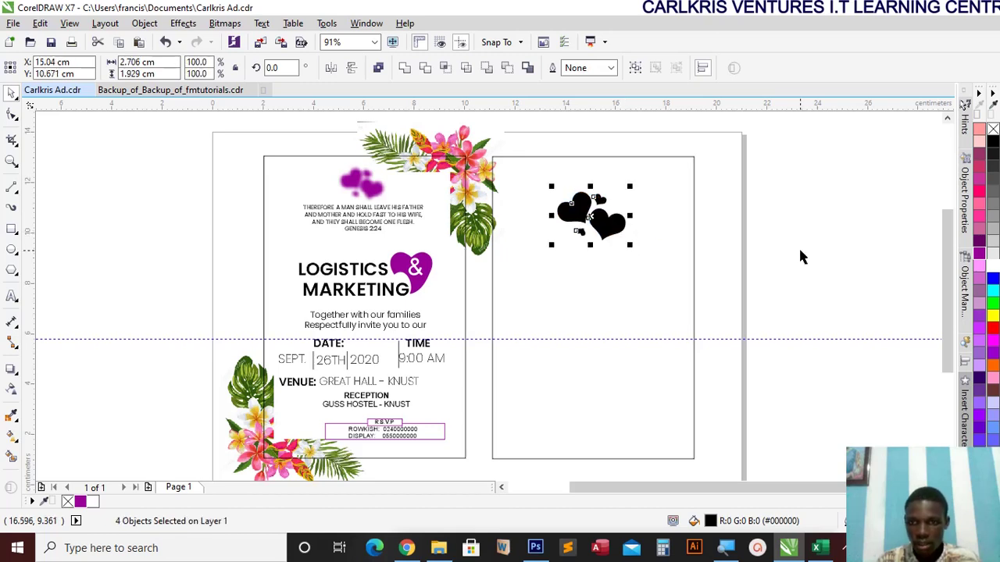
{"action": "left_click", "coordinate": [799, 254]}
{"action": "left_click", "coordinate": [606, 226]}
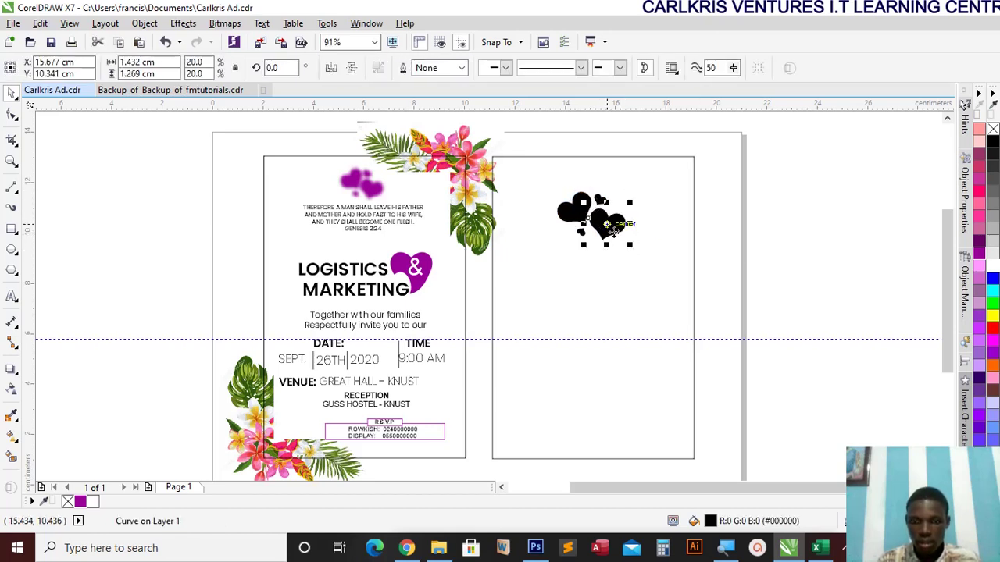
{"action": "left_click", "coordinate": [81, 502]}
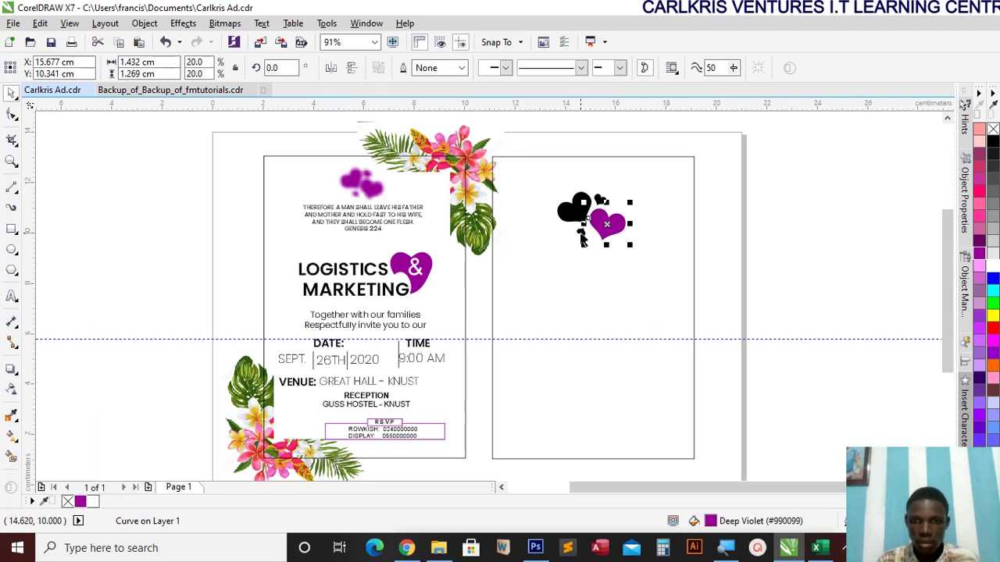
{"action": "key", "text": "ctrl+z"}
Fill the second panel's large upper heart and the small heart beside it with Deep Violet
{"action": "left_click", "coordinate": [575, 211]}
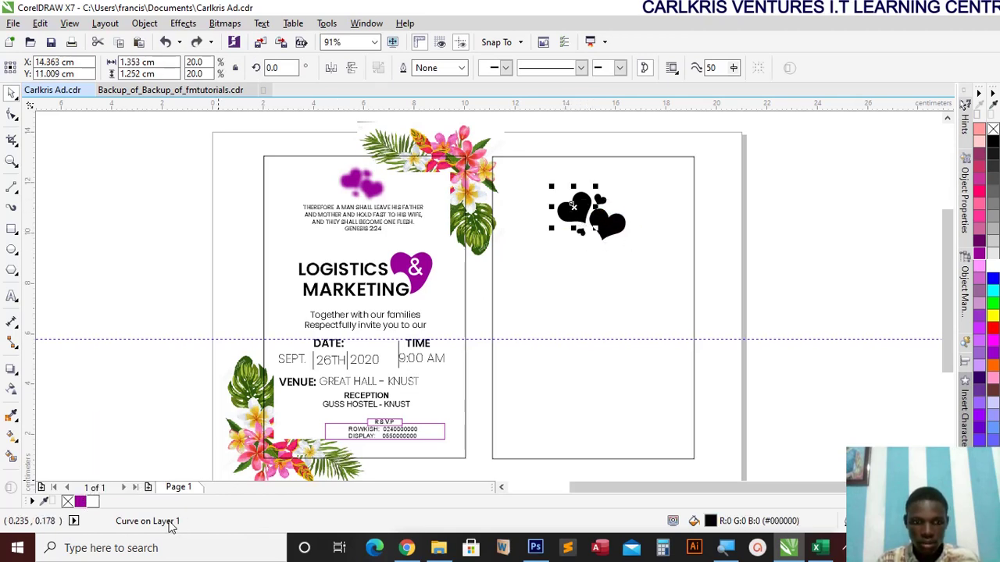
{"action": "left_click", "coordinate": [81, 502]}
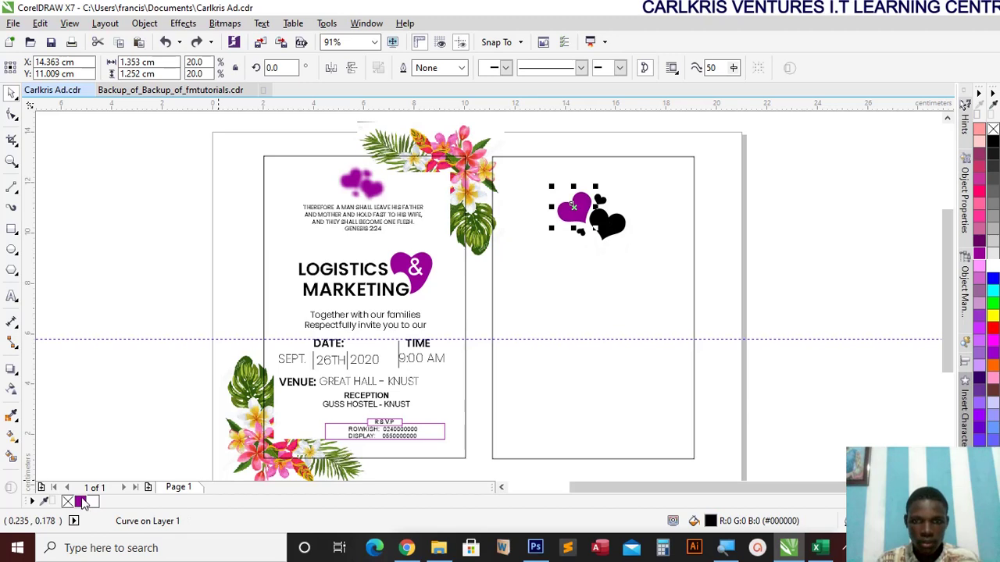
{"action": "left_click", "coordinate": [600, 200]}
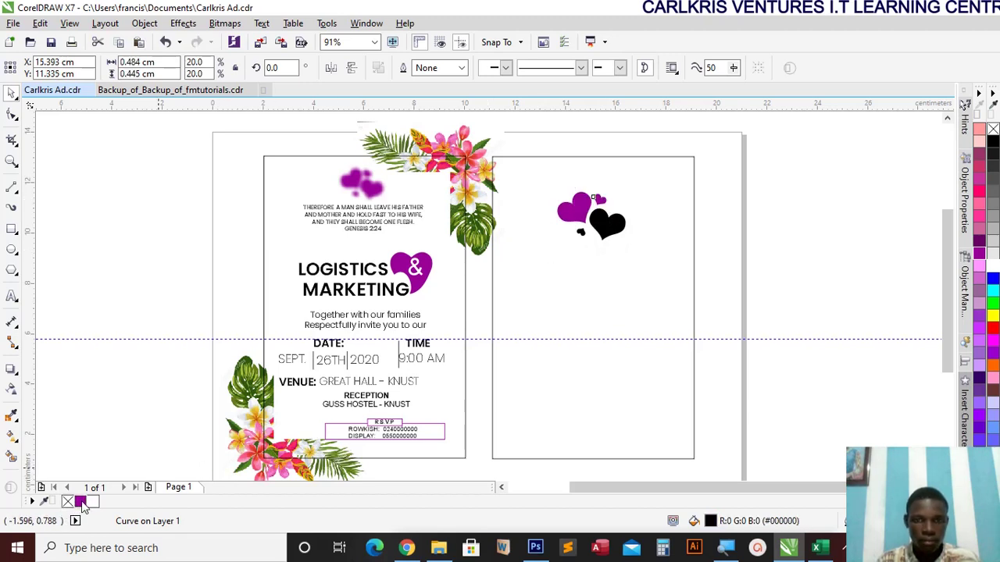
Group the second panel's four hearts and scale the group down to about 2.29 × 1.63 cm
{"action": "left_click_drag", "start_coordinate": [534, 148], "coordinate": [656, 269]}
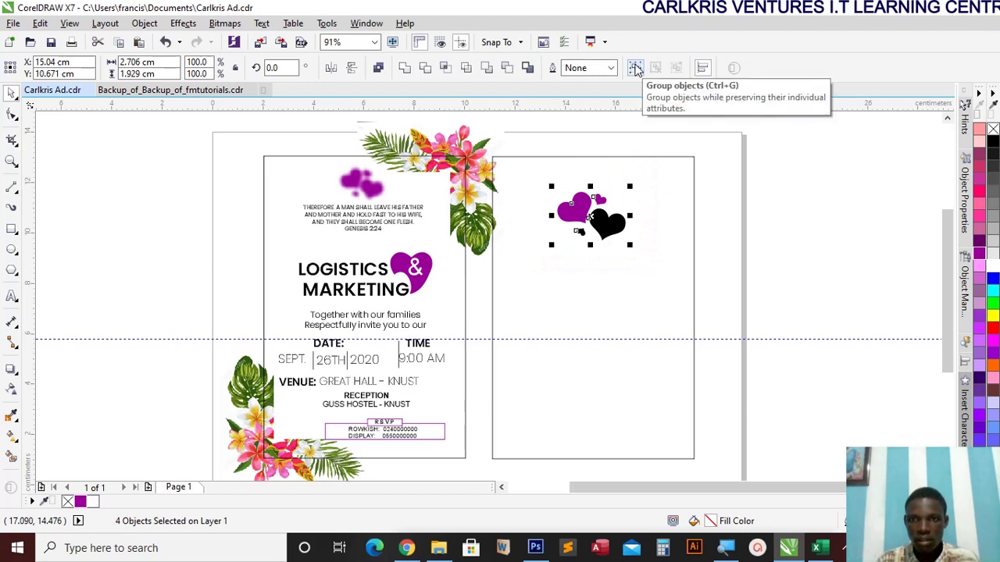
{"action": "right_click", "coordinate": [598, 226]}
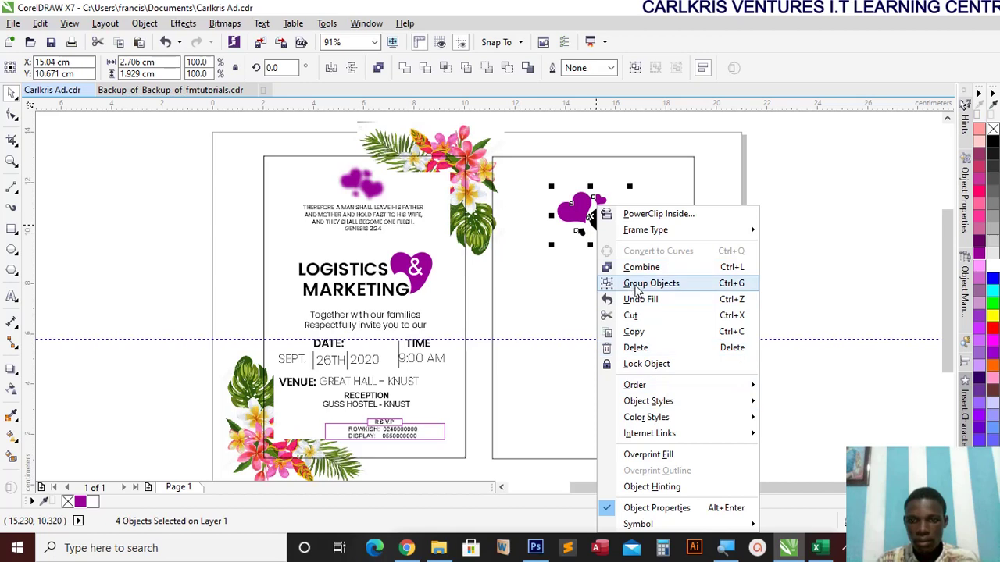
{"action": "left_click", "coordinate": [637, 283]}
{"action": "mouse_move", "coordinate": [635, 252]}
{"action": "left_mouse_down"}
{"action": "mouse_move", "coordinate": [632, 232]}
{"action": "mouse_move", "coordinate": [623, 240]}
{"action": "left_mouse_up"}
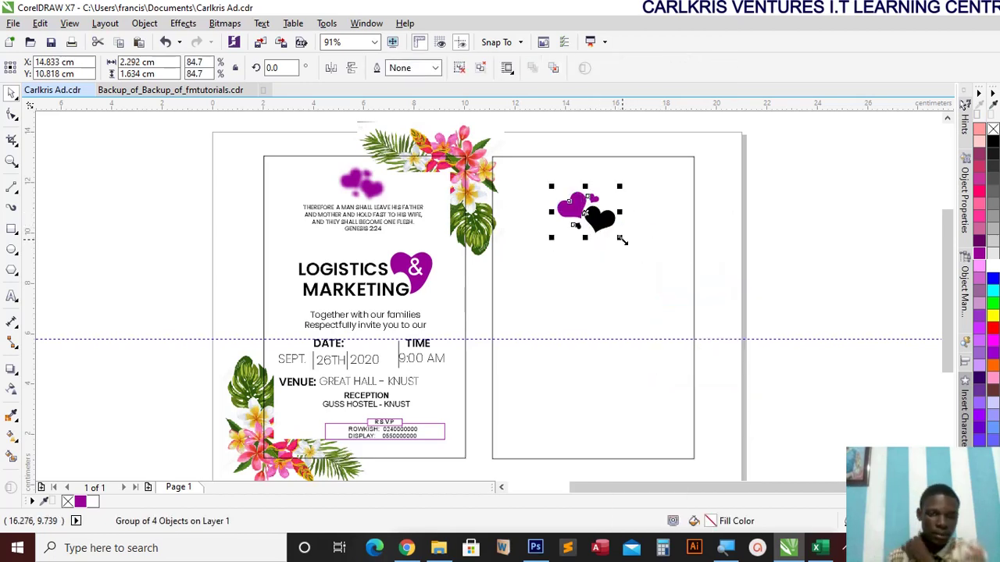
{"action": "left_click", "coordinate": [797, 278]}
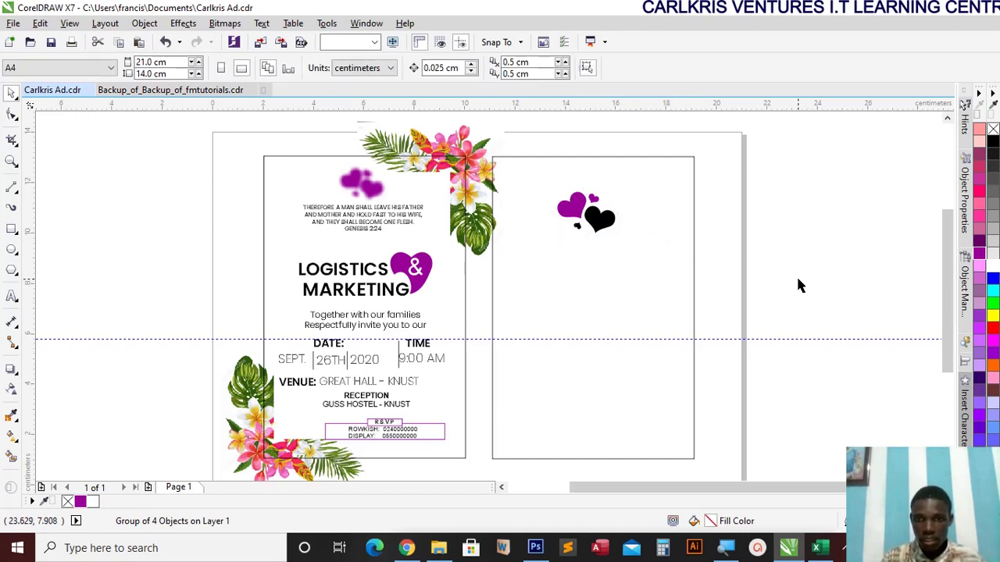
Find ring11.png in the Desktop folder using File Explorer and bring it into the CorelDRAW page
{"action": "left_click", "coordinate": [438, 547]}
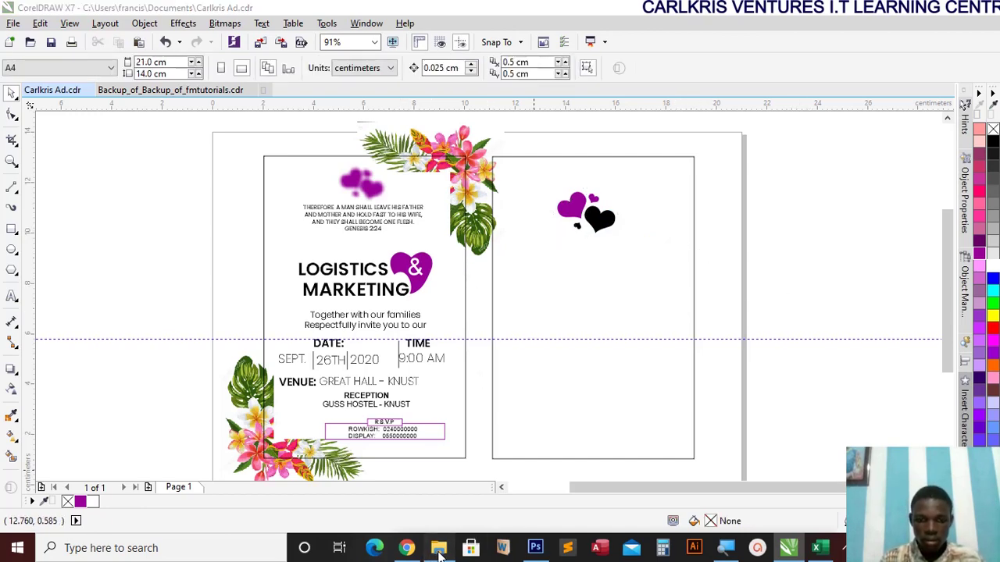
{"action": "scroll", "coordinate": [470, 406], "scroll_direction": "down", "scroll_amount": 5}
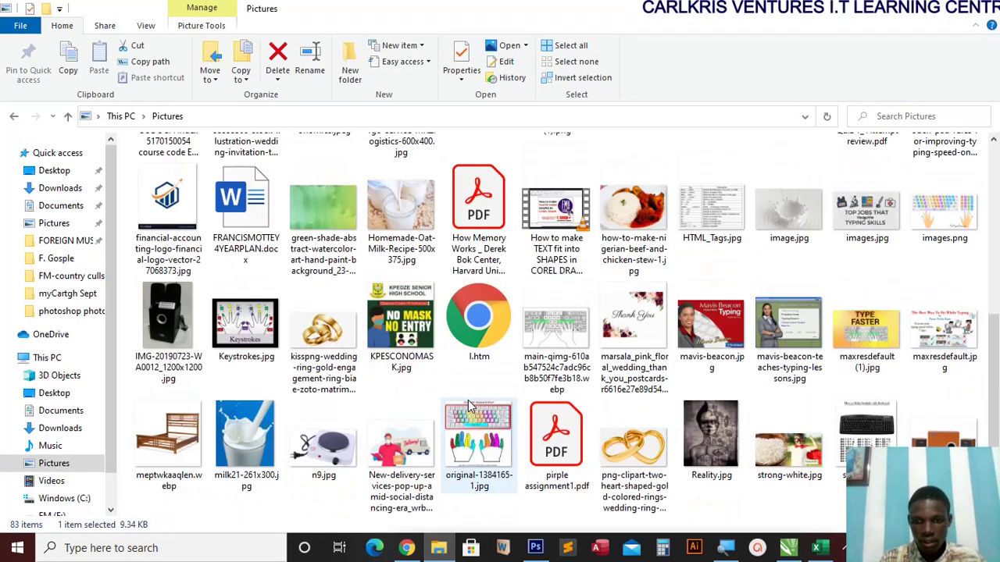
{"action": "scroll", "coordinate": [469, 405], "scroll_direction": "down", "scroll_amount": 2}
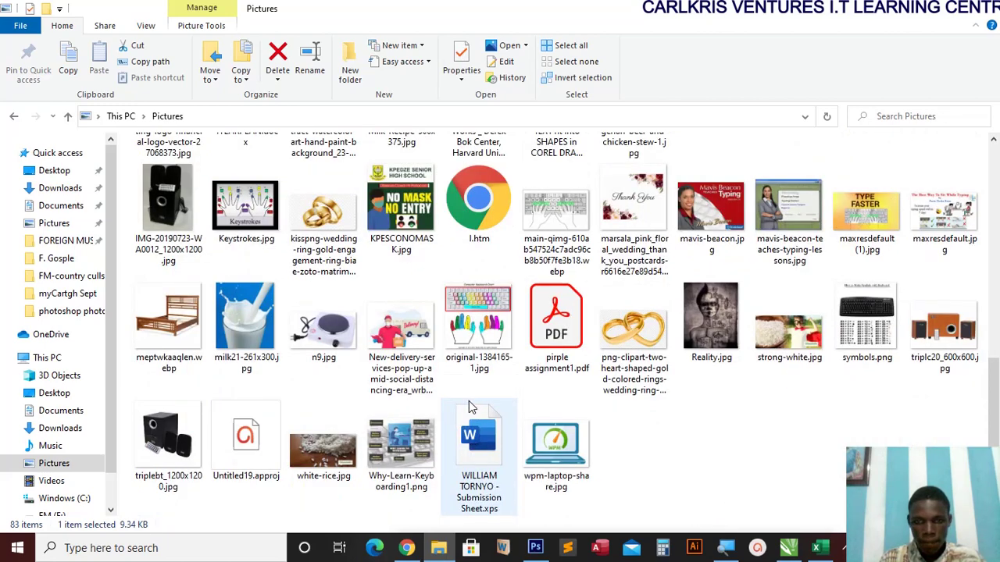
{"action": "scroll", "coordinate": [469, 406], "scroll_direction": "up", "scroll_amount": 10}
{"action": "left_click", "coordinate": [82, 189]}
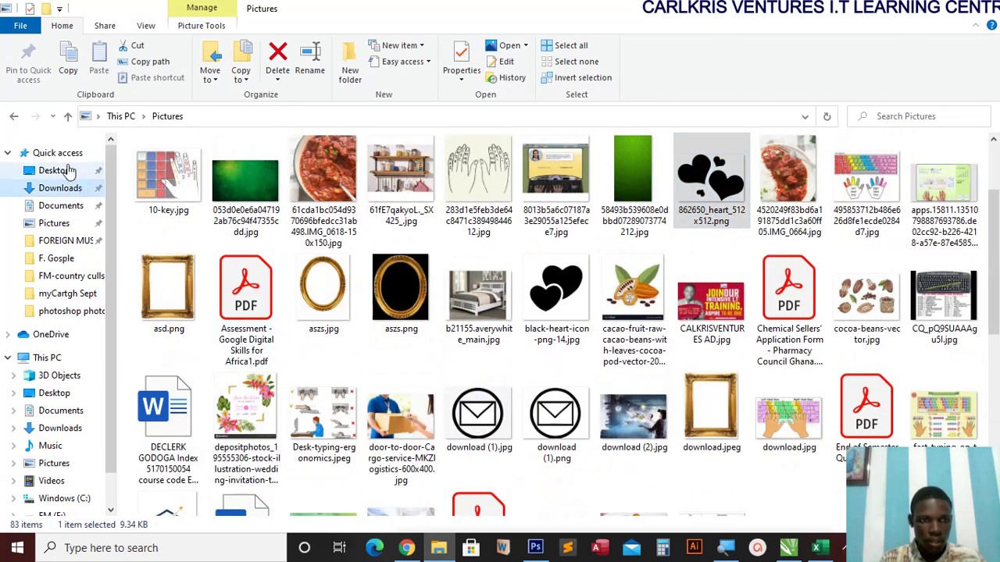
{"action": "left_click", "coordinate": [69, 171]}
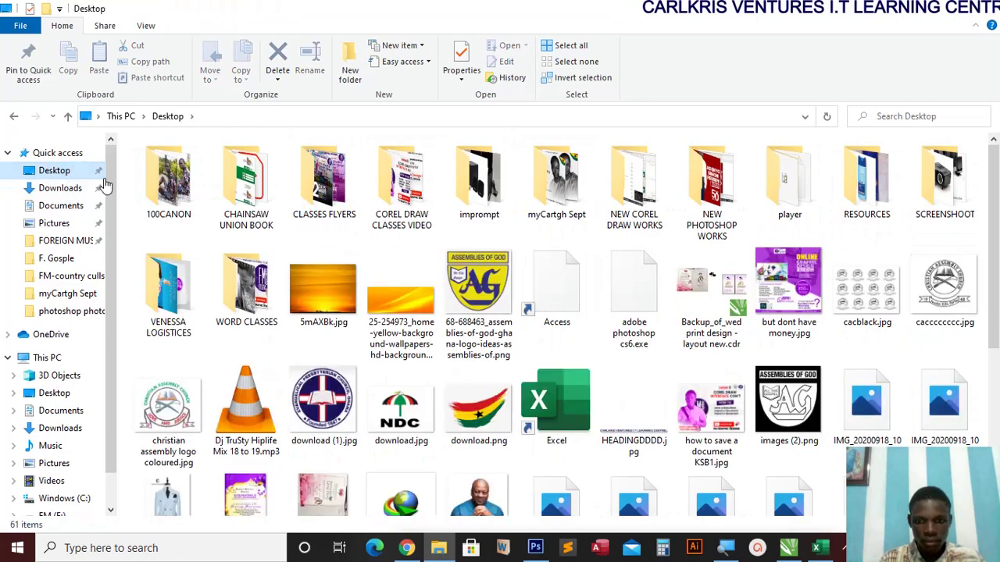
{"action": "scroll", "coordinate": [556, 393], "scroll_direction": "down", "scroll_amount": 4}
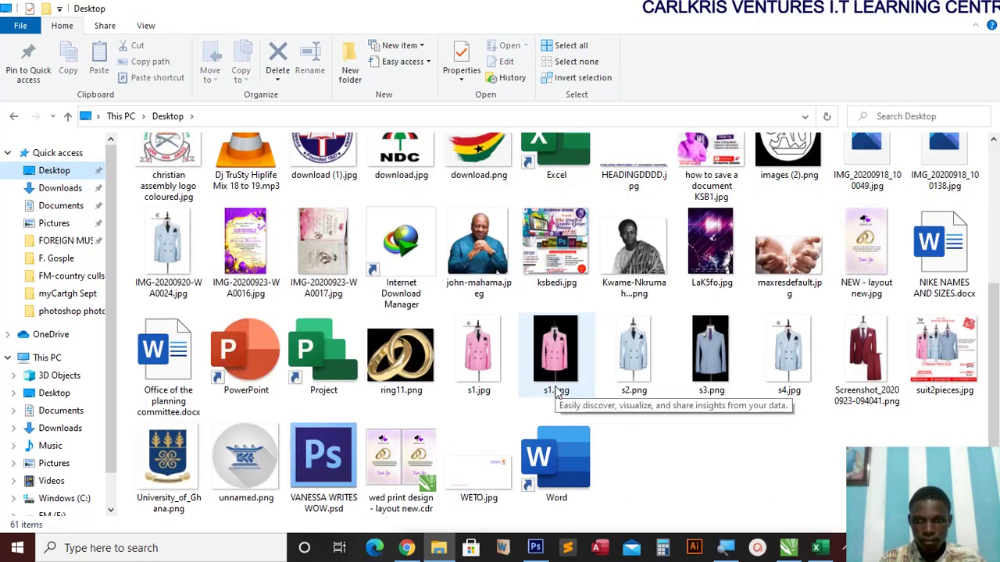
{"action": "scroll", "coordinate": [556, 393], "scroll_direction": "up", "scroll_amount": 3}
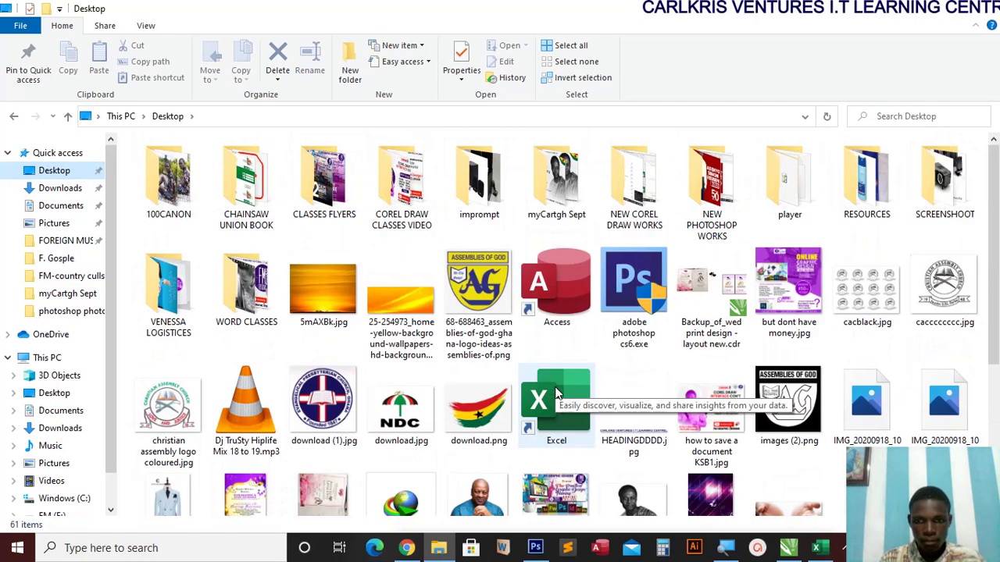
{"action": "scroll", "coordinate": [557, 393], "scroll_direction": "down", "scroll_amount": 3}
{"action": "scroll", "coordinate": [554, 394], "scroll_direction": "up", "scroll_amount": 3}
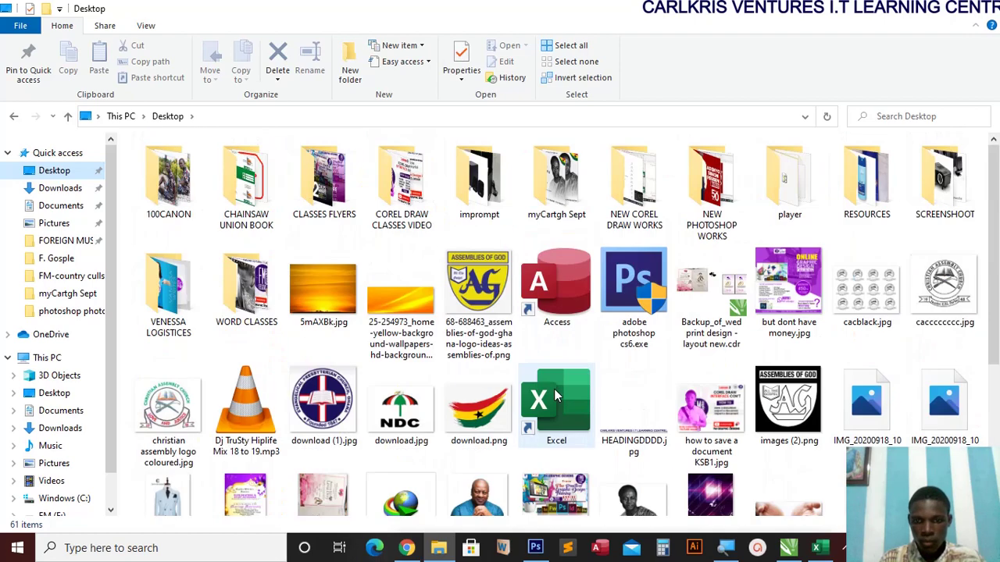
{"action": "scroll", "coordinate": [383, 305], "scroll_direction": "down", "scroll_amount": 3}
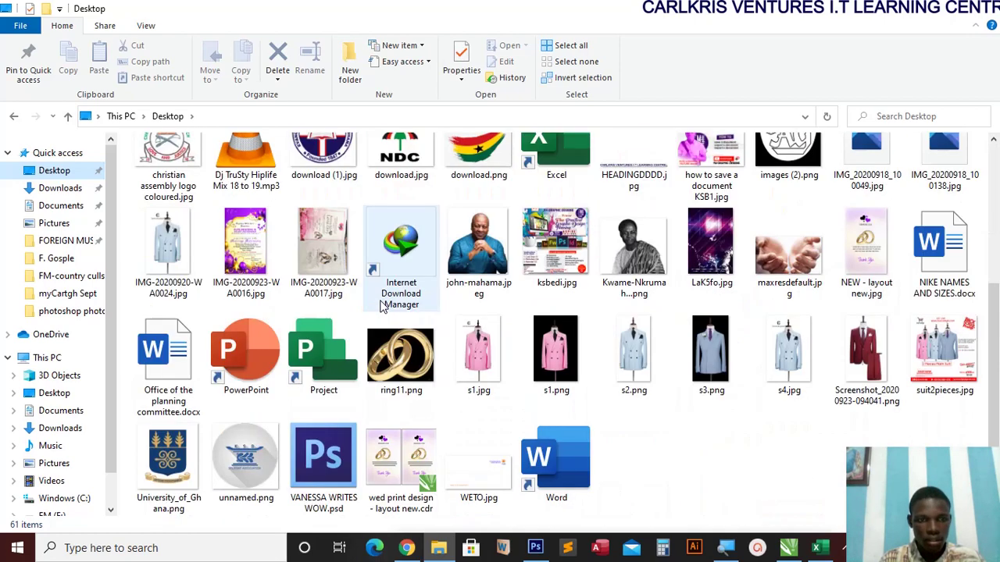
{"action": "left_click", "coordinate": [373, 367]}
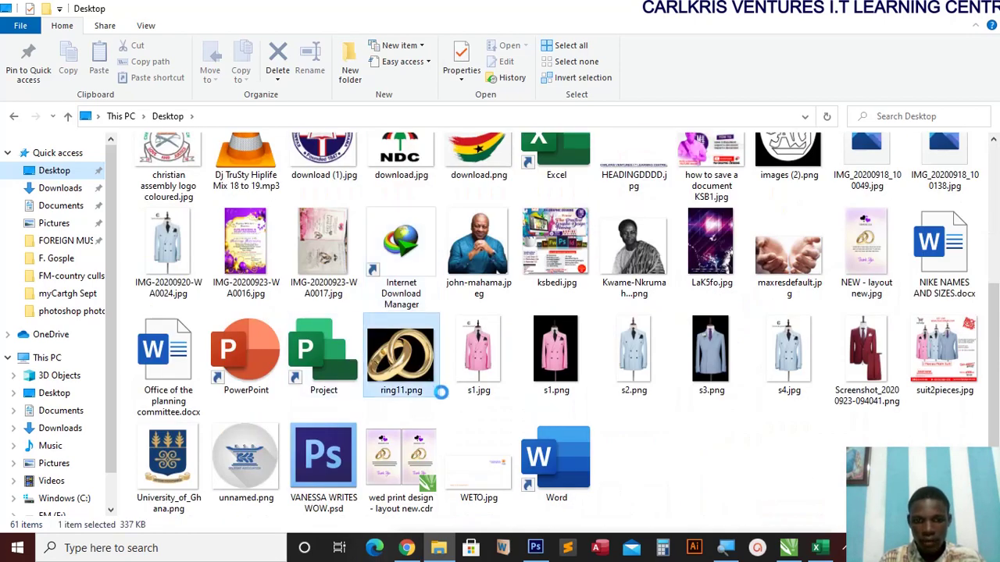
{"action": "left_click_drag", "start_coordinate": [402, 378], "coordinate": [749, 267]}
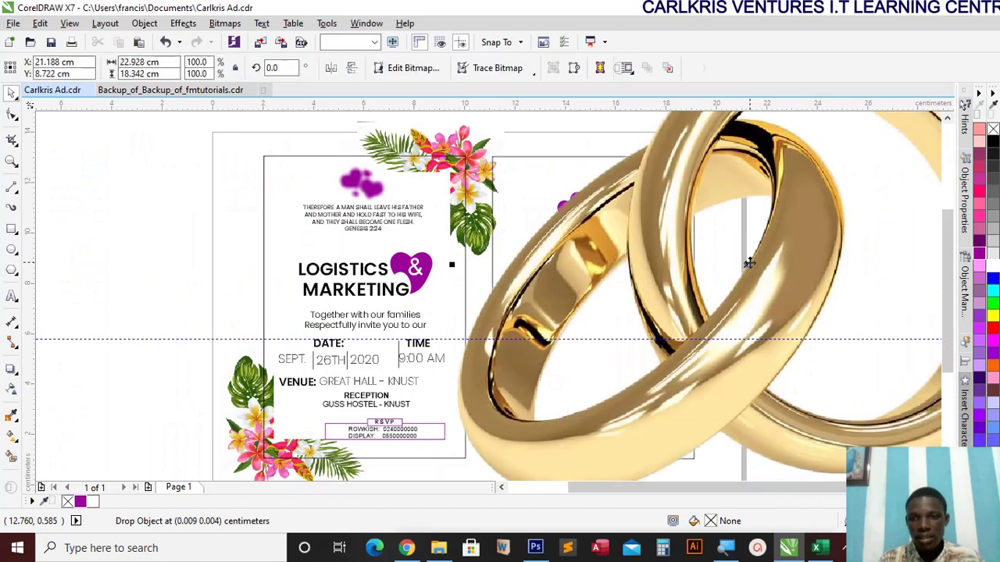
Scale the rings image down to about 3 × 2.4 cm and place it below the hearts in the second panel
{"action": "scroll", "coordinate": [694, 299], "scroll_direction": "down", "scroll_amount": 3}
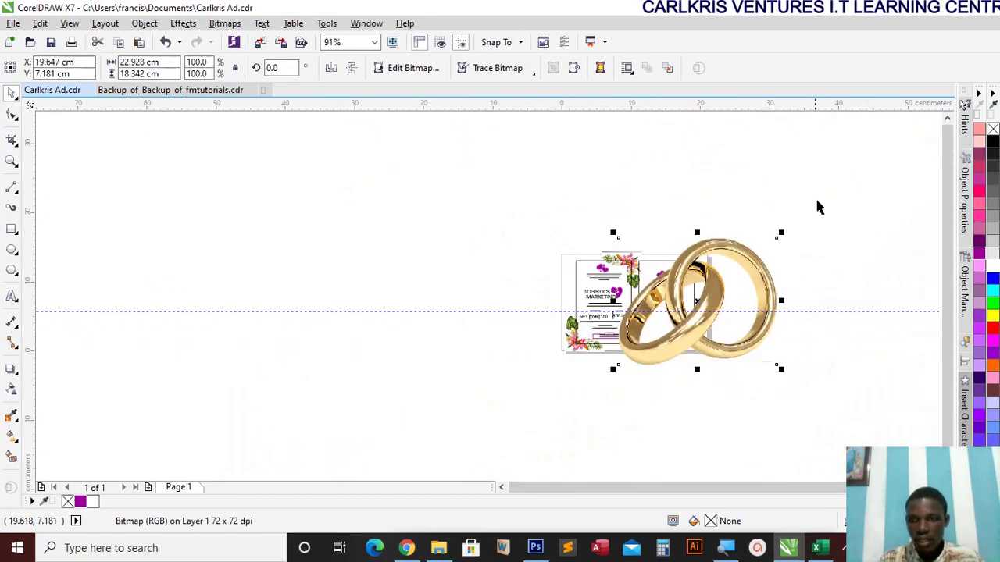
{"action": "left_click_drag", "start_coordinate": [781, 232], "coordinate": [672, 305]}
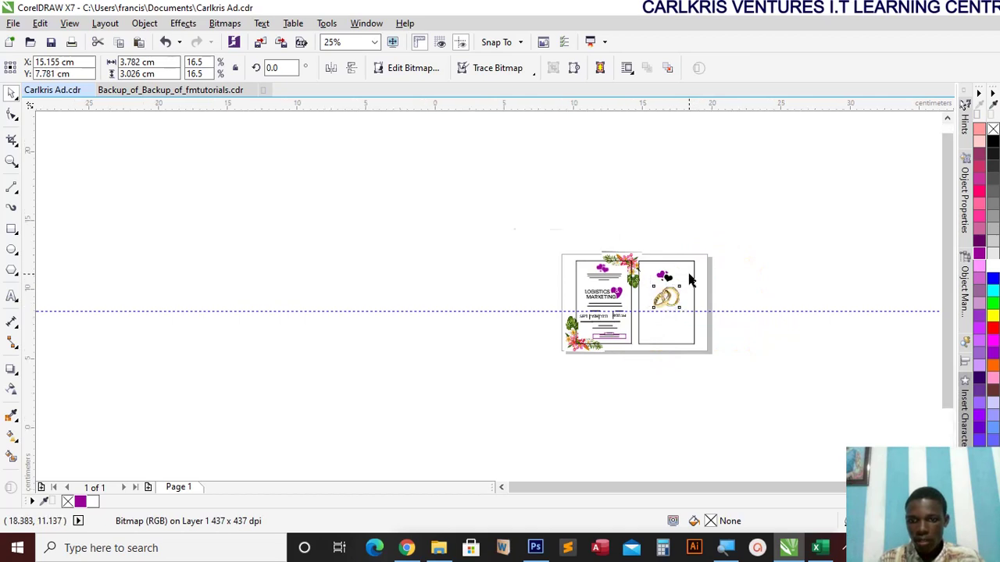
{"action": "scroll", "coordinate": [691, 275], "scroll_direction": "up", "scroll_amount": 2}
{"action": "scroll", "coordinate": [645, 321], "scroll_direction": "up", "scroll_amount": 2}
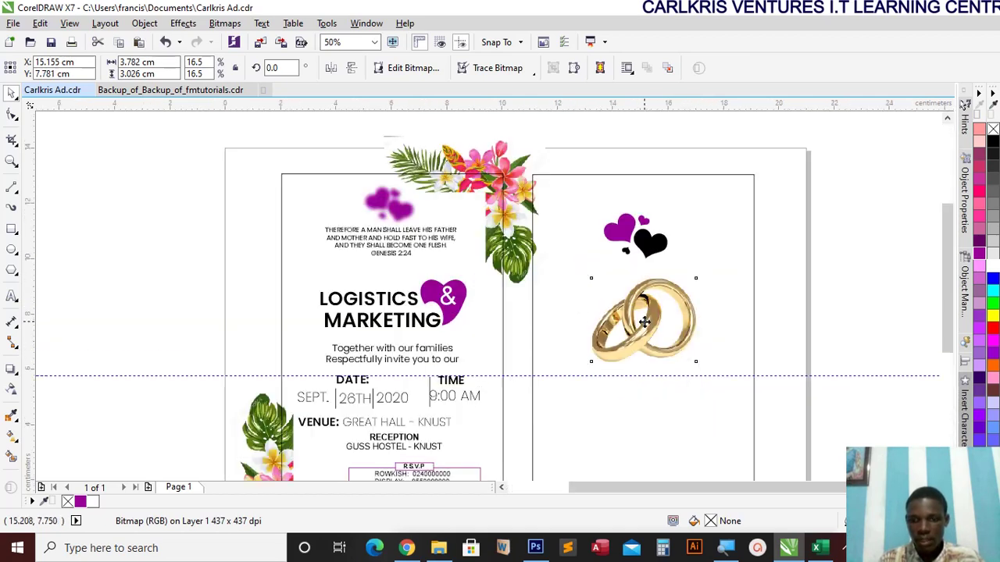
{"action": "left_click_drag", "start_coordinate": [701, 366], "coordinate": [658, 335]}
{"action": "left_click_drag", "start_coordinate": [624, 304], "coordinate": [680, 364]}
{"action": "left_click_drag", "start_coordinate": [641, 329], "coordinate": [645, 338]}
Duplicate the rings, shrink the copy to about 1.6 × 1.28 cm and place it over the ampersand heart's lower tip
{"action": "key", "text": "ctrl+d"}
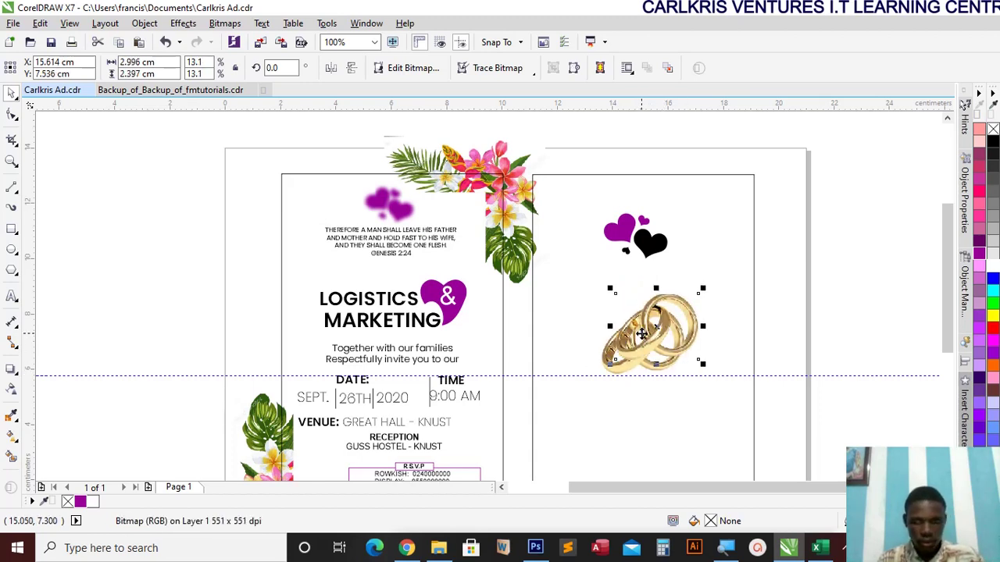
{"action": "left_click_drag", "start_coordinate": [700, 363], "coordinate": [462, 321]}
{"action": "scroll", "coordinate": [439, 303], "scroll_direction": "up", "scroll_amount": 2}
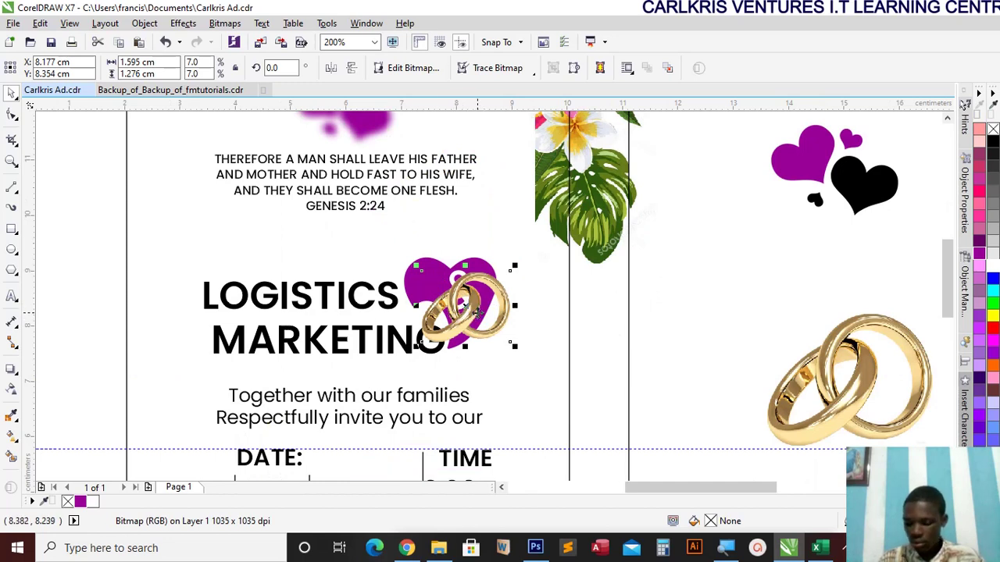
{"action": "left_click_drag", "start_coordinate": [464, 311], "coordinate": [488, 327]}
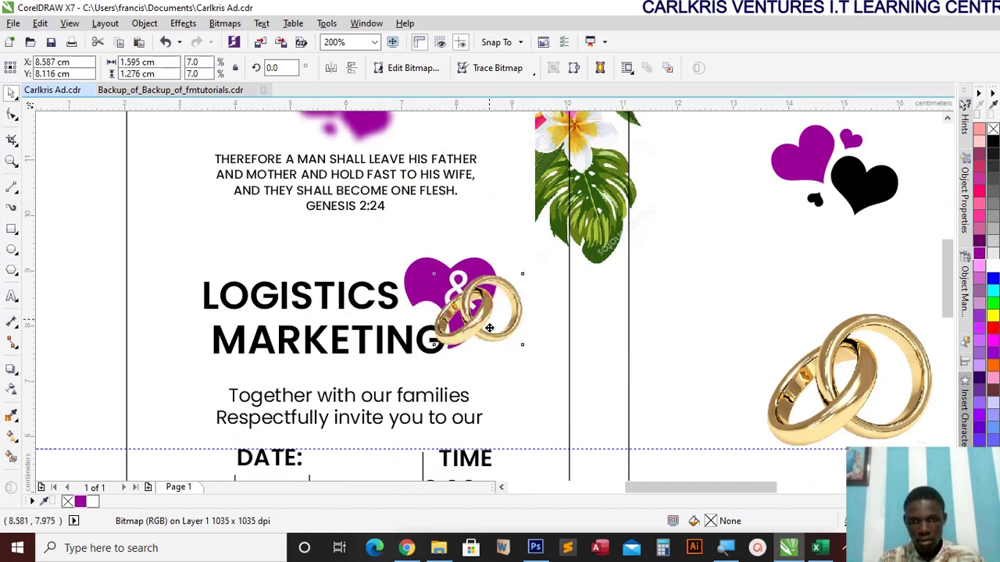
Bring the ampersand and its violet heart in front of the small rings, and select the rings
{"action": "left_click", "coordinate": [458, 279]}
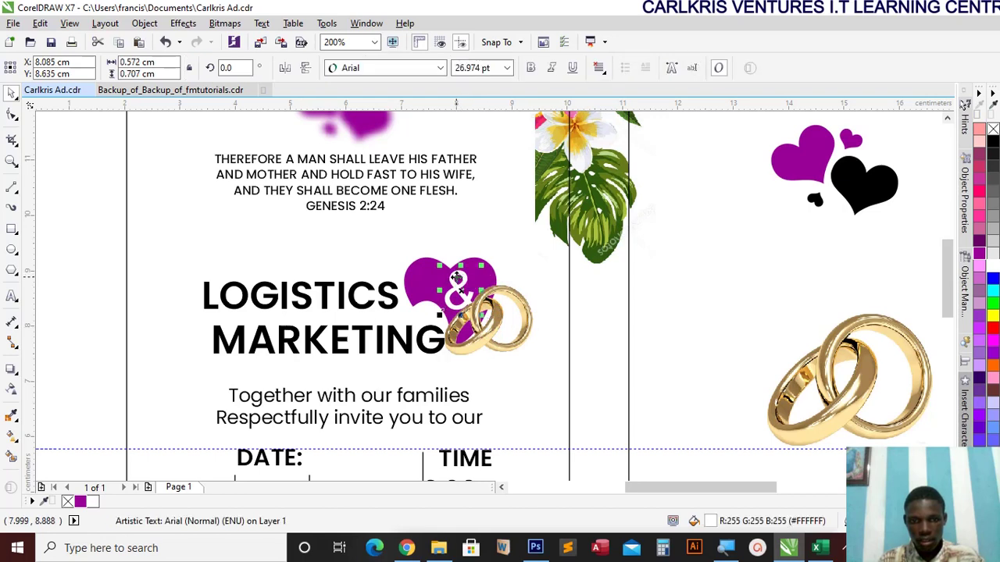
{"action": "left_click", "coordinate": [408, 270], "text": "shift"}
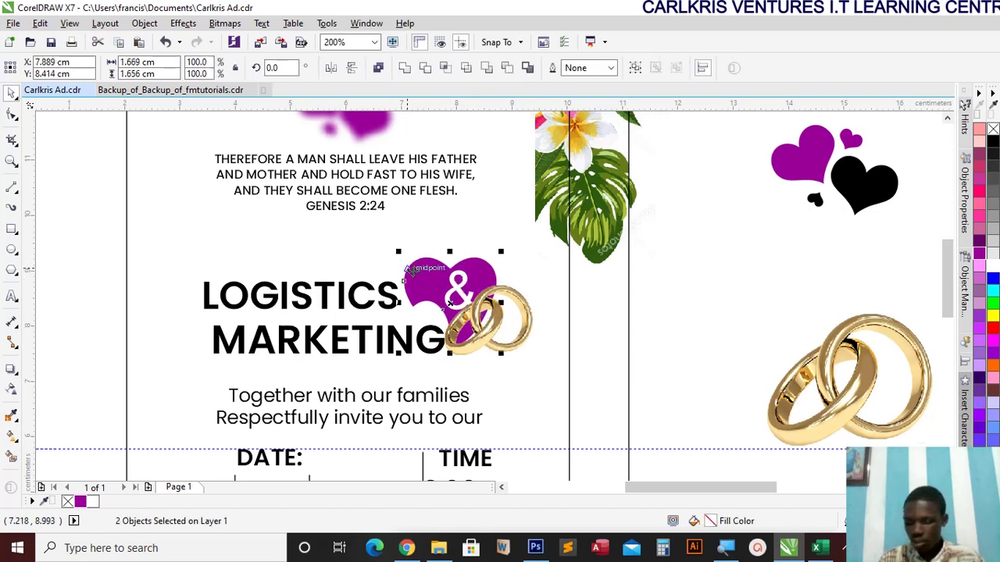
{"action": "left_click", "coordinate": [412, 270]}
{"action": "key", "text": "shift+Page_Up"}
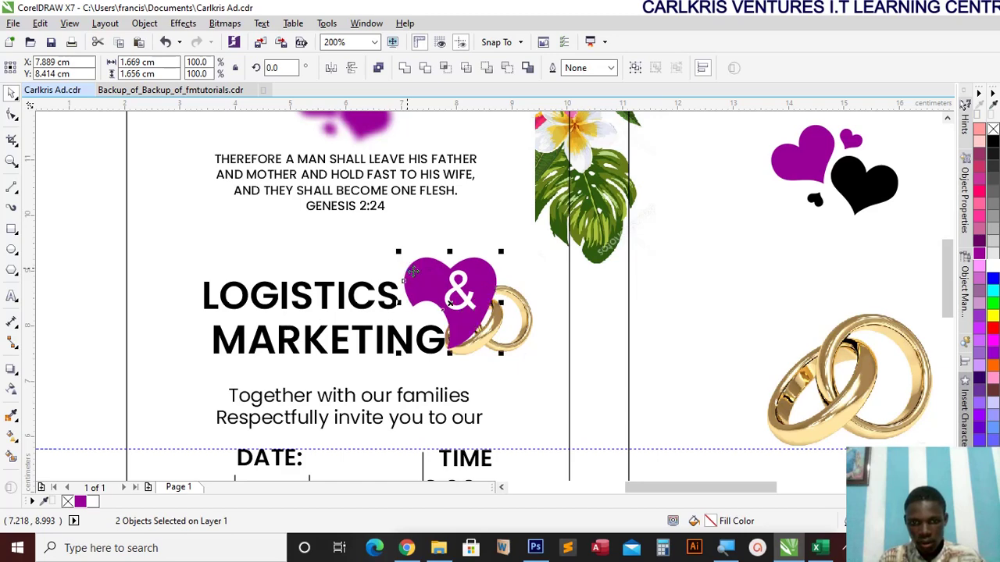
{"action": "left_click", "coordinate": [522, 351]}
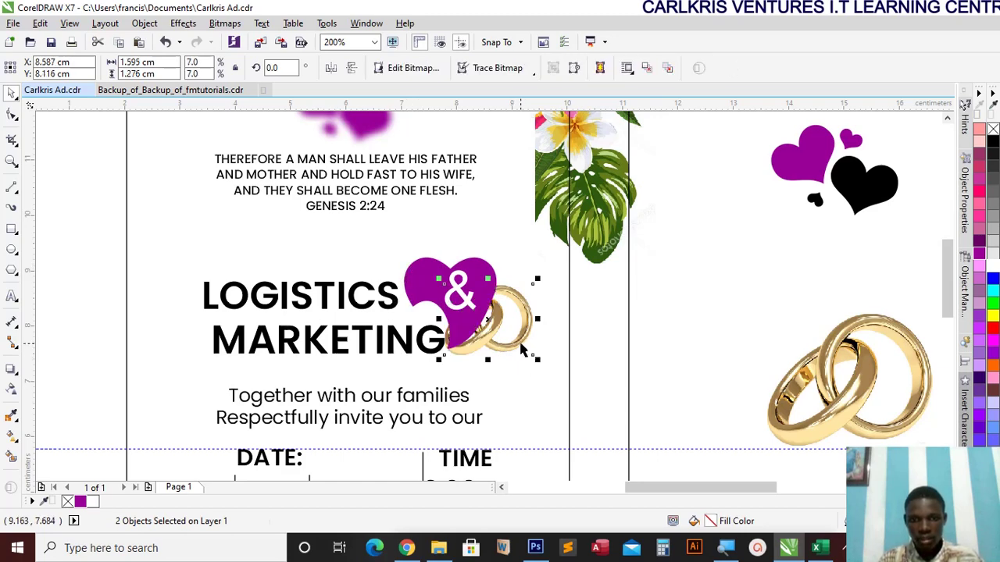
Move the large rings image slightly up and across in the second panel, closer to the hearts
{"action": "scroll", "coordinate": [509, 339], "scroll_direction": "down", "scroll_amount": 2}
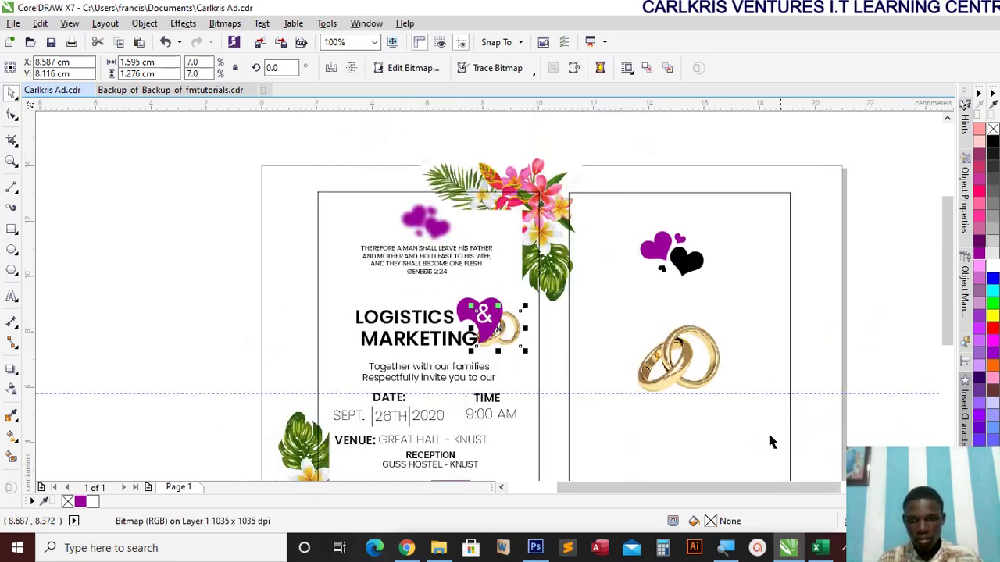
{"action": "left_click_drag", "start_coordinate": [947, 334], "coordinate": [947, 354]}
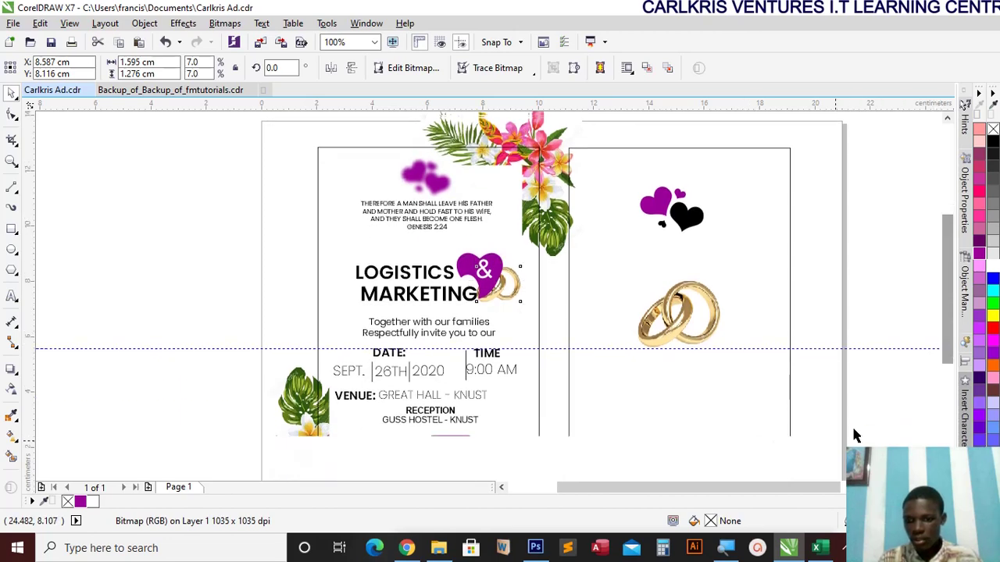
{"action": "left_click_drag", "start_coordinate": [815, 485], "coordinate": [825, 487]}
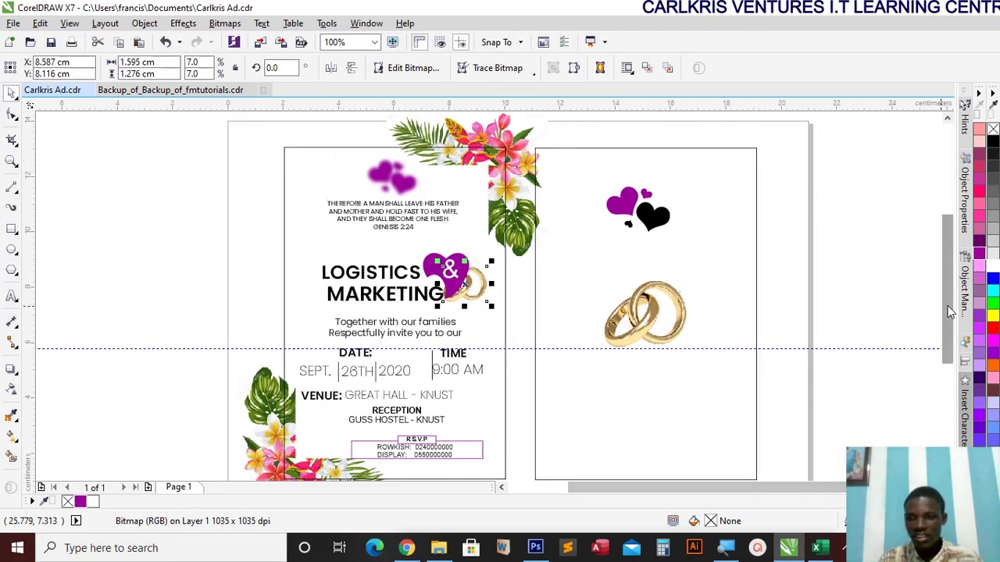
{"action": "left_click_drag", "start_coordinate": [945, 339], "coordinate": [945, 358]}
{"action": "left_click", "coordinate": [642, 260]}
{"action": "left_click_drag", "start_coordinate": [642, 259], "coordinate": [639, 256]}
Duplicate the Bible verse beneath the large rings in the second panel and delete the "GENESIS 2:24" line from the copy
{"action": "left_click", "coordinate": [434, 175]}
{"action": "left_click_drag", "start_coordinate": [434, 175], "coordinate": [656, 322]}
{"action": "double_click", "coordinate": [664, 324]}
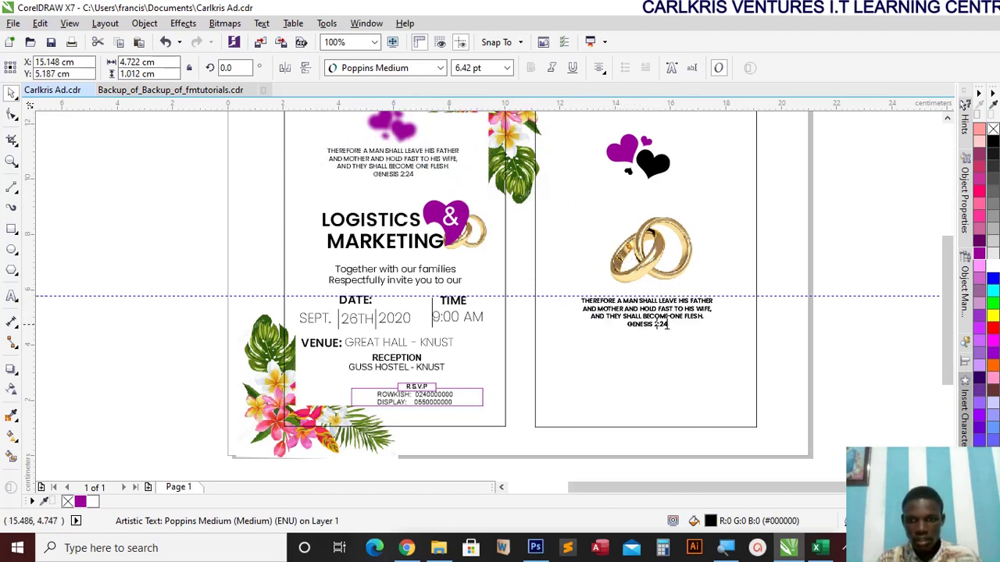
{"action": "key", "text": "Delete"}
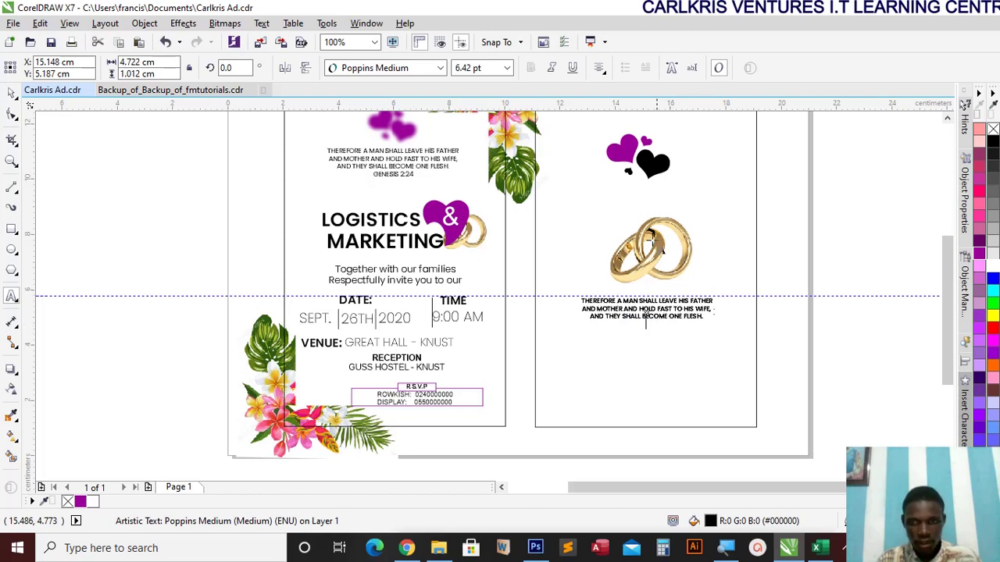
{"action": "left_click", "coordinate": [784, 205]}
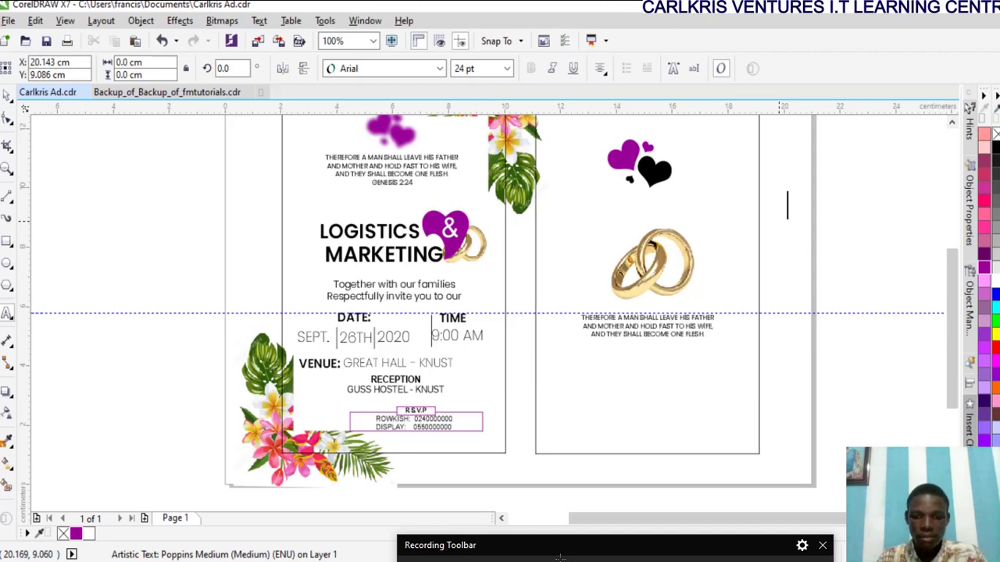
{"action": "mouse_move", "coordinate": [595, 545]}
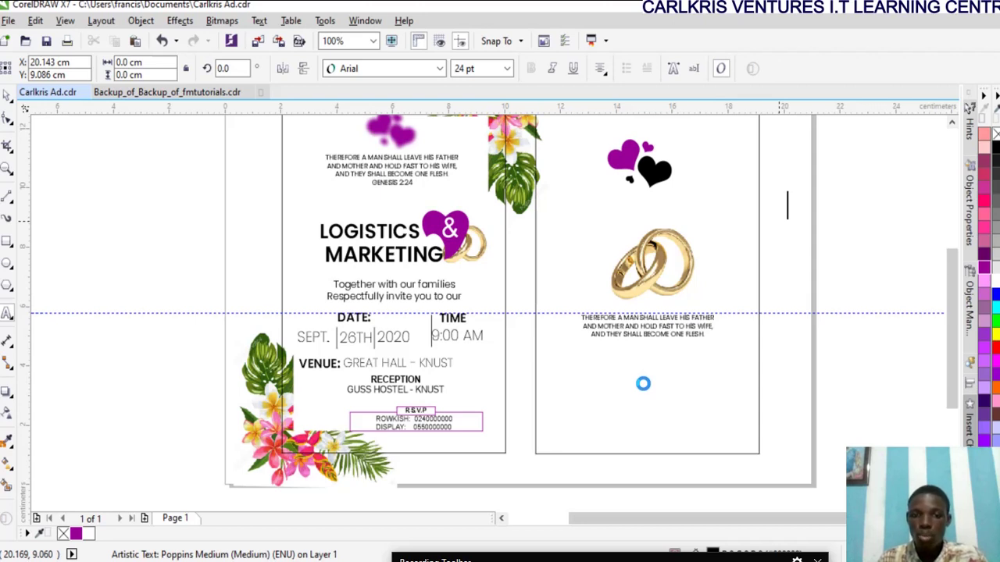
{"action": "mouse_move", "coordinate": [768, 535]}
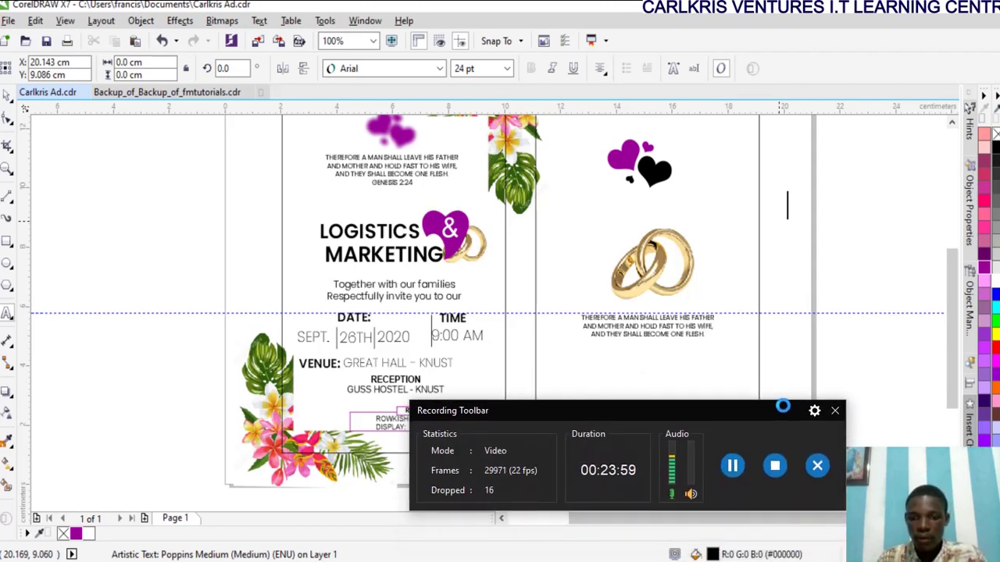
{"action": "left_click_drag", "start_coordinate": [782, 406], "coordinate": [806, 550]}
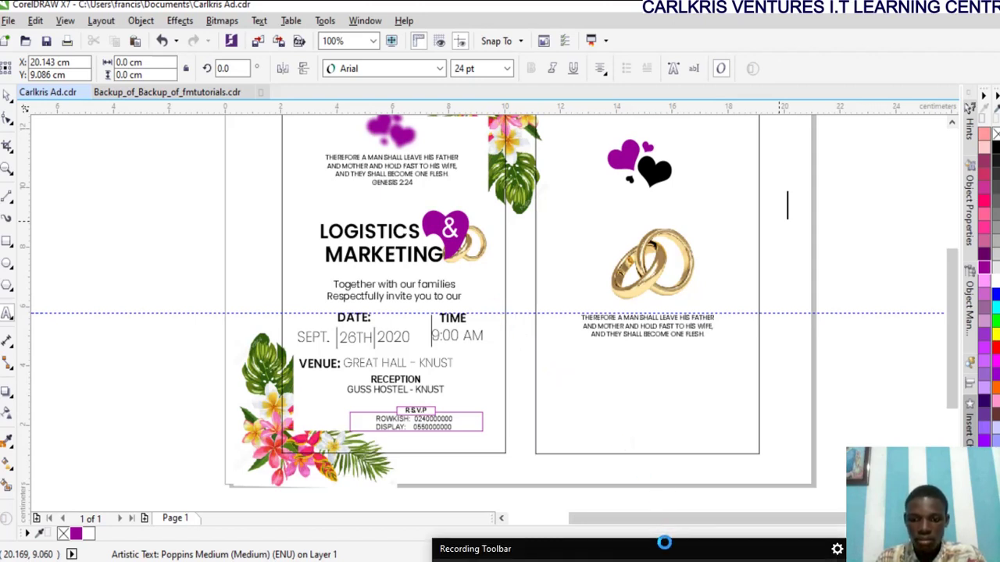
{"action": "mouse_move", "coordinate": [666, 551]}
{"action": "left_click_drag", "start_coordinate": [665, 427], "coordinate": [609, 517]}
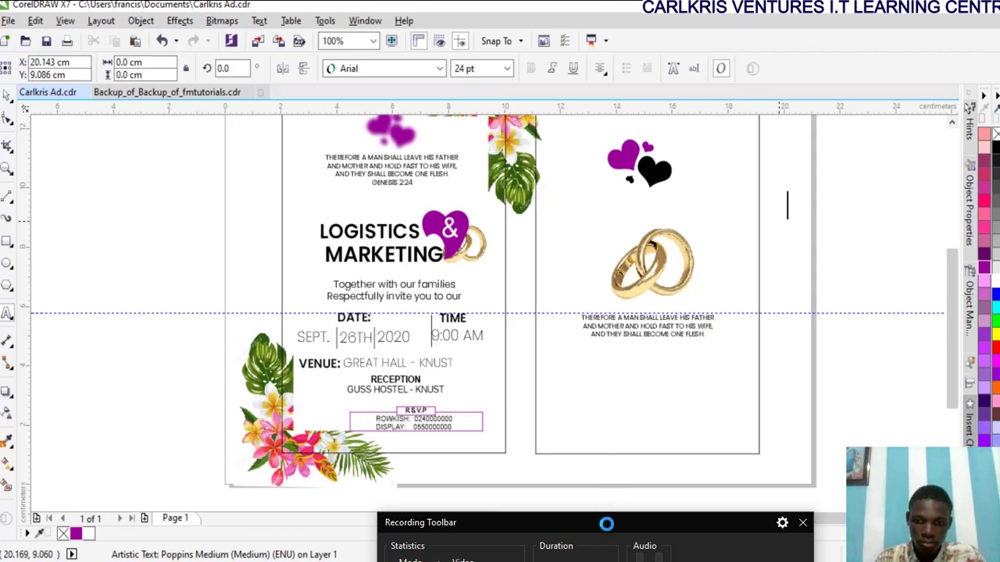
{"action": "left_click_drag", "start_coordinate": [607, 523], "coordinate": [630, 470]}
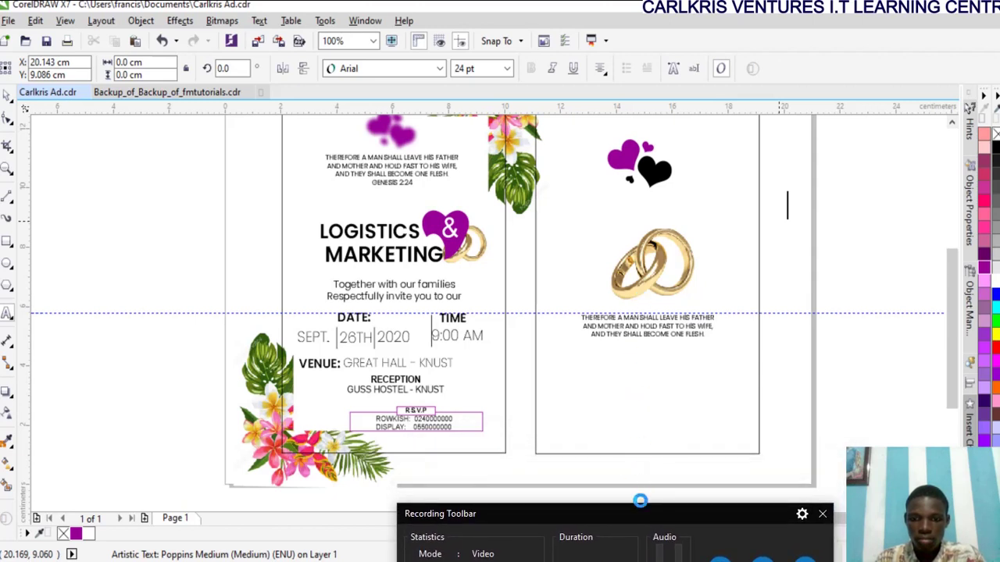
{"action": "mouse_move", "coordinate": [640, 508]}
{"action": "left_mouse_down"}
{"action": "mouse_move", "coordinate": [638, 415]}
{"action": "mouse_move", "coordinate": [634, 508]}
{"action": "left_mouse_up"}
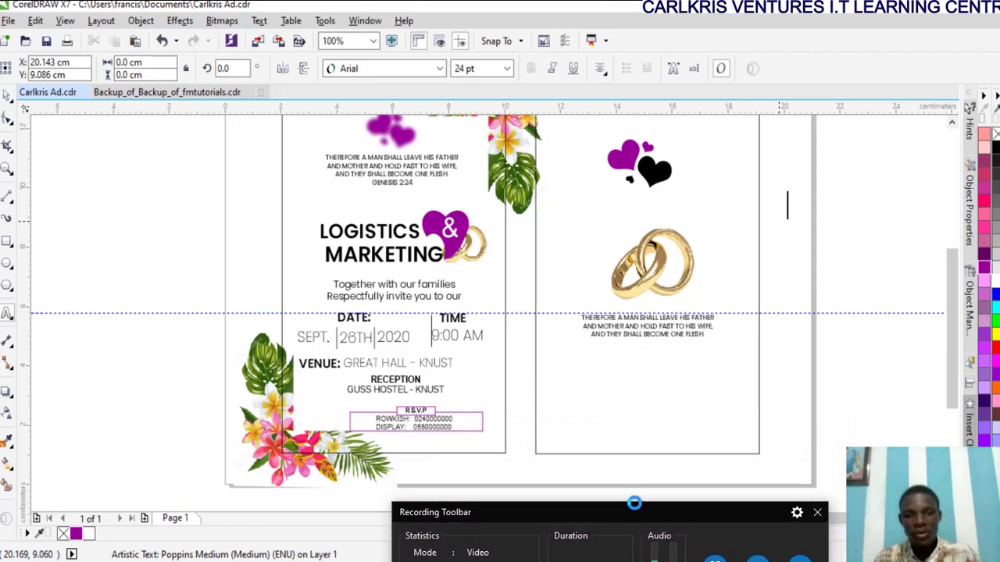